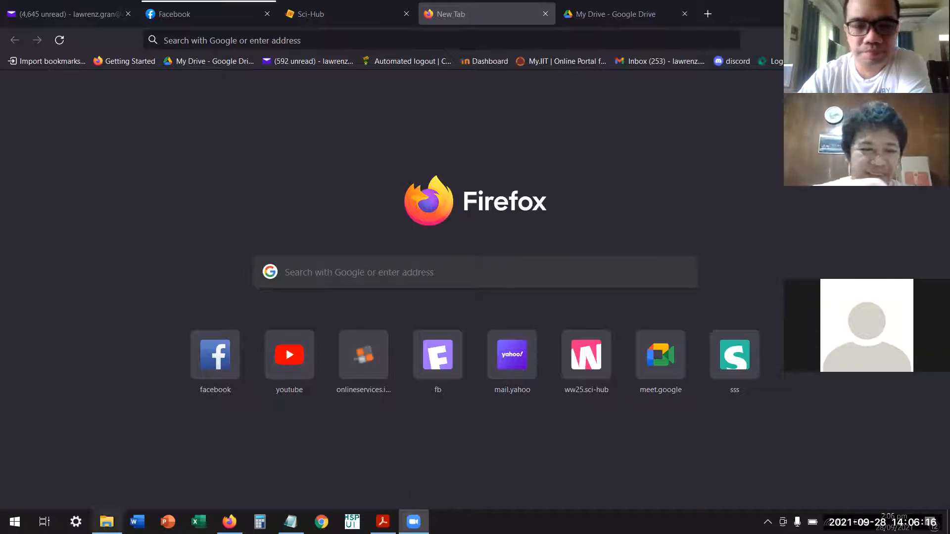
Show the apparatus folder in File Explorer and select the drawing, claims, description and abstract PDFs of DUAL FUNCTION PROJECTILE FREE FALL APPARATUS.
click(107, 521)
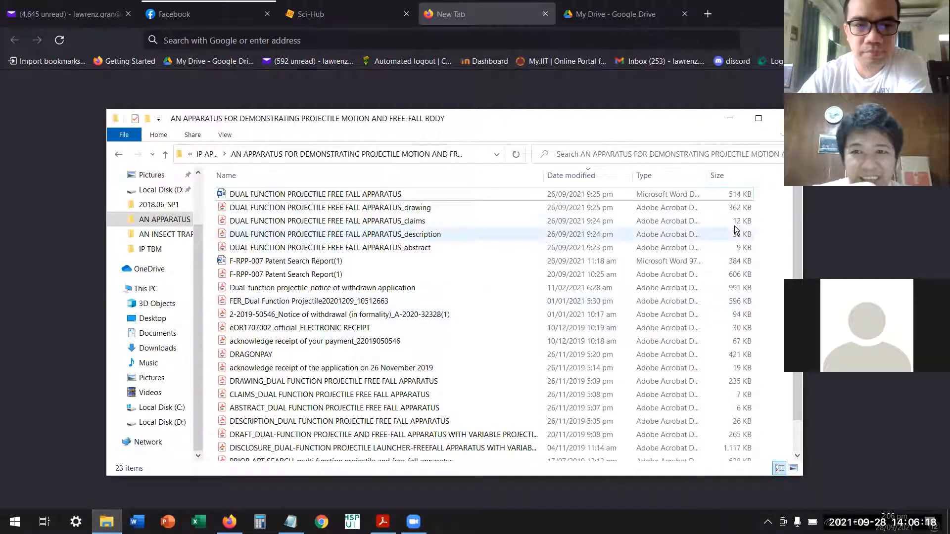
mouse_move(770, 205)
mouse_down()
mouse_move(721, 229)
mouse_move(632, 248)
mouse_move(577, 245)
mouse_up()
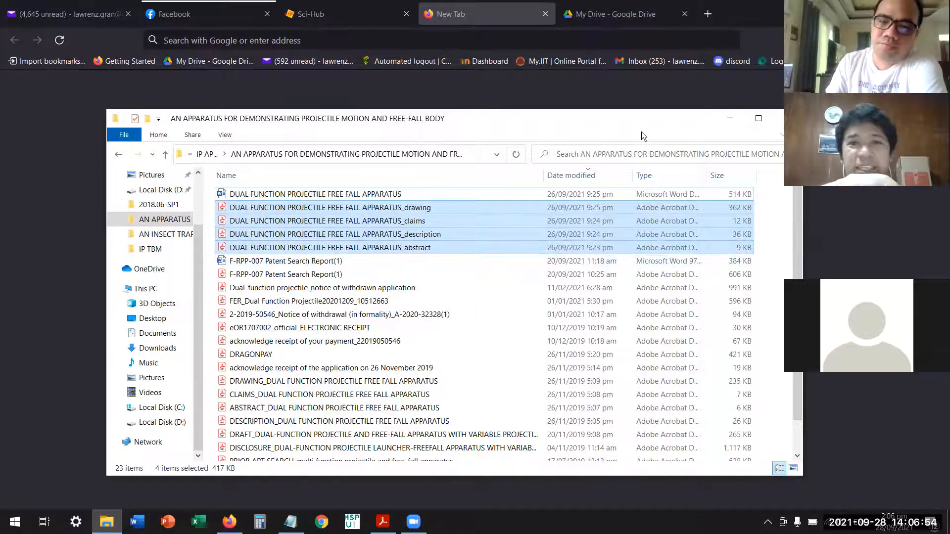
Switch to Firefox, search the web for "ipophil" and open the official IPOPHL website.
click(486, 26)
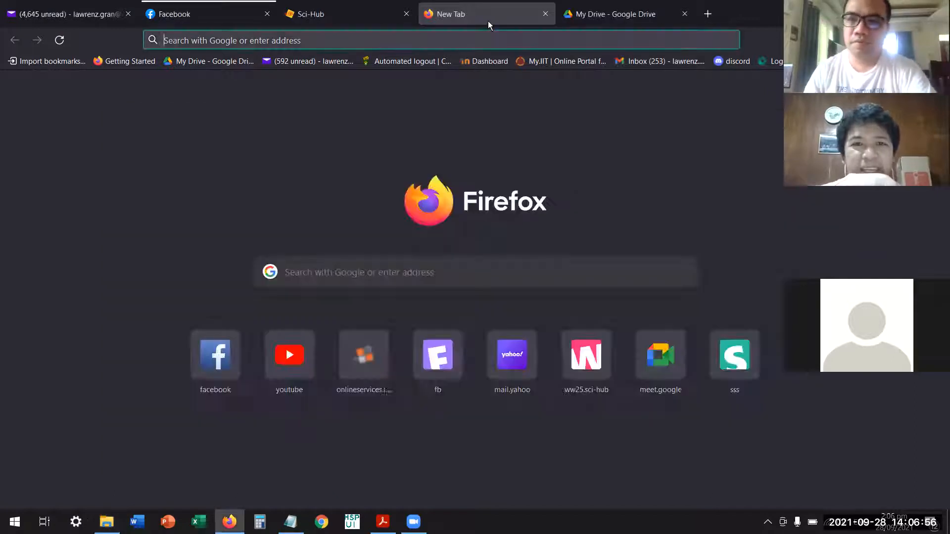
click(537, 43)
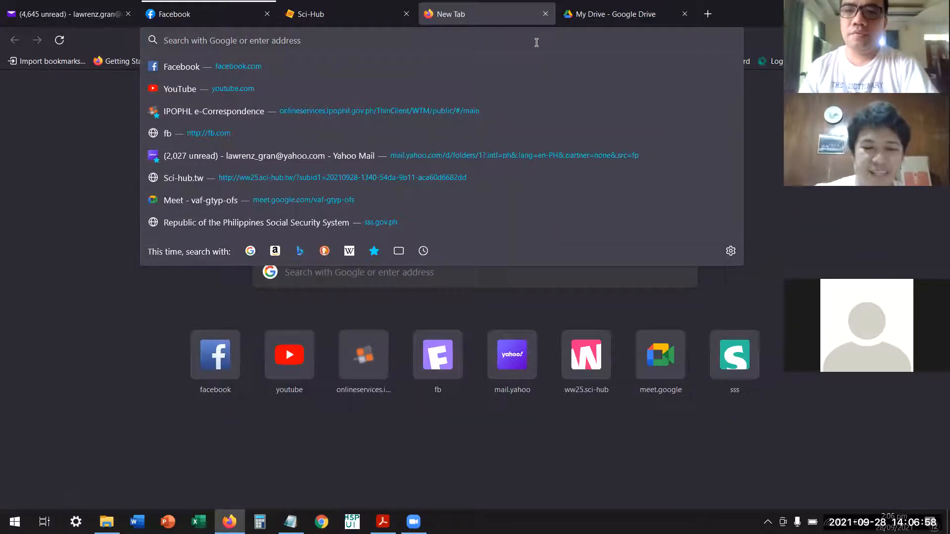
text(ipo)
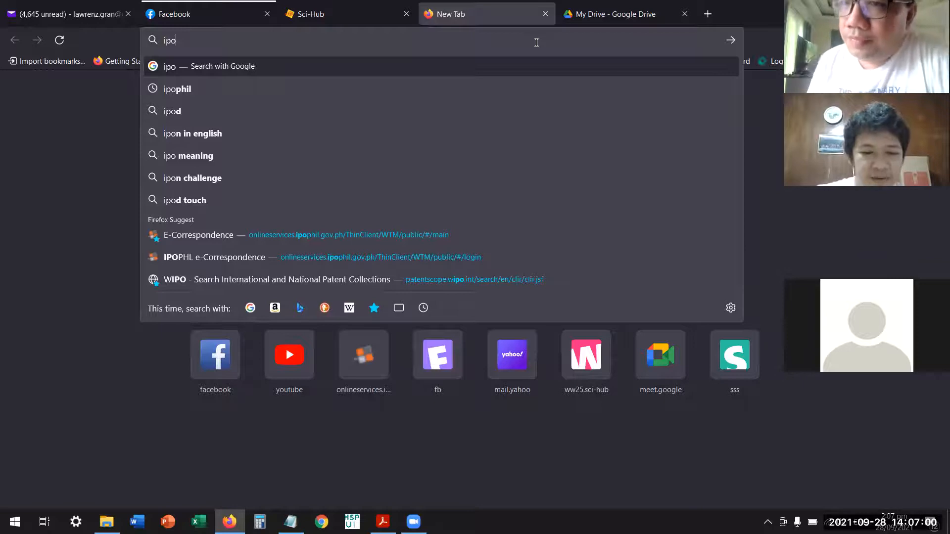
text(phil)
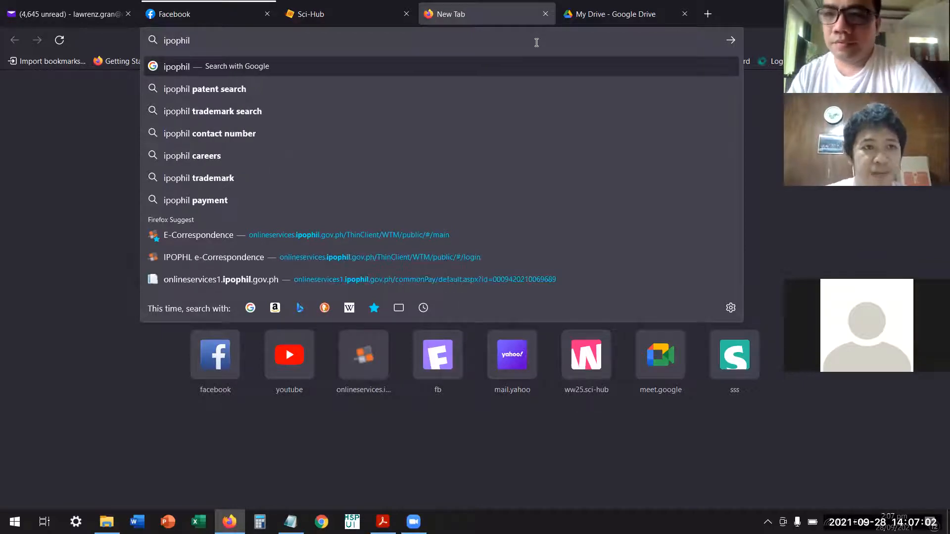
key(Return)
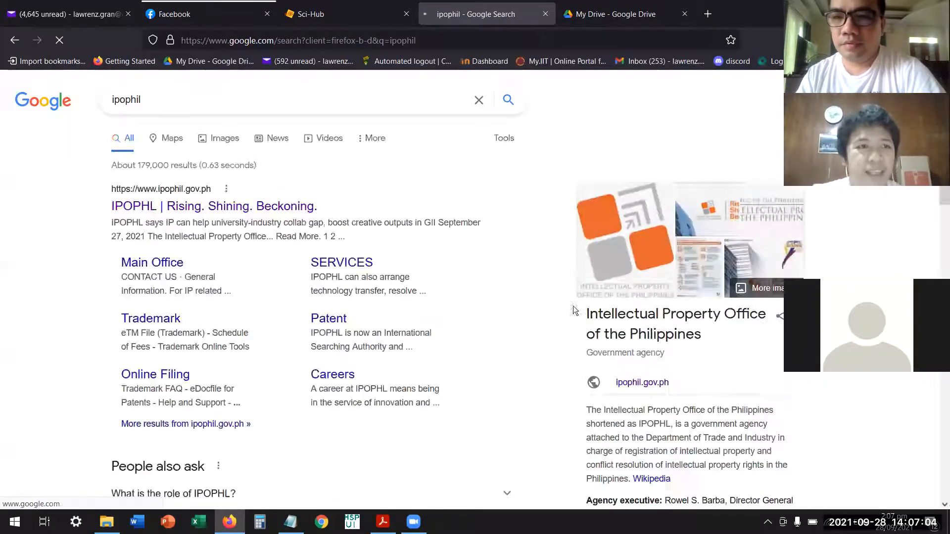
click(277, 215)
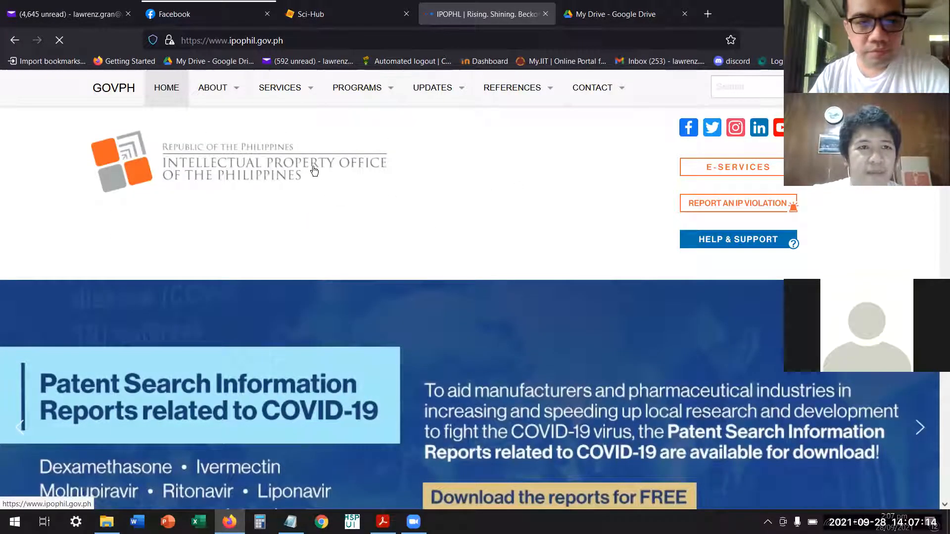
Open the eInventionFile (Patent) e-service and agree to the privacy statement and disclaimer.
mouse_move(309, 89)
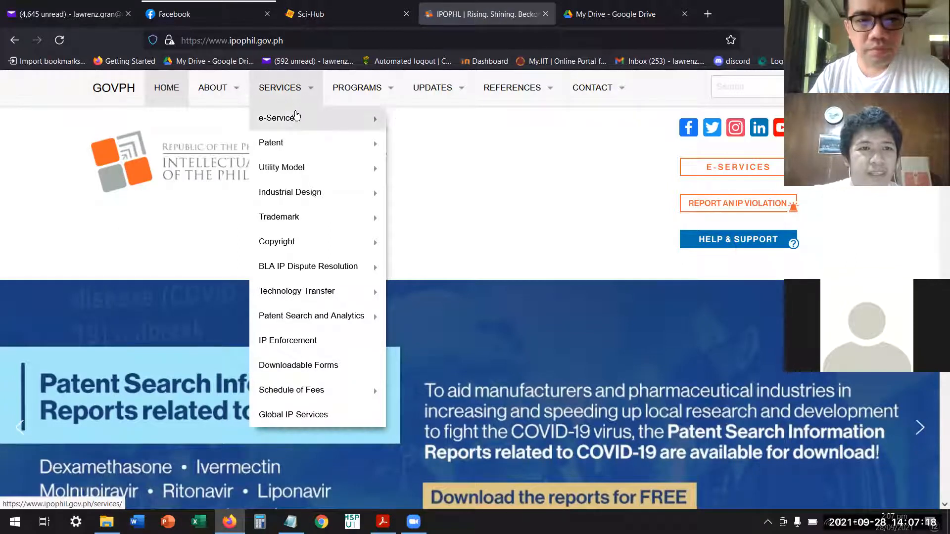
mouse_move(293, 118)
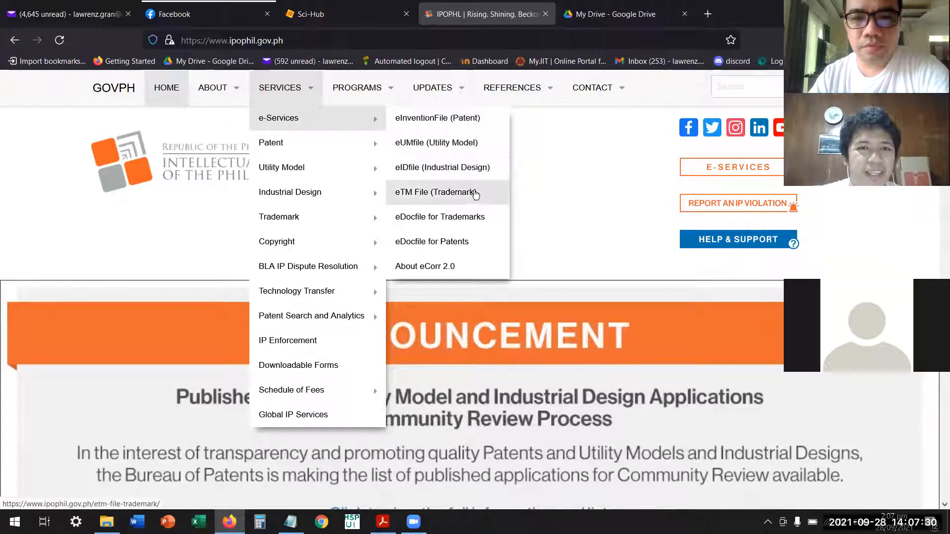
click(492, 122)
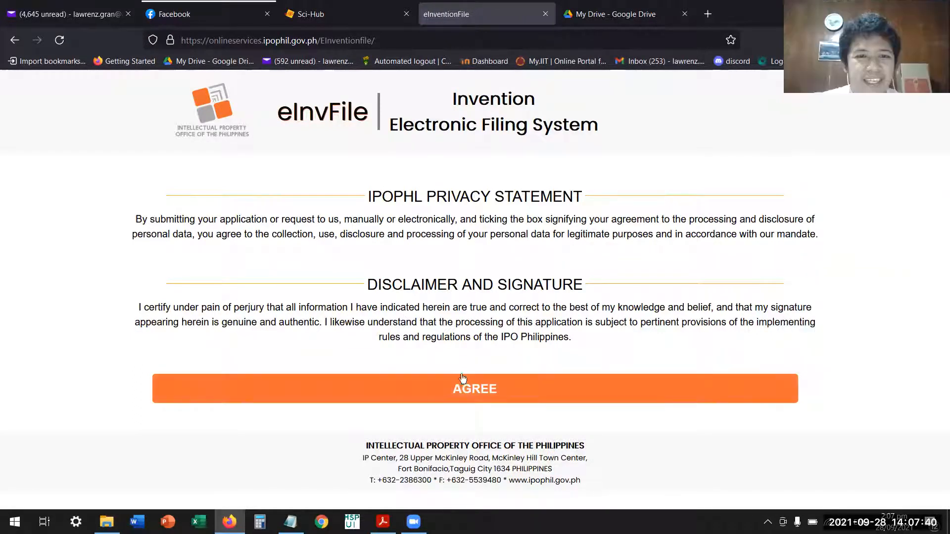
click(480, 388)
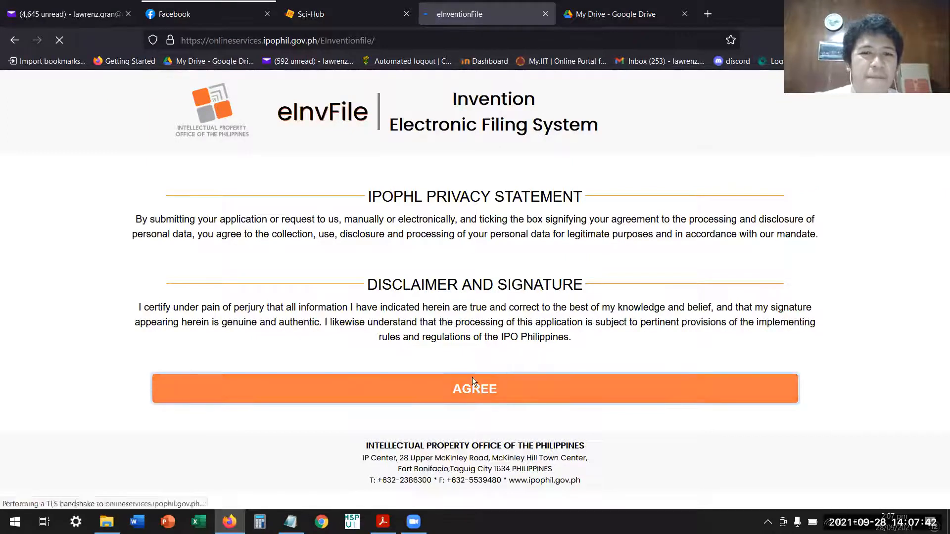
Open the DUAL FUNCTION PROJECTILE FREE FALL APPARATUS_claims PDF from the folder and copy the invention title at the head of its first page.
scroll(561, 311, down, 4)
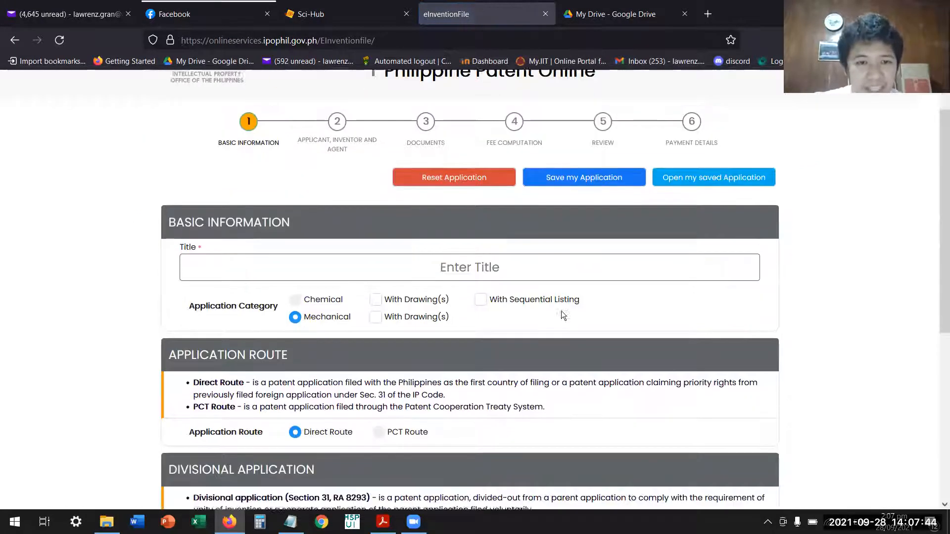
scroll(560, 309, down, 3)
scroll(558, 304, up, 7)
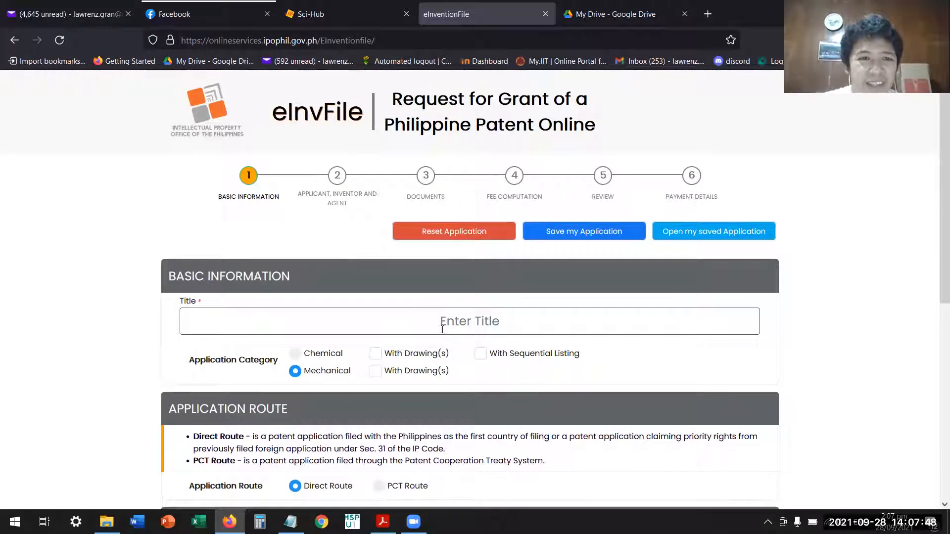
click(474, 324)
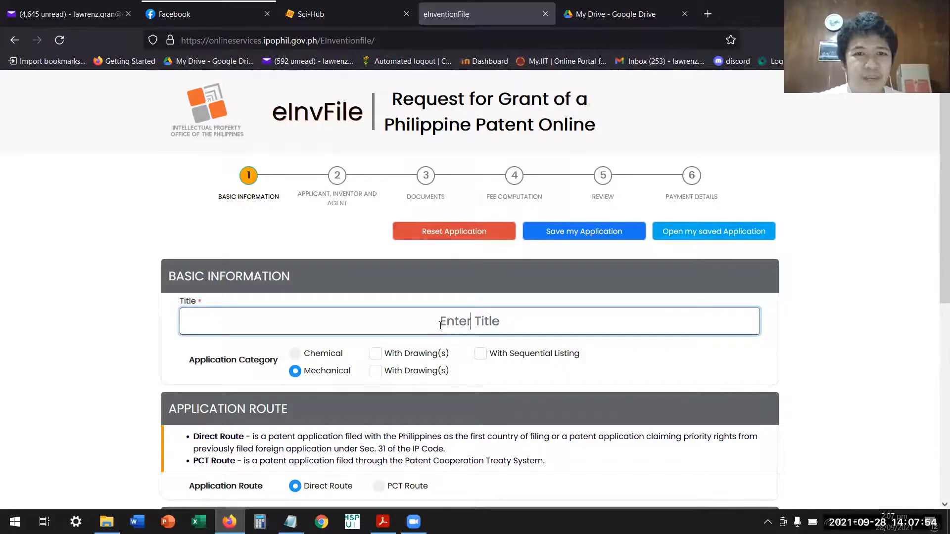
key(alt+Tab)
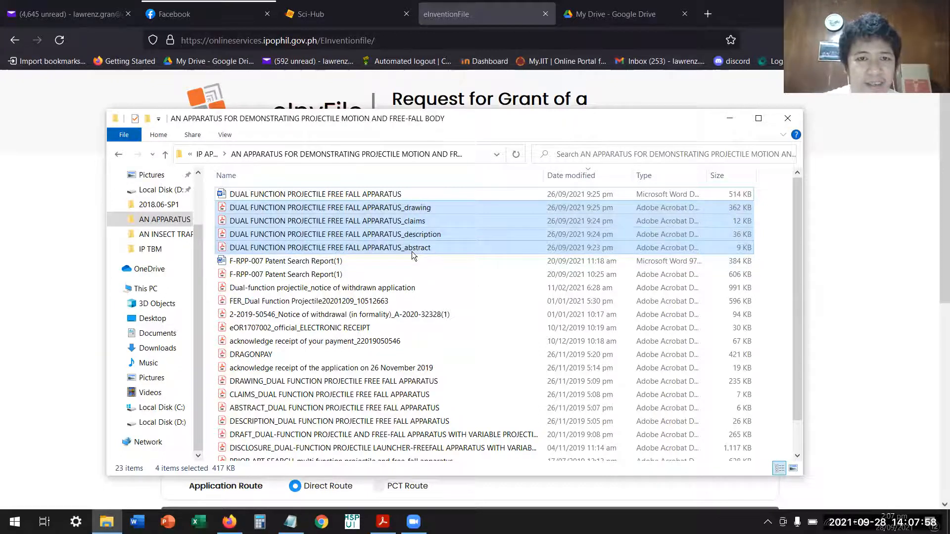
click(404, 224)
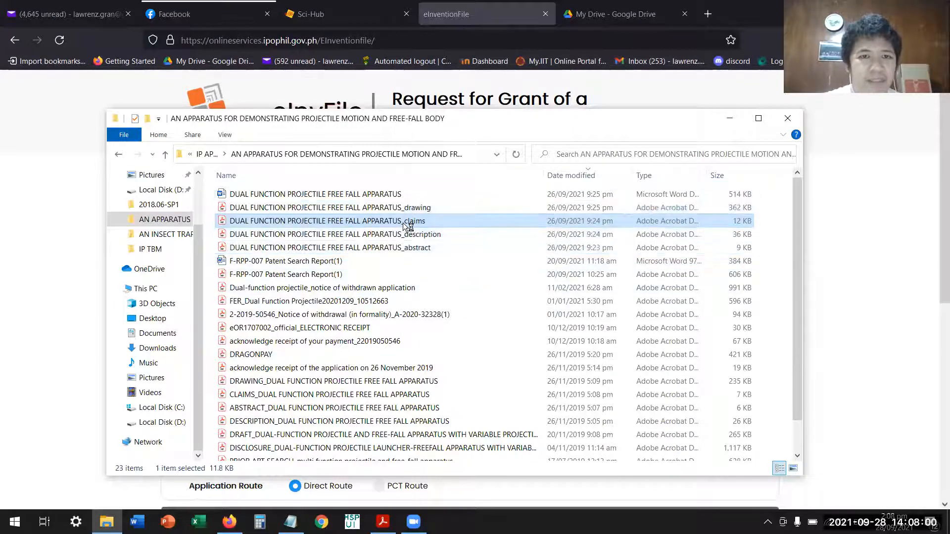
double_click(403, 224)
drag(166, 177, 674, 173)
key(ctrl+c)
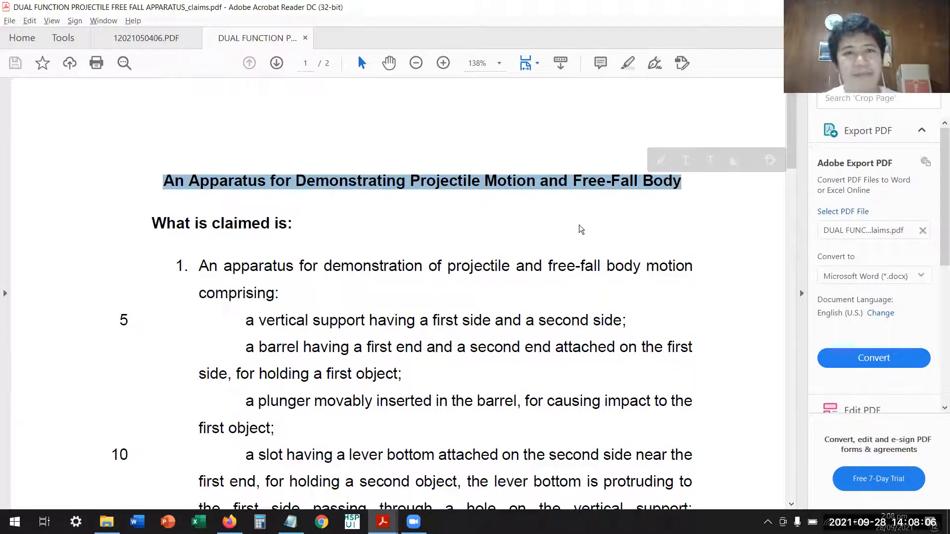
Return to the online patent form and paste "An Apparatus for Demonstrating Projectile Motion and Free-Fall Body" as the title.
key(alt+Tab)
key(alt+Tab)
key(alt+Tab)
key(alt+Tab)
click(457, 322)
key(ctrl+v)
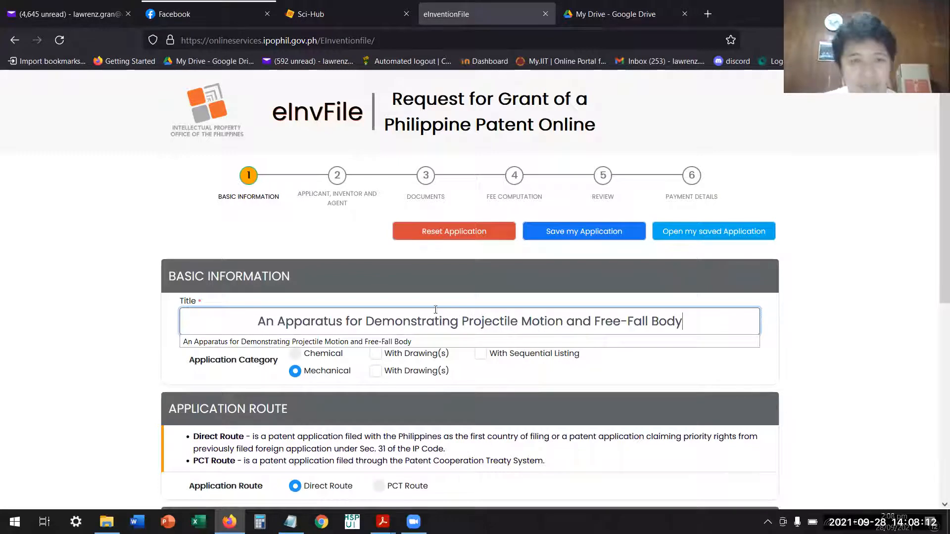
Mark the Mechanical application category as With Drawing(s).
scroll(322, 371, down, 2)
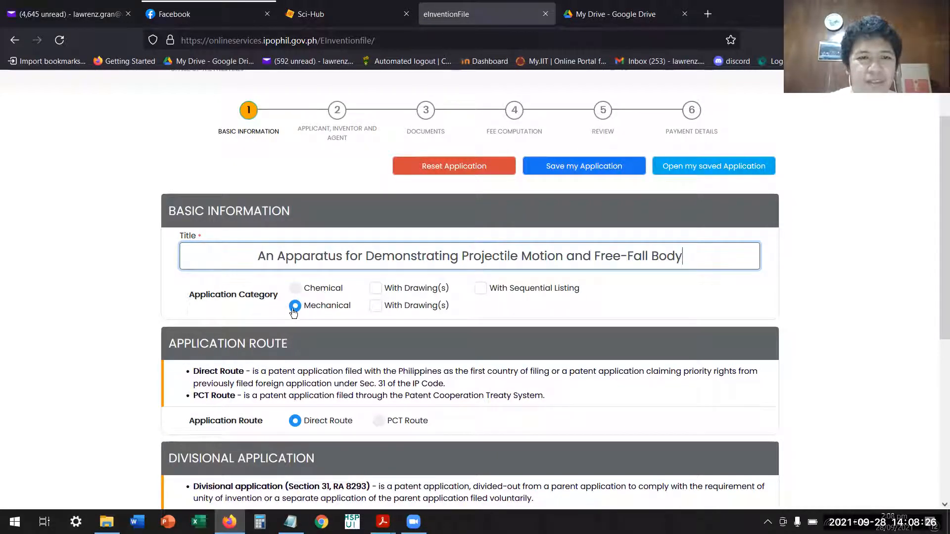
click(391, 312)
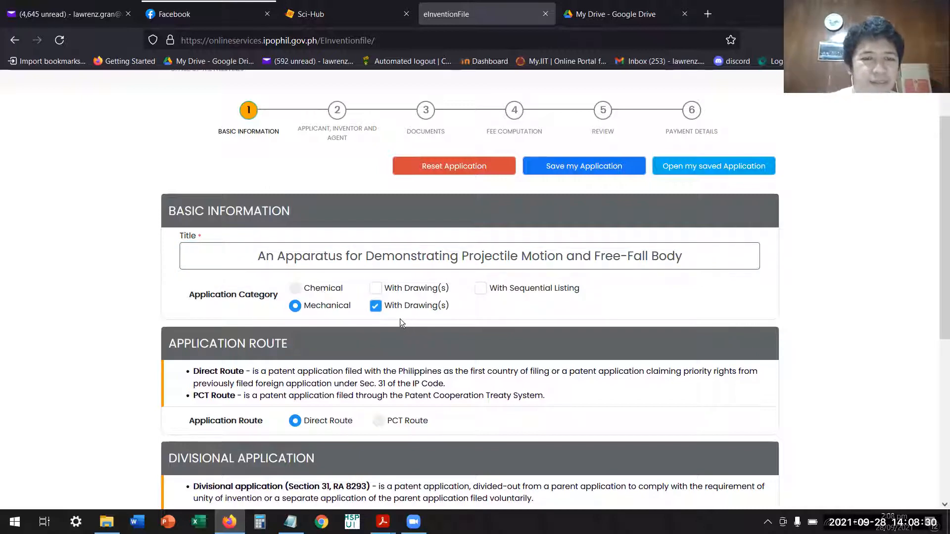
Set Divisional Application to Yes to show the parent application fields, and switch it back to No.
scroll(400, 322, down, 2)
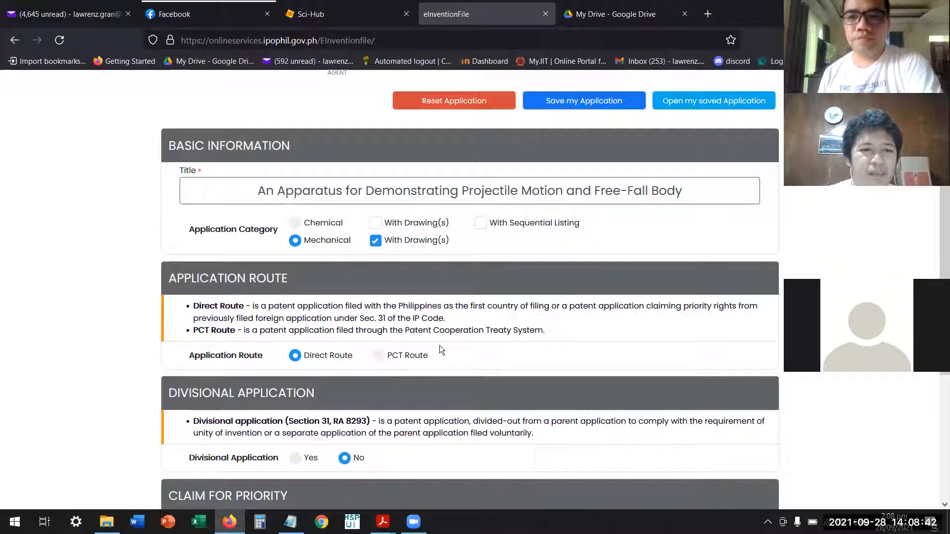
scroll(394, 374, down, 2)
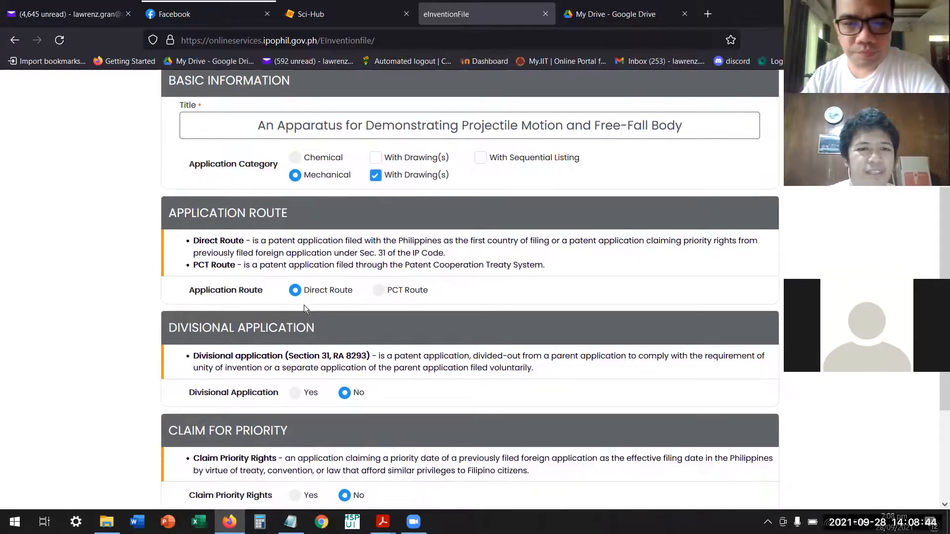
scroll(370, 319, down, 2)
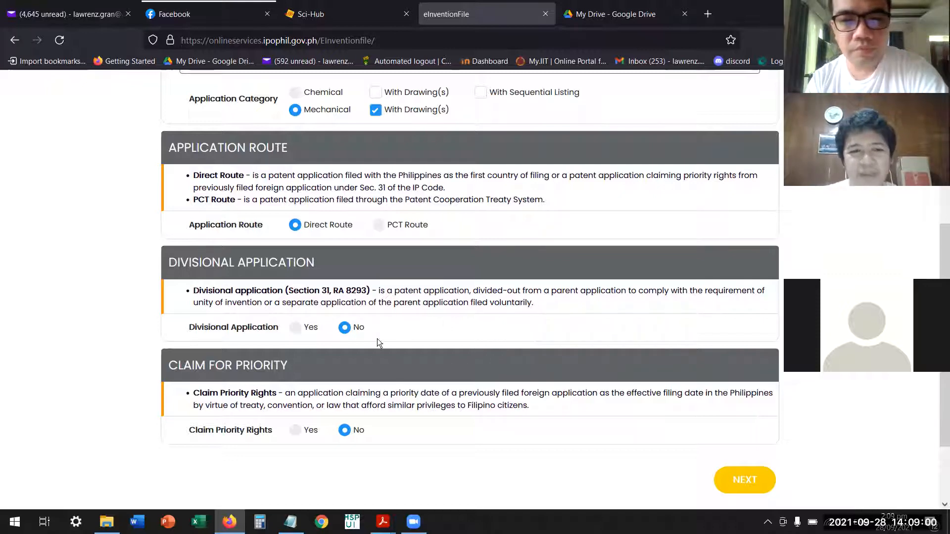
click(295, 328)
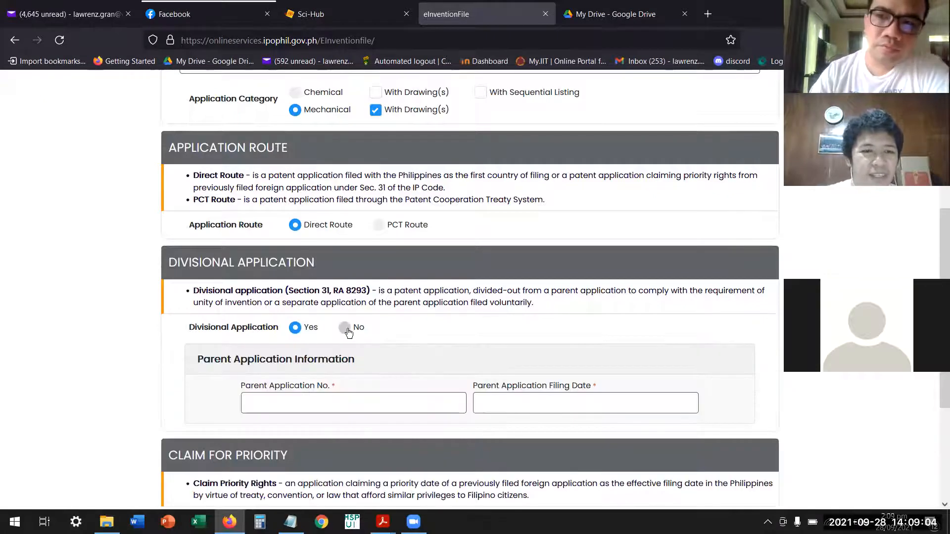
click(345, 328)
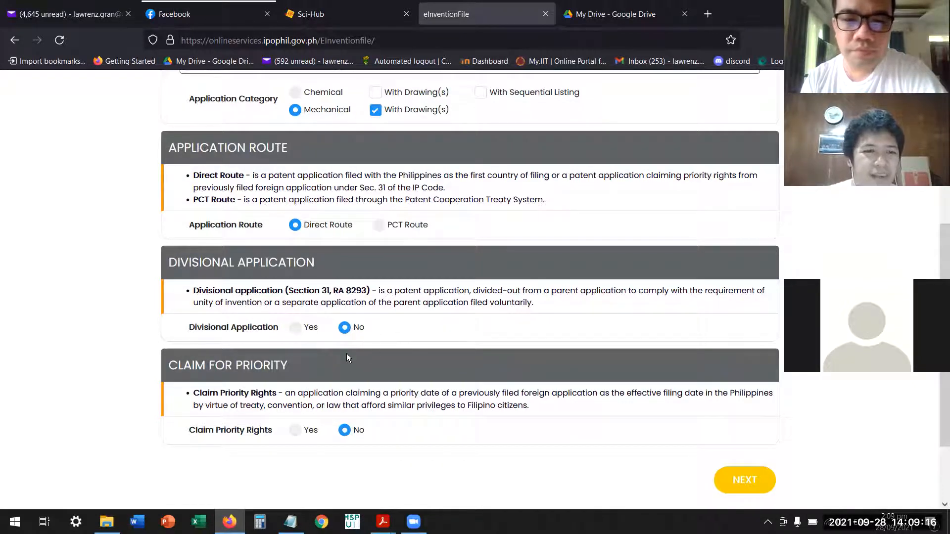
Check the basic information, continue to the Applicant, Inventor and Agent stage, and look over its sections.
scroll(347, 353, down, 1)
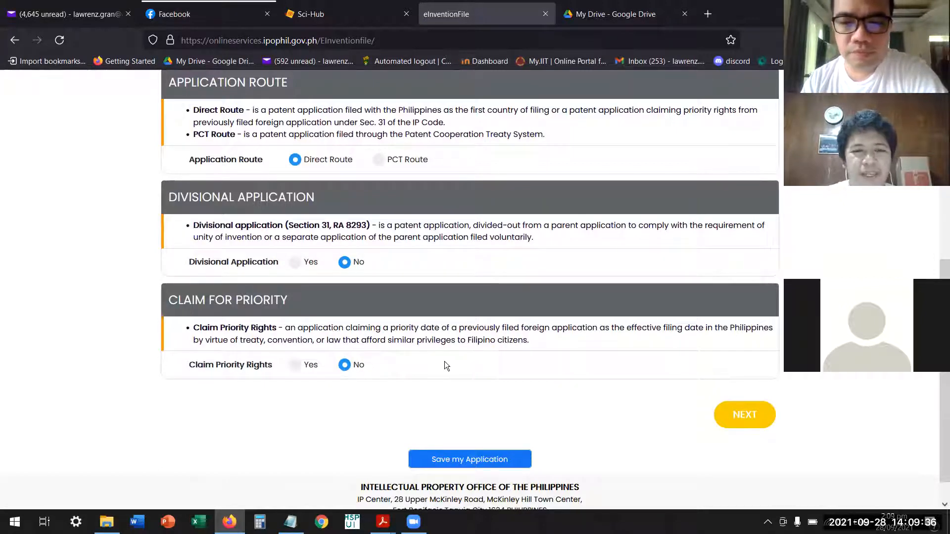
scroll(474, 350, down, 1)
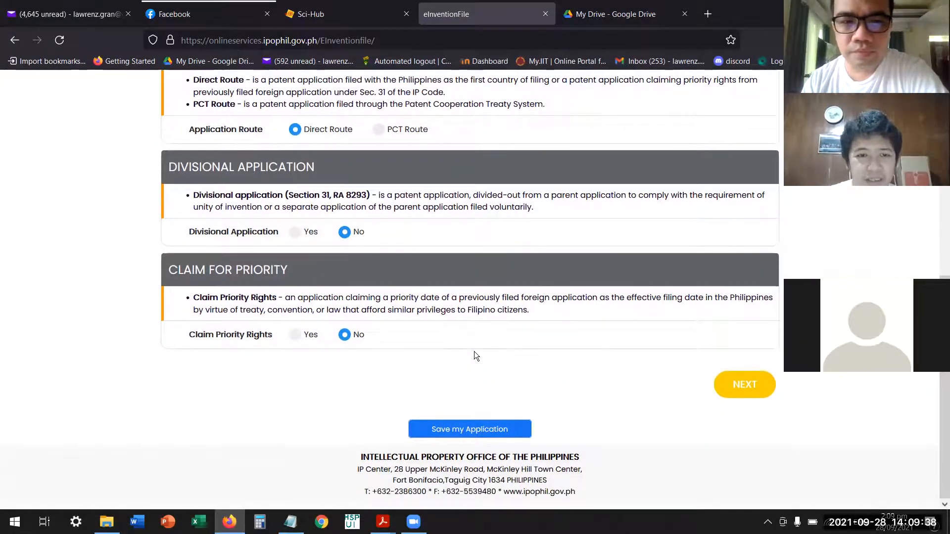
scroll(475, 360, up, 10)
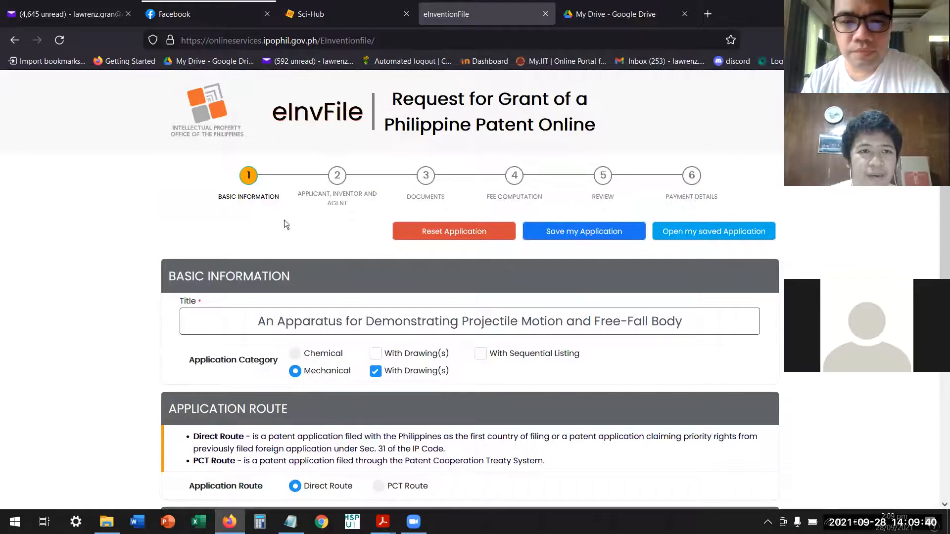
scroll(359, 315, down, 10)
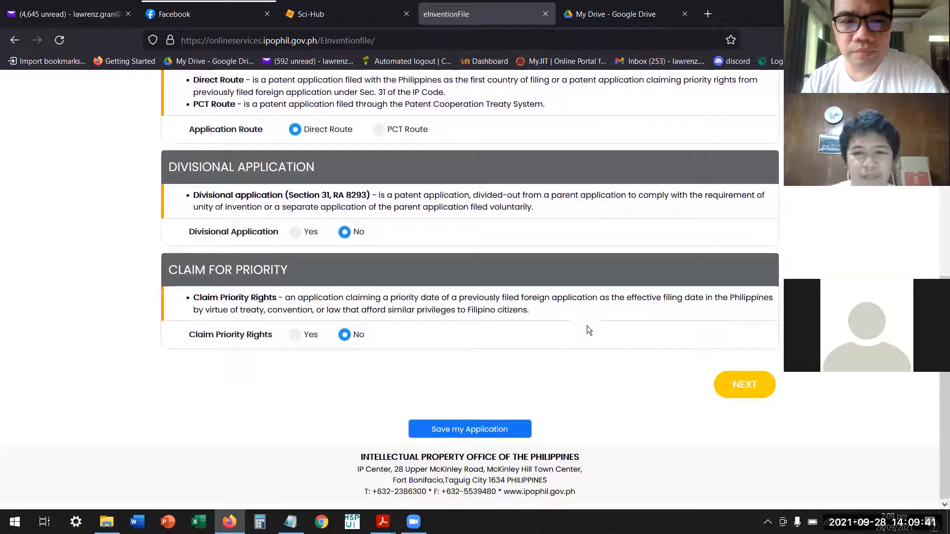
click(741, 391)
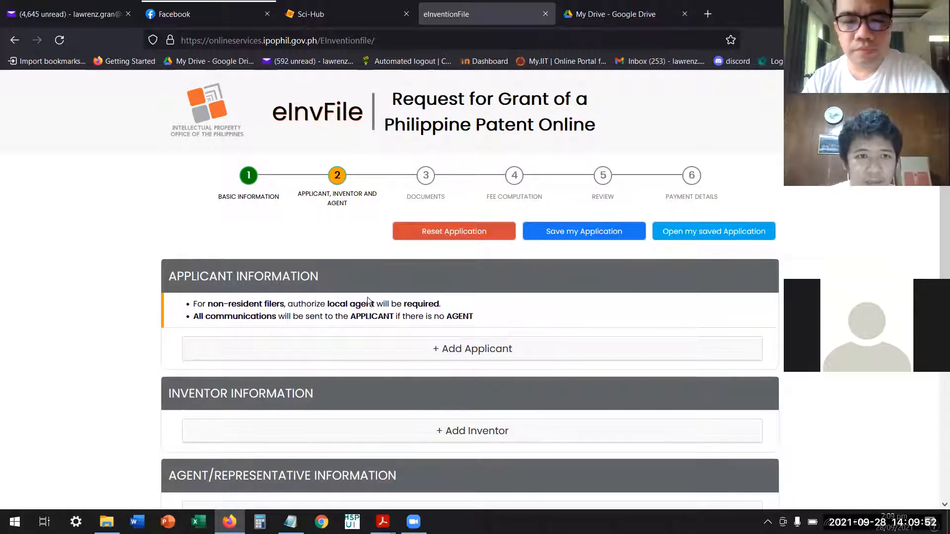
scroll(571, 296, down, 2)
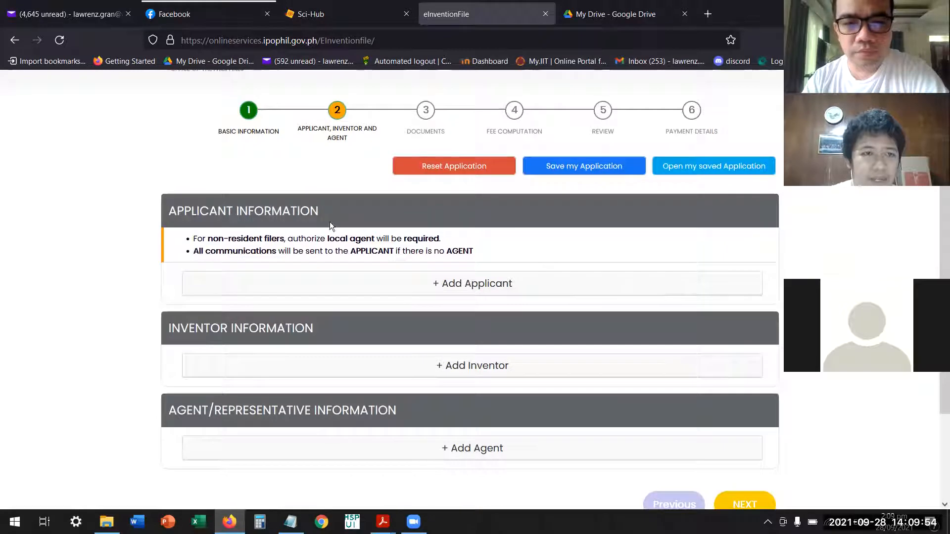
scroll(385, 230, down, 2)
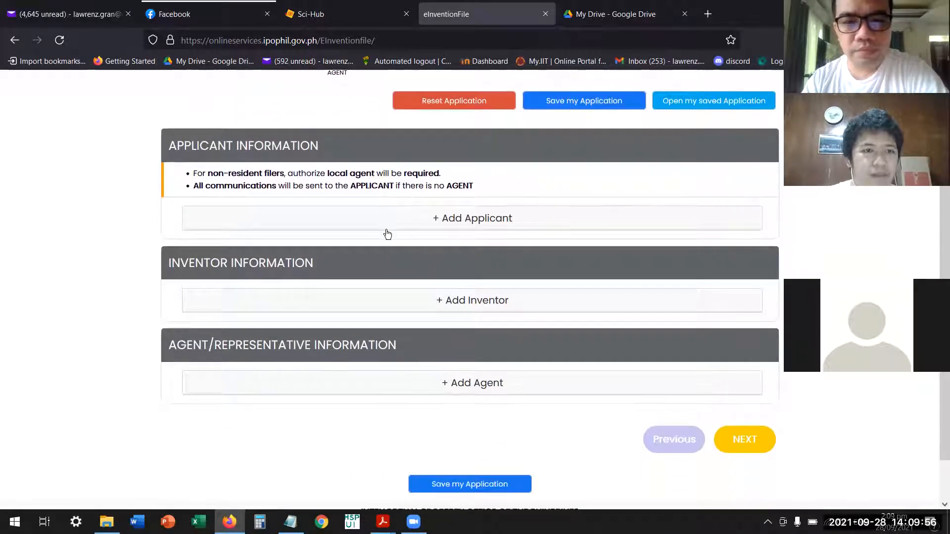
scroll(387, 234, down, 2)
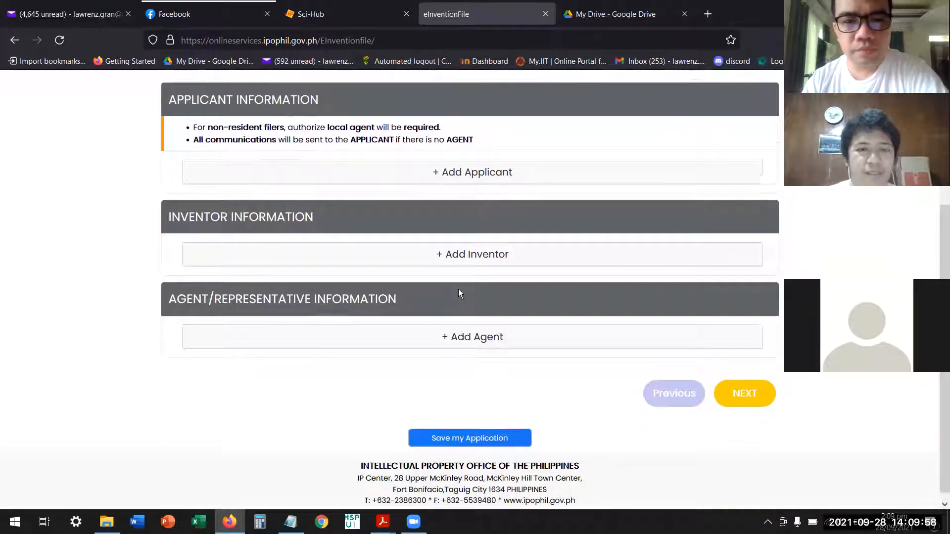
scroll(460, 293, up, 4)
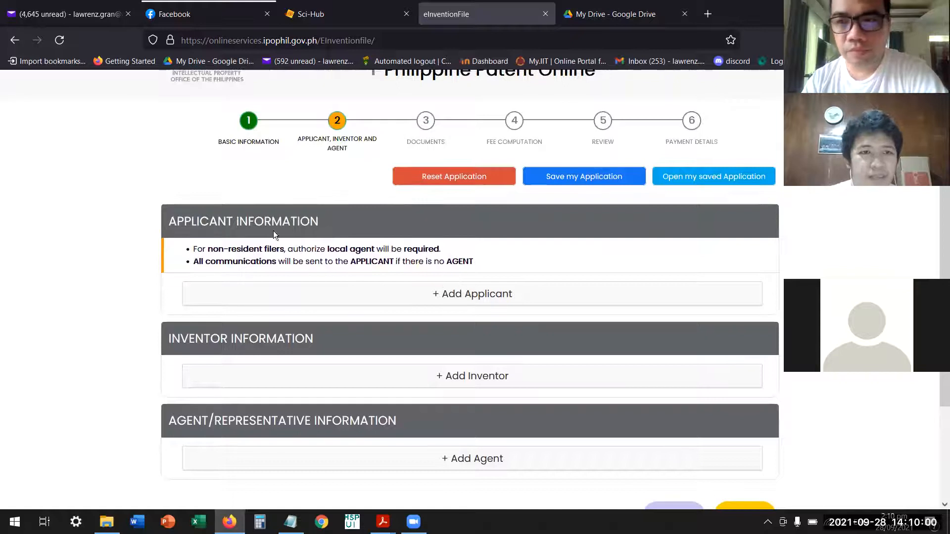
Start adding an applicant of type Business/Legal Entity with Philippines as the country of incorporation.
click(494, 296)
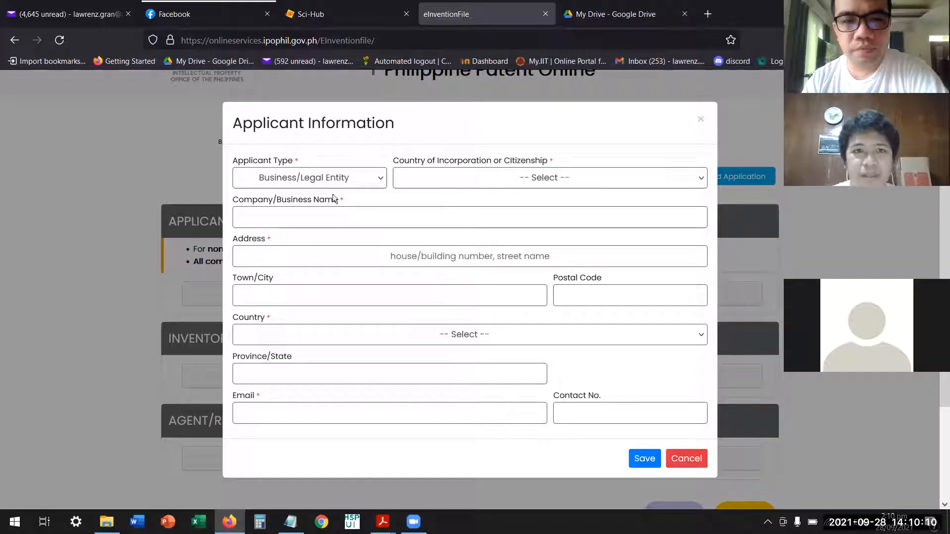
click(373, 180)
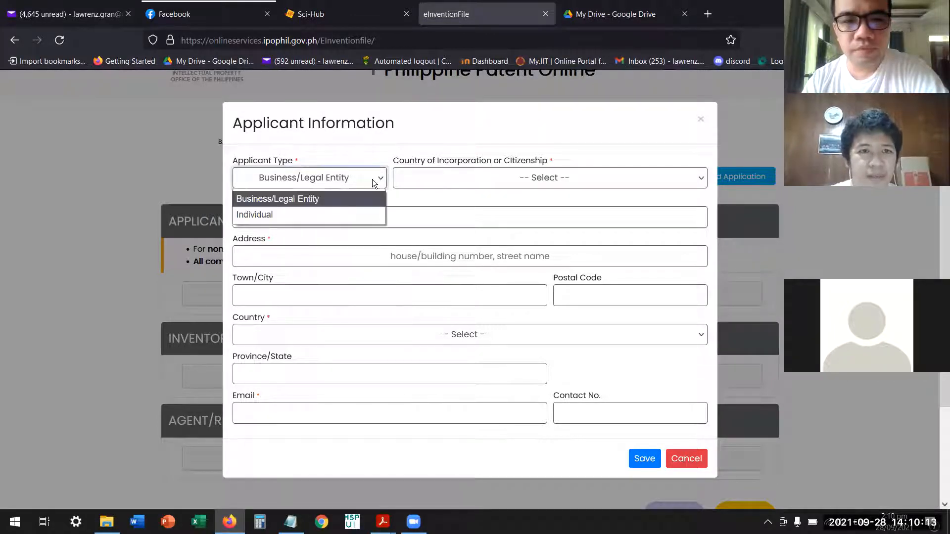
click(433, 132)
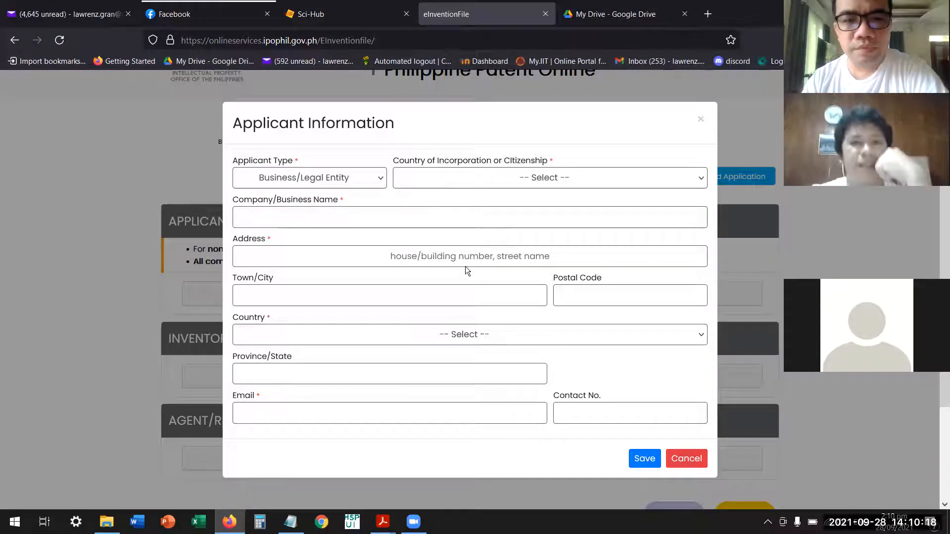
click(367, 179)
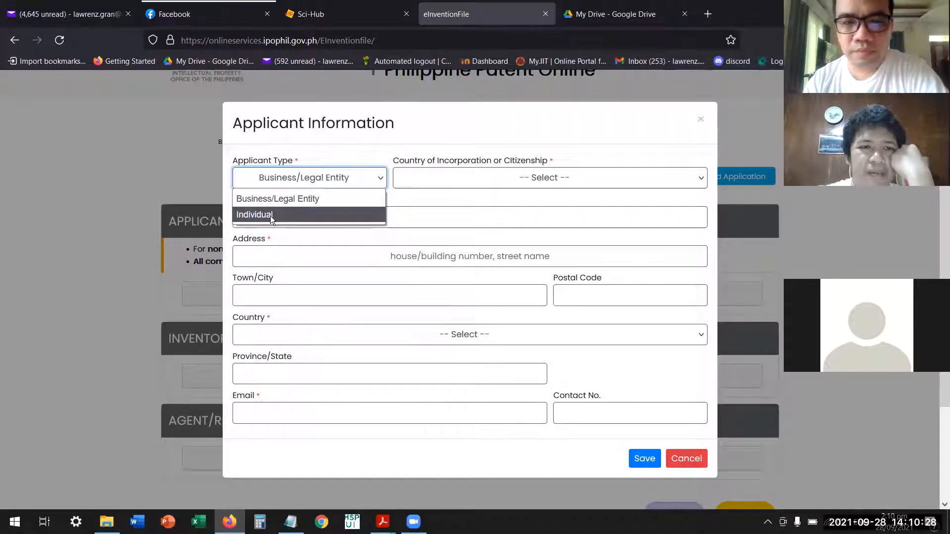
click(324, 200)
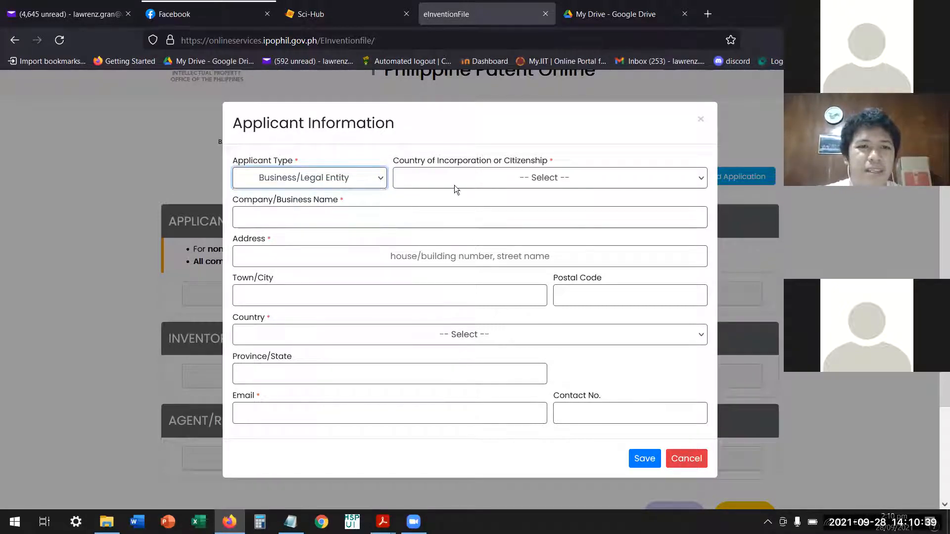
click(551, 178)
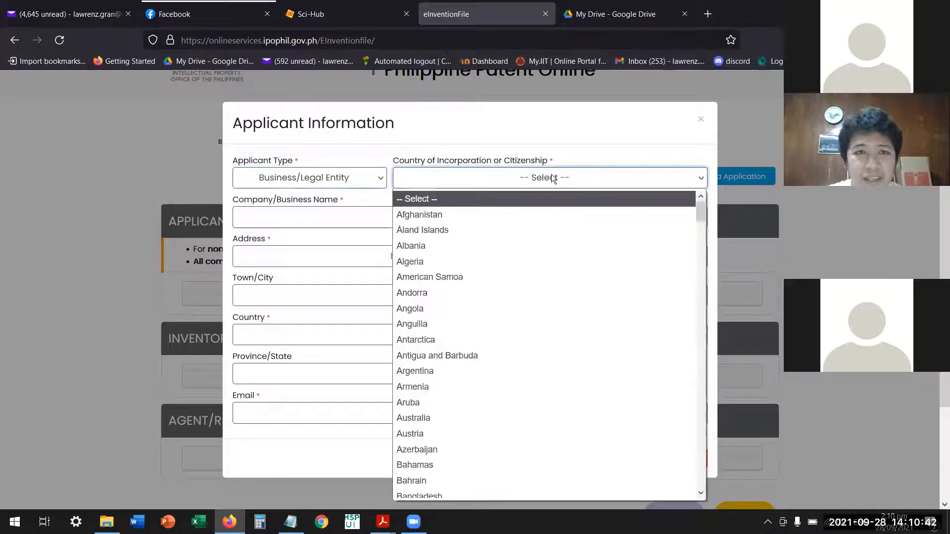
text(ph)
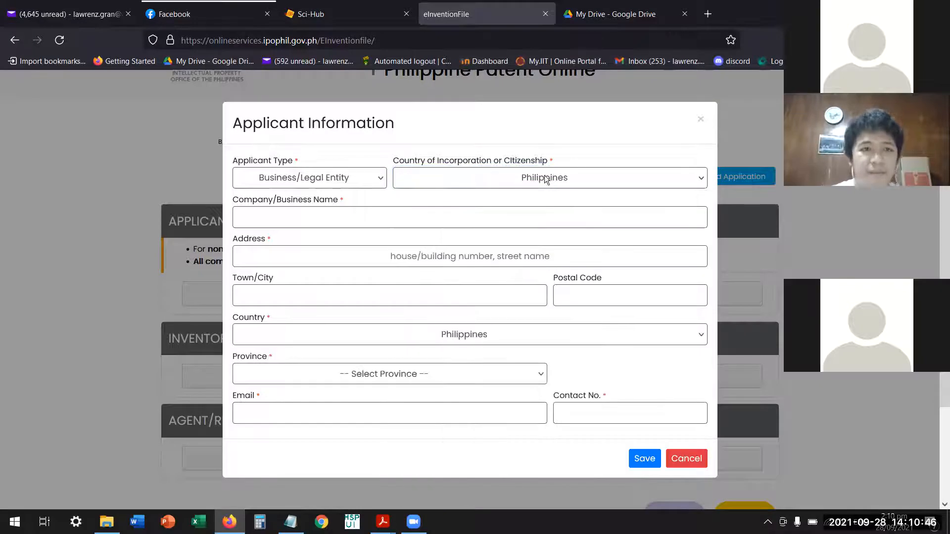
Enter CARAGA STATE UNIVERSITY as the applicant's company/business name.
click(471, 222)
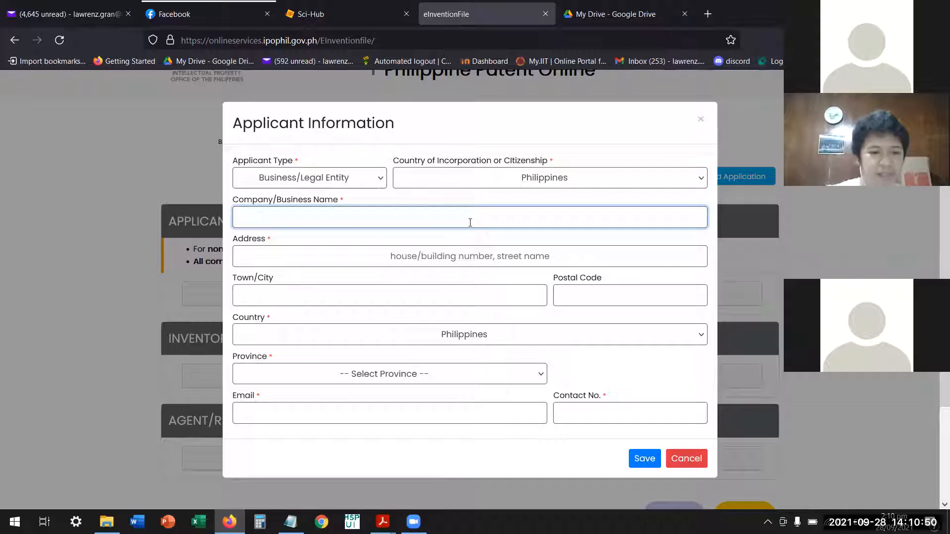
text(ca)
key(BackSpace)
key(BackSpace)
text(CARAGA)
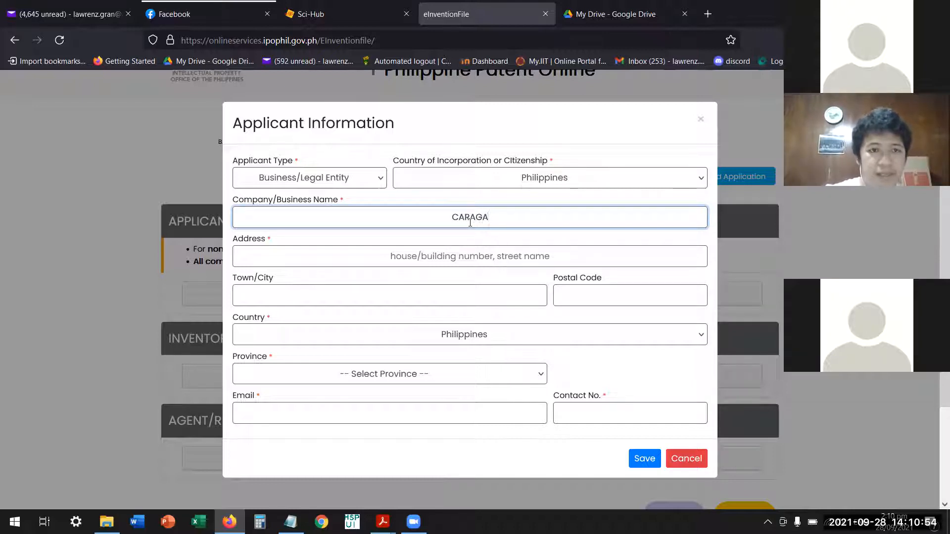
text( STATE UNIVERSITY)
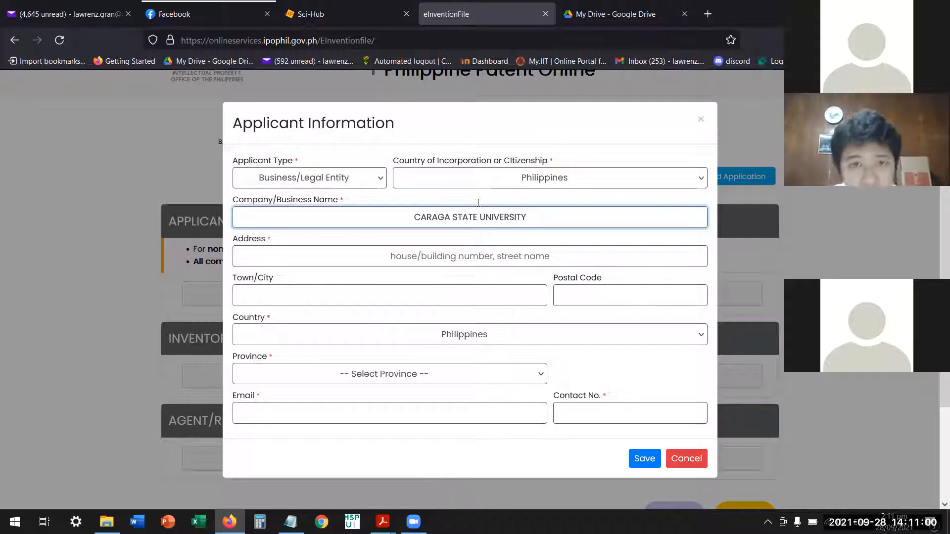
Fill in the applicant university's full postal address, including street address, town/city, postal code and province.
click(428, 256)
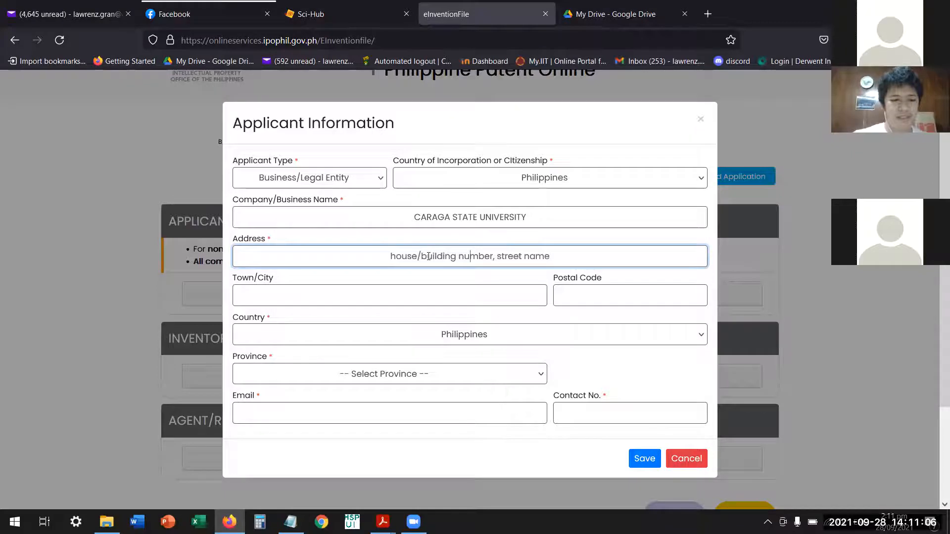
text(CS)
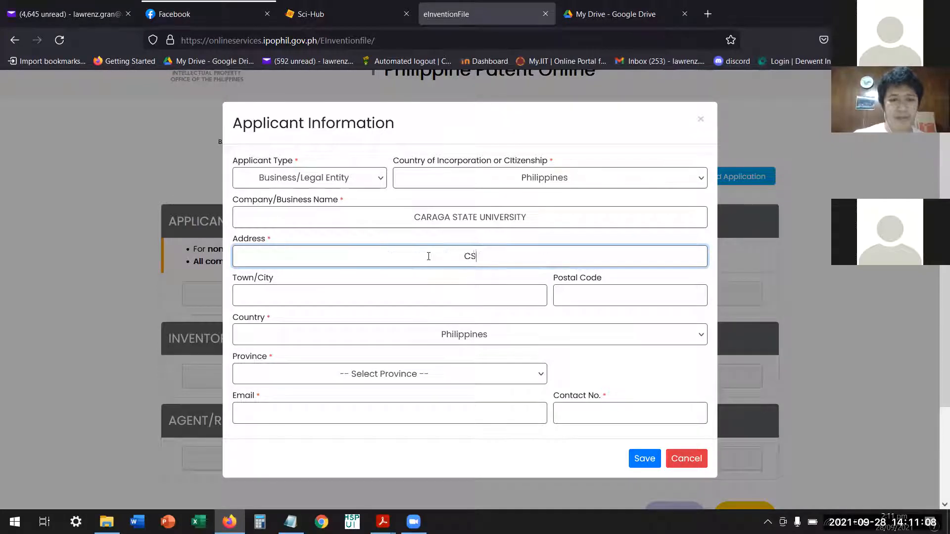
text(U, AMP)
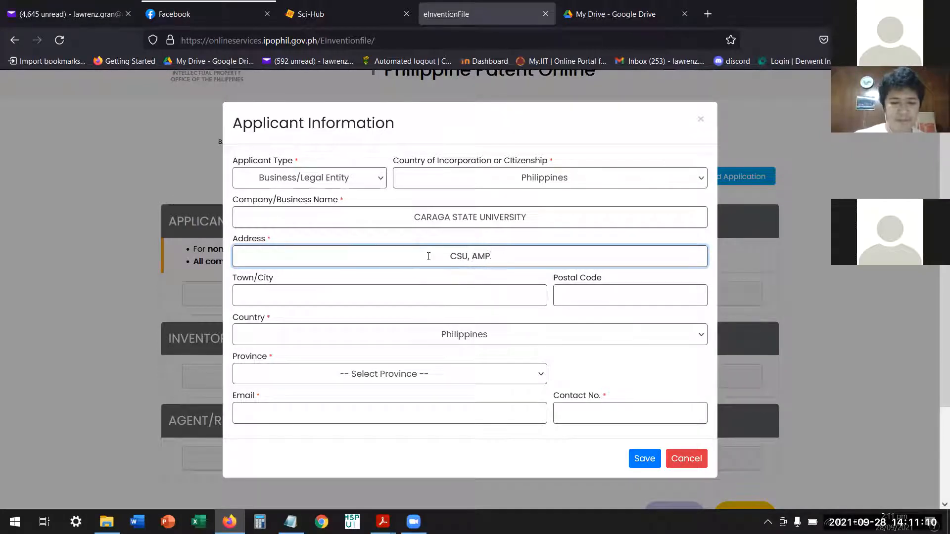
text(AYON)
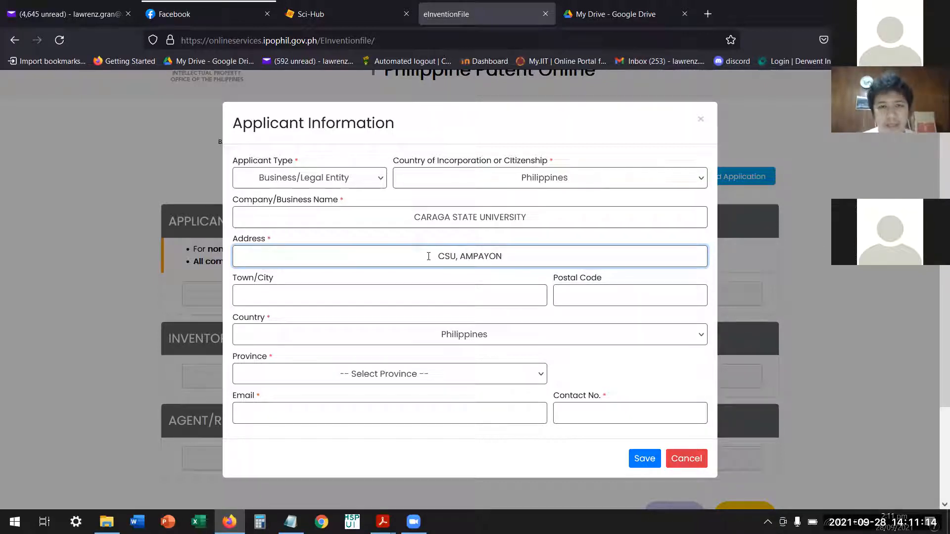
click(411, 302)
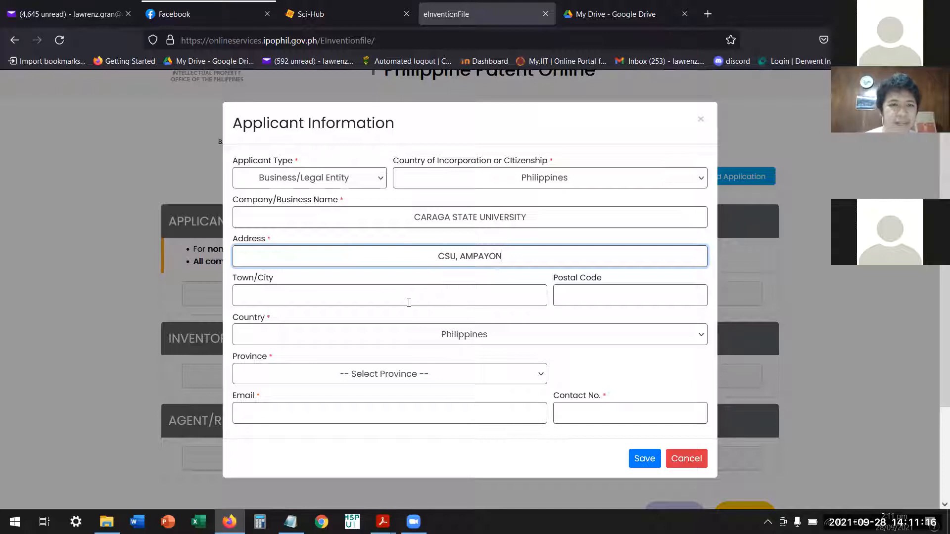
text(BUTUAN)
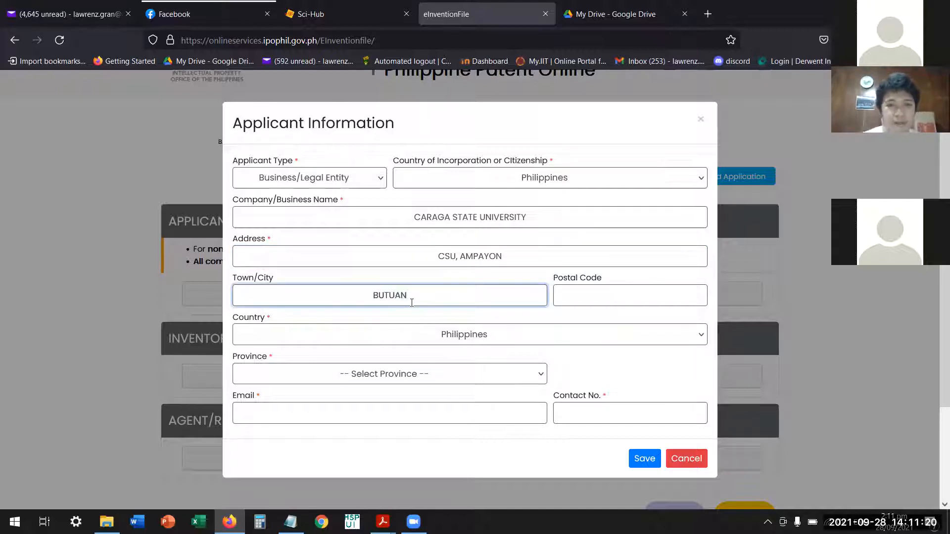
click(613, 301)
text(8600)
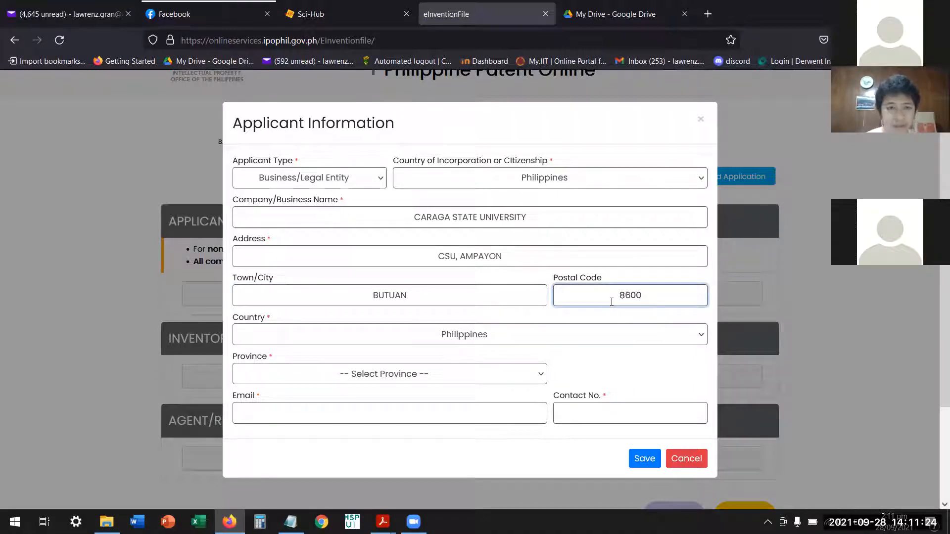
click(408, 379)
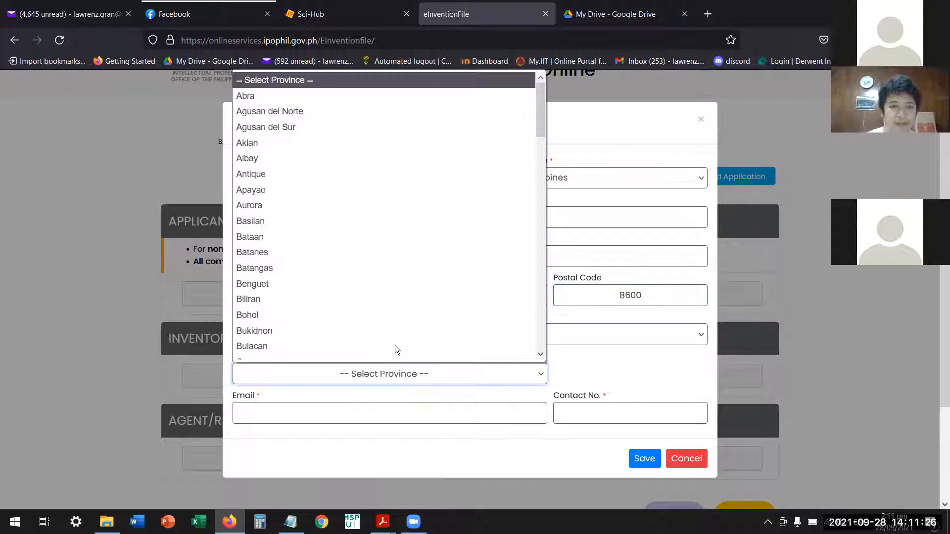
click(291, 113)
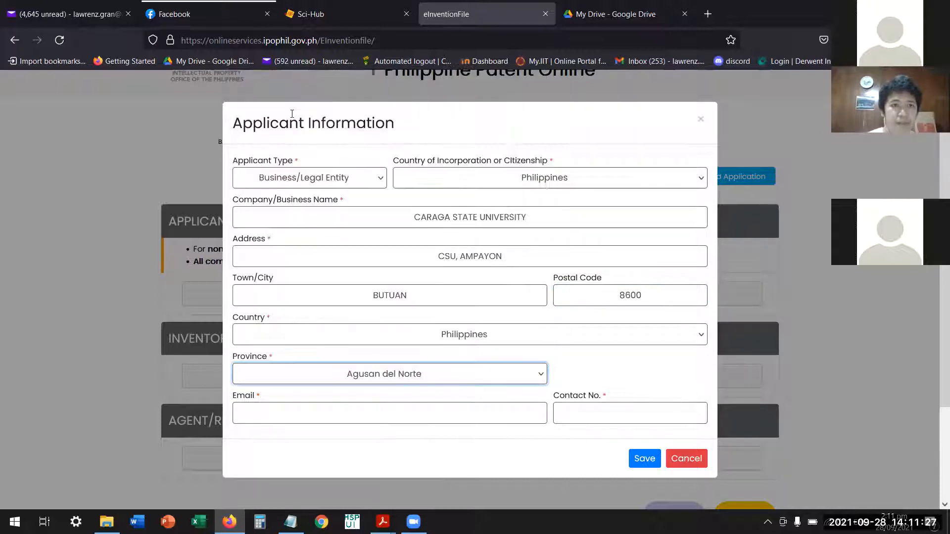
Fill in the applicant's e-mail address in lowercase.
click(388, 415)
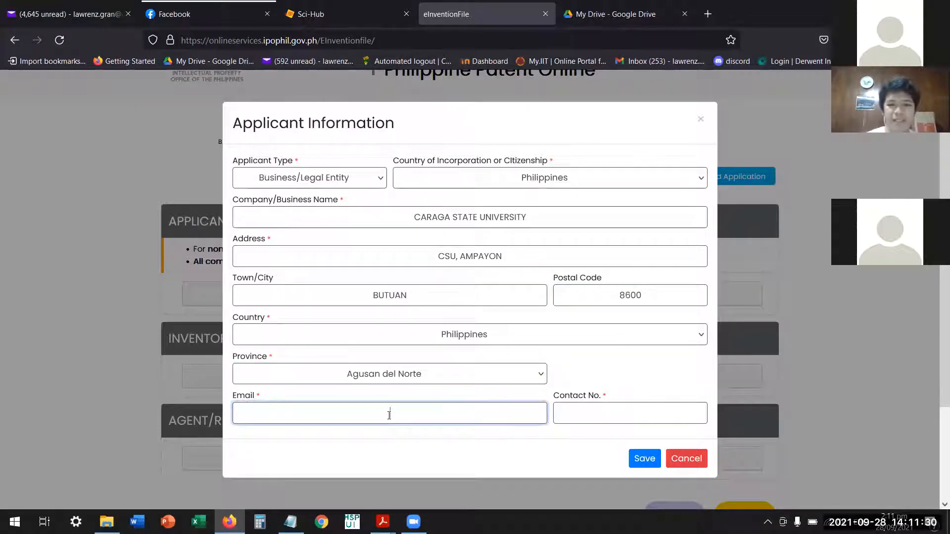
text(IT)
key(BackSpace)
key(BackSpace)
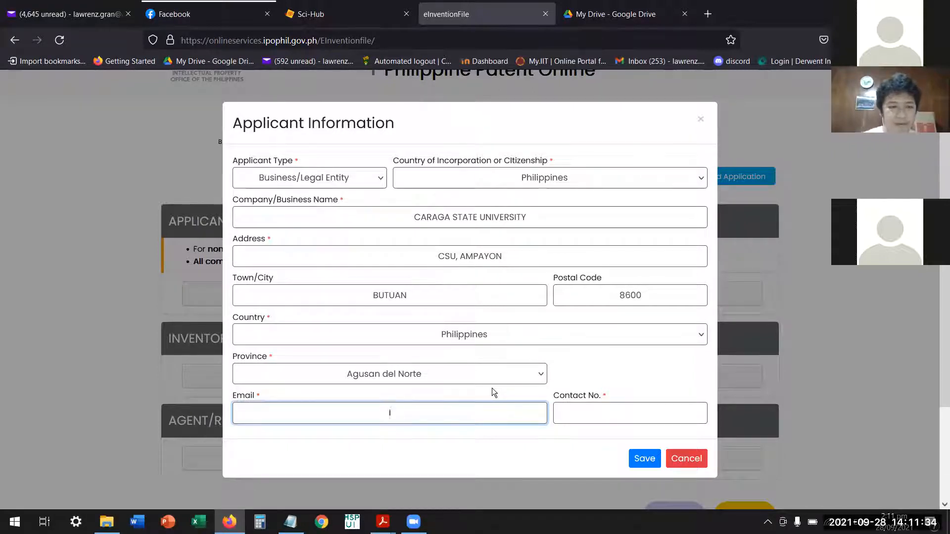
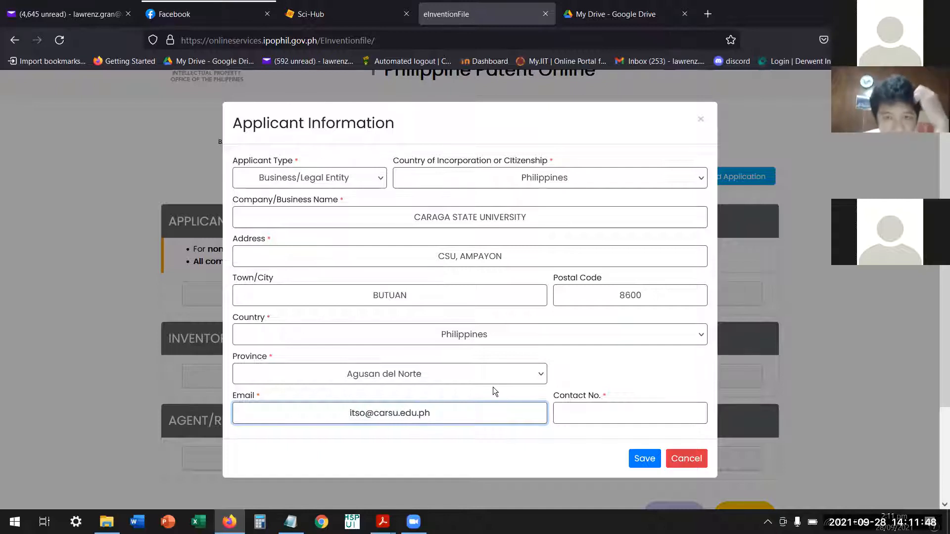
Copy the phone number from the open Notepad note into the applicant's Contact No. and save the applicant.
click(601, 415)
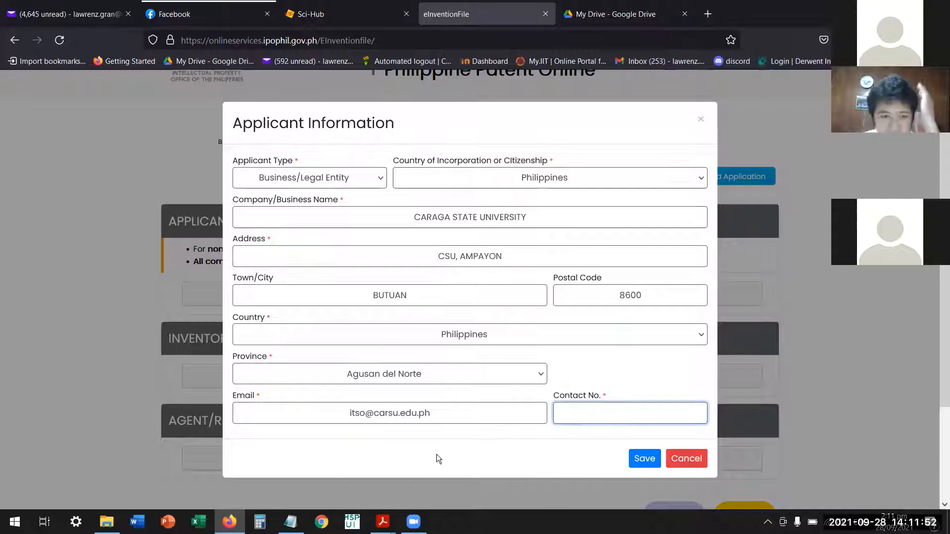
click(290, 522)
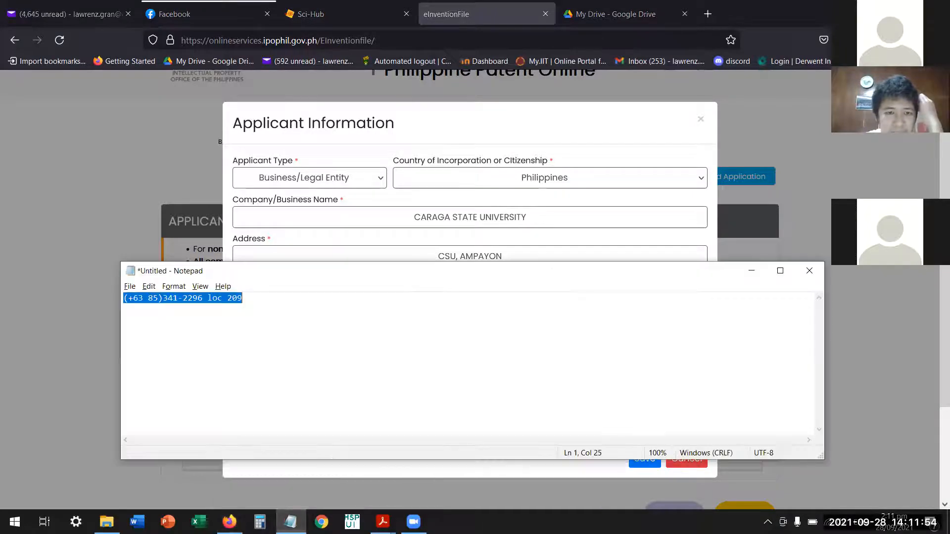
right_click(198, 300)
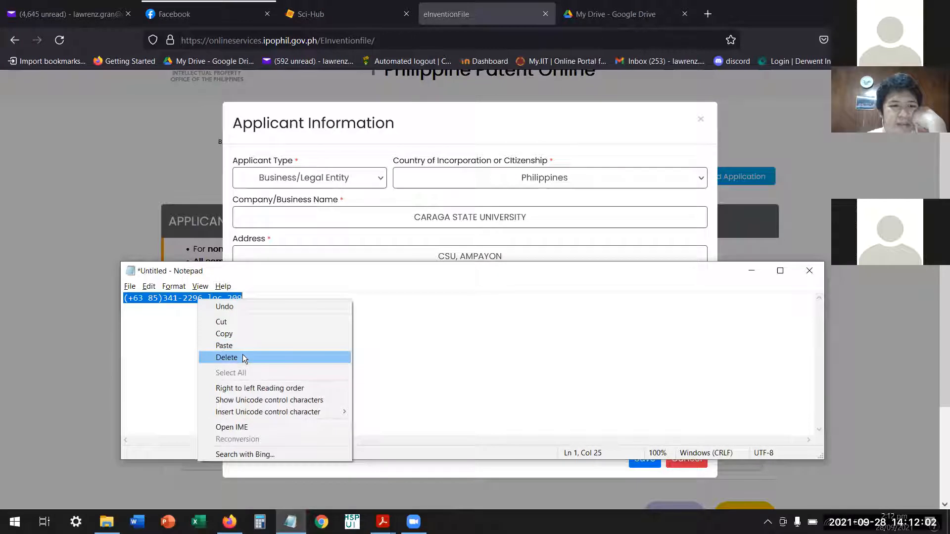
click(244, 334)
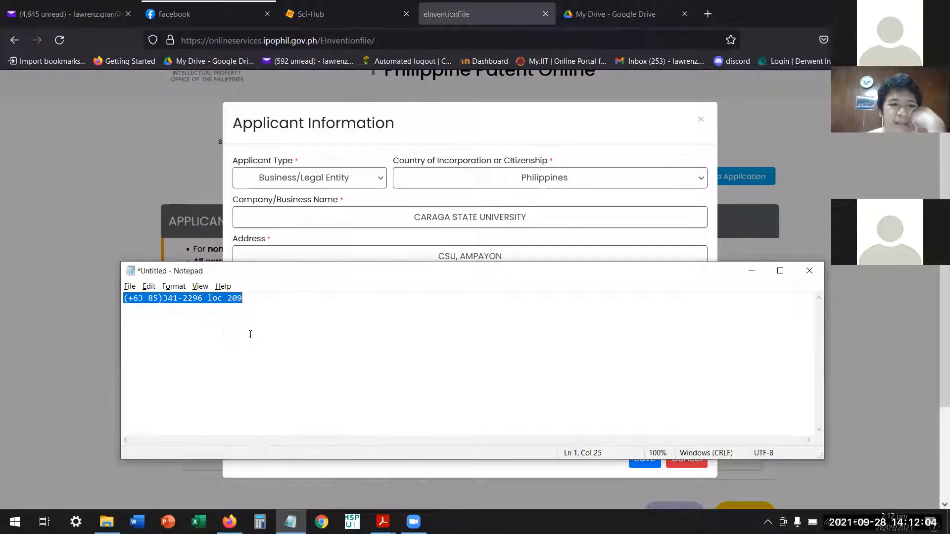
click(639, 137)
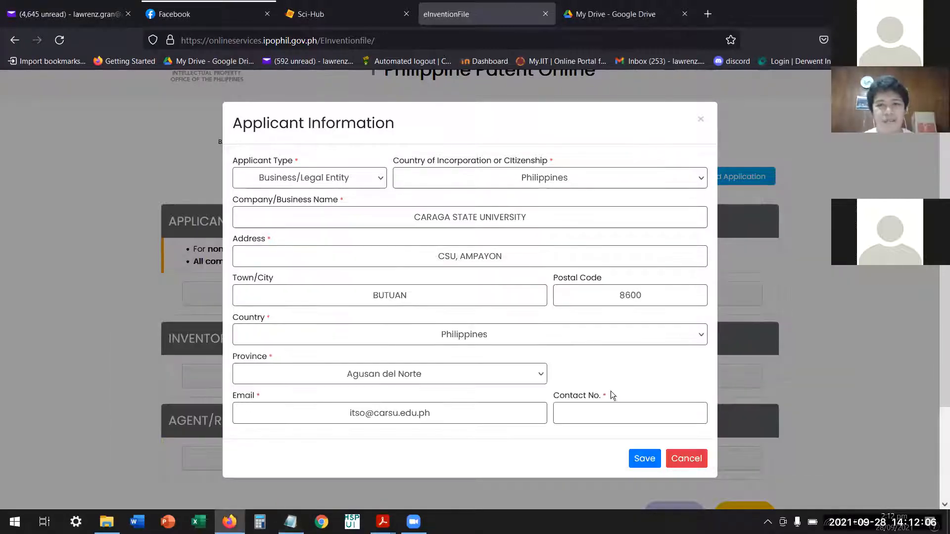
click(605, 412)
key(ctrl+v)
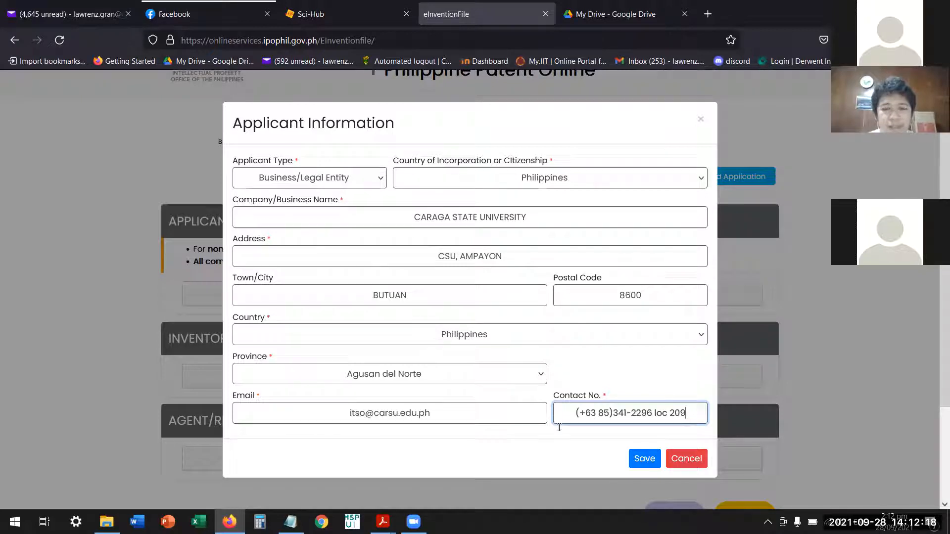
click(641, 466)
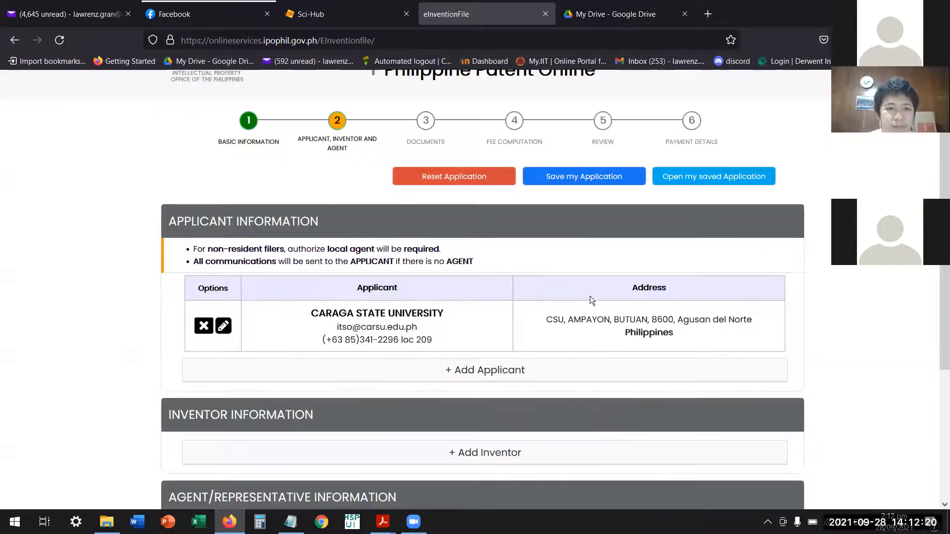
Start adding an inventor and set the country of incorporation or citizenship to Philippines.
scroll(589, 302, down, 2)
scroll(579, 312, down, 2)
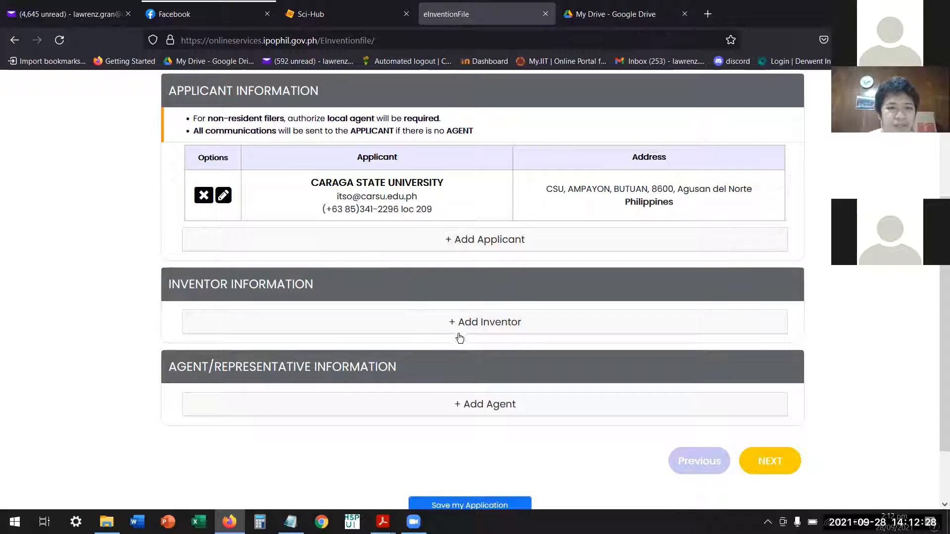
click(505, 323)
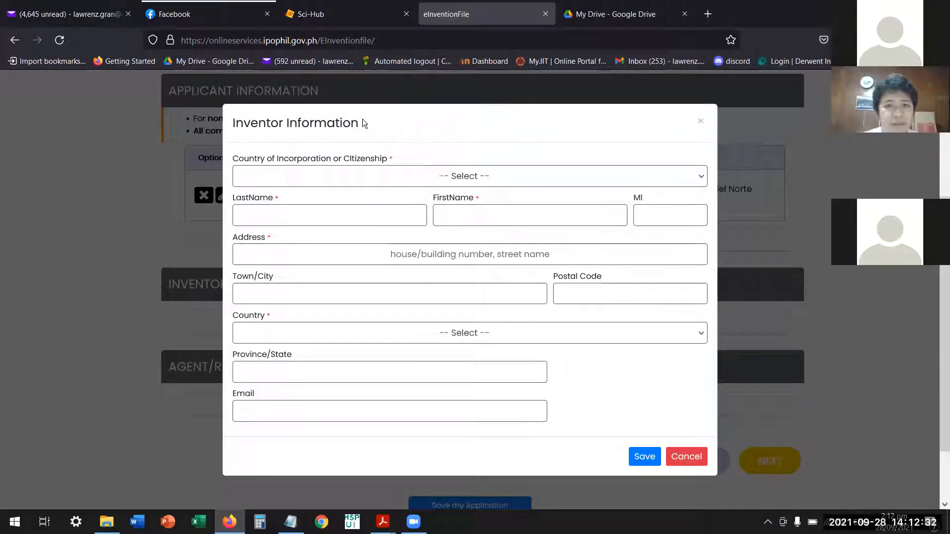
click(473, 181)
text(ph)
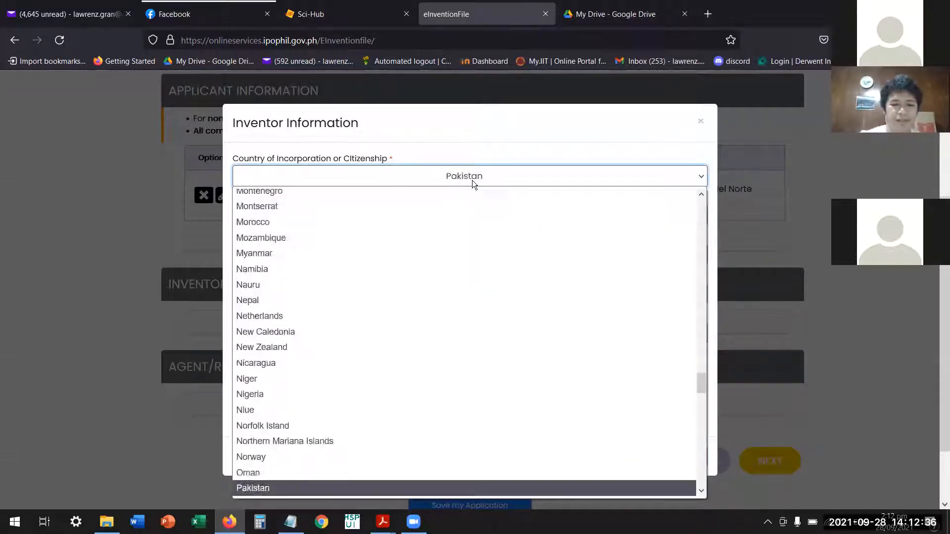
key(Return)
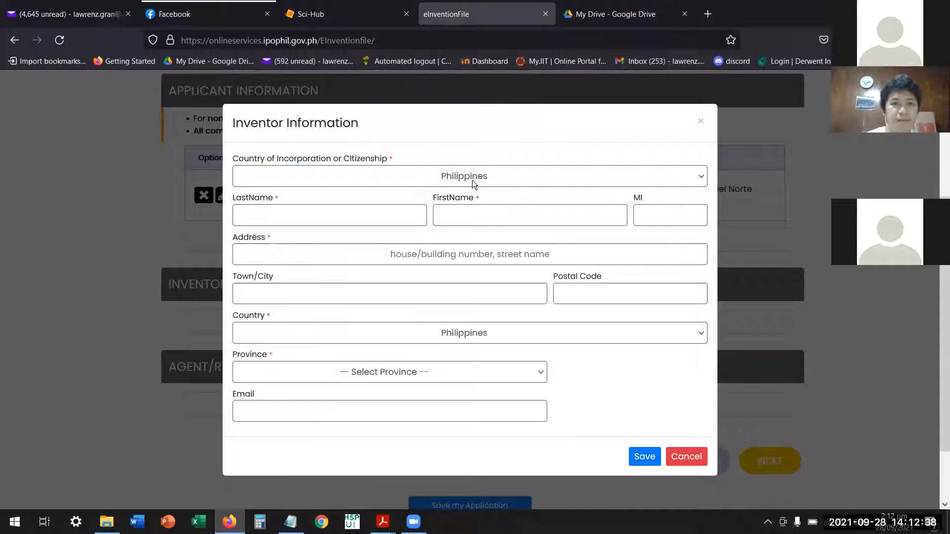
Open the PDF DUAL FUNCTION PROJECTILE FREE FALL APPARATUS_drawing from the apparatus folder and copy the inventor's full name below Figure 1.
click(388, 217)
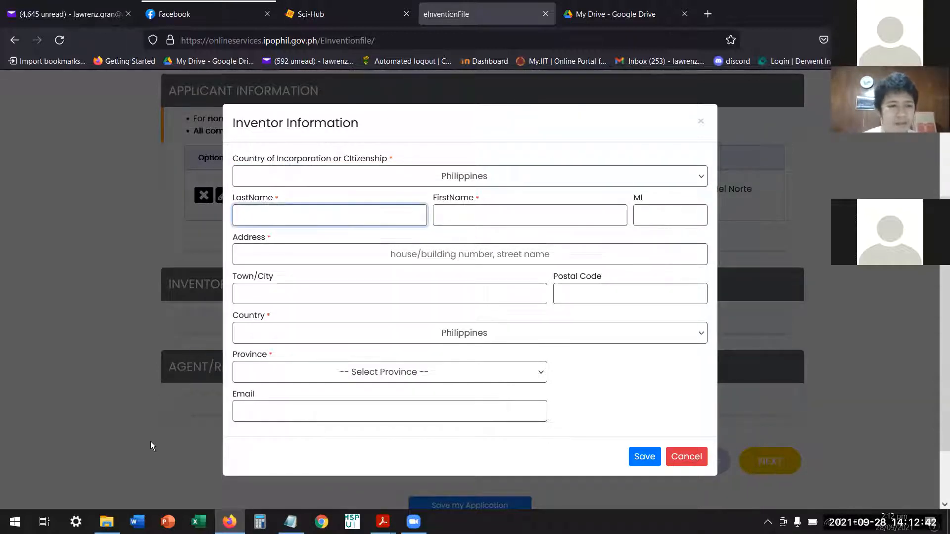
mouse_move(106, 521)
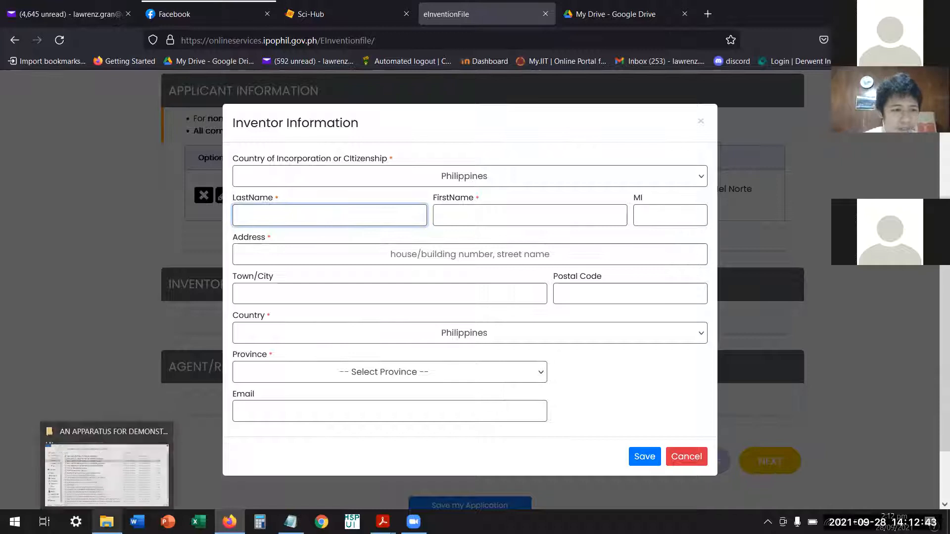
click(110, 478)
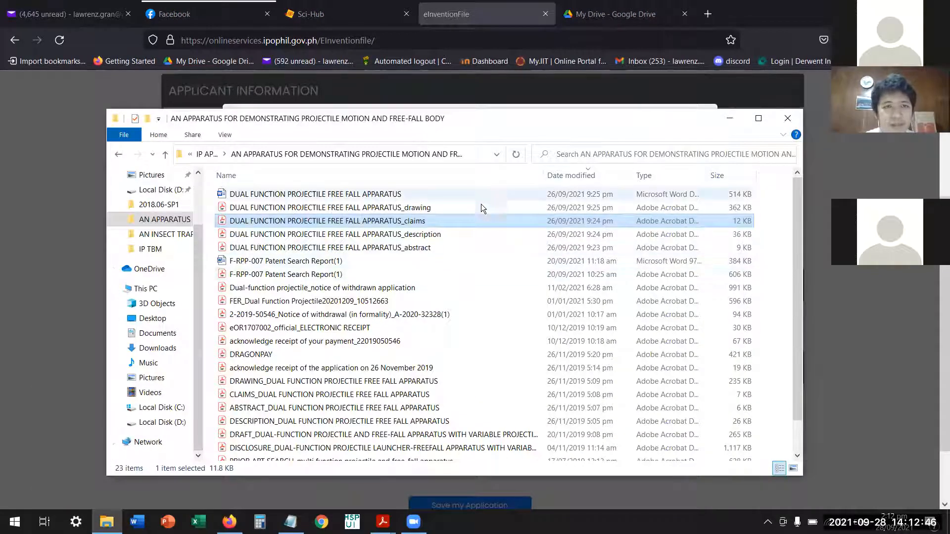
click(424, 209)
double_click(424, 208)
scroll(536, 263, down, 10)
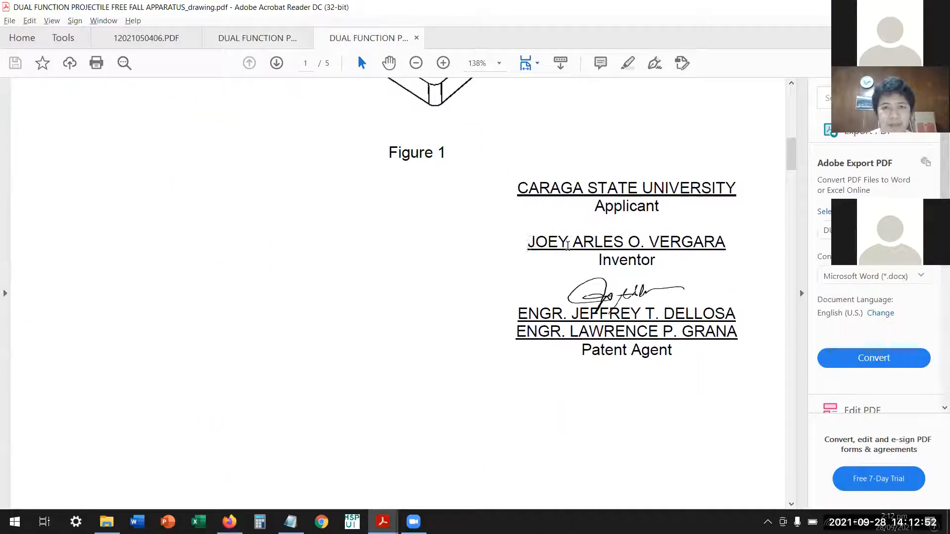
drag(527, 244, 726, 244)
key(ctrl+c)
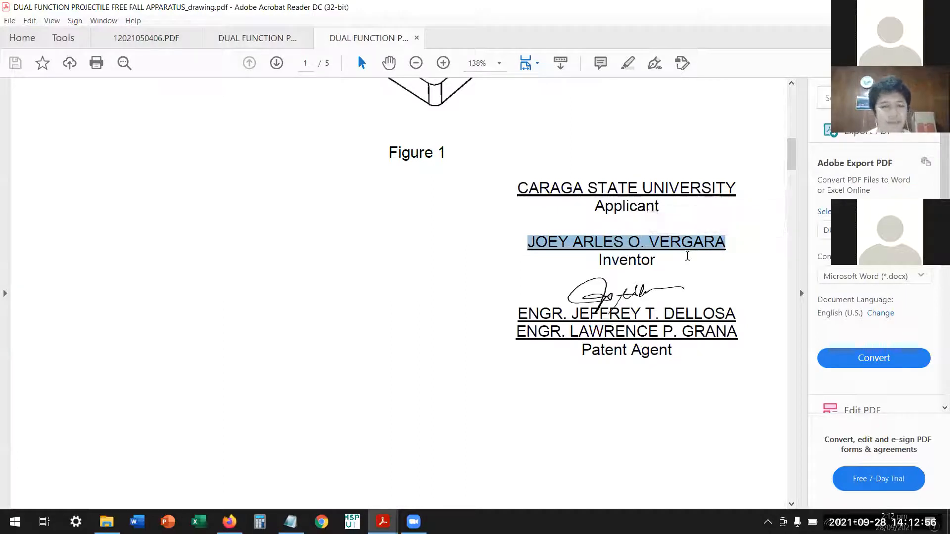
Switch back to eInventionFile in Firefox and paste the inventor's name, splitting it into last name, first name and middle initial.
key(alt+Tab)
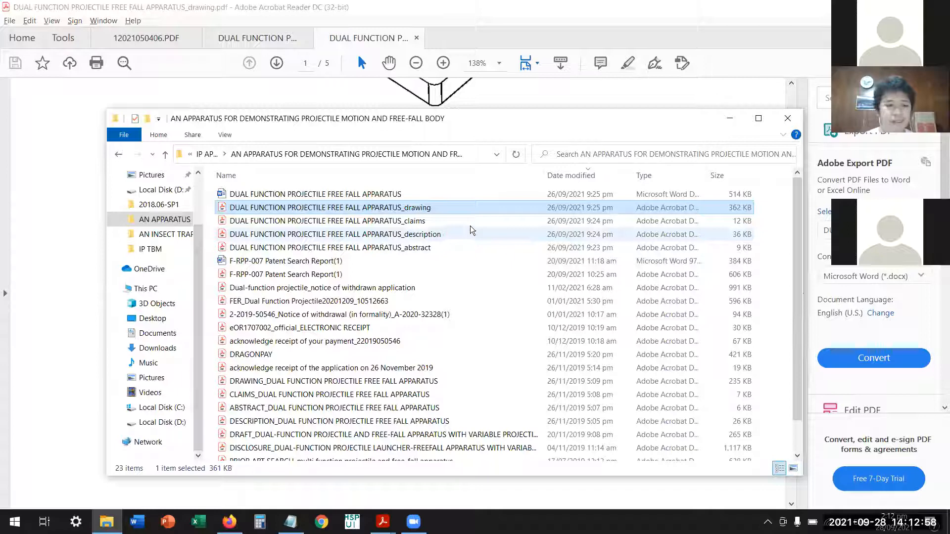
key(alt+Tab)
key(alt+Tab)
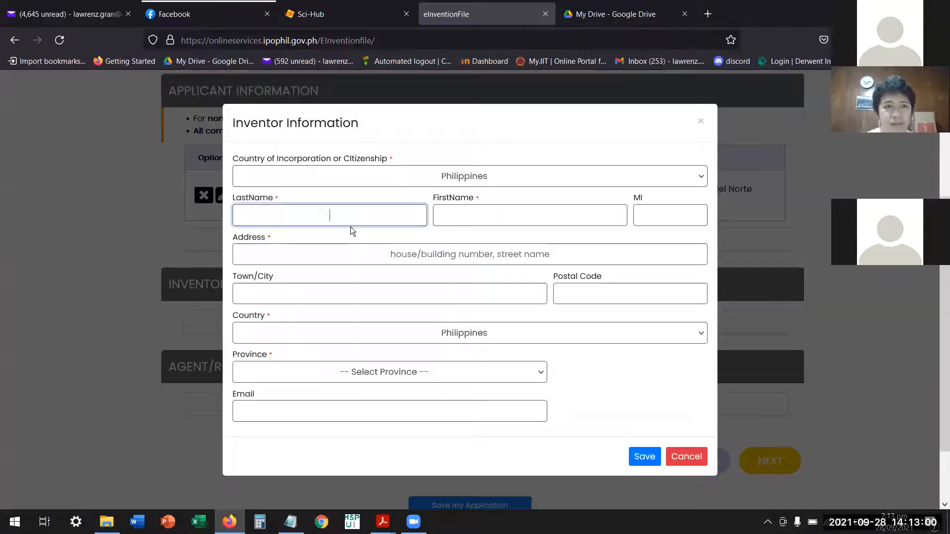
key(ctrl+v)
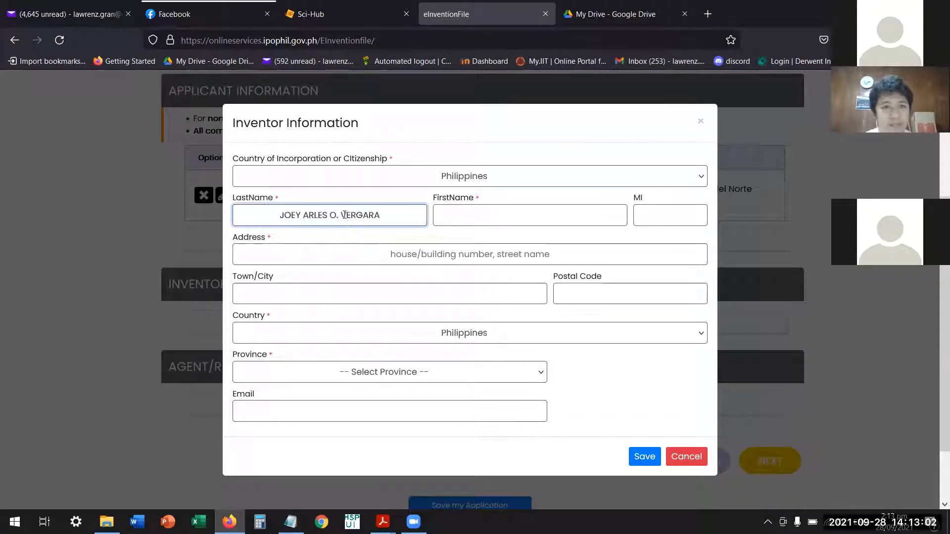
drag(340, 217, 275, 219)
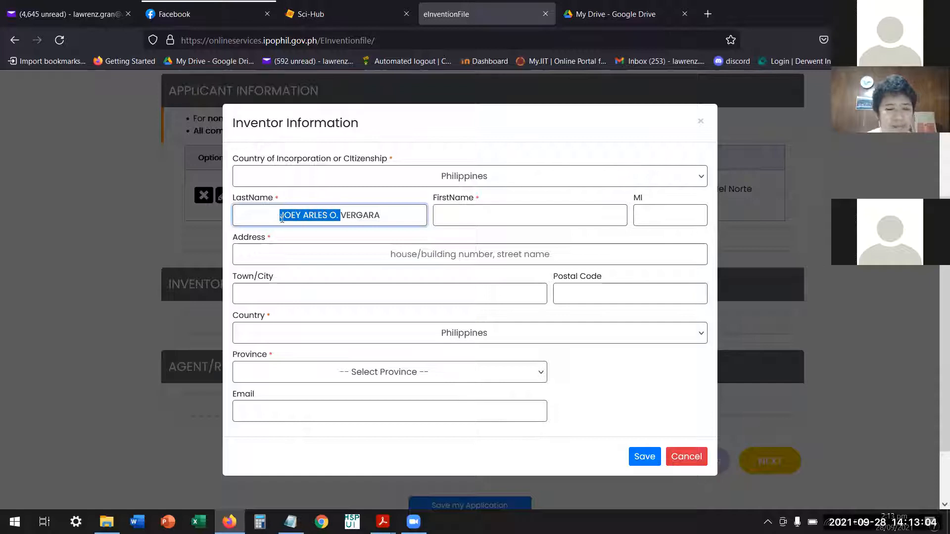
key(ctrl+x)
click(479, 217)
key(ctrl+v)
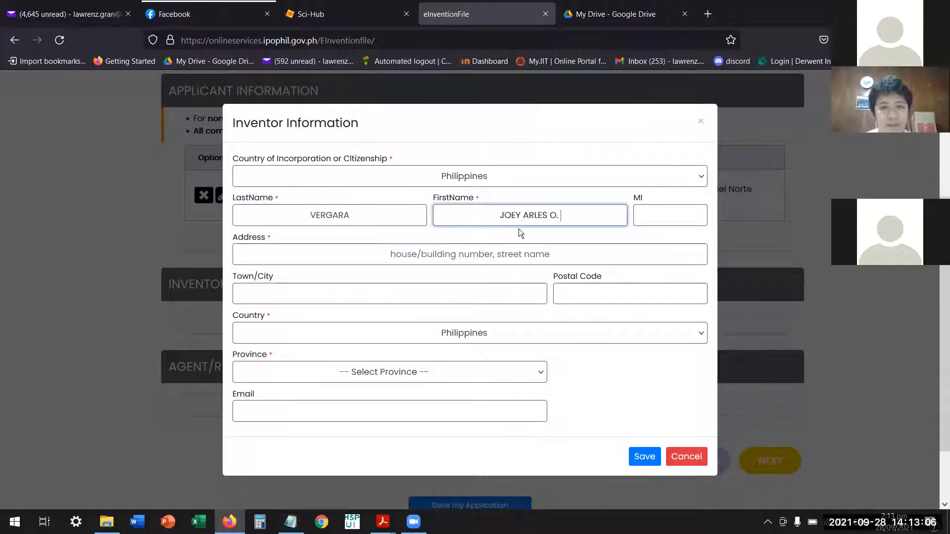
mouse_move(543, 218)
mouse_down()
mouse_move(565, 216)
mouse_move(547, 217)
mouse_up()
key(ctrl+x)
click(661, 221)
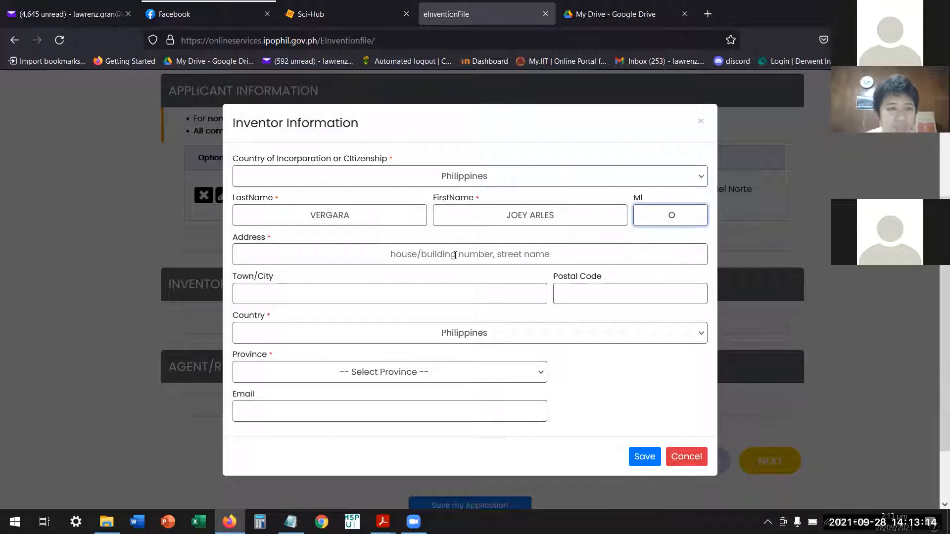
Fill in the inventor's street address in capital letters, using the university's address.
click(452, 259)
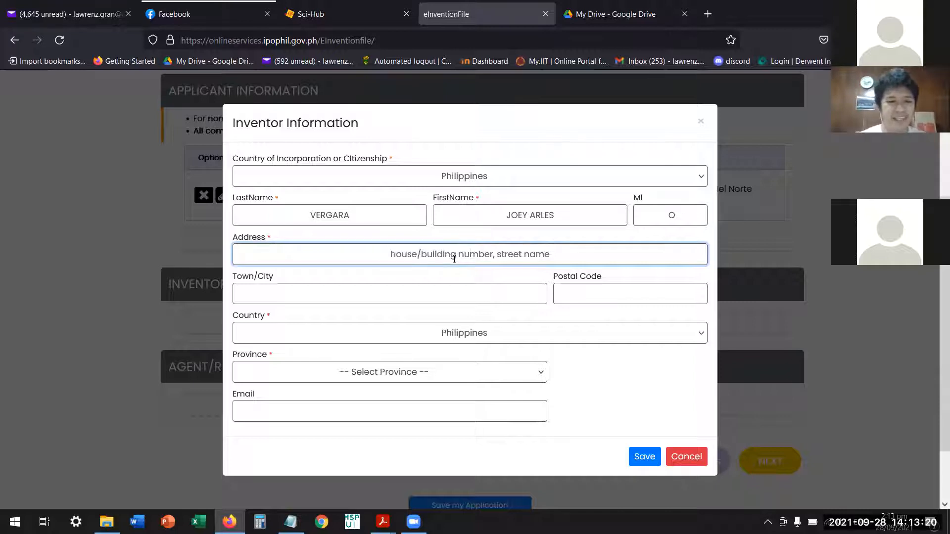
text(csu)
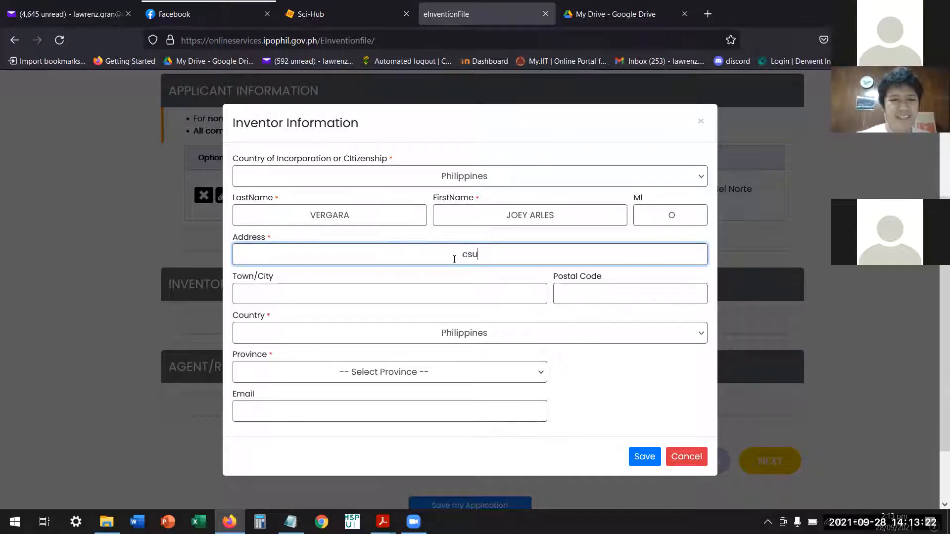
key(BackSpace)
key(BackSpace)
key(BackSpace)
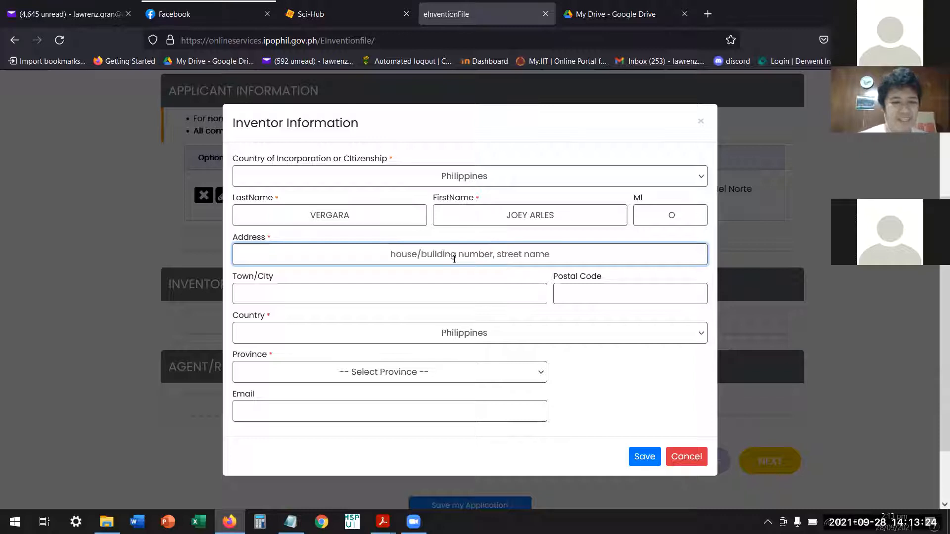
text(CSU)
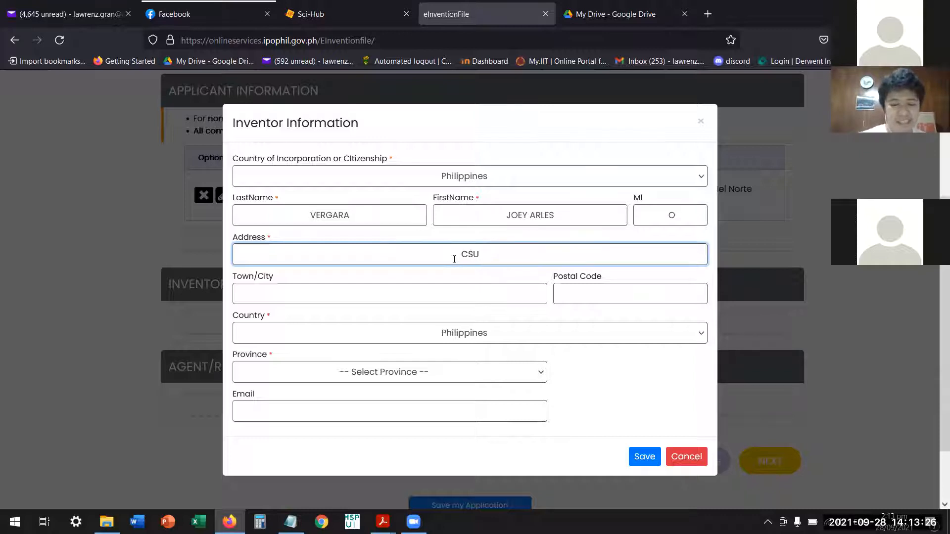
text(, AM)
text(PAY)
key(BackSpace)
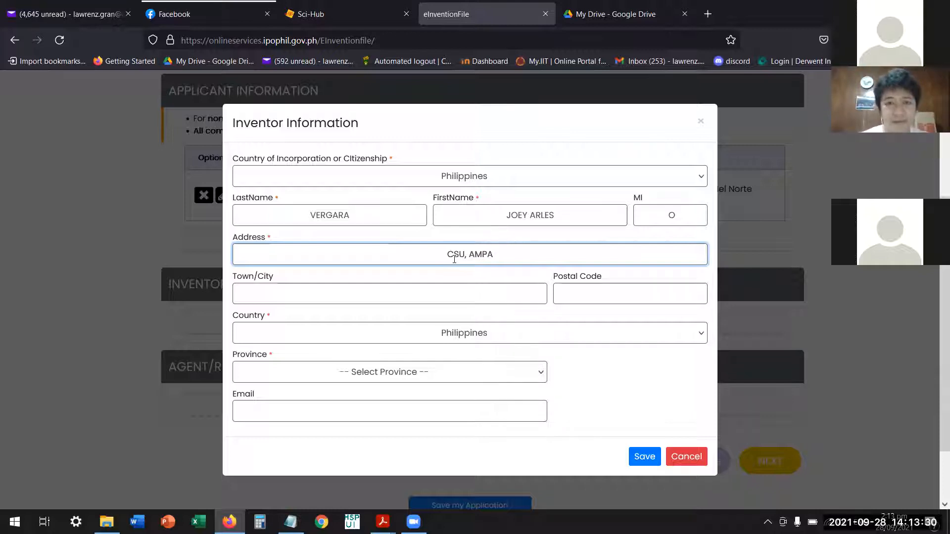
text(YON)
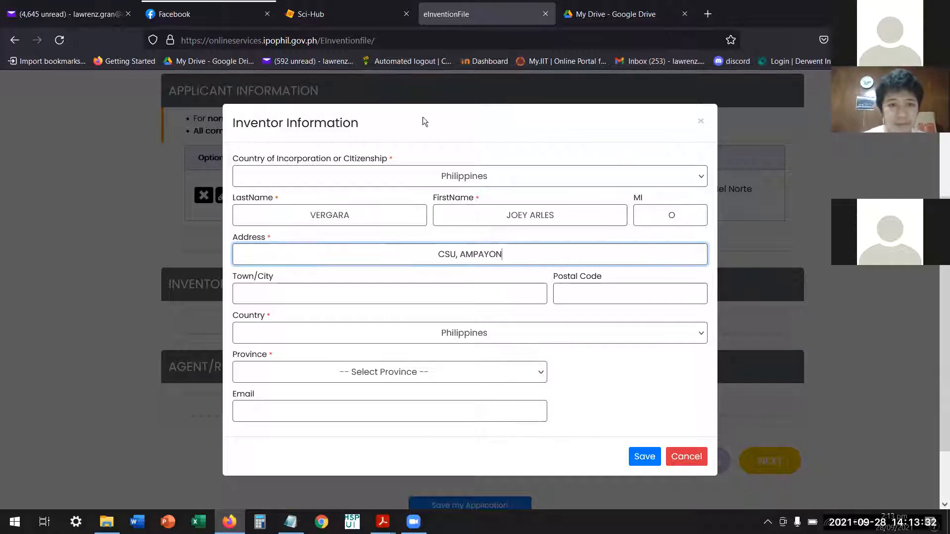
Fill in the inventor's town/city and postal code and choose the province.
click(430, 293)
text(BUTUAN)
click(561, 298)
text(8600)
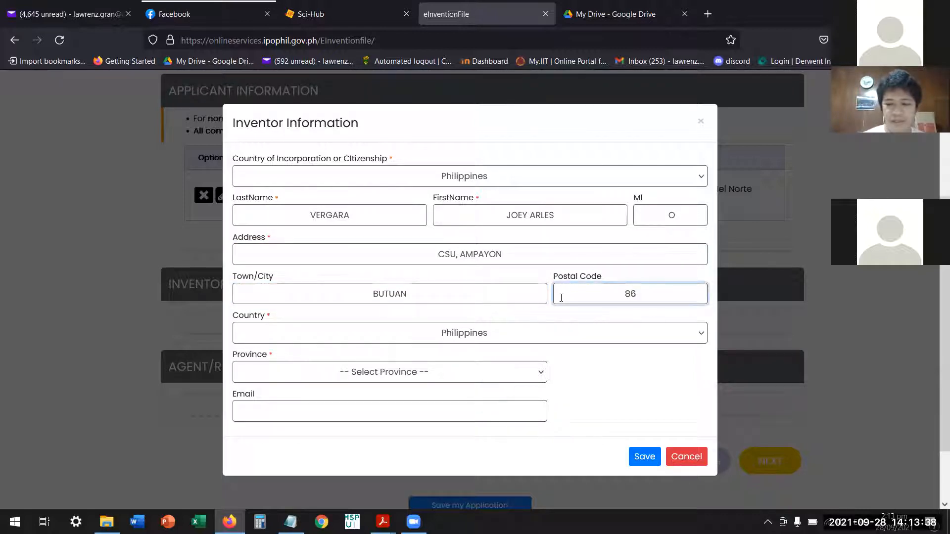
click(463, 373)
click(346, 109)
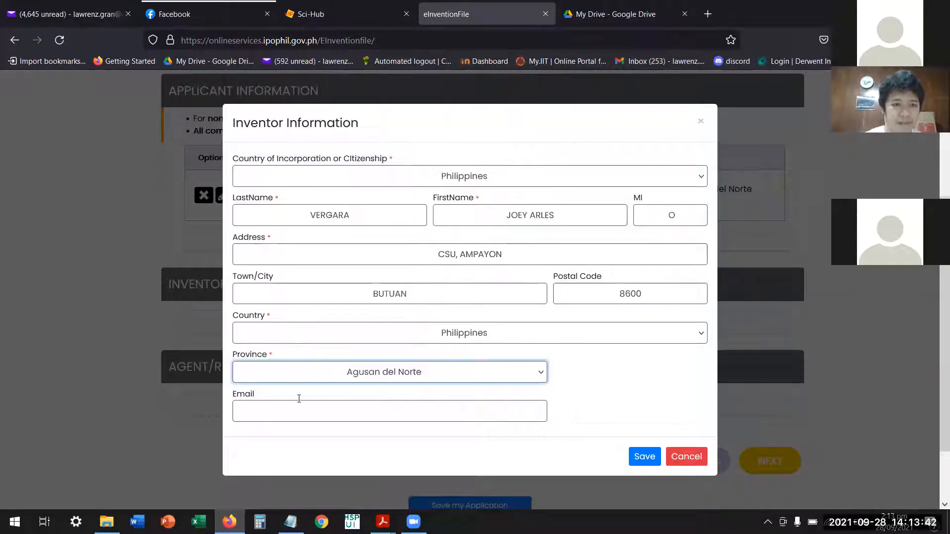
Fill in the inventor's e-mail address and save the inventor, leaving no further inventor form open.
click(350, 408)
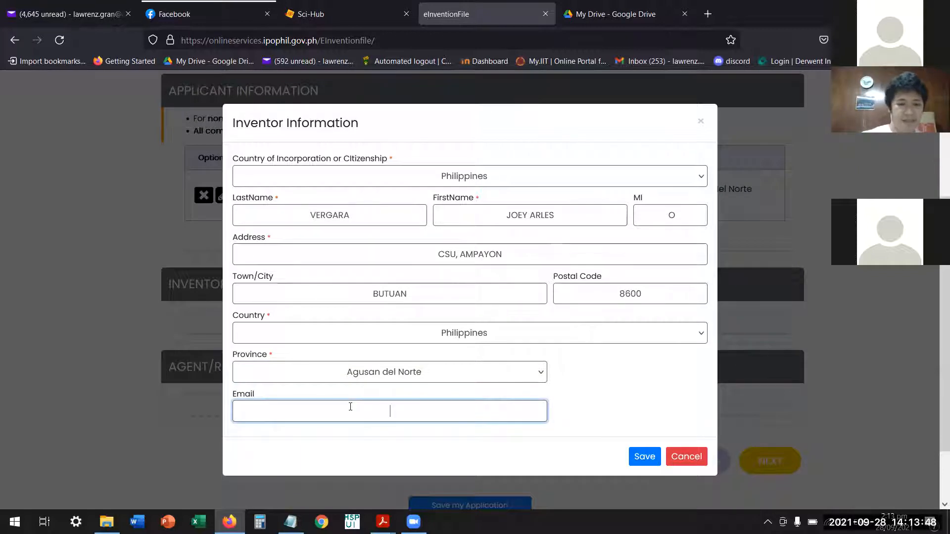
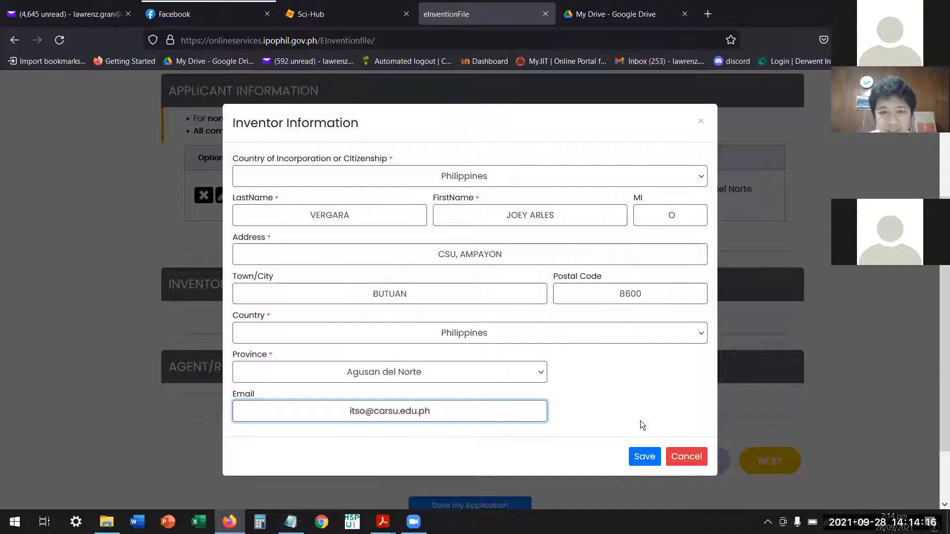
click(645, 457)
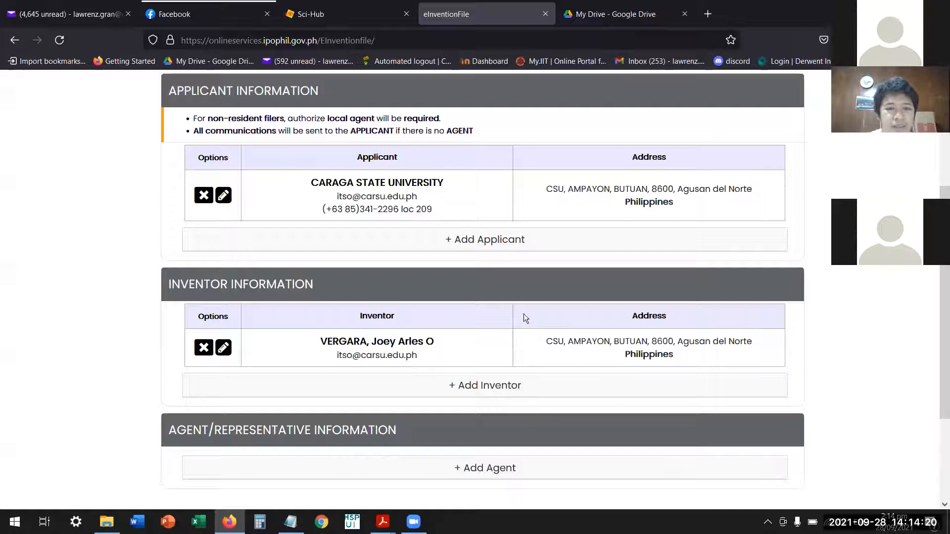
click(491, 388)
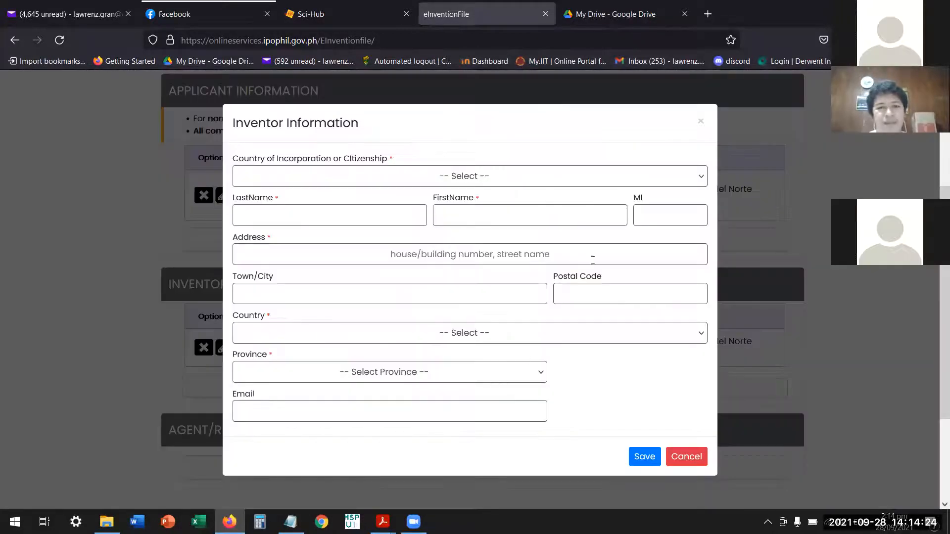
click(700, 122)
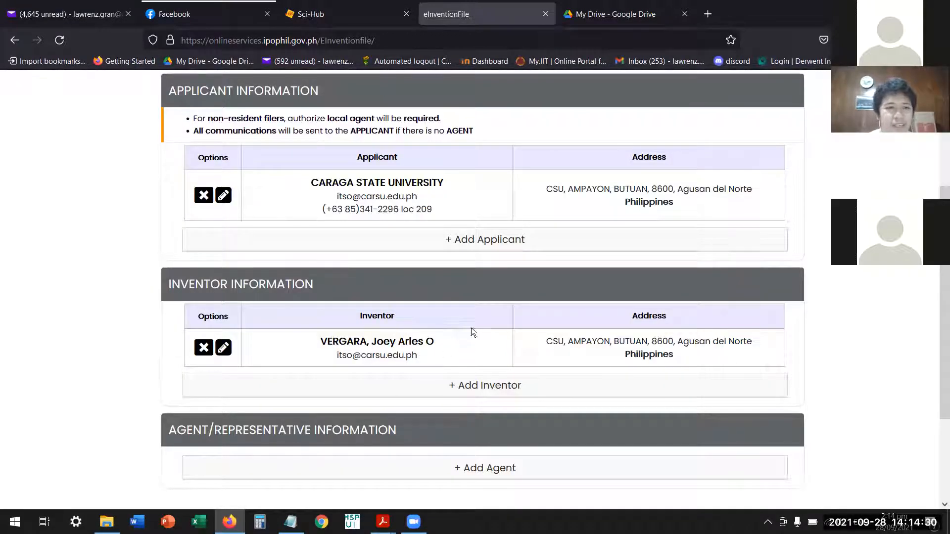
Start adding an agent and set the agent/representative type to Individual.
scroll(472, 328, down, 3)
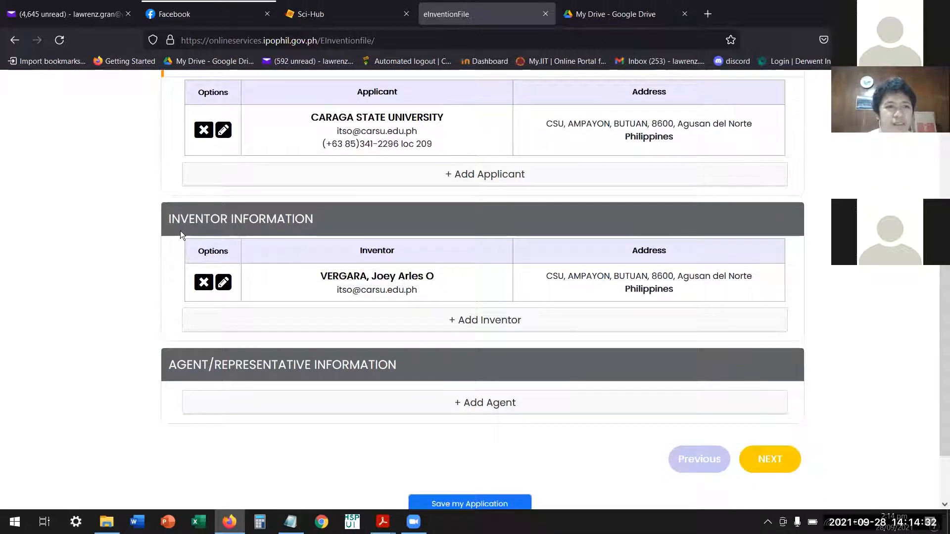
scroll(334, 335, down, 3)
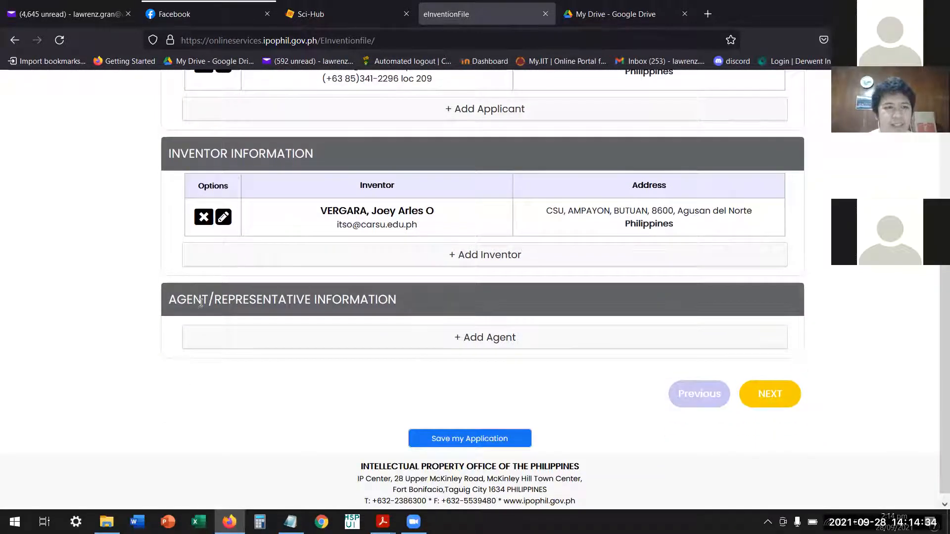
click(501, 339)
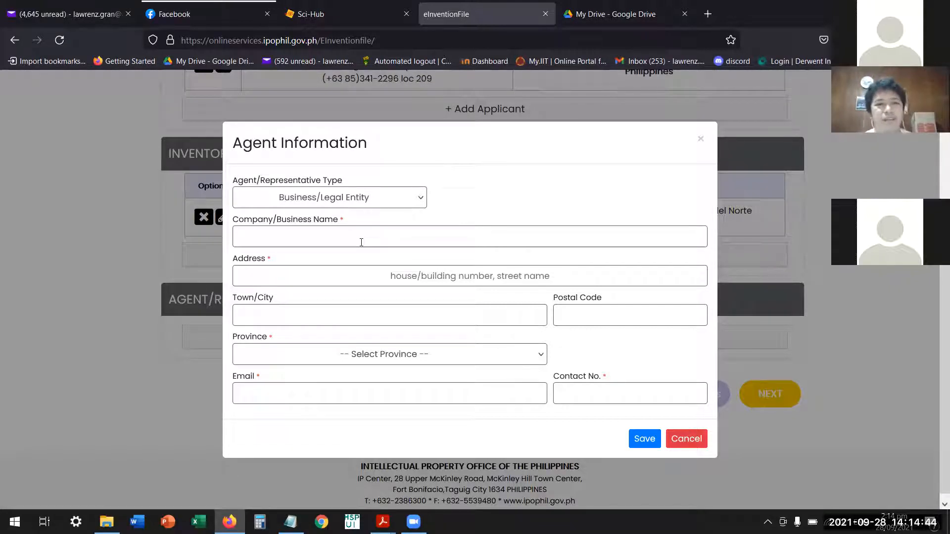
click(391, 198)
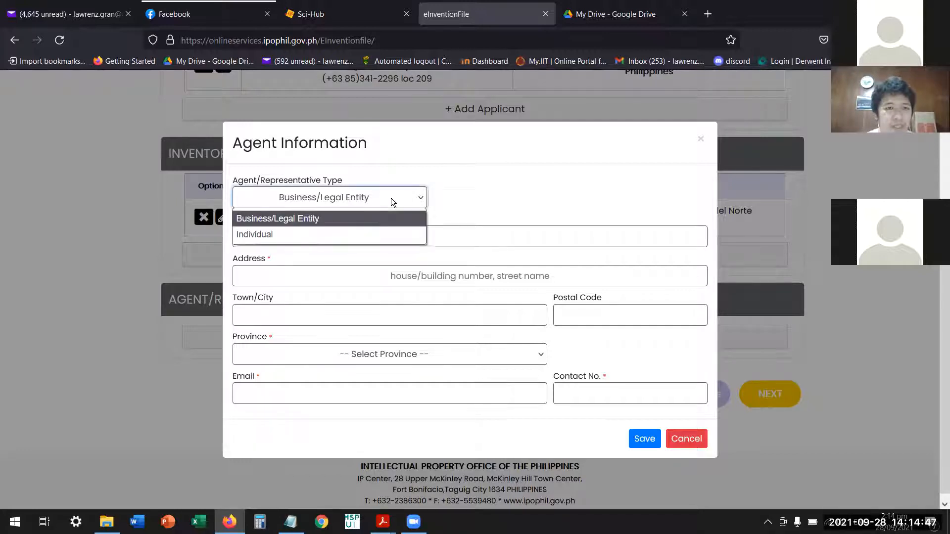
click(256, 234)
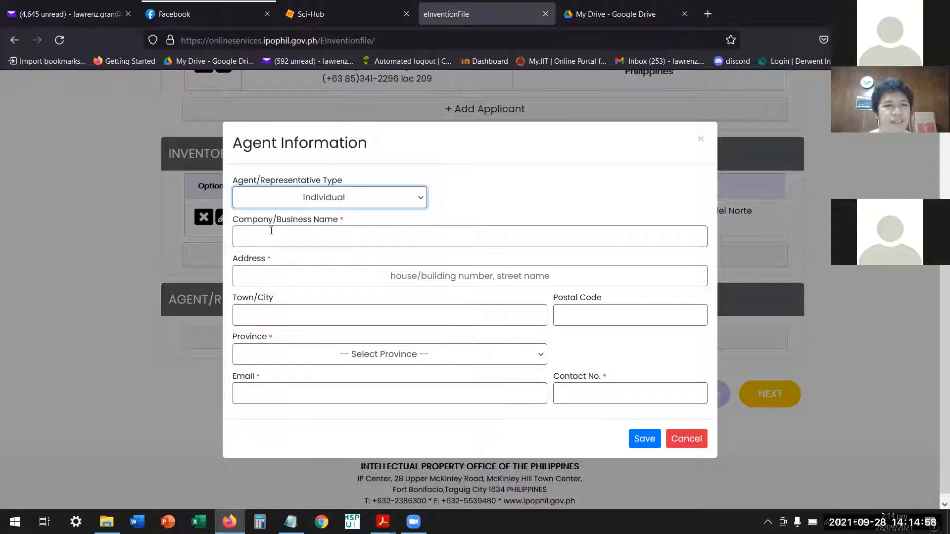
click(326, 238)
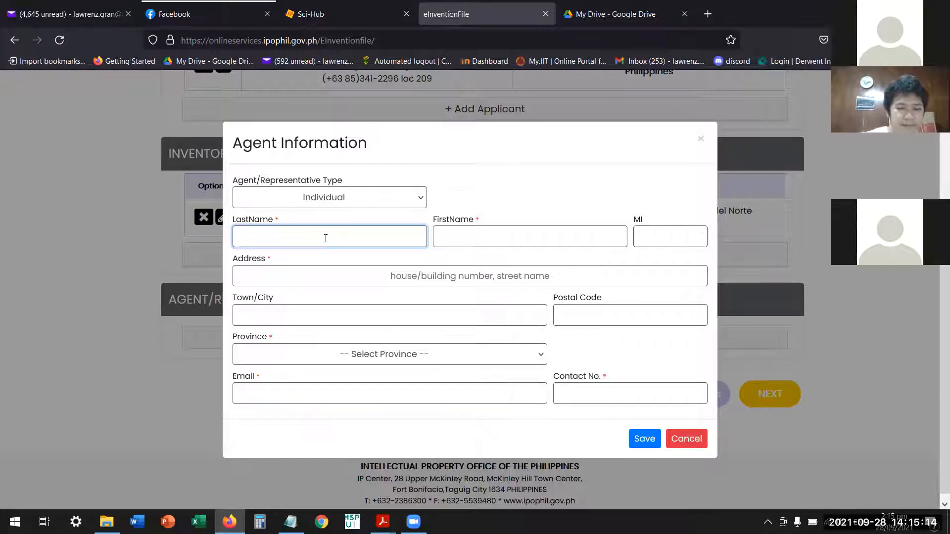
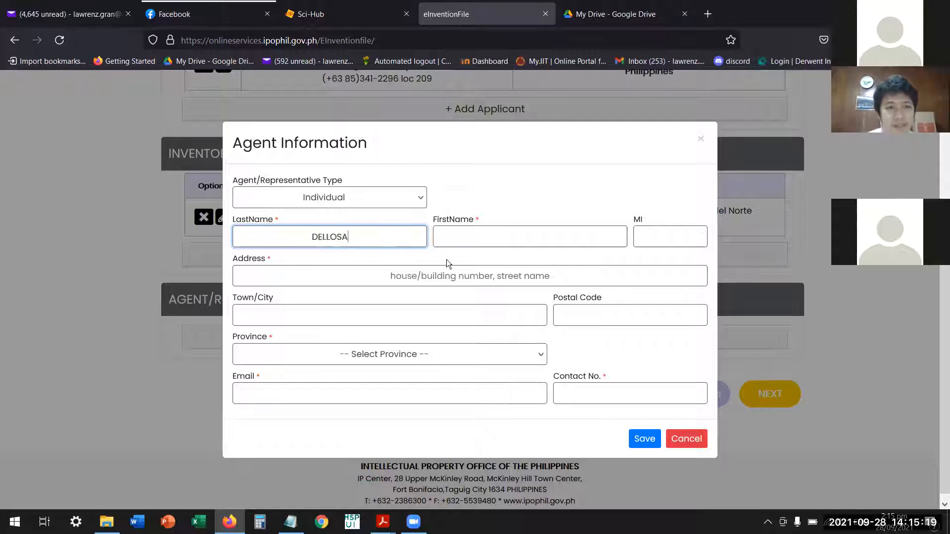
Fill in the agent's last name, first name and middle initial in capital letters.
click(492, 229)
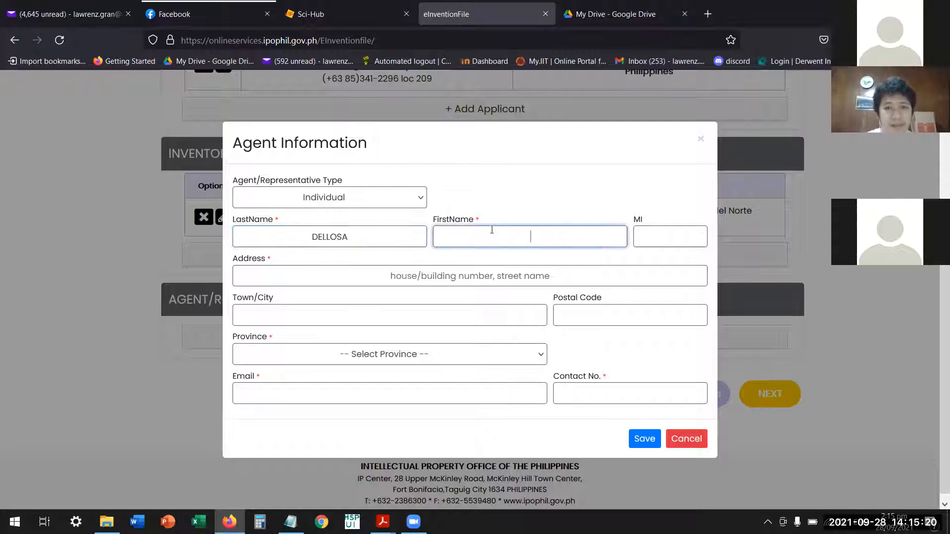
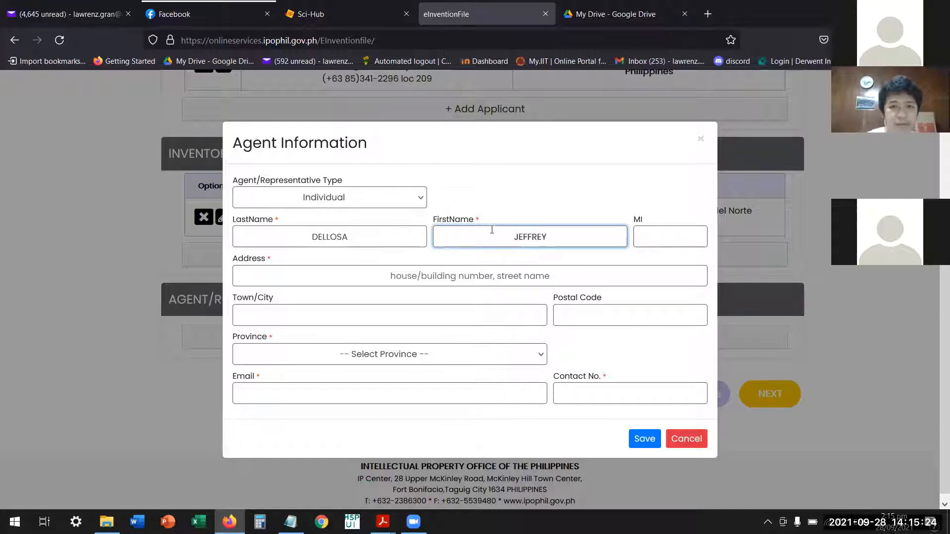
click(664, 235)
text(T)
Fill in the agent's street address in capital letters, giving the university office, building and campus location.
click(480, 271)
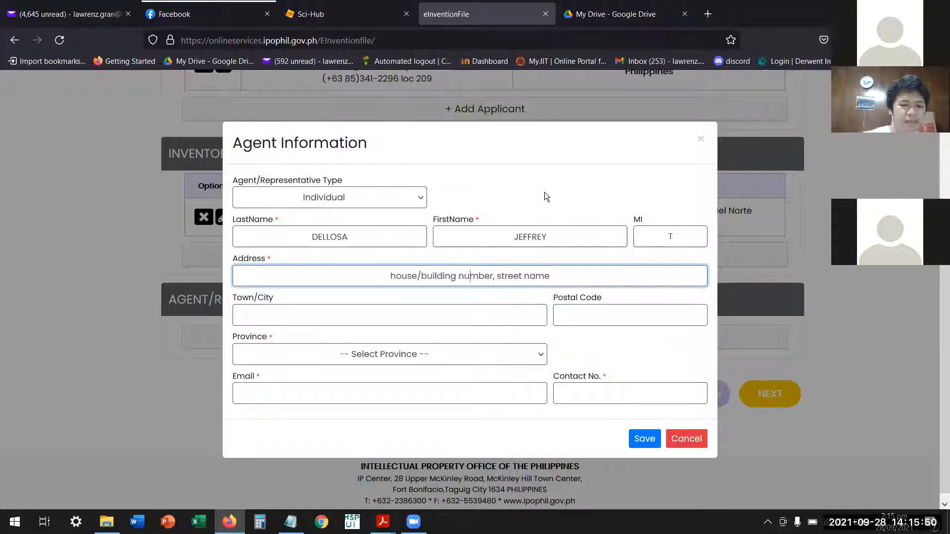
text(T)
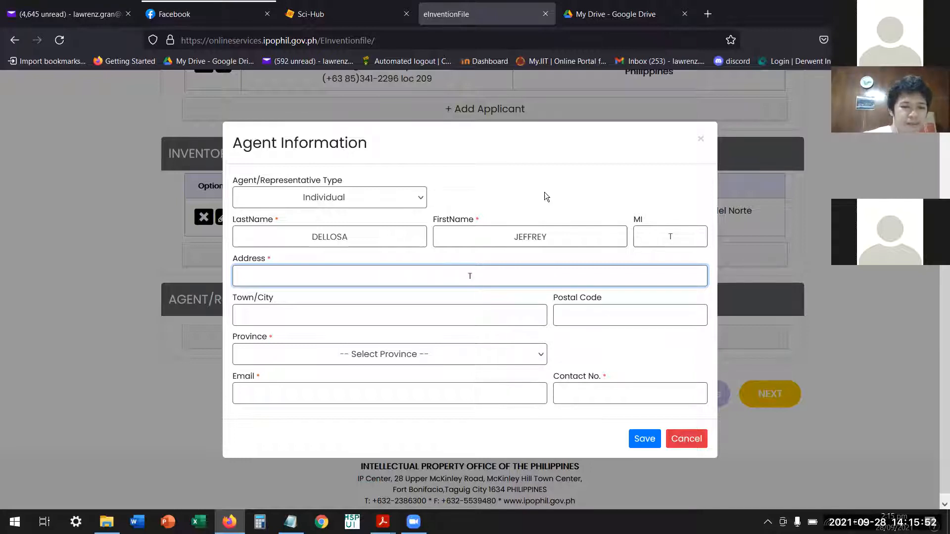
text(ECHNOL)
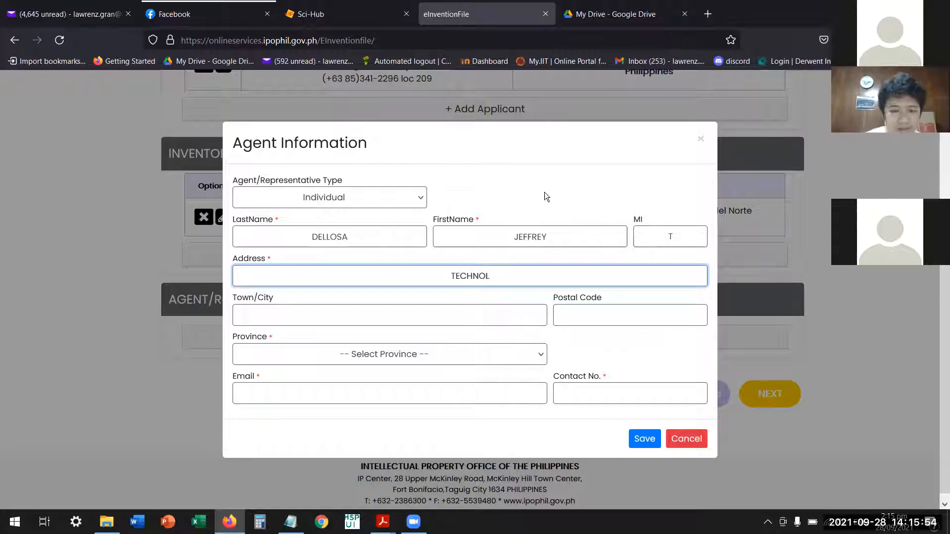
text(OGY TRANSFER)
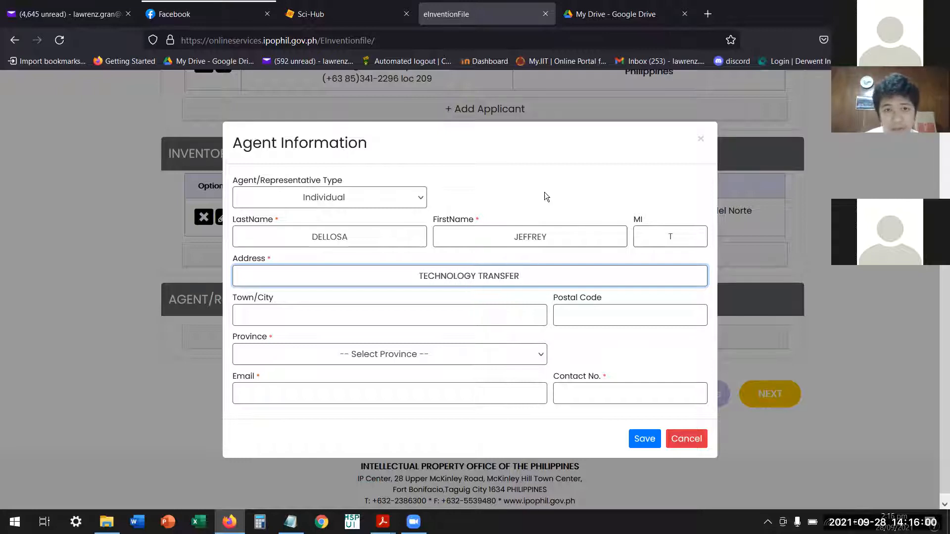
text( AND LICENSING OFFICE, VILLARES BLDG)
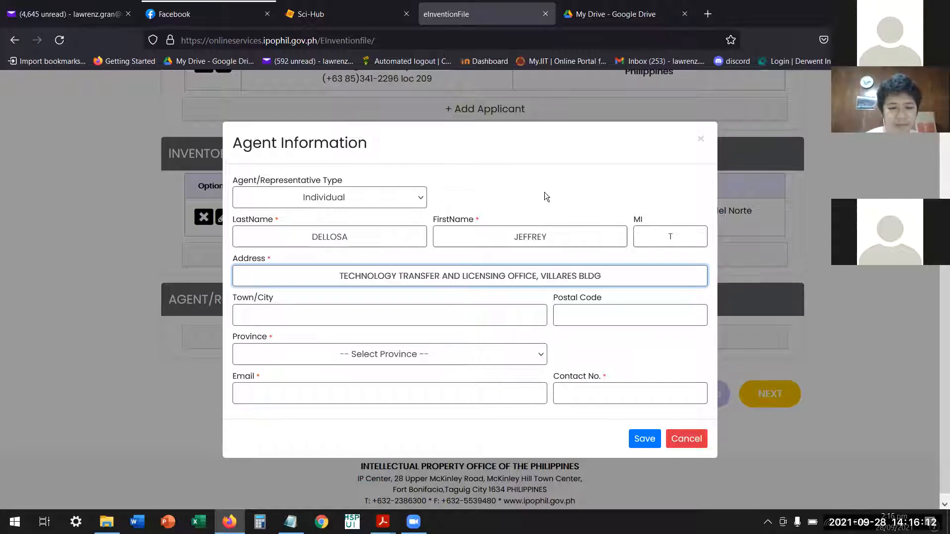
text(,)
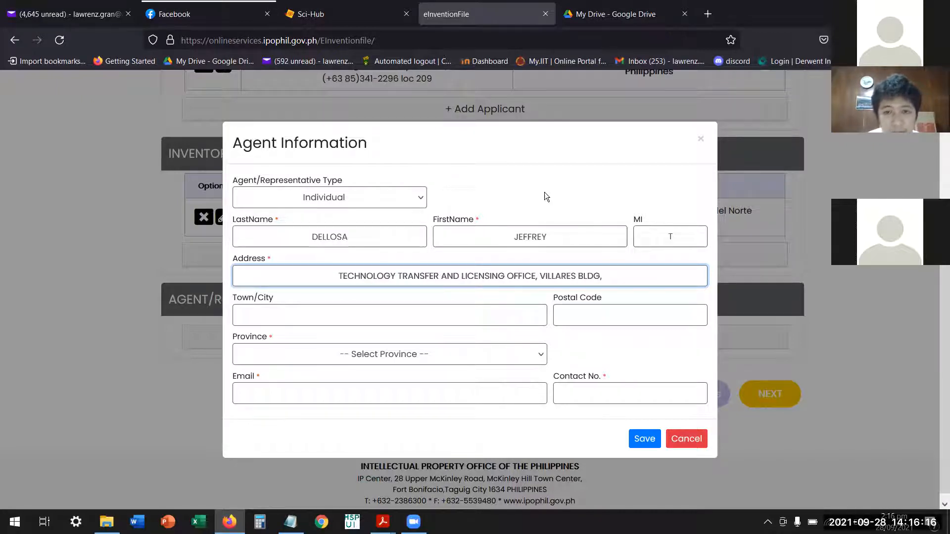
key(BackSpace)
text(., )
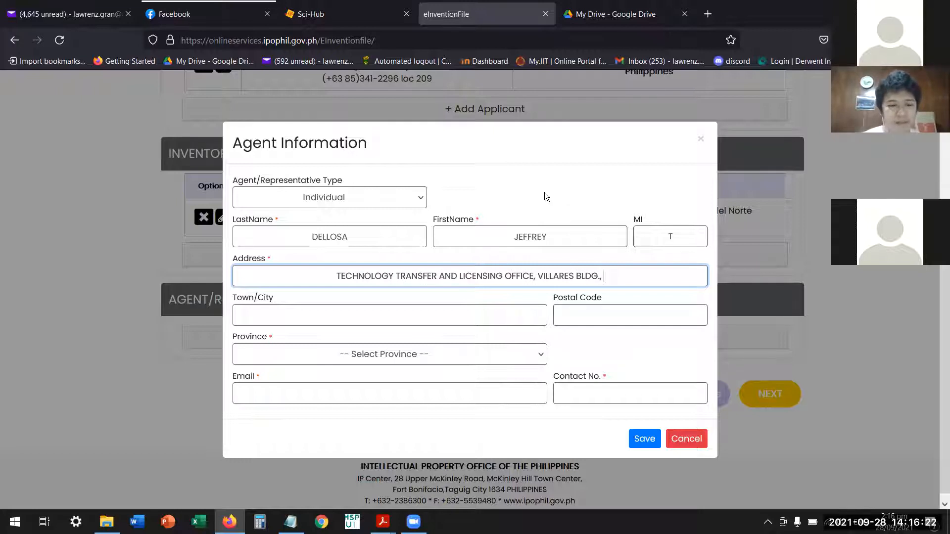
text(CSU, AMPAYON)
Fill in the agent's town/city and postal code and choose the province.
click(408, 316)
text(BUTUAN)
click(613, 322)
text(8600)
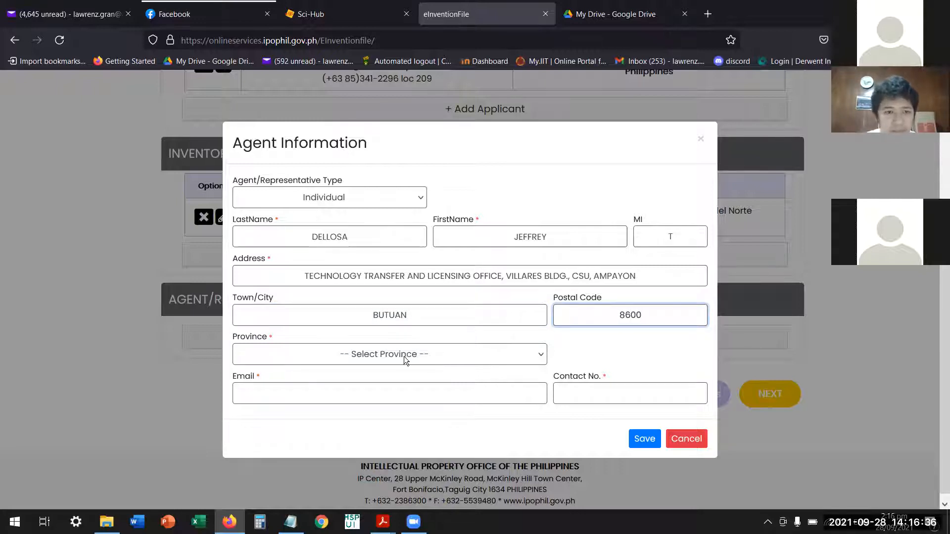
click(424, 354)
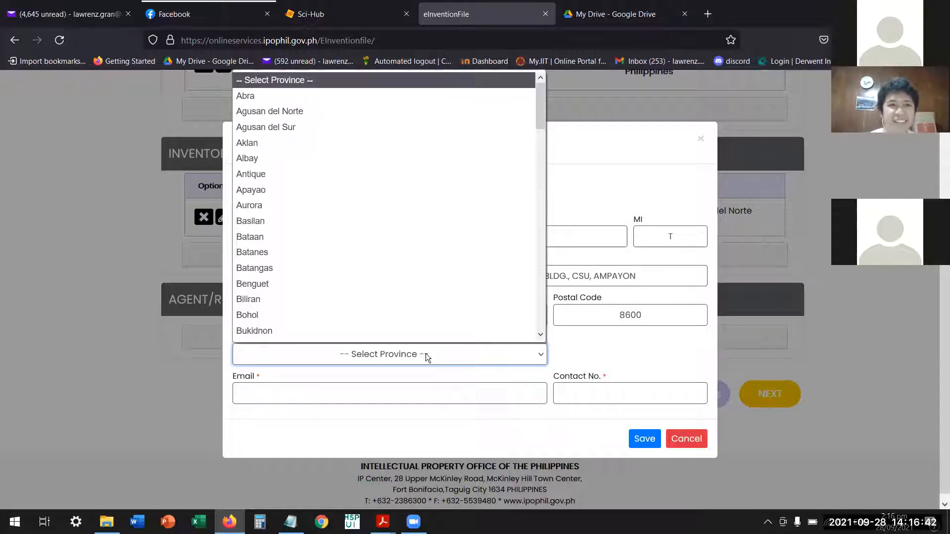
click(331, 112)
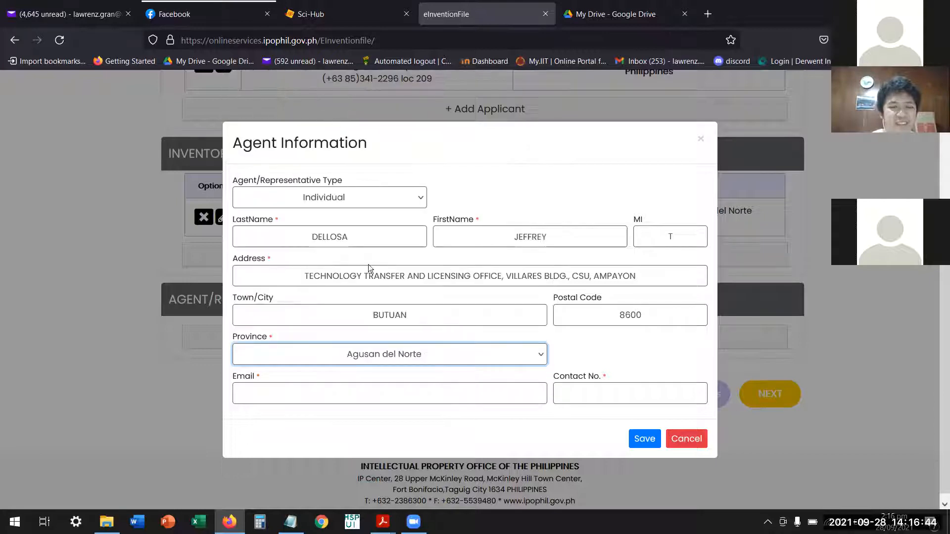
Fill in the agent's e-mail address in lowercase.
click(366, 394)
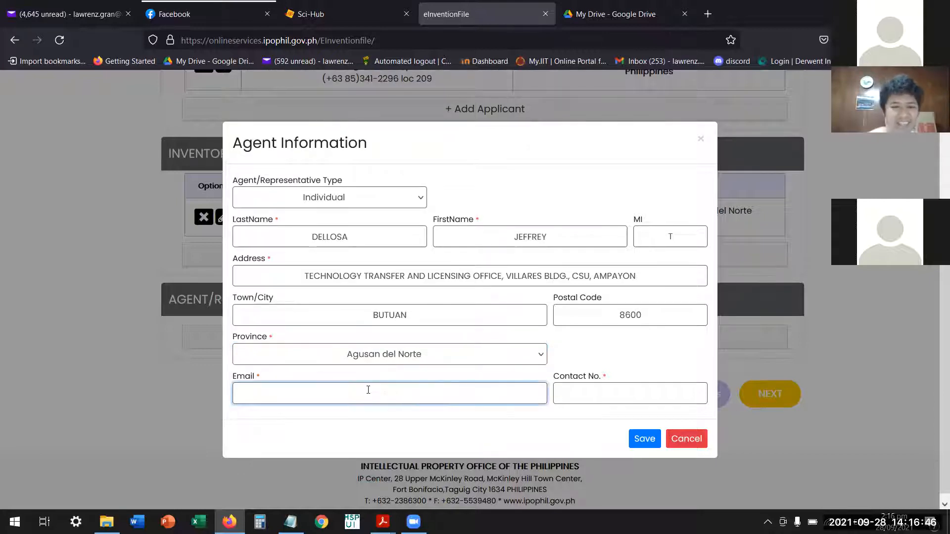
text(IT)
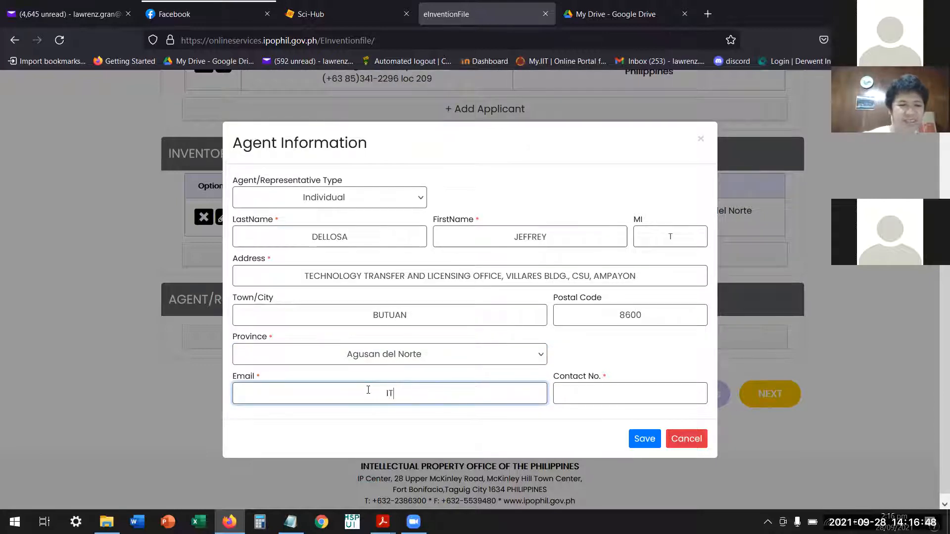
key(BackSpace)
key(BackSpace)
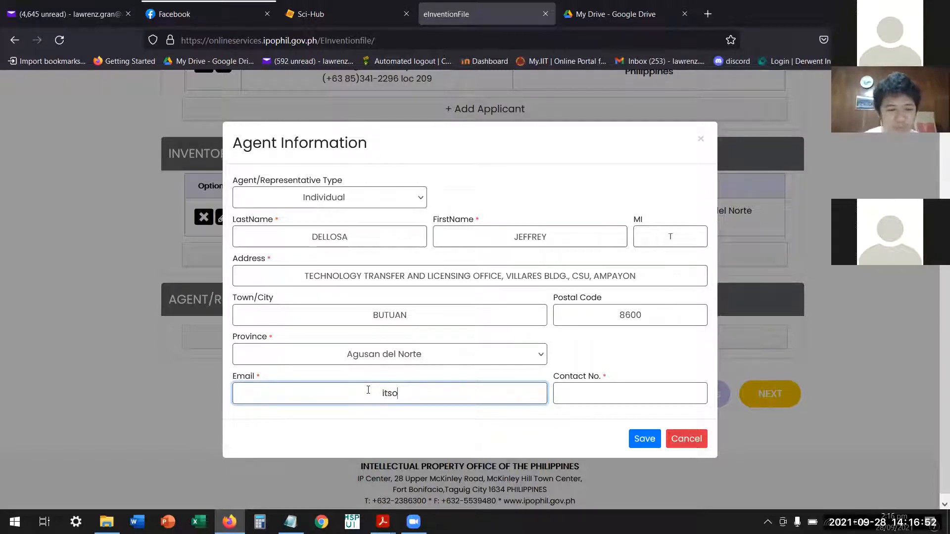
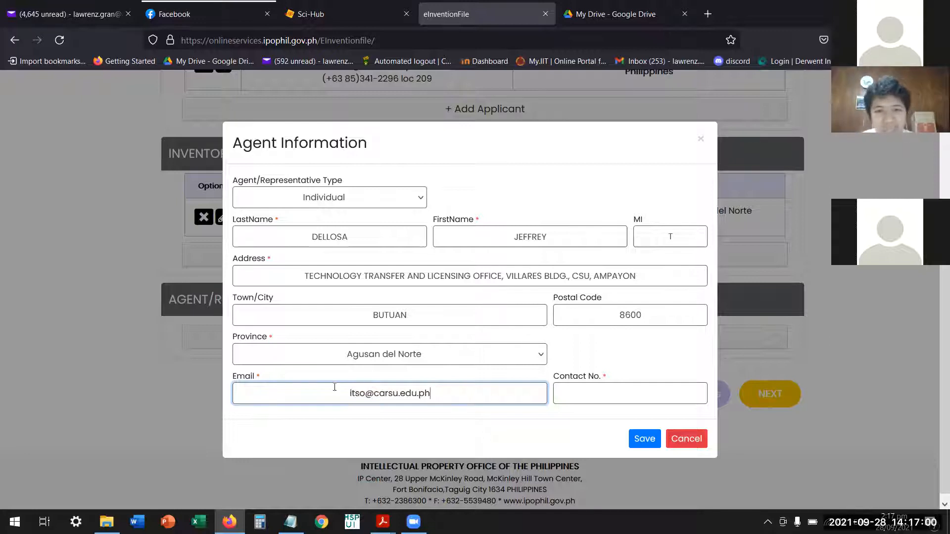
Copy the contact number from the Notepad note into the agent's contact number and save the agent.
click(628, 394)
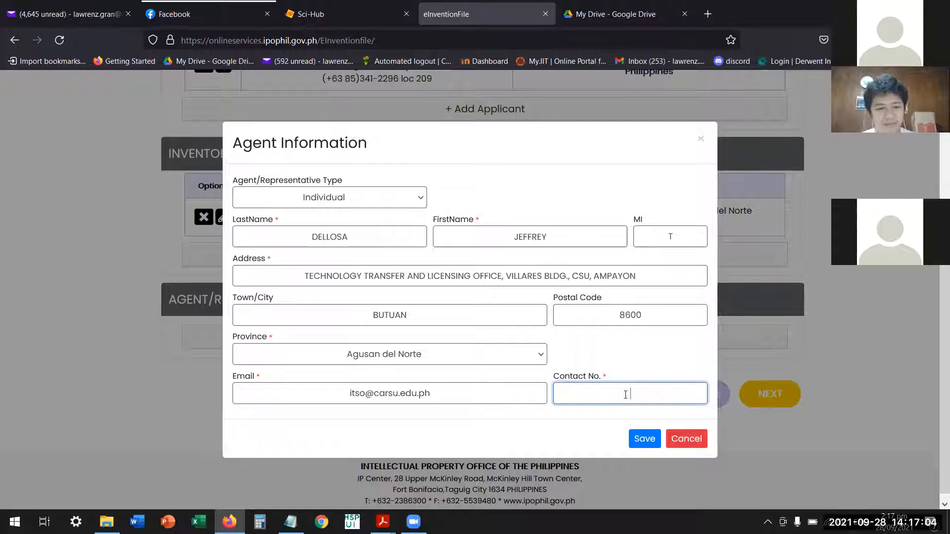
click(290, 521)
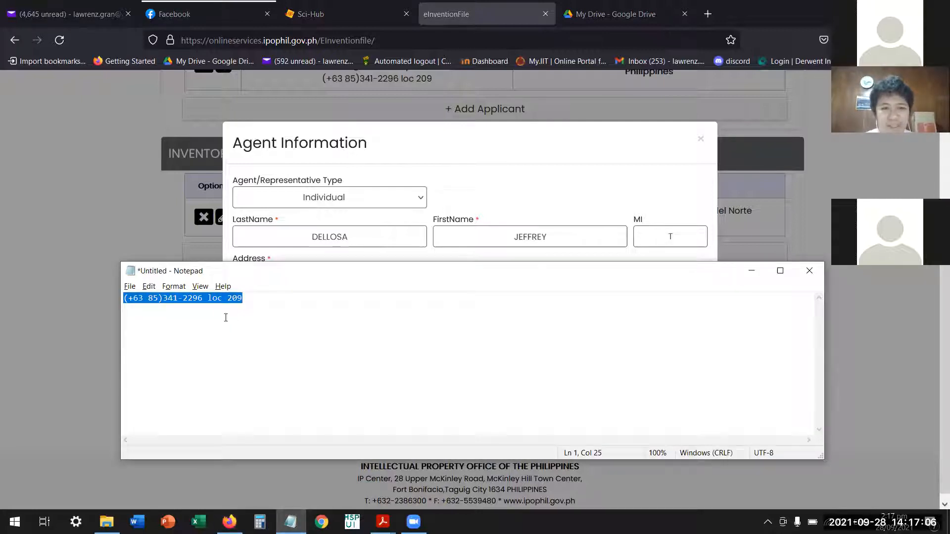
right_click(192, 298)
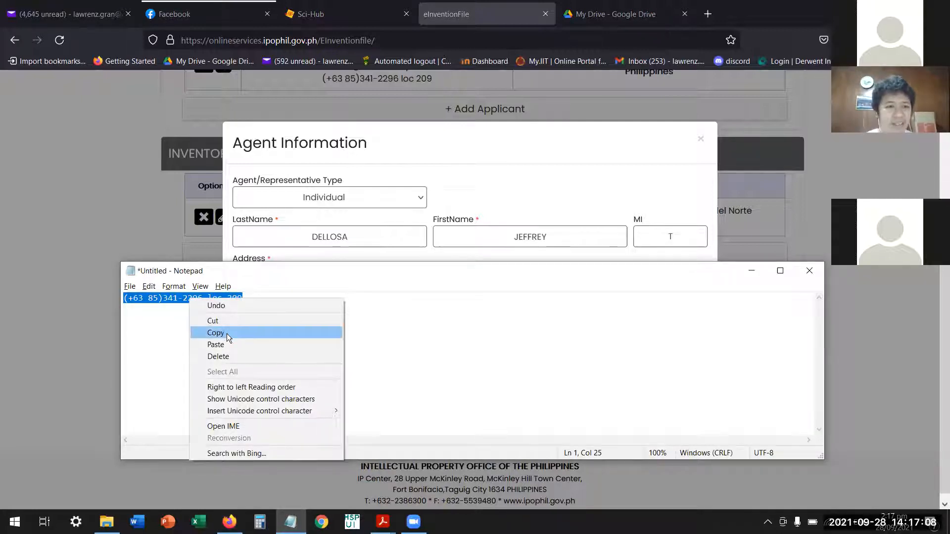
click(227, 333)
click(476, 201)
click(580, 399)
key(ctrl+v)
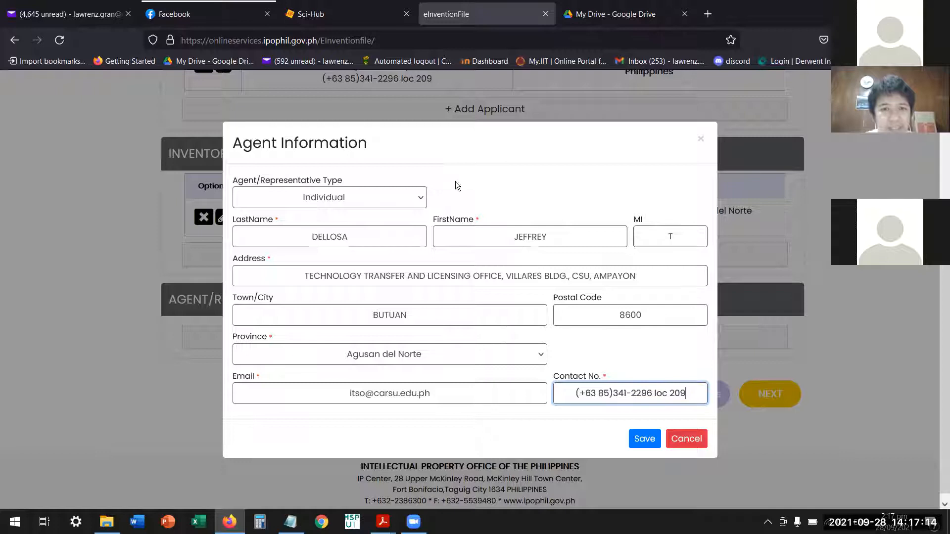
click(650, 444)
Switch to the drawing PDF in Acrobat Reader, check the patent agents named below Figure 1, and return to eInventionFile.
scroll(538, 359, down, 2)
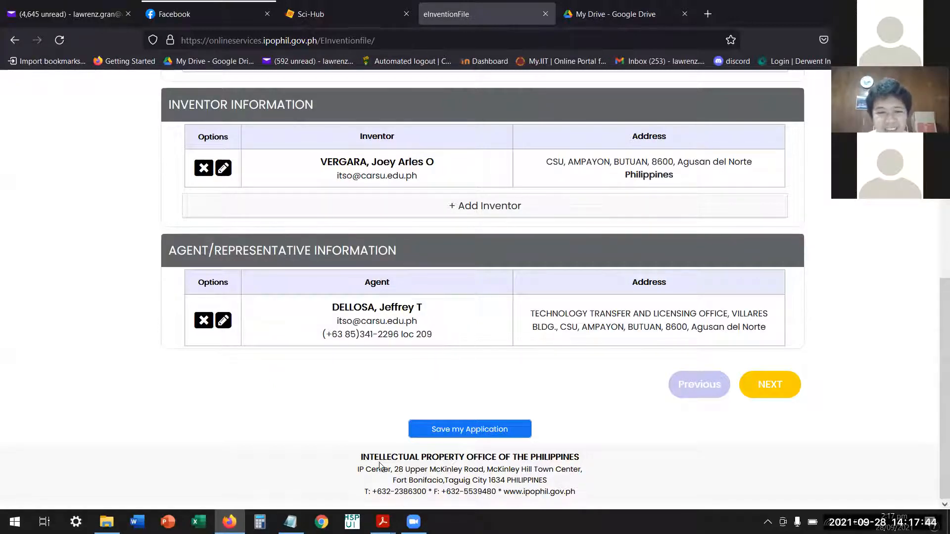
mouse_move(383, 523)
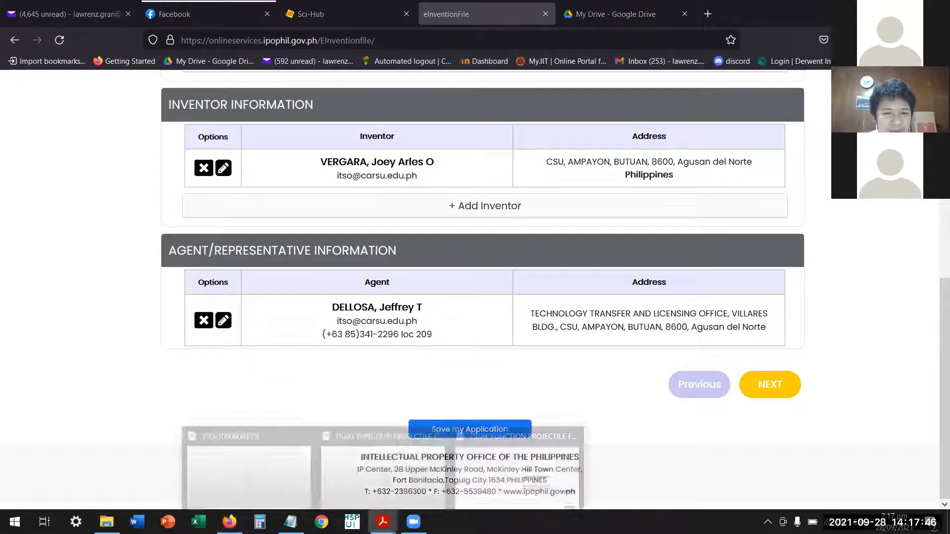
click(521, 482)
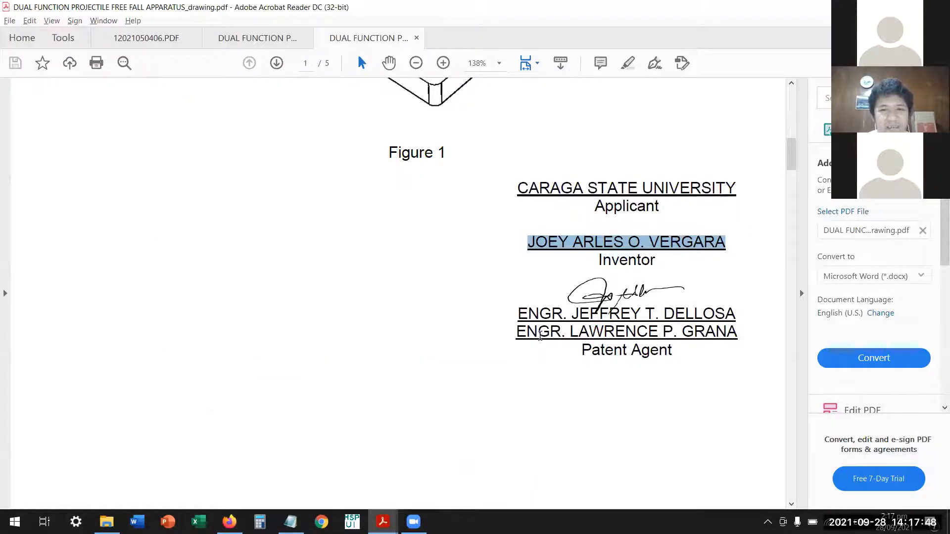
drag(517, 333, 717, 337)
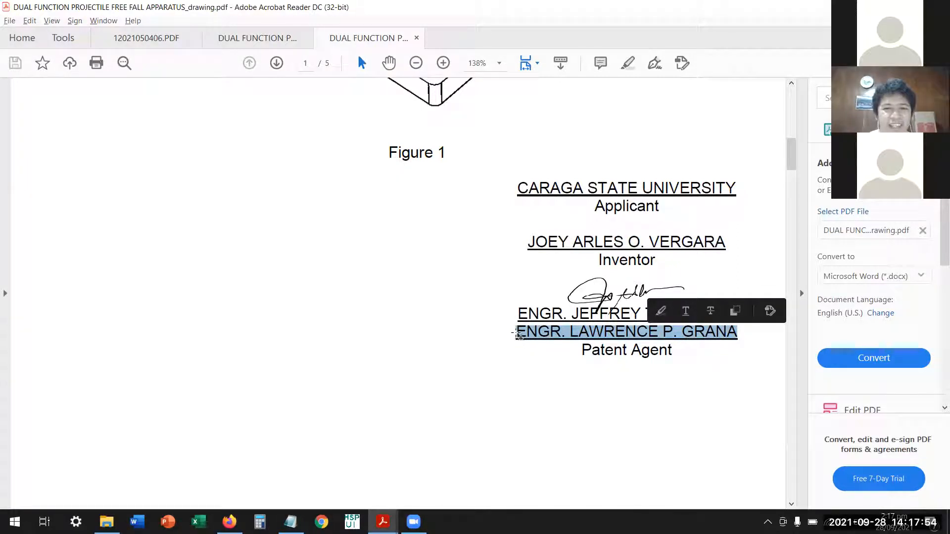
click(521, 335)
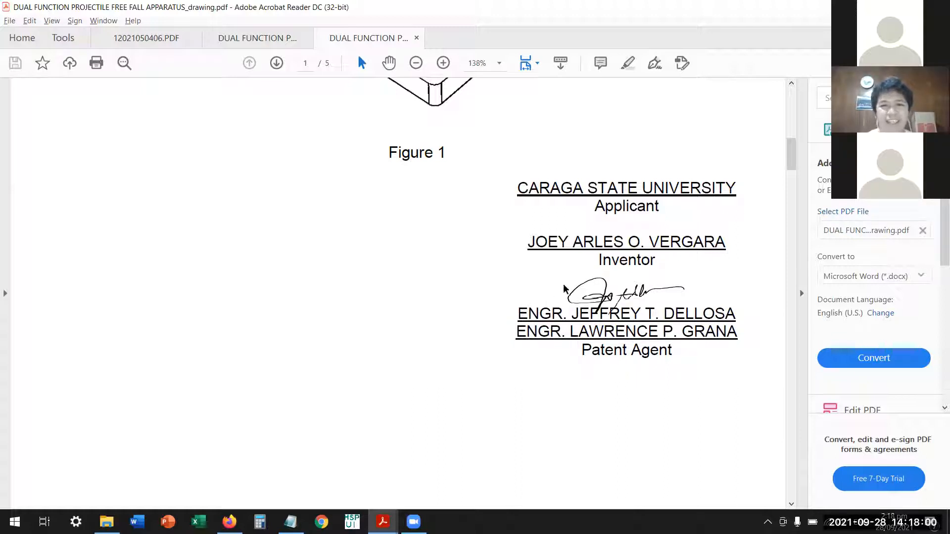
key(alt+Tab)
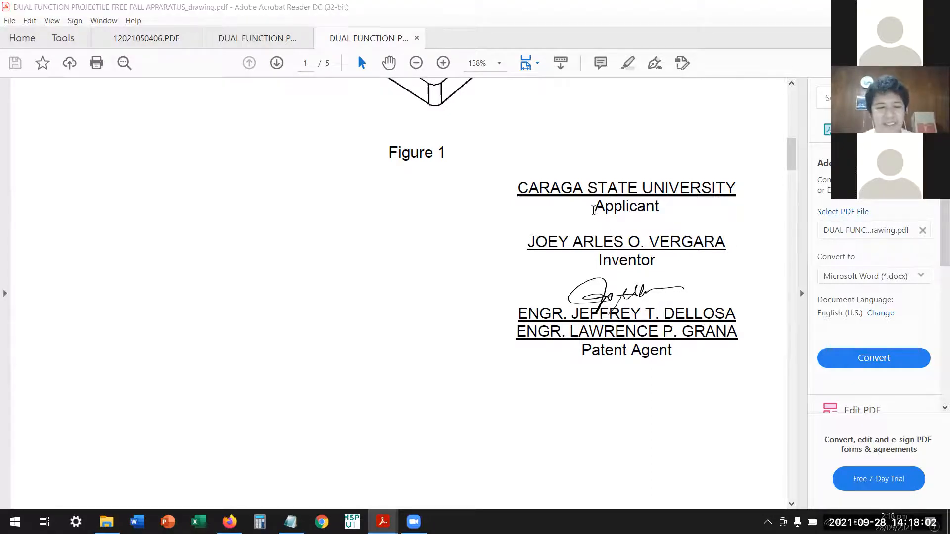
Proceed to the Documents stage and upload DUAL FUNCTION PROJECTILE FREE FALL APPARATUS_description as the description.
scroll(545, 315, up, 1)
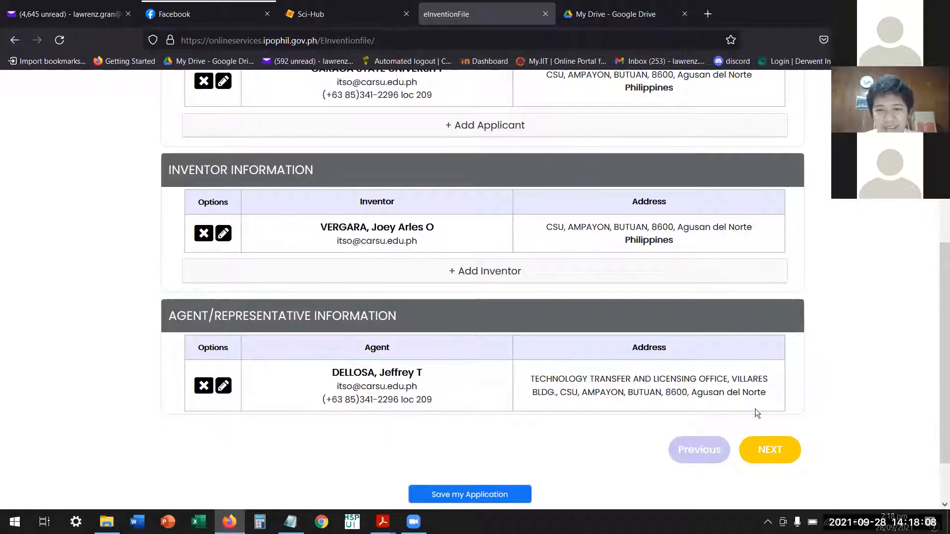
click(770, 450)
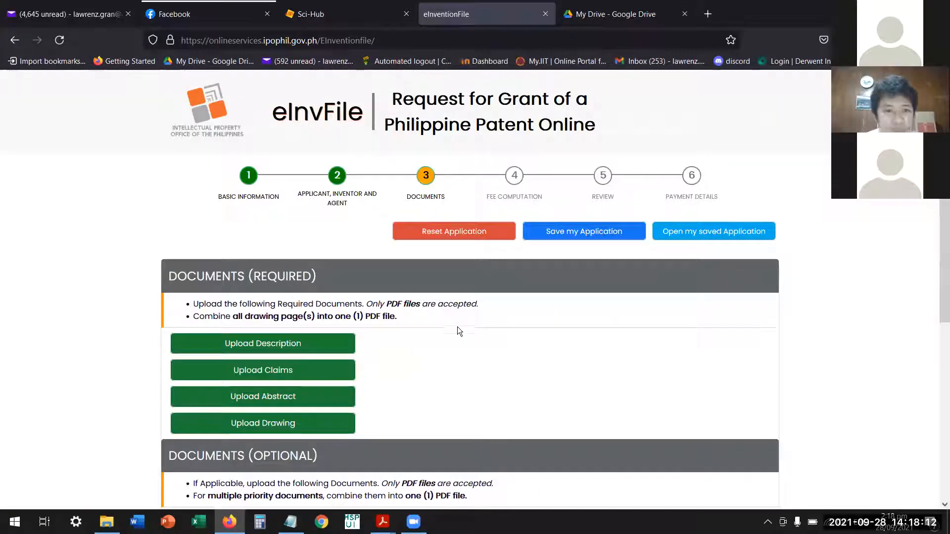
scroll(423, 265, down, 2)
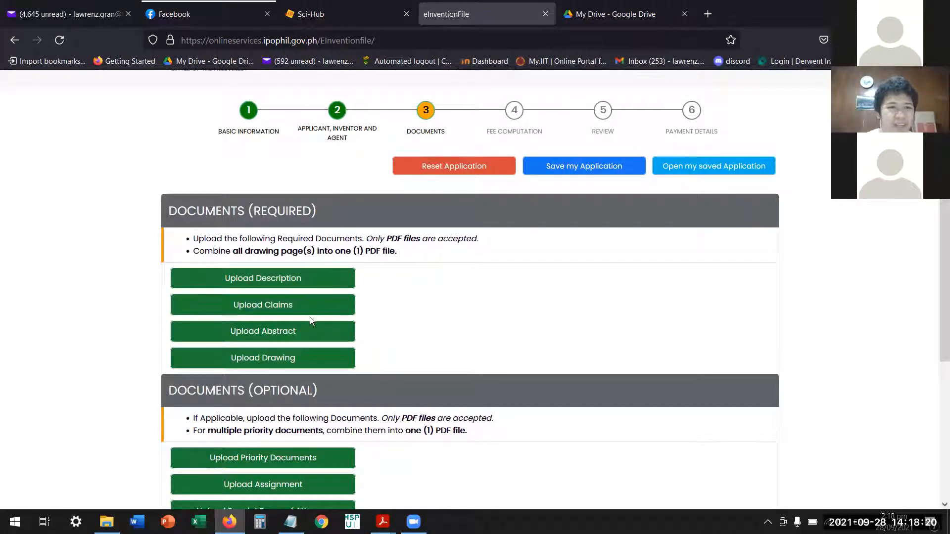
click(298, 280)
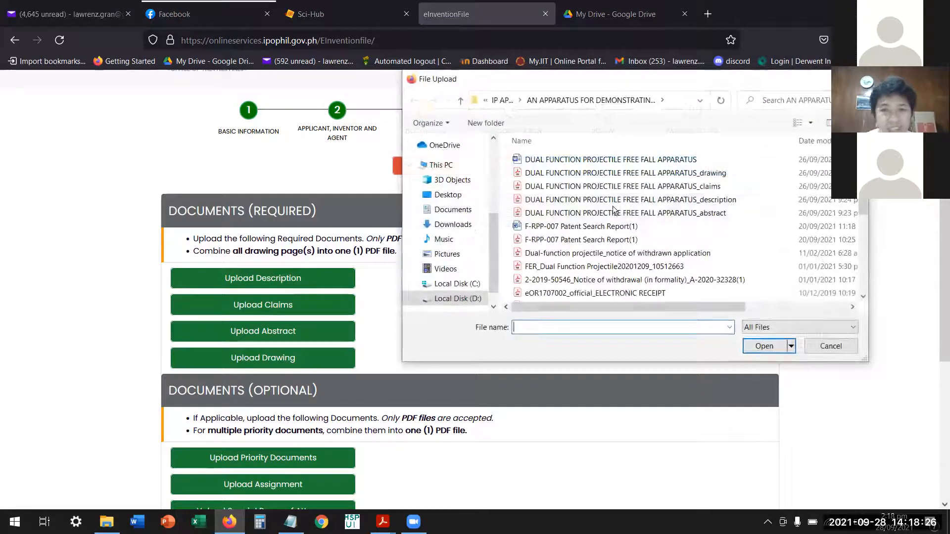
double_click(734, 201)
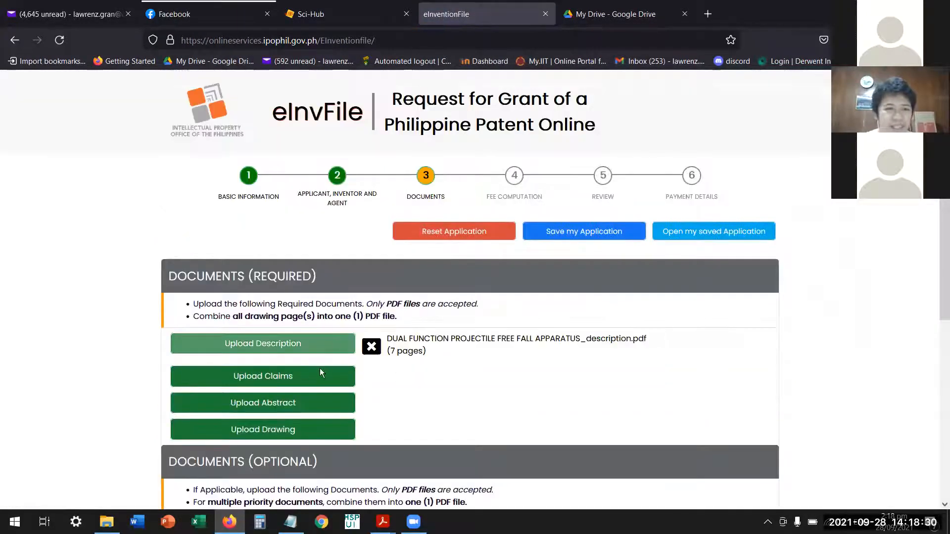
Upload DUAL FUNCTION PROJECTILE FREE FALL APPARATUS_claims as the claims and DUAL FUNCTION PROJECTILE FREE FALL APPARATUS_abstract as the abstract.
click(325, 379)
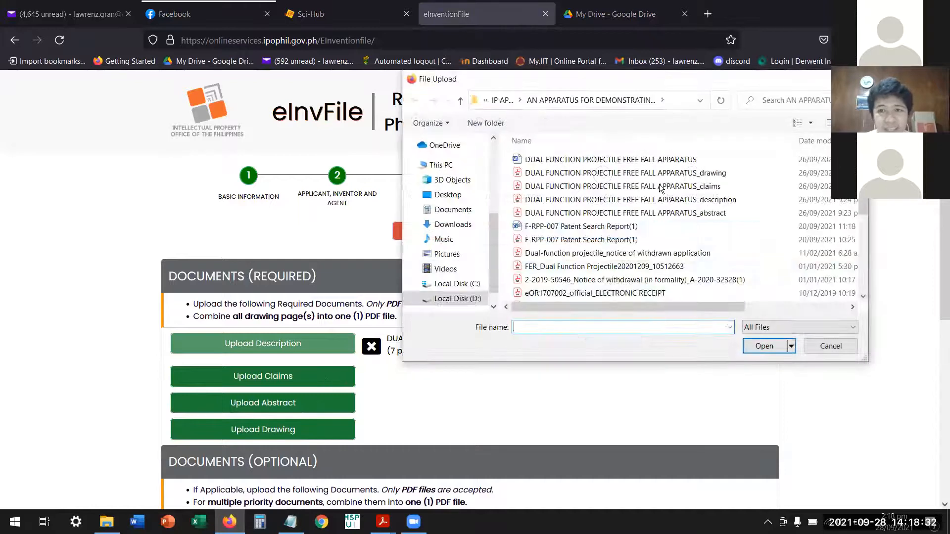
double_click(660, 187)
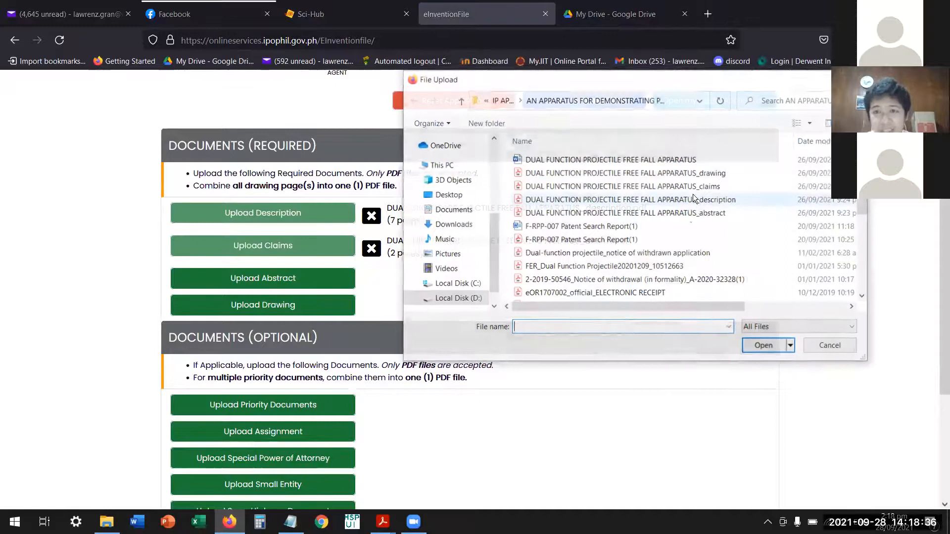
double_click(694, 213)
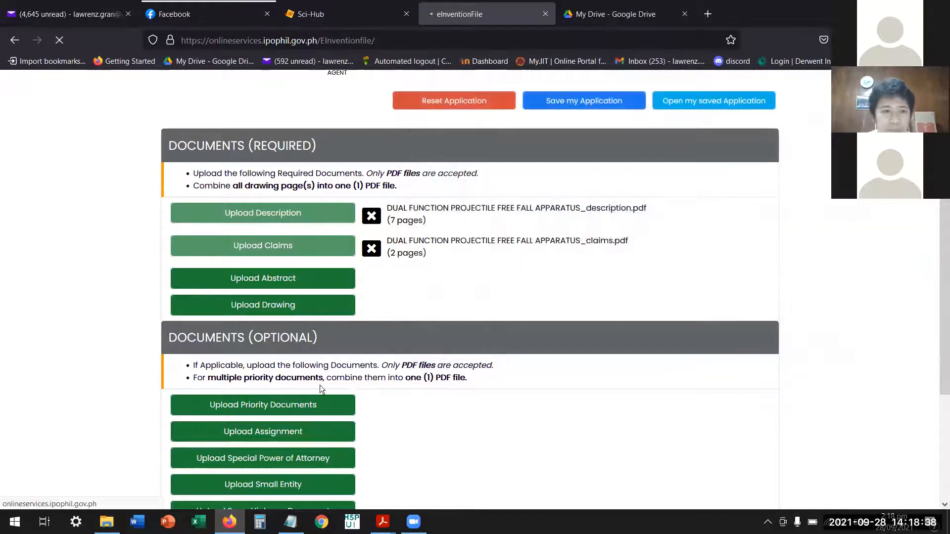
Upload DUAL FUNCTION PROJECTILE FREE FALL APPARATUS_drawing as the drawing.
scroll(320, 385, up, 3)
click(306, 438)
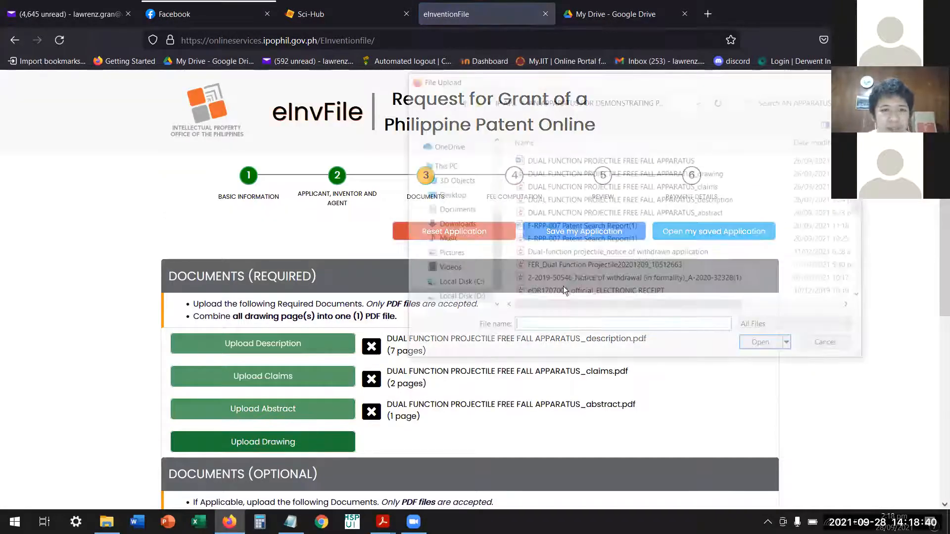
click(683, 173)
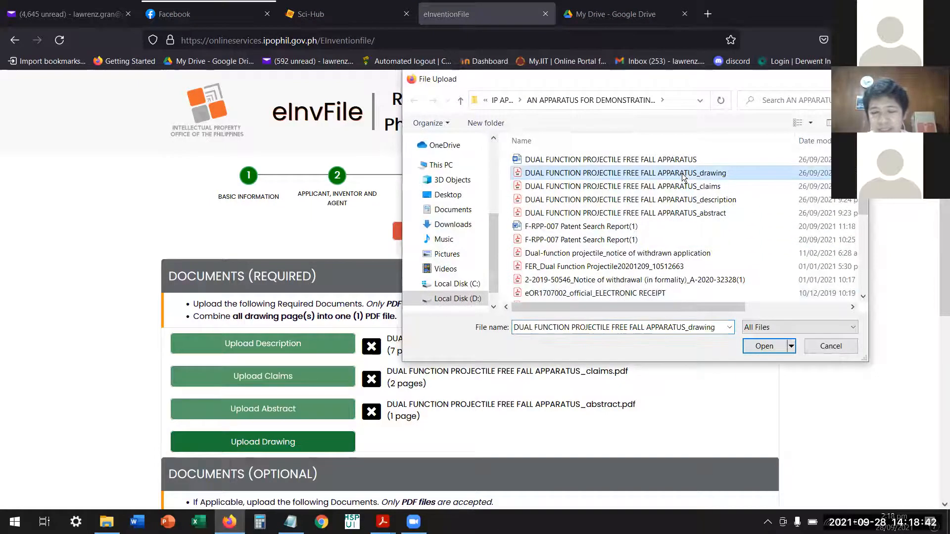
double_click(683, 173)
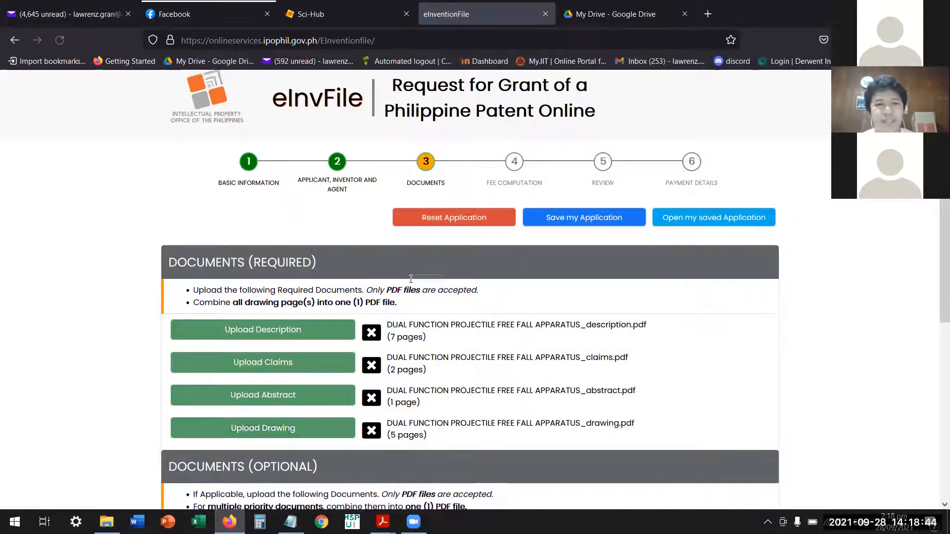
Look over the uploaded required documents and the optional document list, and proceed to the Fee Computation stage.
scroll(387, 261, down, 3)
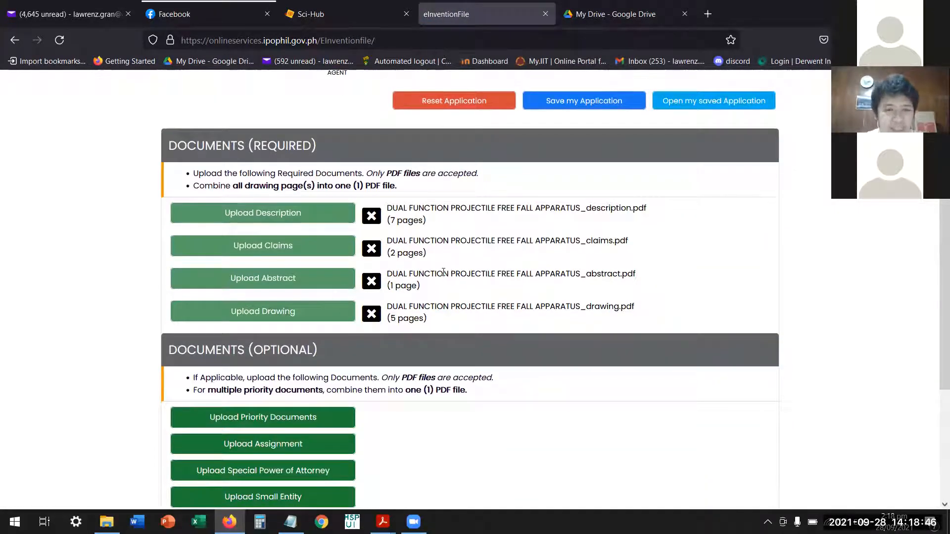
scroll(442, 261, down, 2)
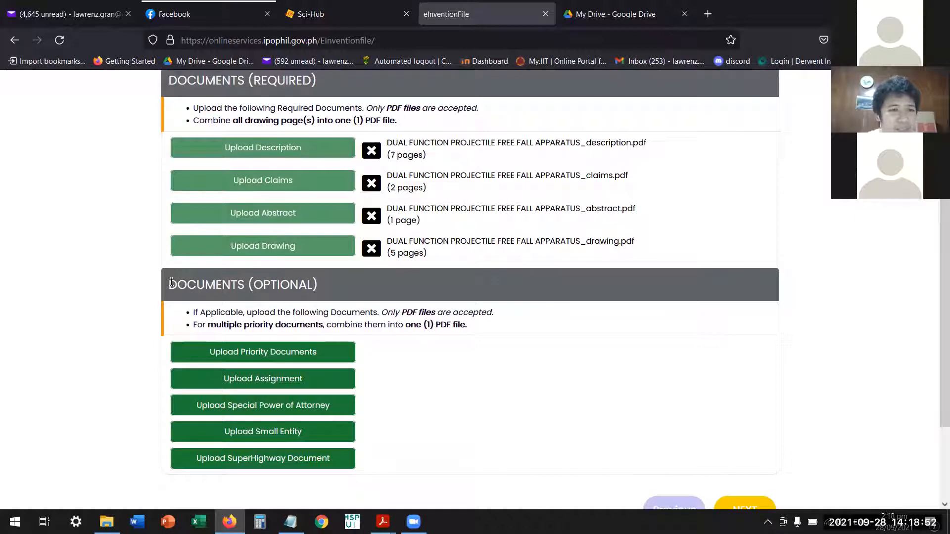
scroll(171, 282, down, 2)
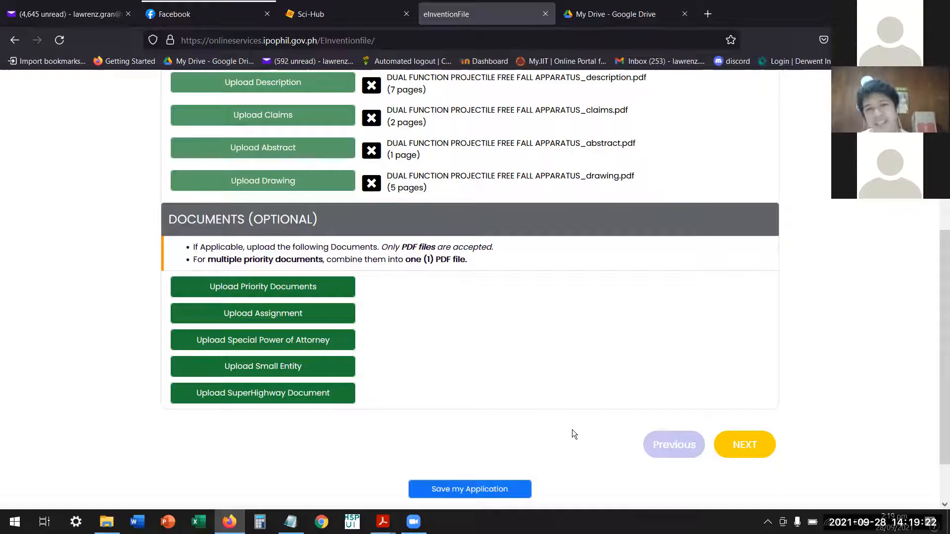
scroll(742, 427, up, 5)
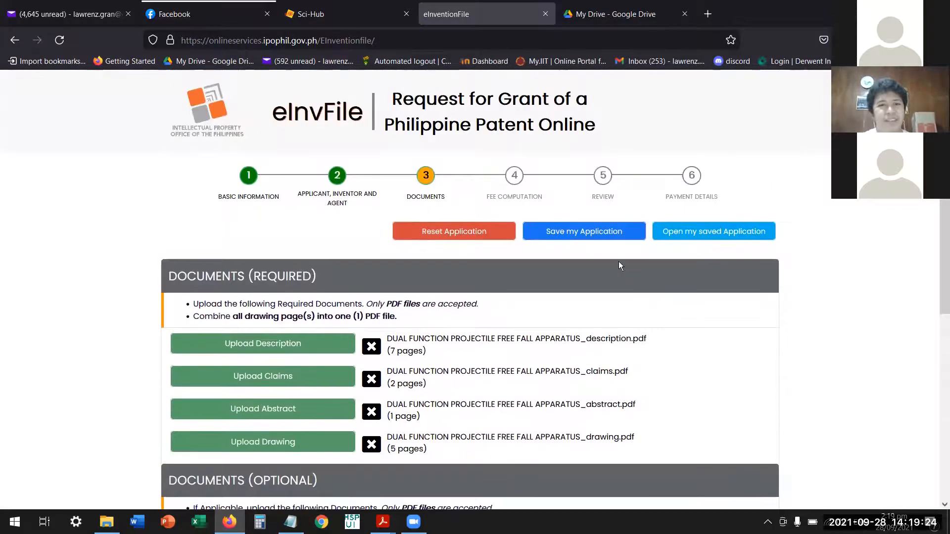
scroll(613, 271, down, 2)
scroll(609, 261, down, 3)
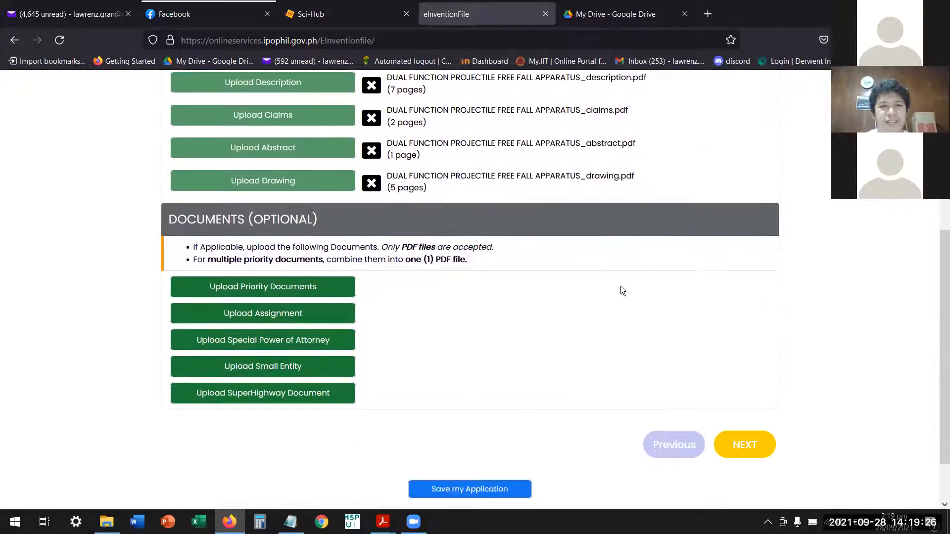
click(735, 438)
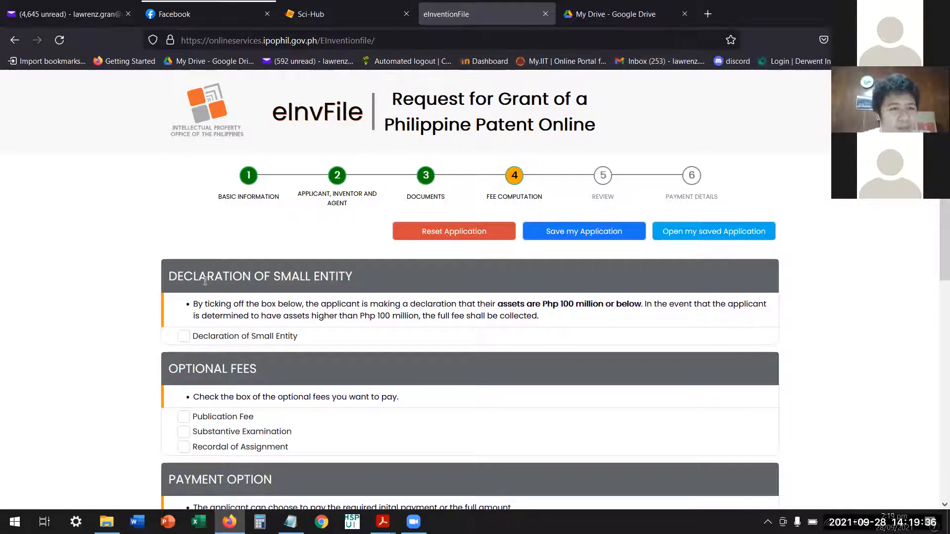
Enable the Declaration of Small Entity and check the asset limit stated in its explanatory note.
scroll(202, 277, down, 1)
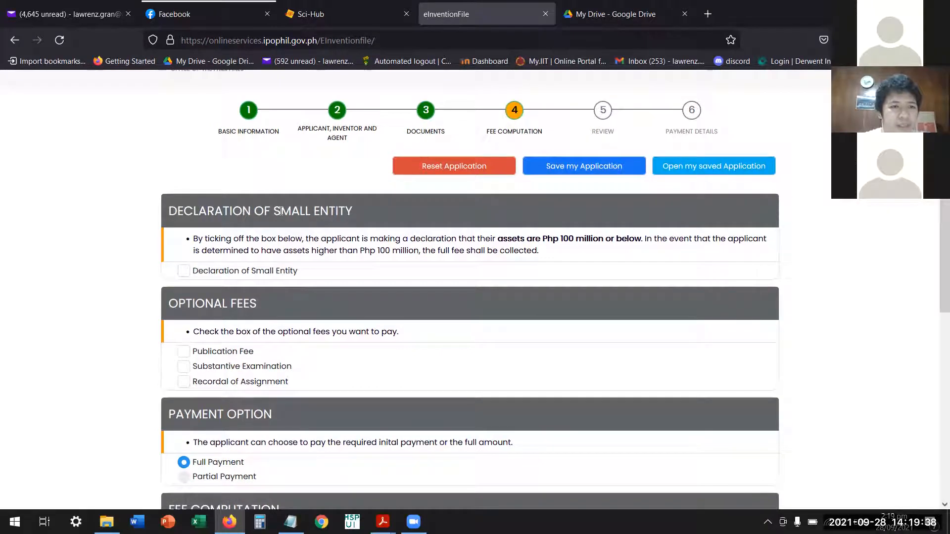
click(184, 271)
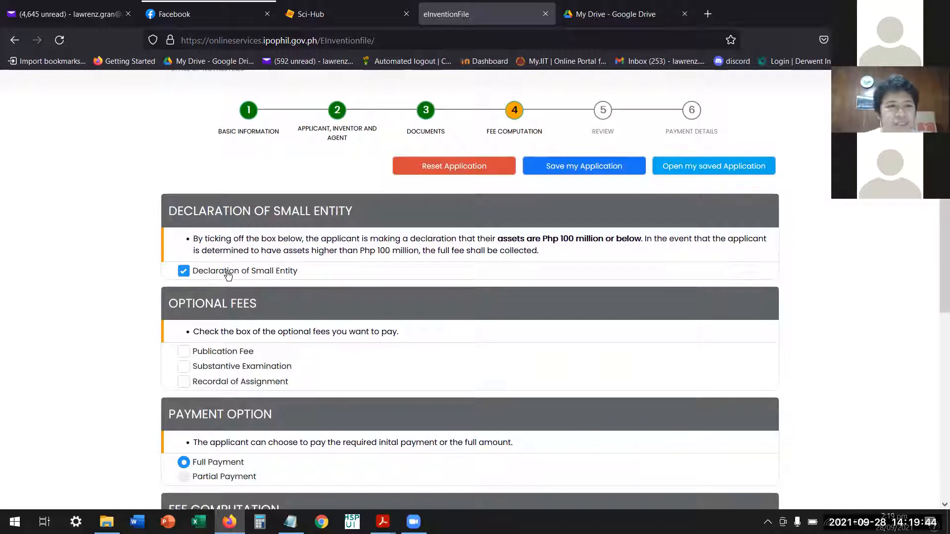
drag(195, 238, 560, 255)
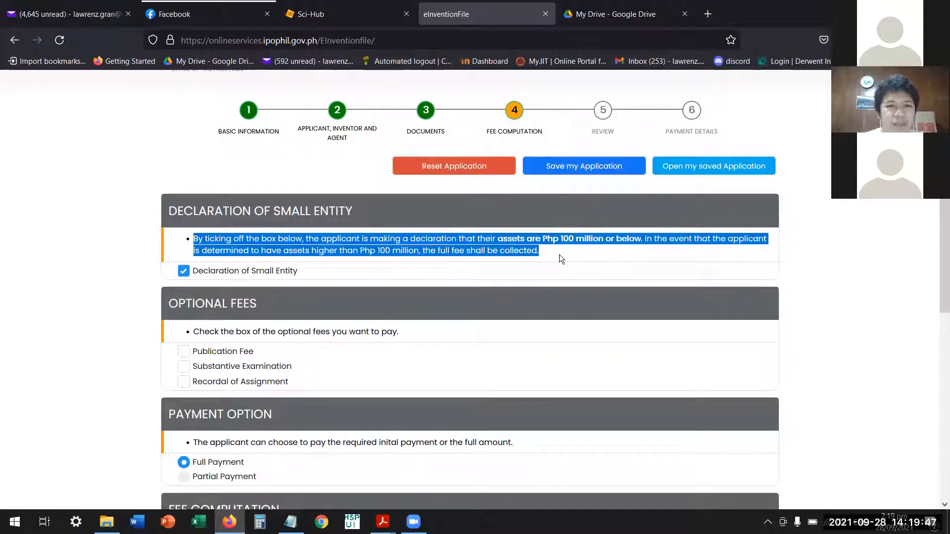
click(396, 275)
click(184, 271)
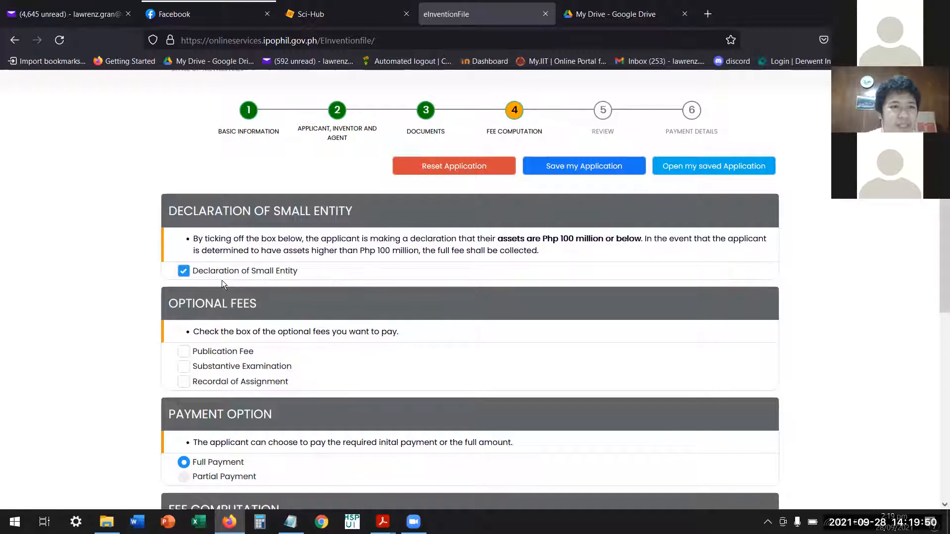
Include the Publication Fee, Substantive Examination and Recordal of Assignment as optional fees.
scroll(276, 289, down, 1)
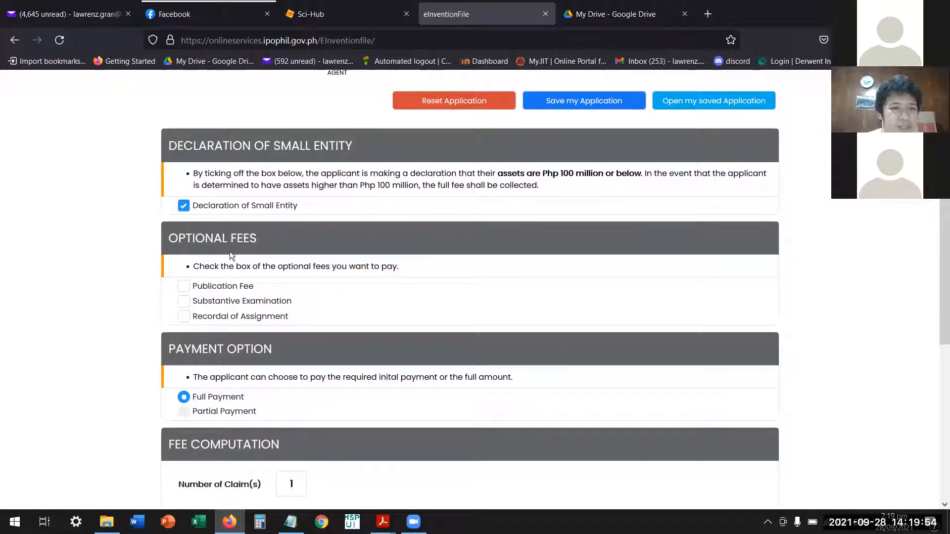
click(185, 286)
click(183, 301)
click(184, 317)
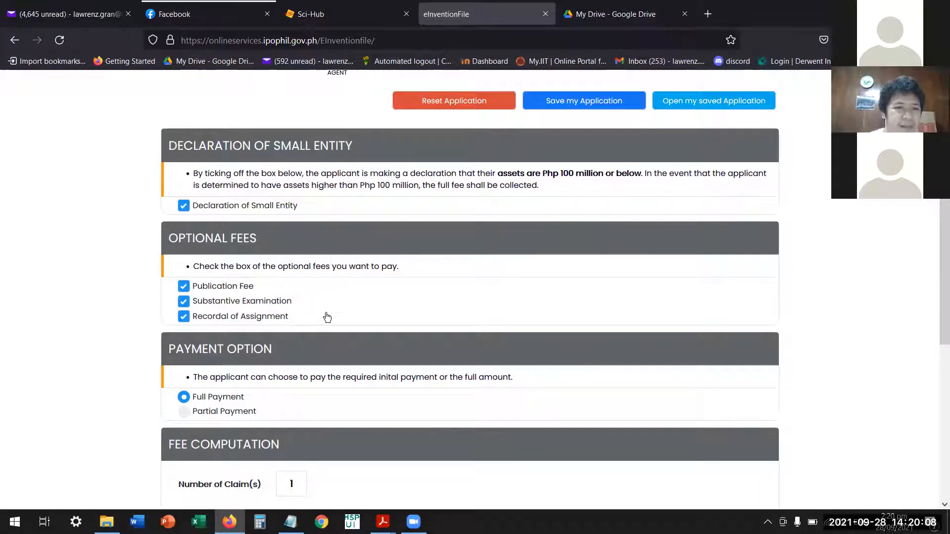
Preview the Partial Payment option and return the payment option to Full Payment.
scroll(327, 317, down, 1)
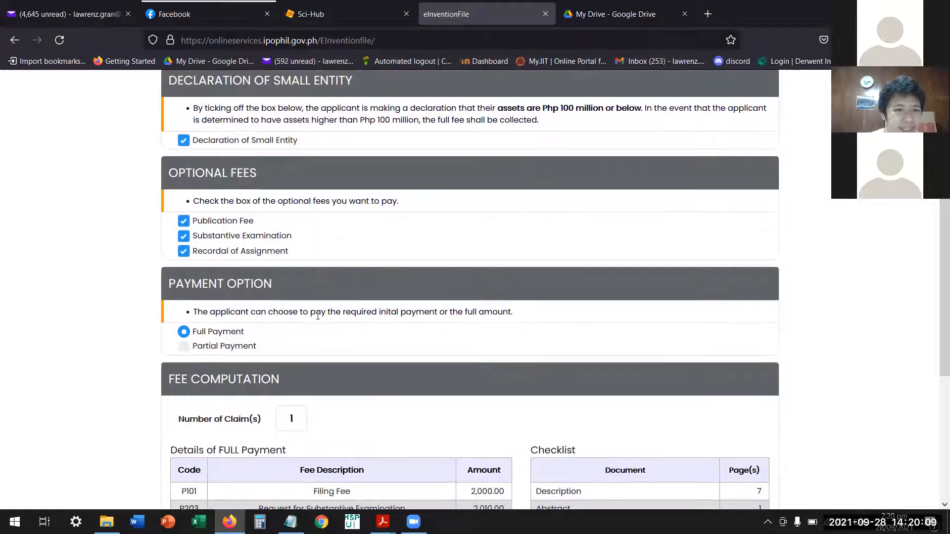
click(183, 348)
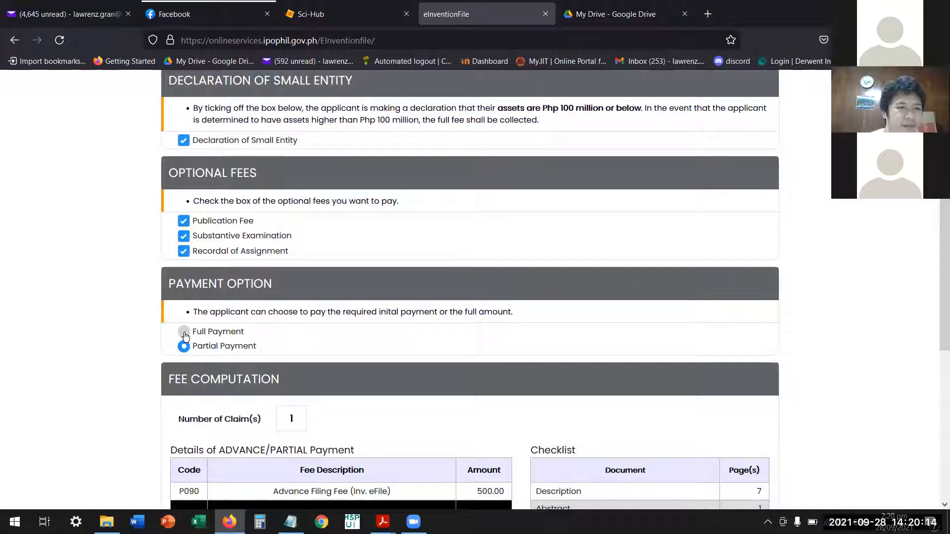
click(184, 336)
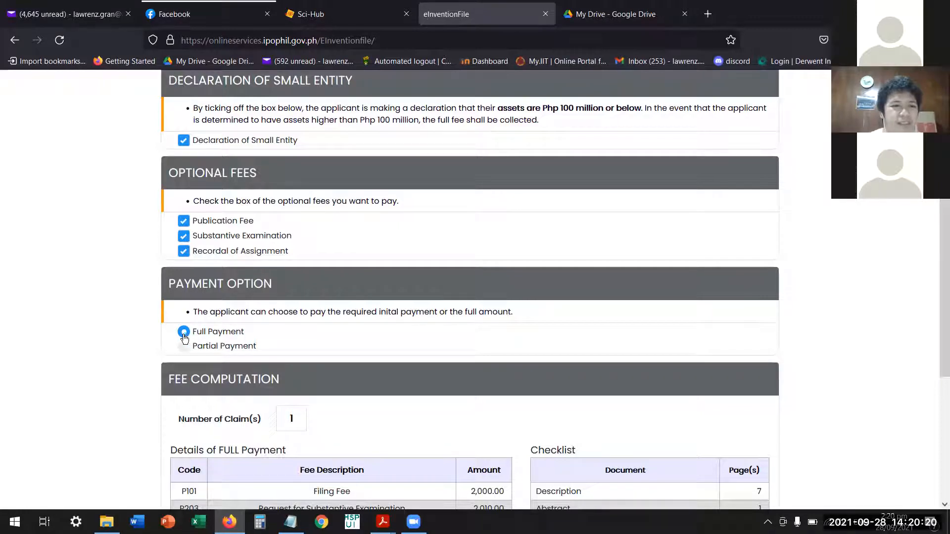
Switch to the claims PDF in Acrobat Reader and check how many numbered claims it contains.
scroll(207, 334, down, 3)
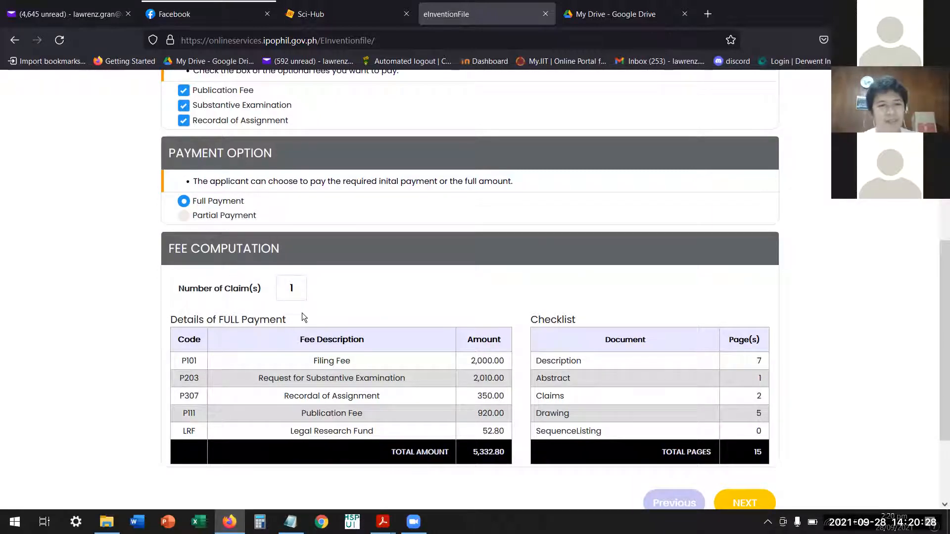
key(alt+Tab)
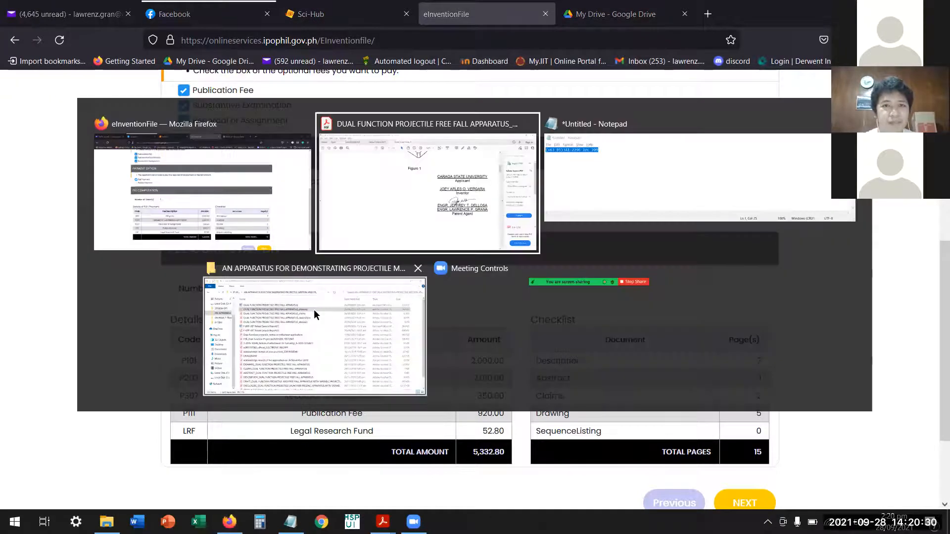
click(282, 39)
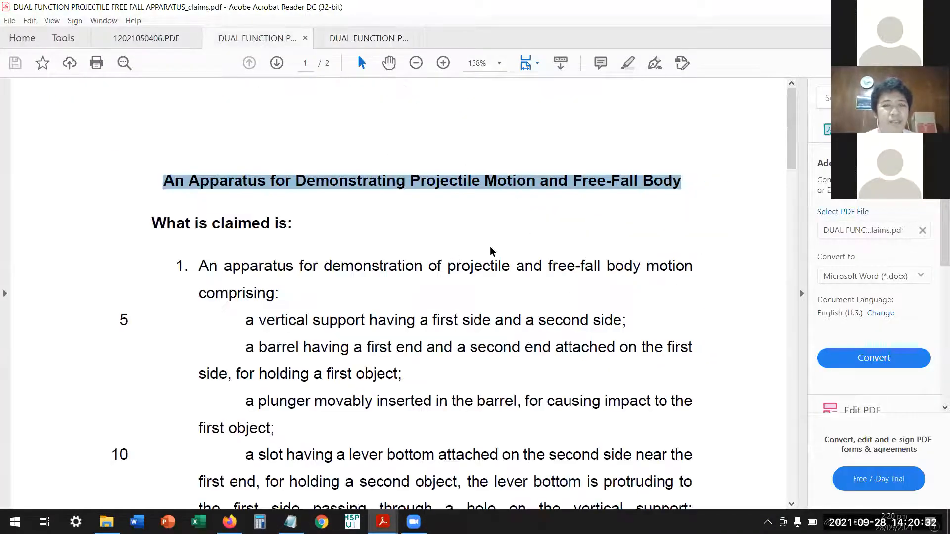
click(504, 240)
scroll(509, 242, down, 10)
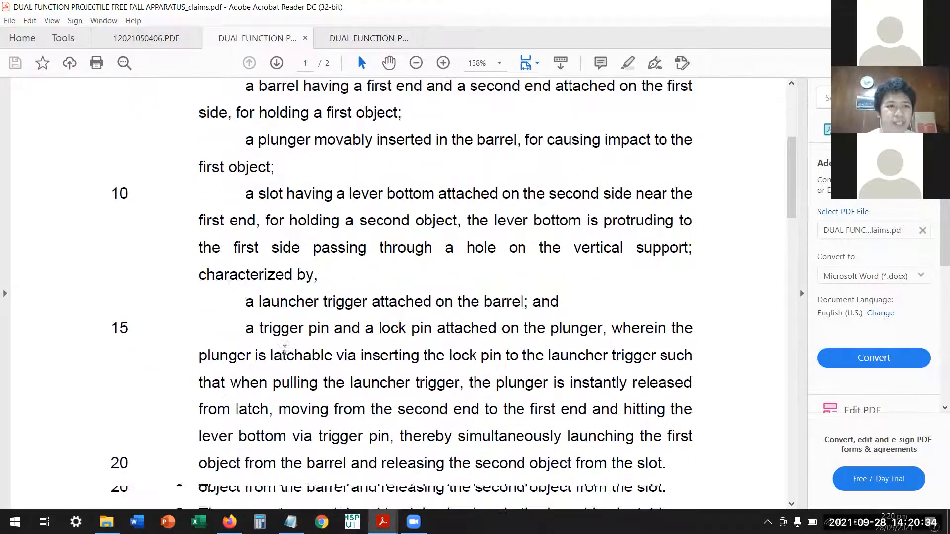
scroll(208, 399, down, 10)
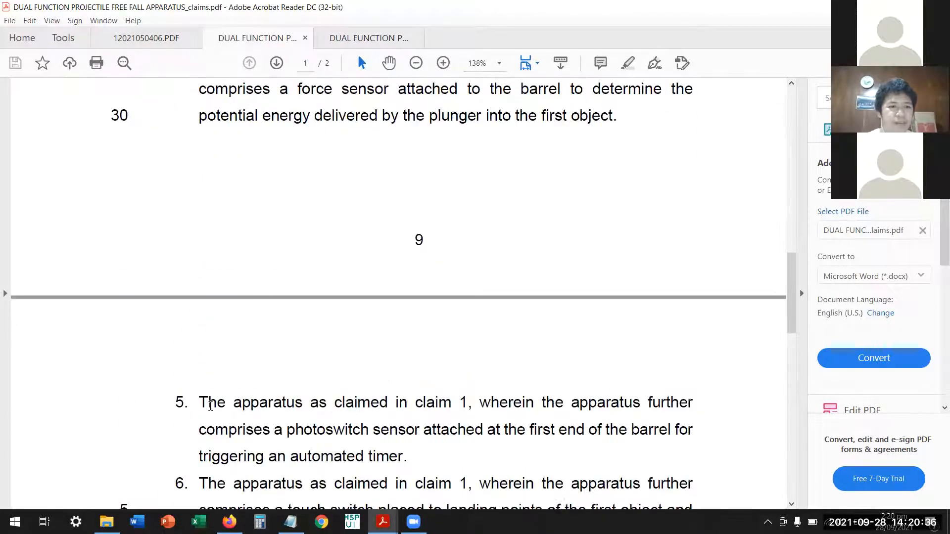
drag(170, 366, 193, 367)
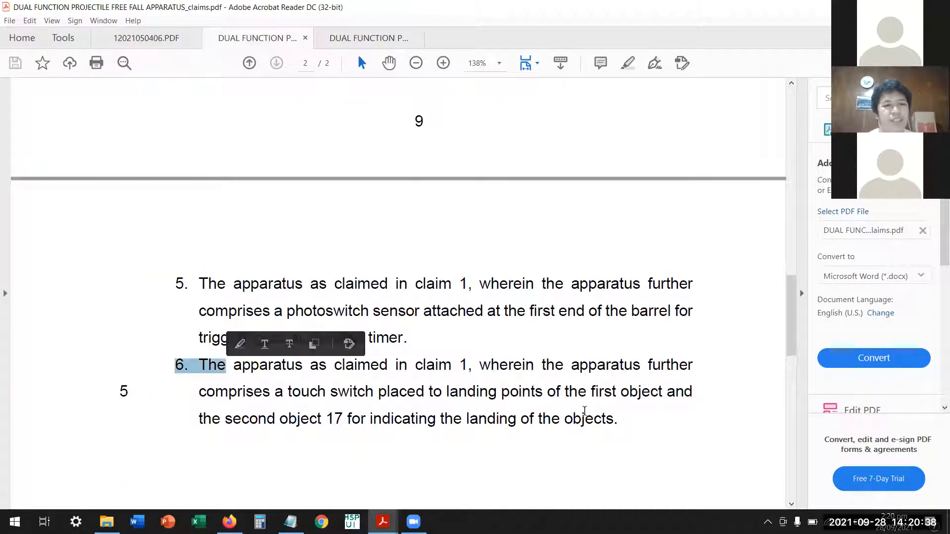
click(590, 372)
Return to eInventionFile in Firefox and set the number of claims to 6, updating the fee computation.
key(alt+Tab)
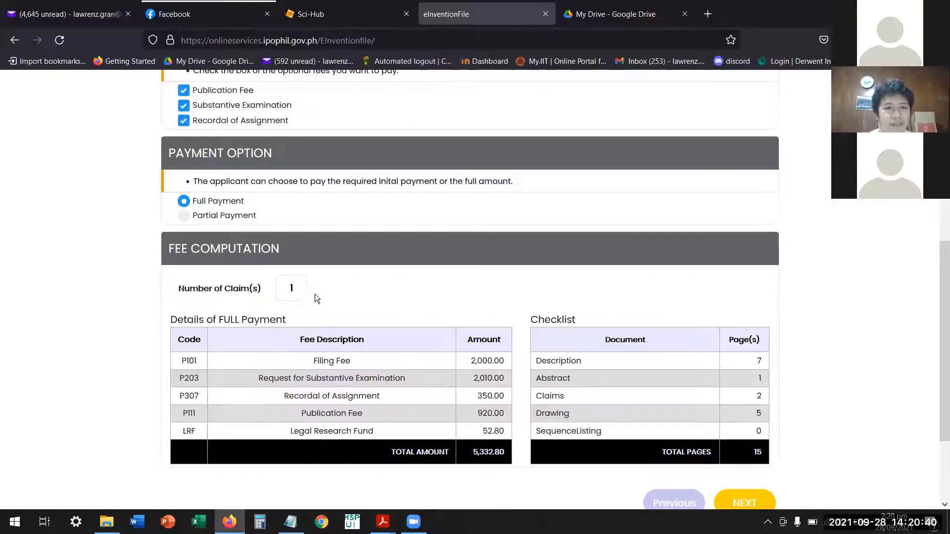
text(6)
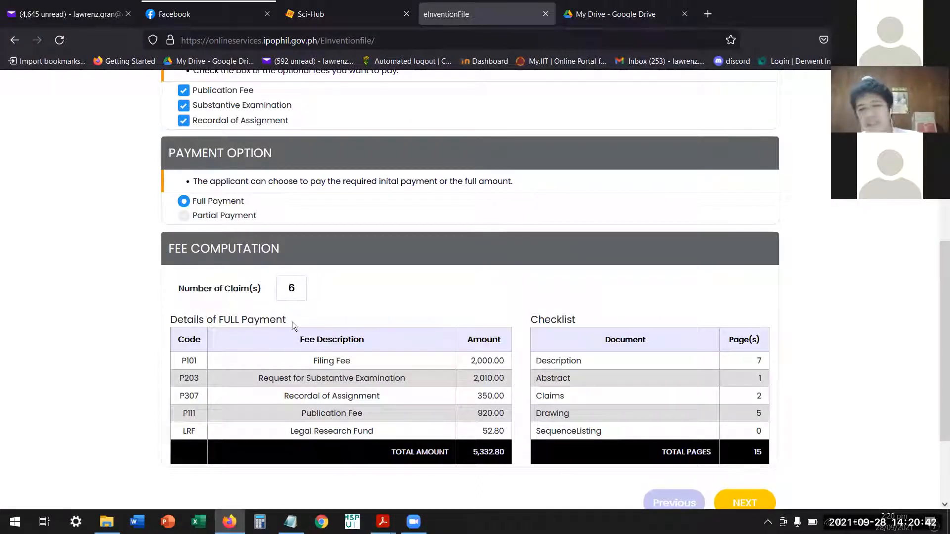
click(435, 299)
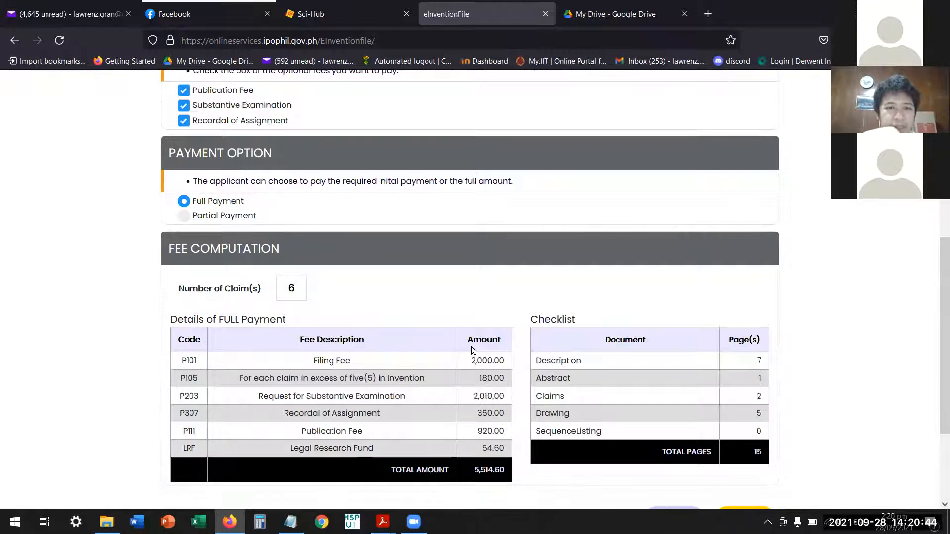
Examine the full payment breakdown, the total amount and the document page checklist along with the selected fee options.
scroll(476, 333, down, 3)
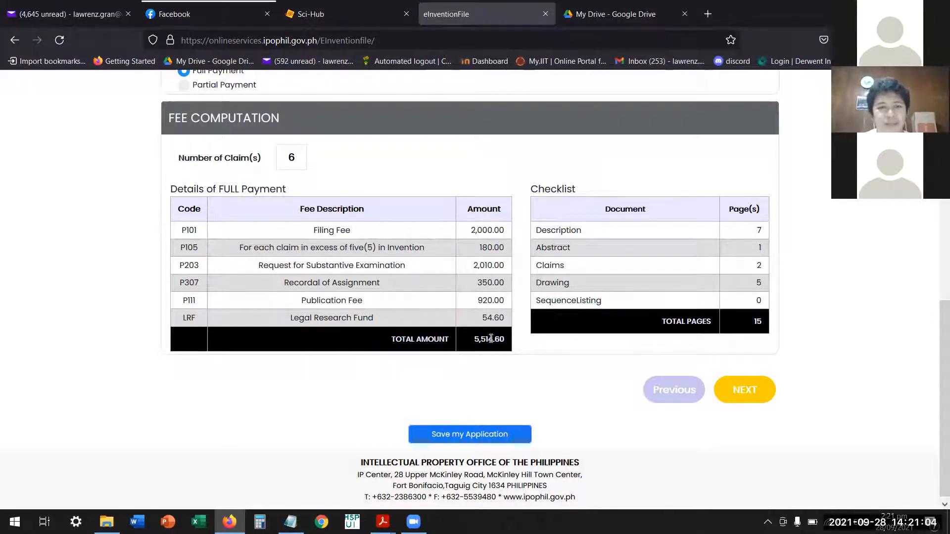
drag(468, 339, 513, 340)
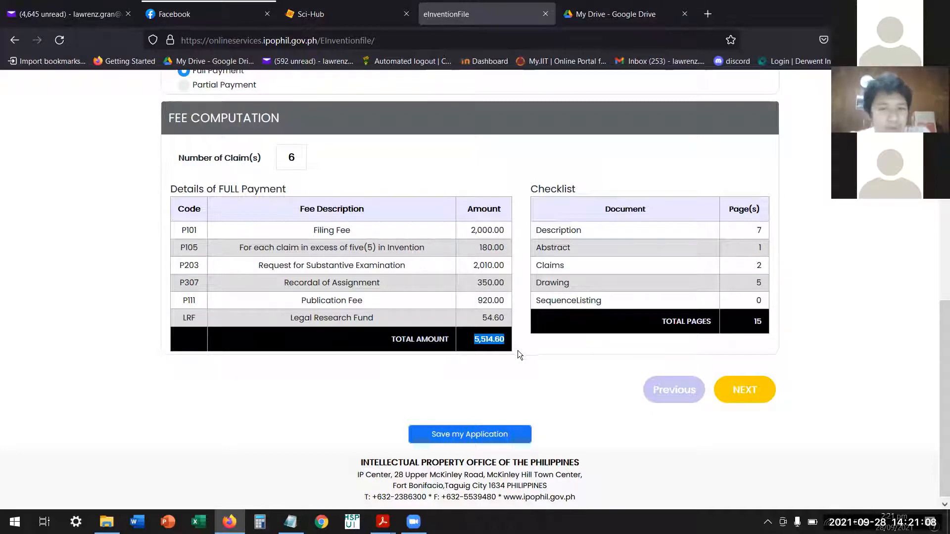
click(536, 357)
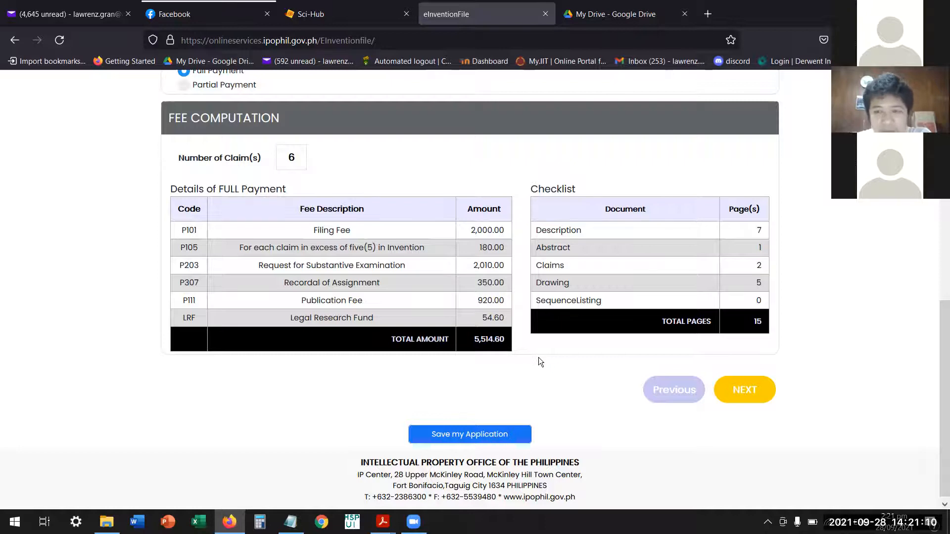
scroll(538, 358, up, 8)
scroll(533, 359, up, 1)
scroll(537, 357, down, 9)
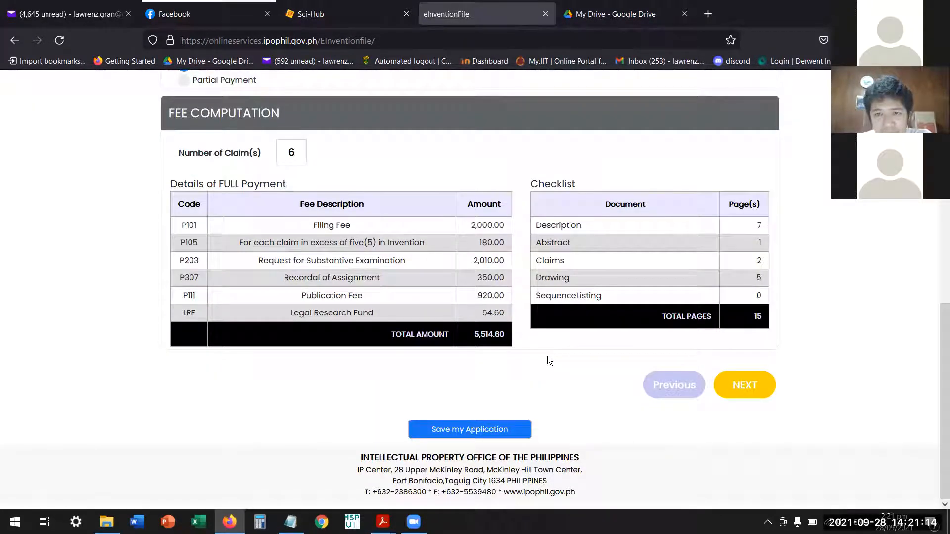
scroll(642, 358, up, 9)
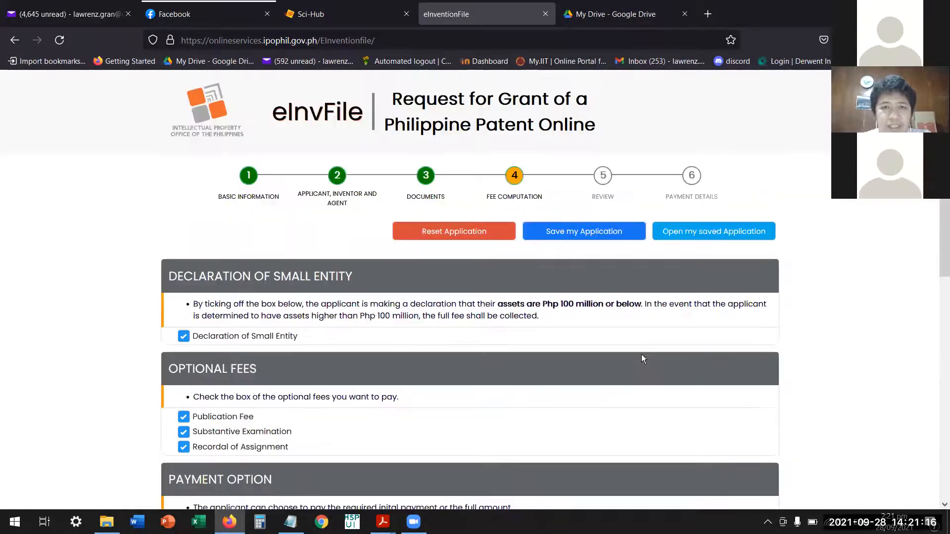
Recheck the selected fees, payment option and page checklist, and continue to the Review stage.
scroll(644, 346, down, 8)
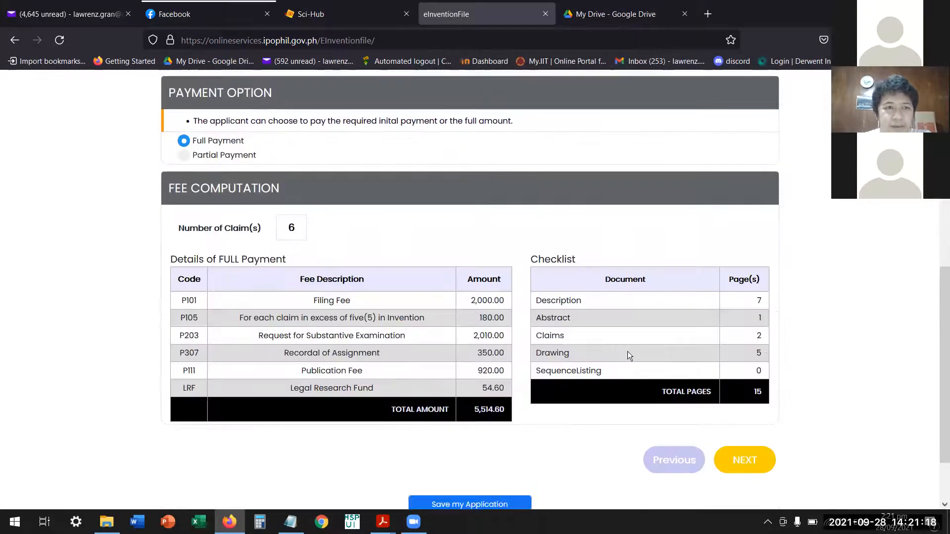
scroll(628, 355, up, 7)
scroll(635, 354, down, 6)
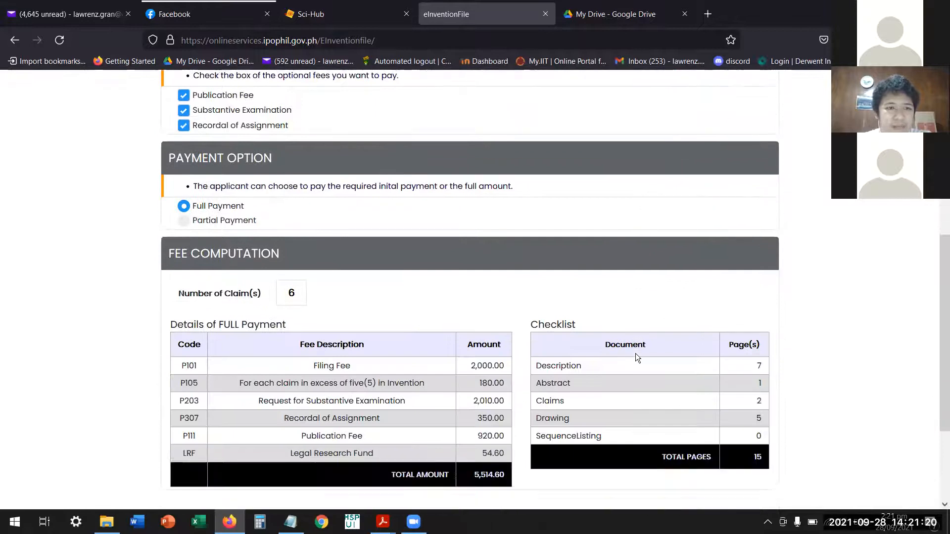
scroll(635, 354, down, 3)
click(743, 389)
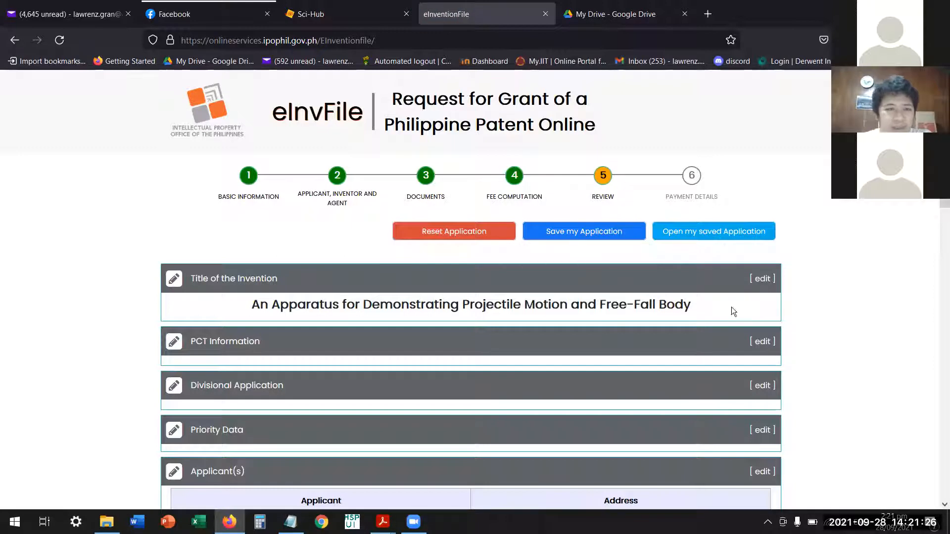
Review the application summary section by section, from the invention title and parties through the submitted documents, number of claims and fees.
scroll(536, 319, down, 4)
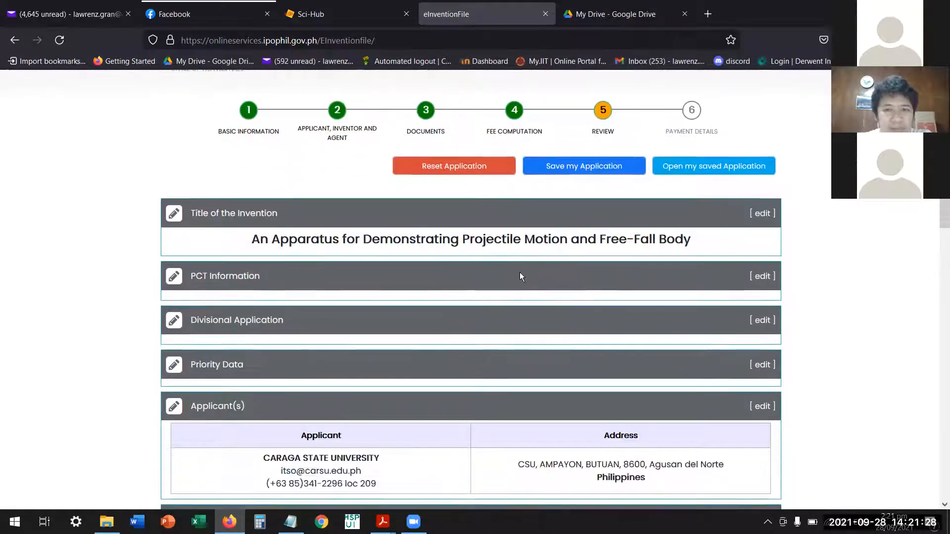
scroll(495, 269, down, 1)
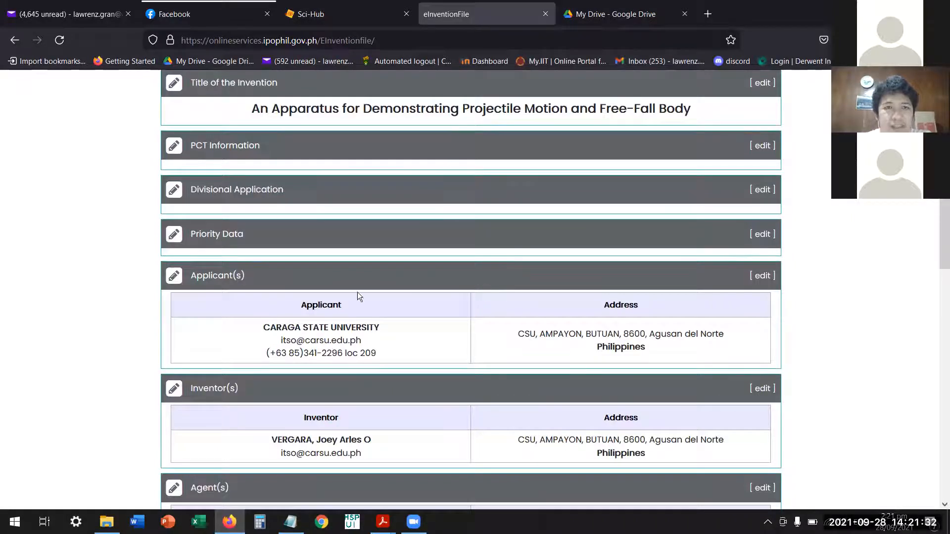
scroll(299, 322, down, 2)
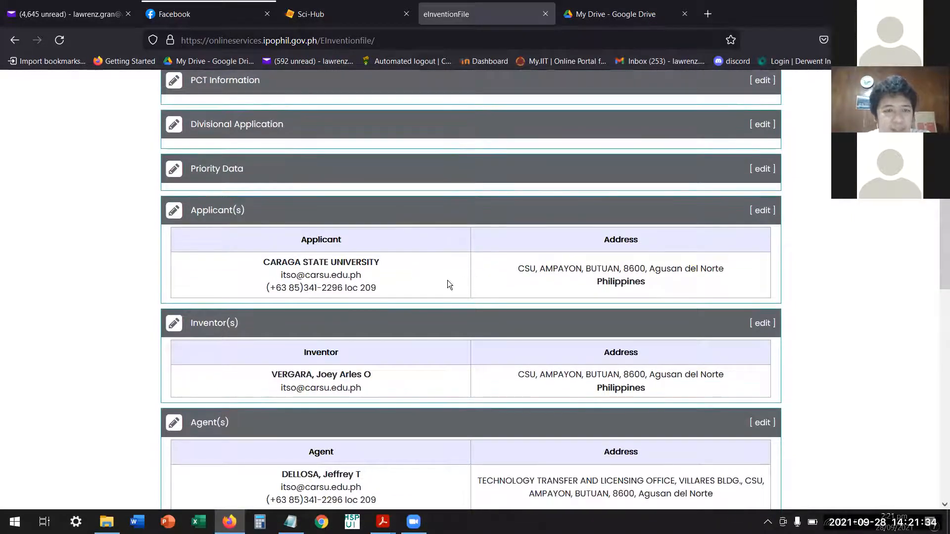
scroll(274, 250, down, 2)
scroll(316, 322, down, 2)
scroll(307, 327, down, 2)
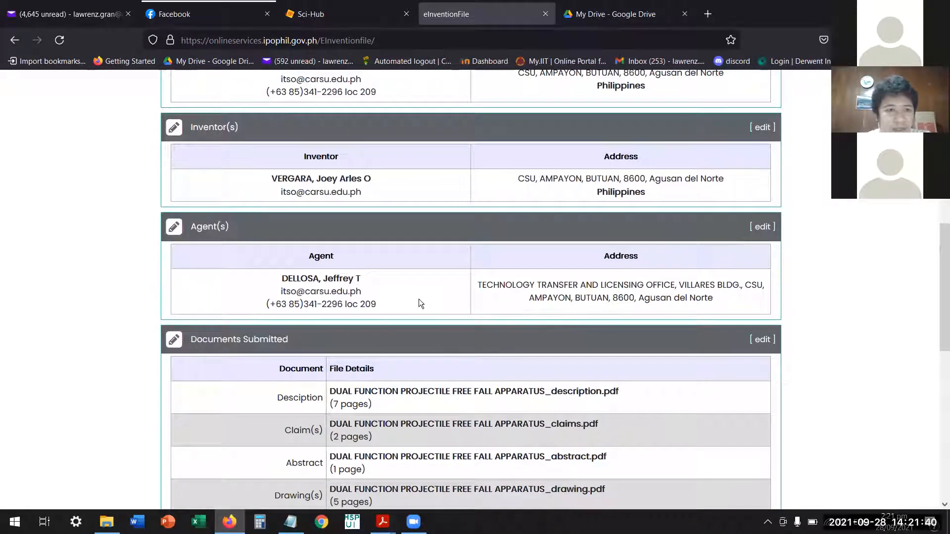
scroll(393, 304, down, 2)
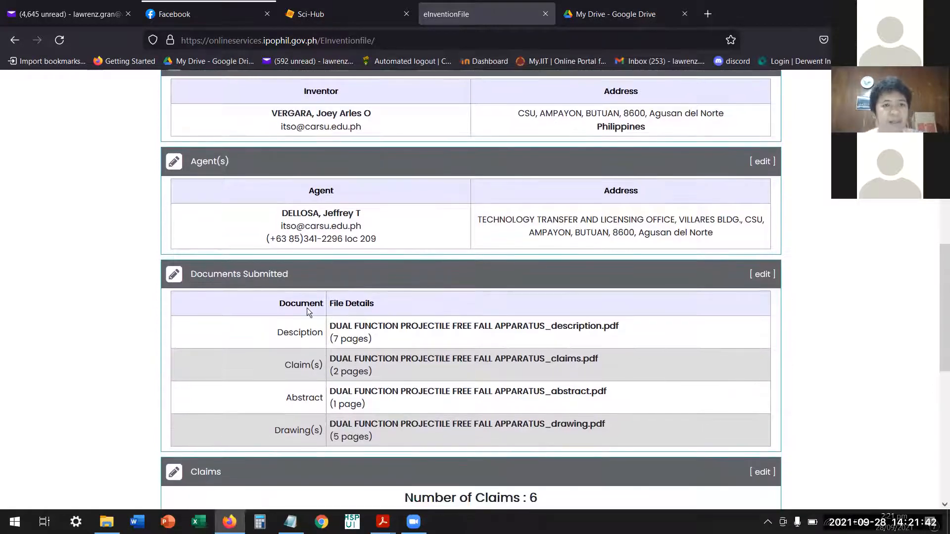
scroll(307, 307, down, 2)
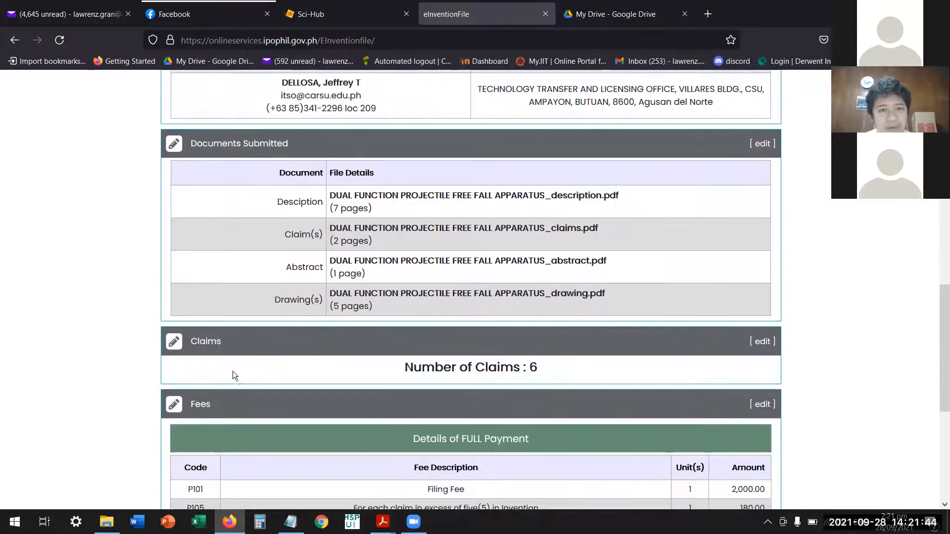
scroll(543, 372, down, 2)
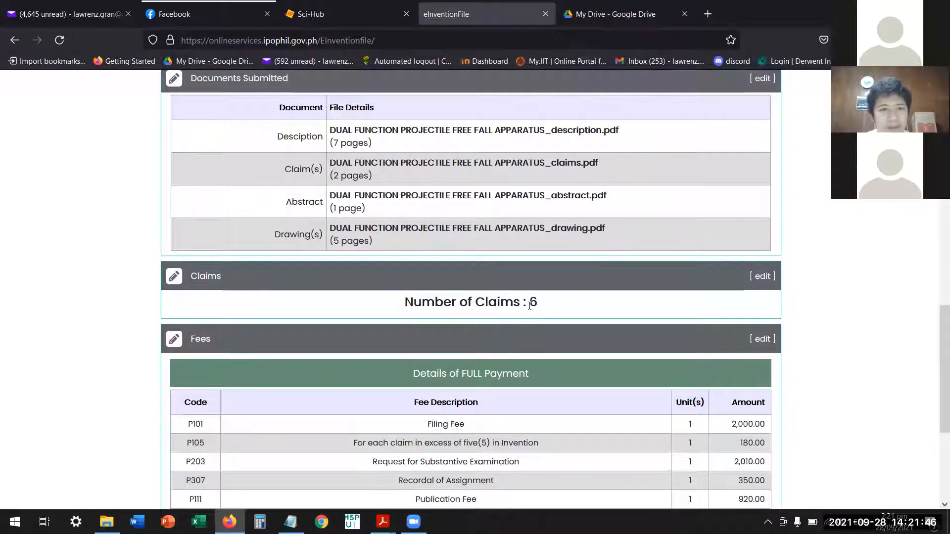
scroll(436, 337, down, 2)
scroll(566, 402, down, 1)
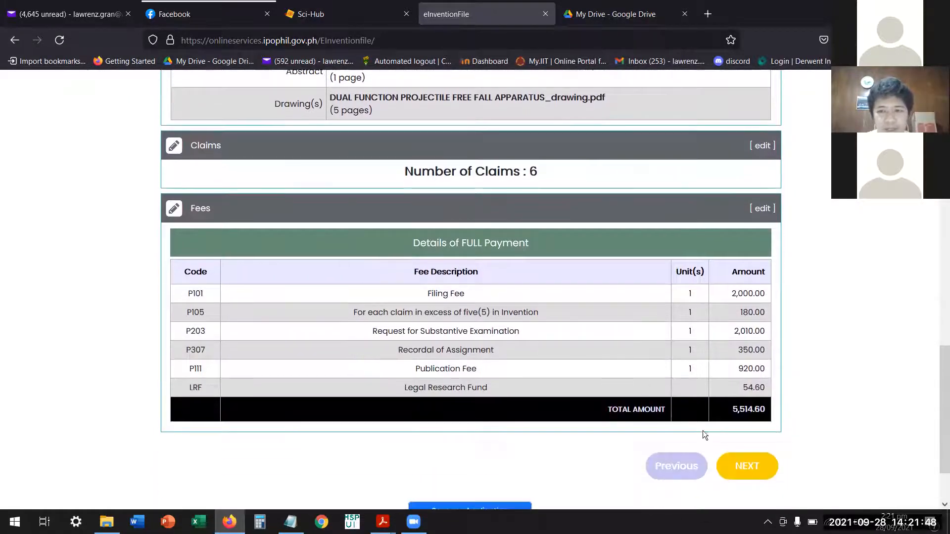
scroll(736, 413, down, 1)
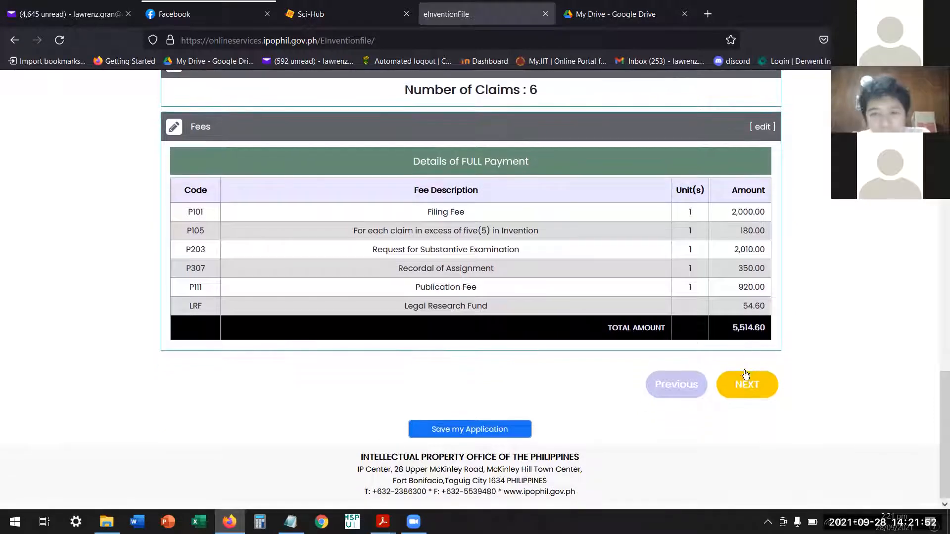
Go over the complete summary again, double-checking the applicant, inventor and agent entries, the PDF files, the claim count and the fee table.
scroll(745, 376, up, 8)
scroll(739, 377, up, 4)
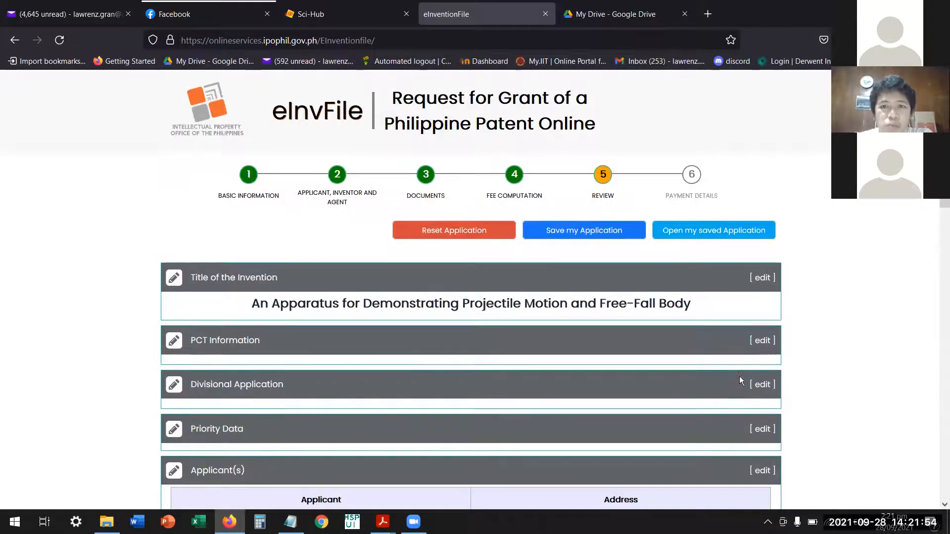
scroll(739, 377, down, 12)
scroll(744, 378, down, 2)
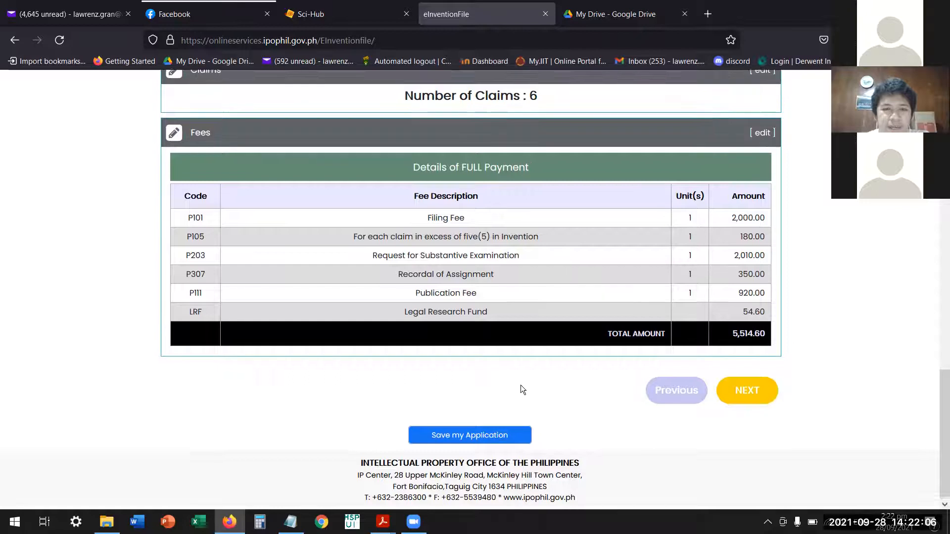
scroll(522, 384, up, 10)
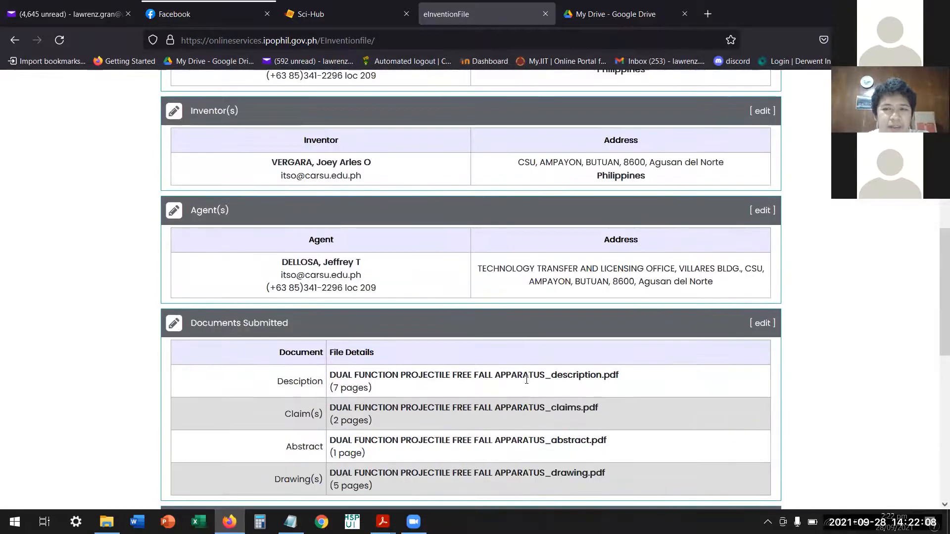
scroll(525, 381, up, 7)
scroll(526, 379, up, 3)
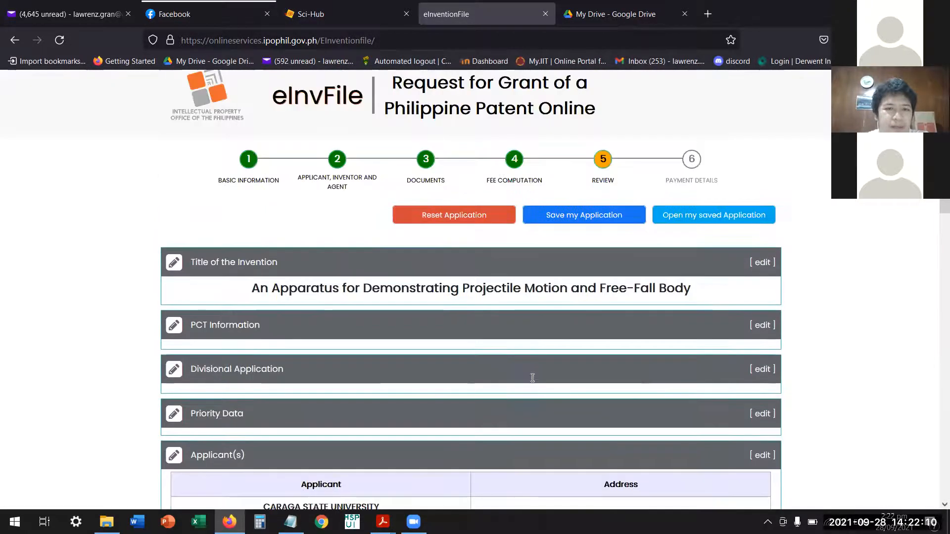
scroll(529, 376, down, 5)
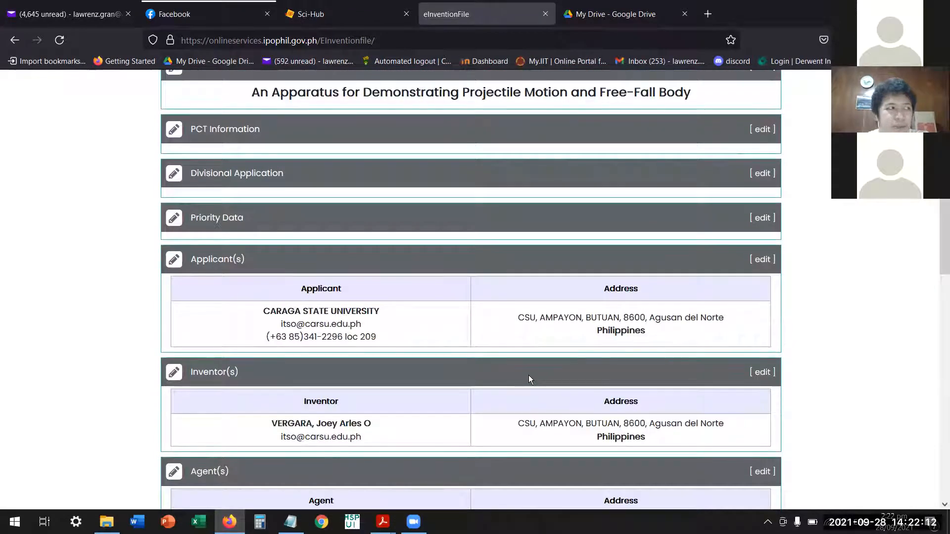
scroll(510, 366, down, 3)
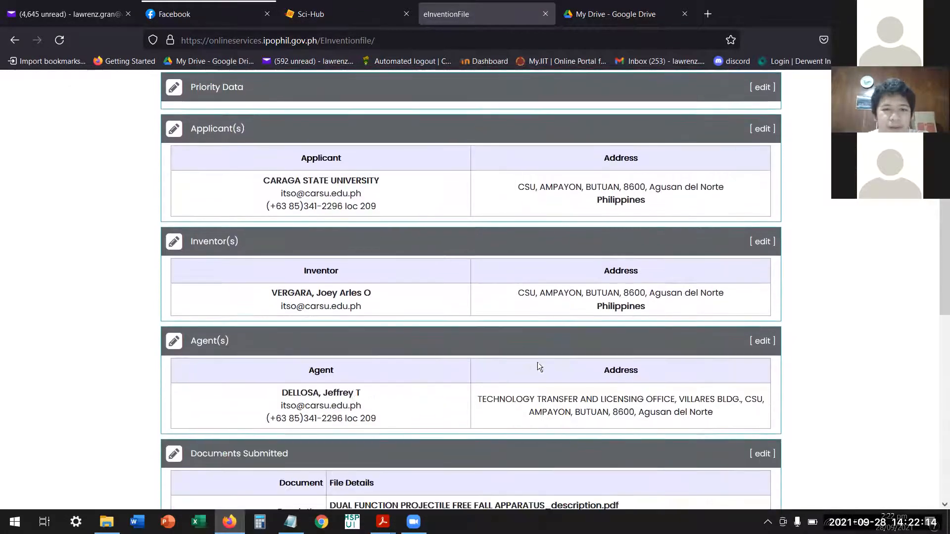
scroll(549, 341, down, 10)
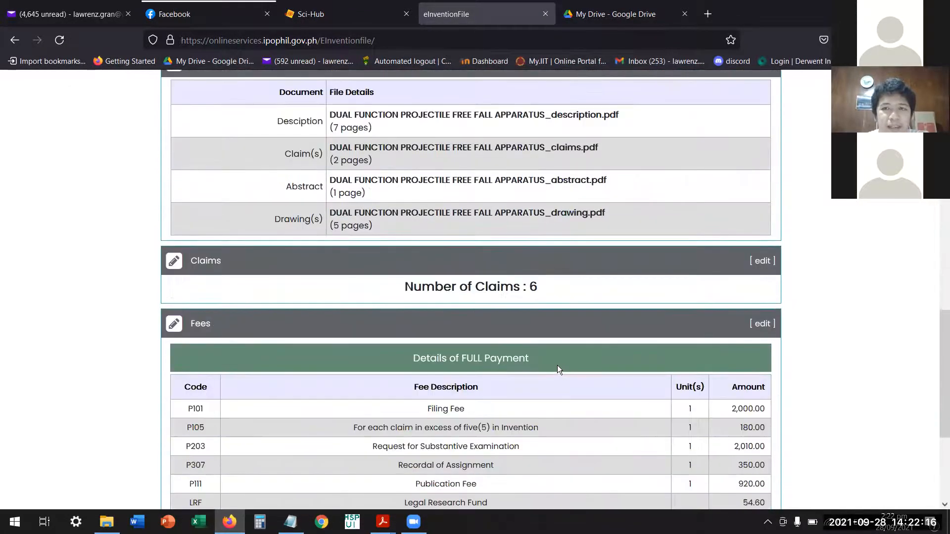
scroll(559, 362, up, 13)
scroll(565, 355, up, 3)
scroll(544, 350, down, 4)
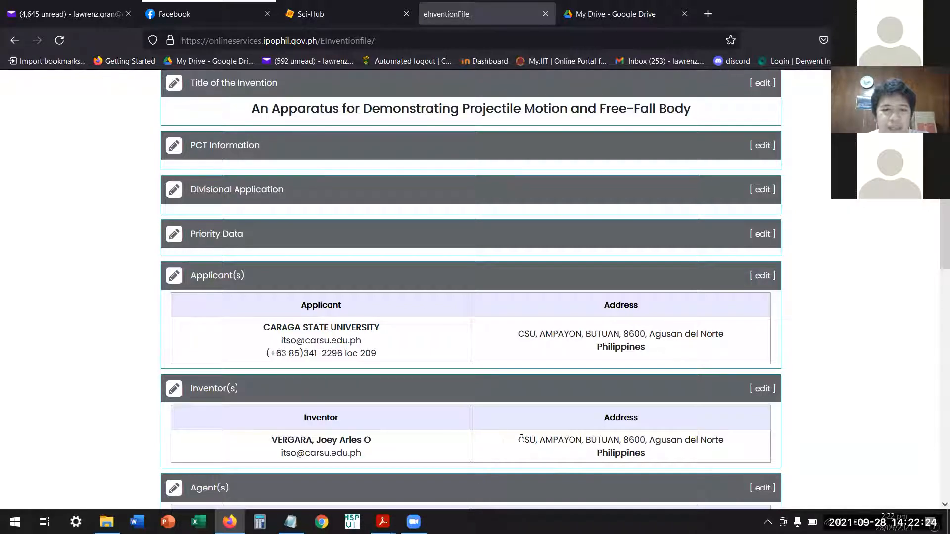
scroll(522, 435, up, 3)
scroll(498, 371, down, 15)
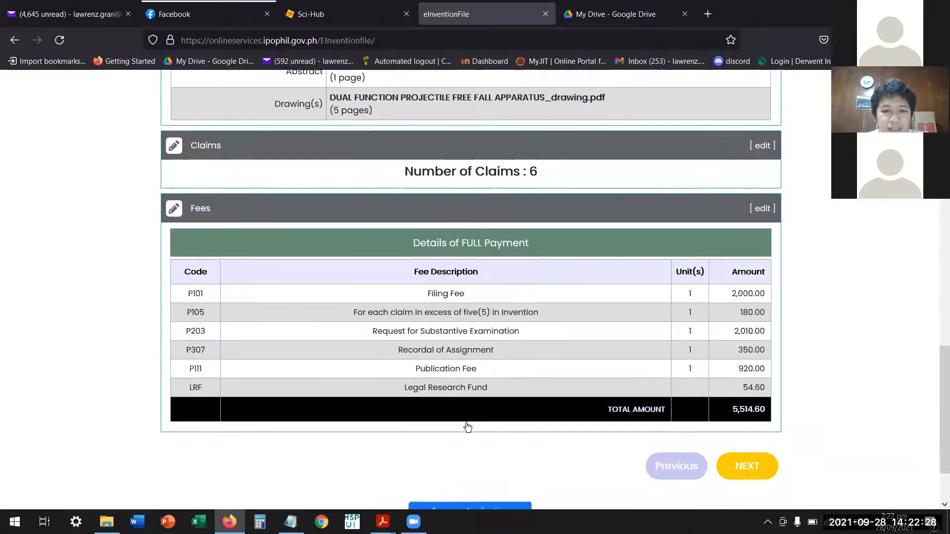
Finish checking the review summary and continue to the Payment Details stage.
scroll(560, 416, up, 6)
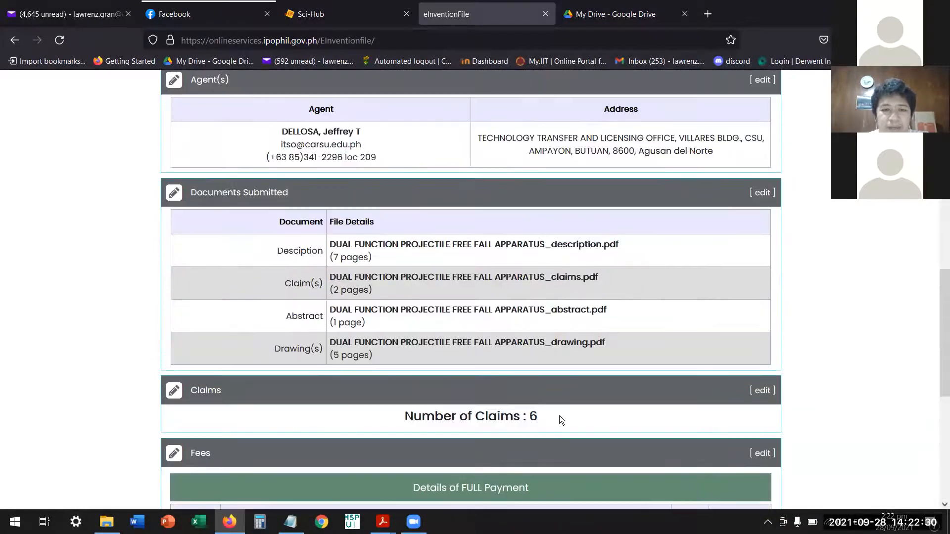
scroll(561, 416, up, 6)
scroll(560, 379, up, 7)
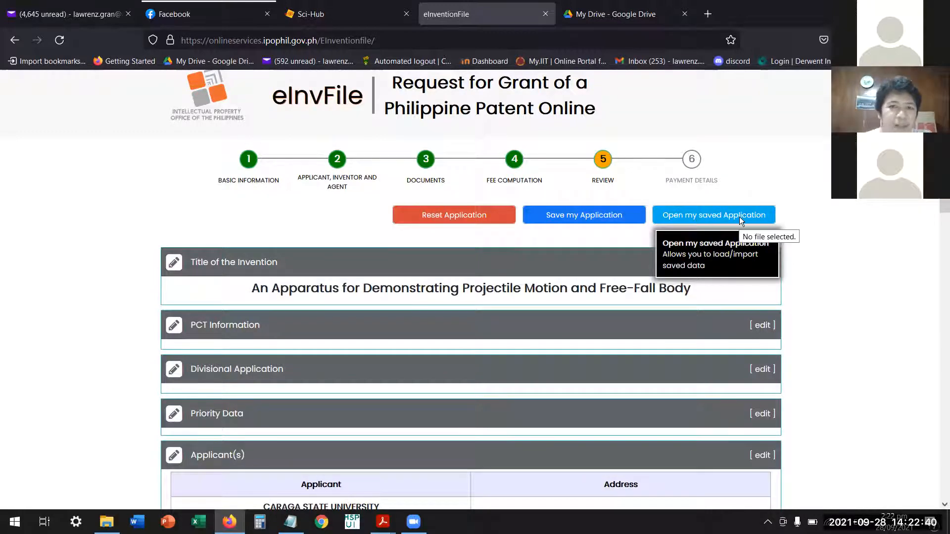
scroll(595, 351, down, 15)
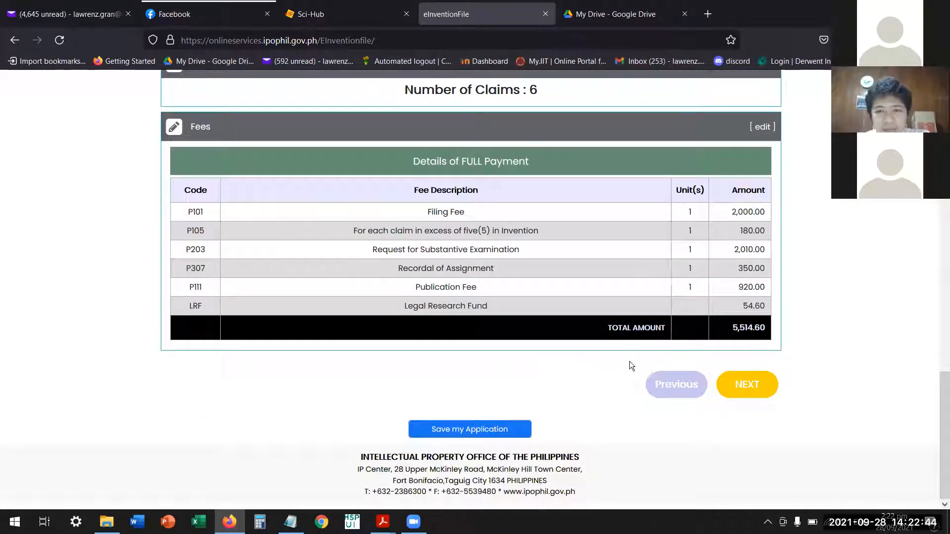
click(748, 390)
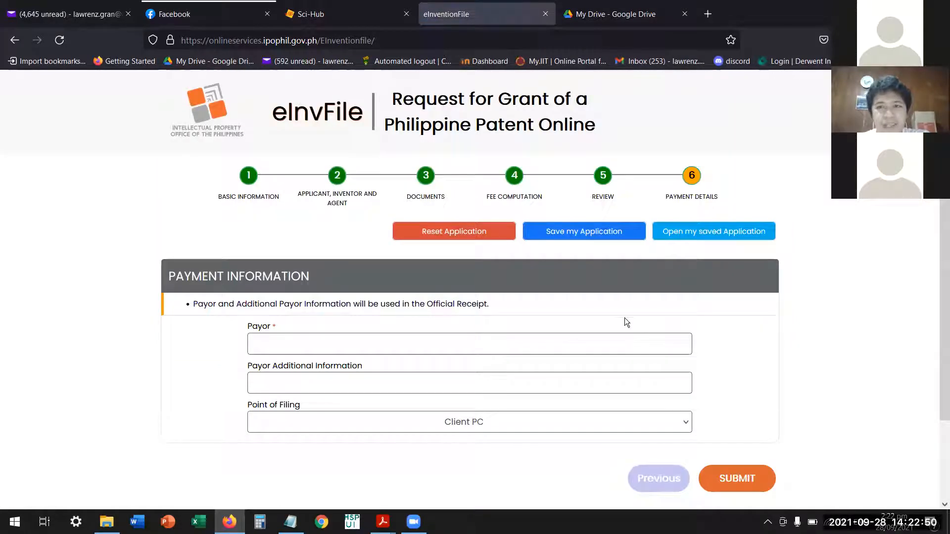
Enter CARAGA STATE UNIVERSITY as the payor in the payment information.
scroll(560, 313, down, 2)
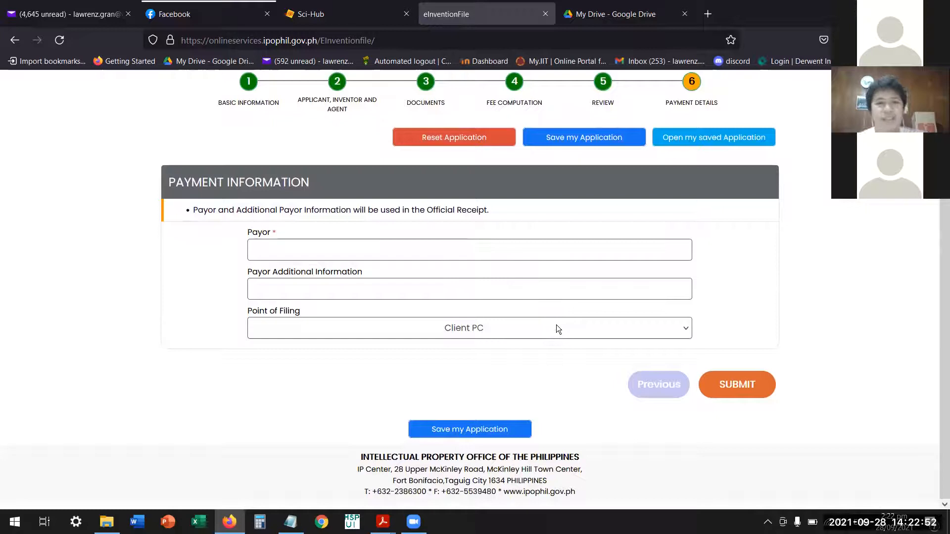
click(321, 254)
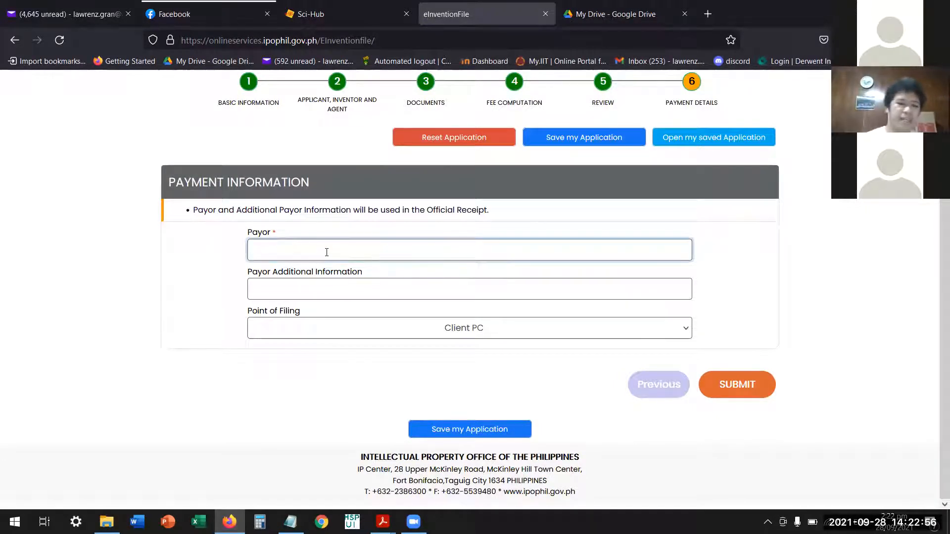
text(car)
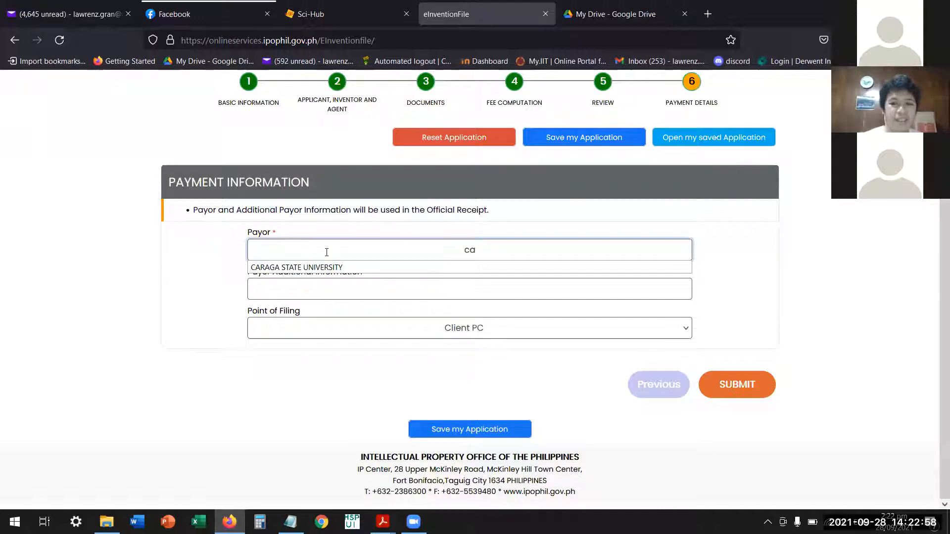
key(BackSpace)
key(BackSpace)
key(BackSpace)
text(car)
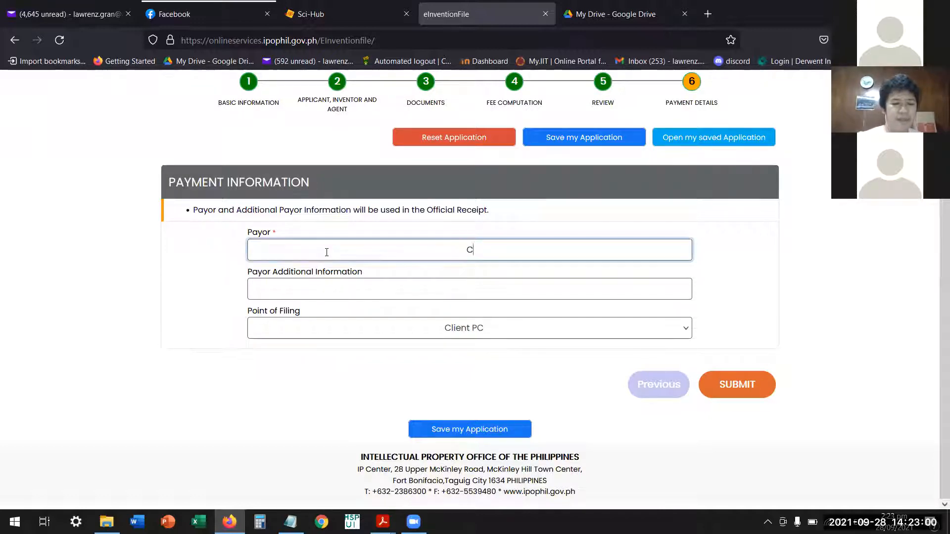
text(aga state )
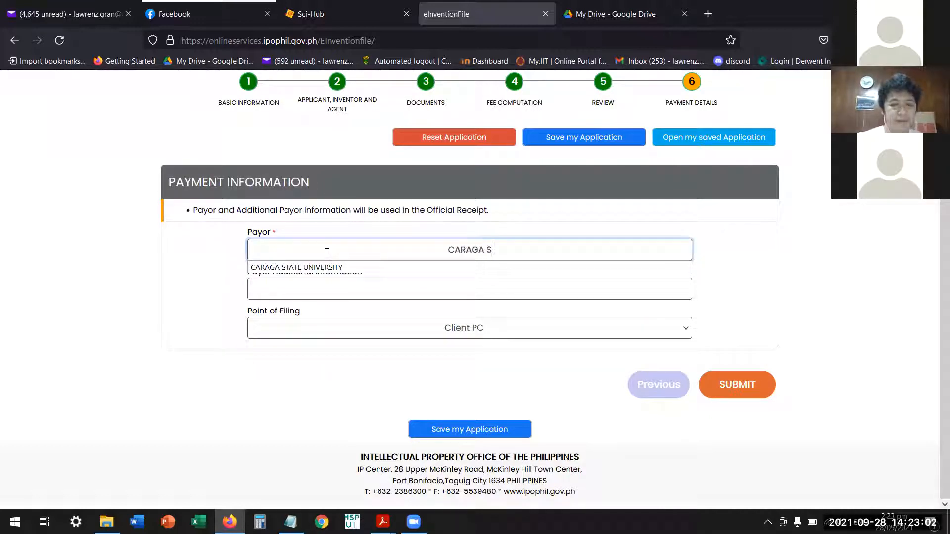
text(univers)
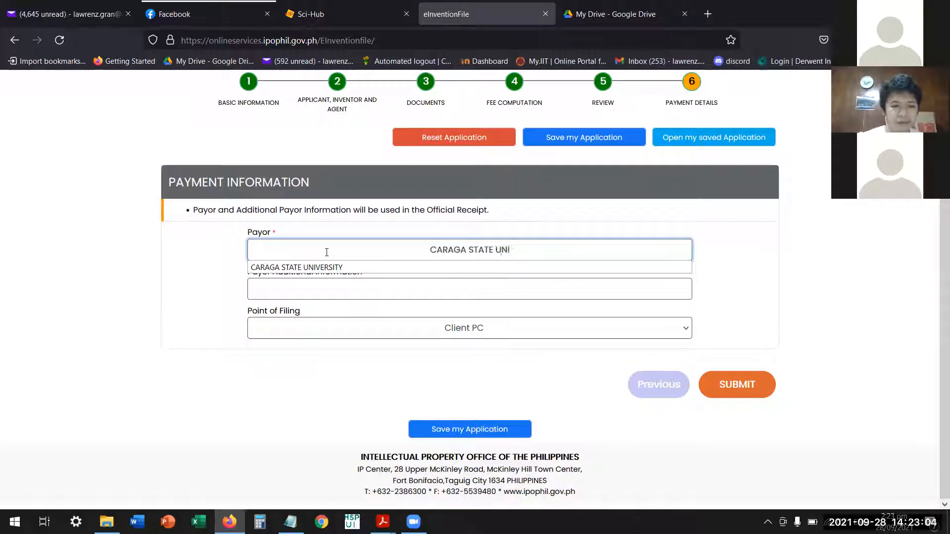
text(ity)
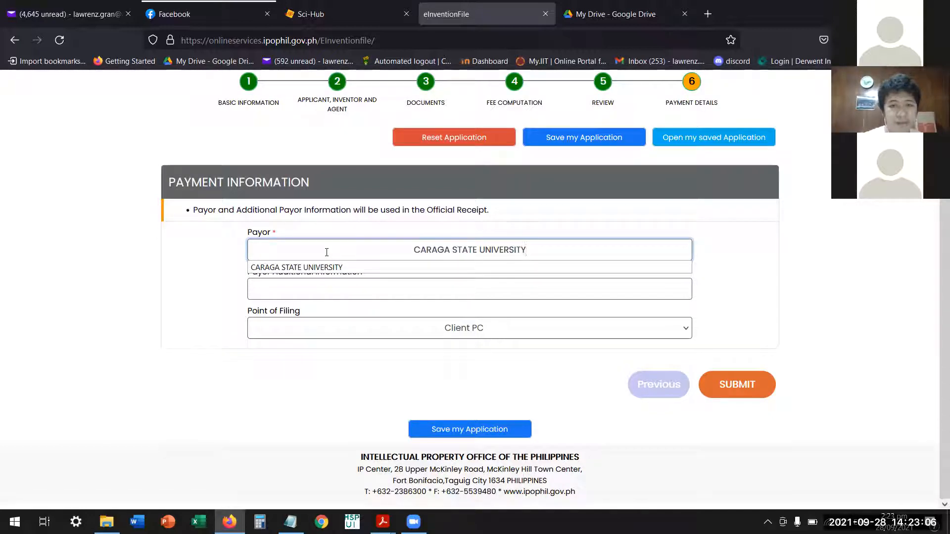
Fill in the payor additional information with "C/O" followed by the agent's full name.
click(446, 291)
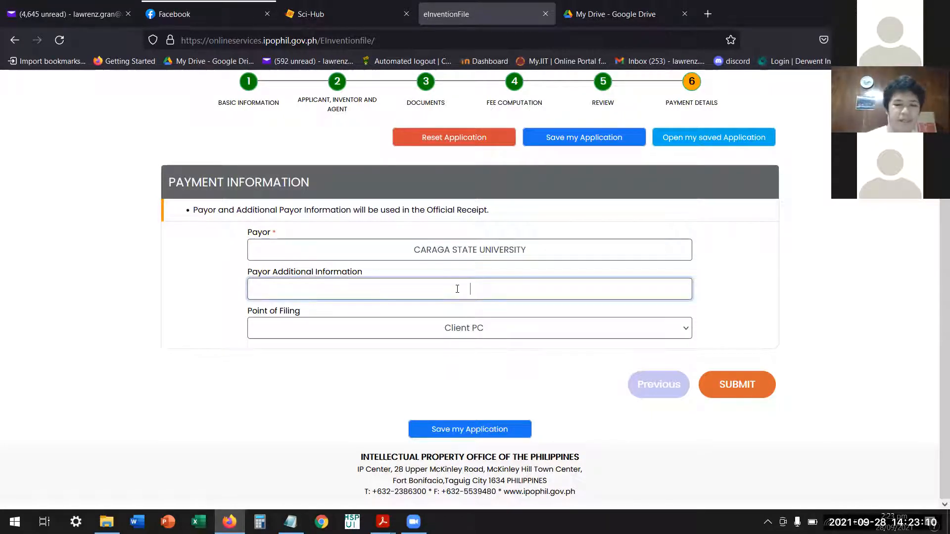
text(c/o)
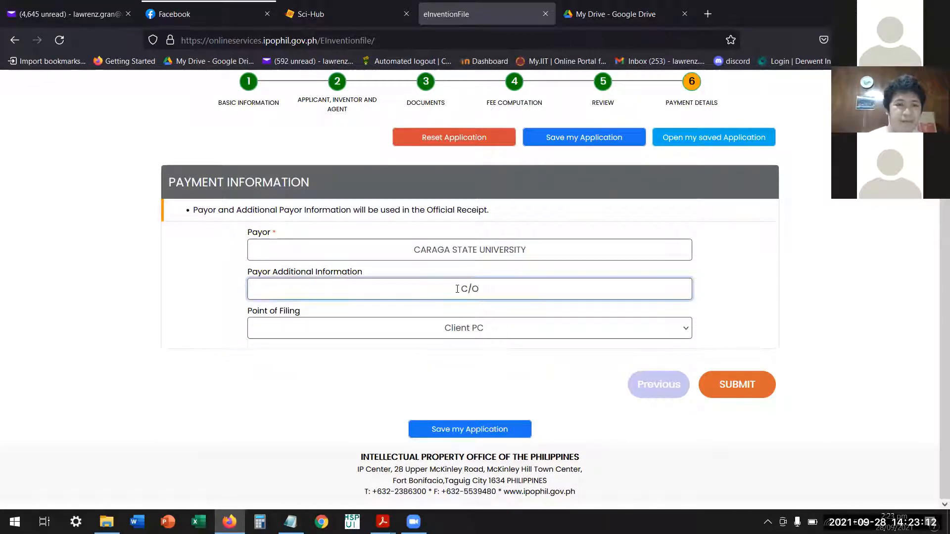
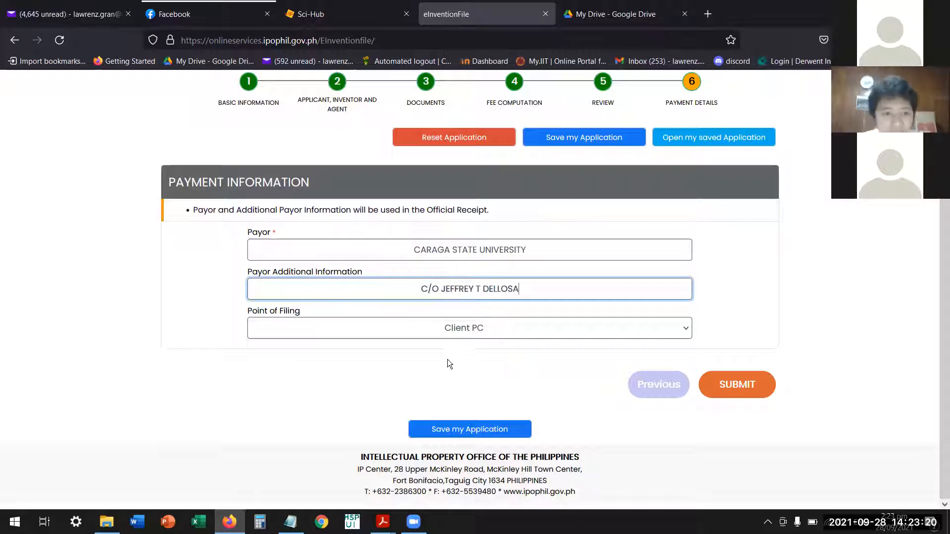
Look through the point of filing options, keep Client PC as the choice, and submit the application.
click(477, 330)
scroll(465, 238, up, 1)
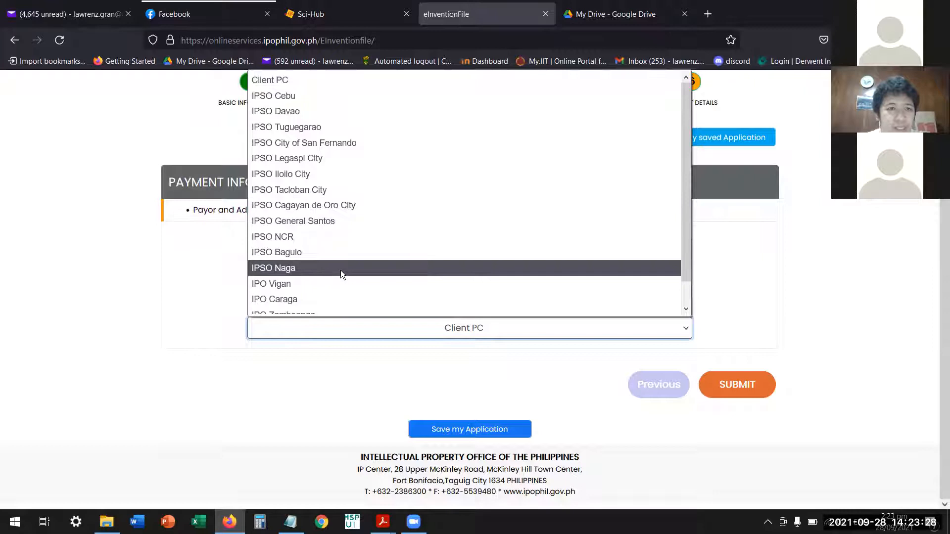
scroll(322, 282, down, 1)
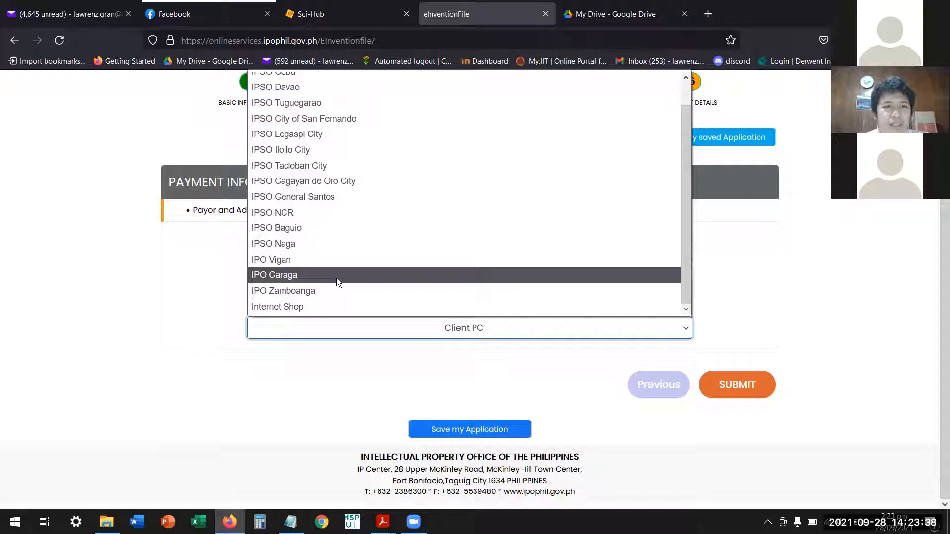
scroll(337, 277, up, 1)
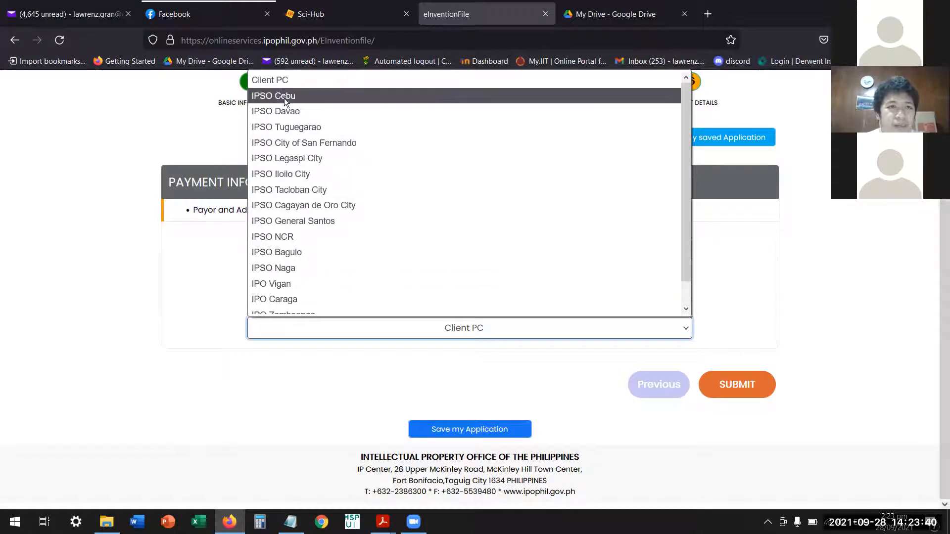
click(331, 81)
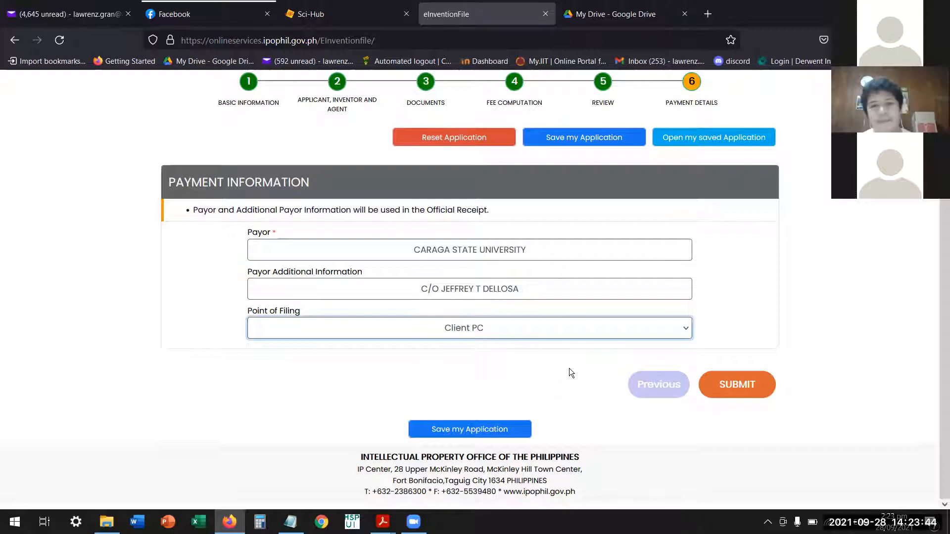
click(738, 389)
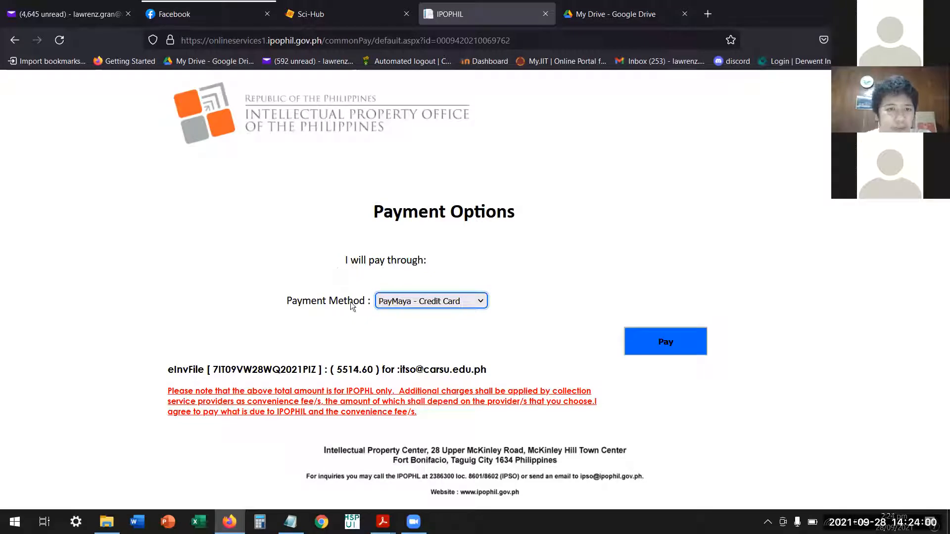
Set the payment method to Online - using DragonPay, check the eInvFile payment line, and proceed to pay.
click(449, 304)
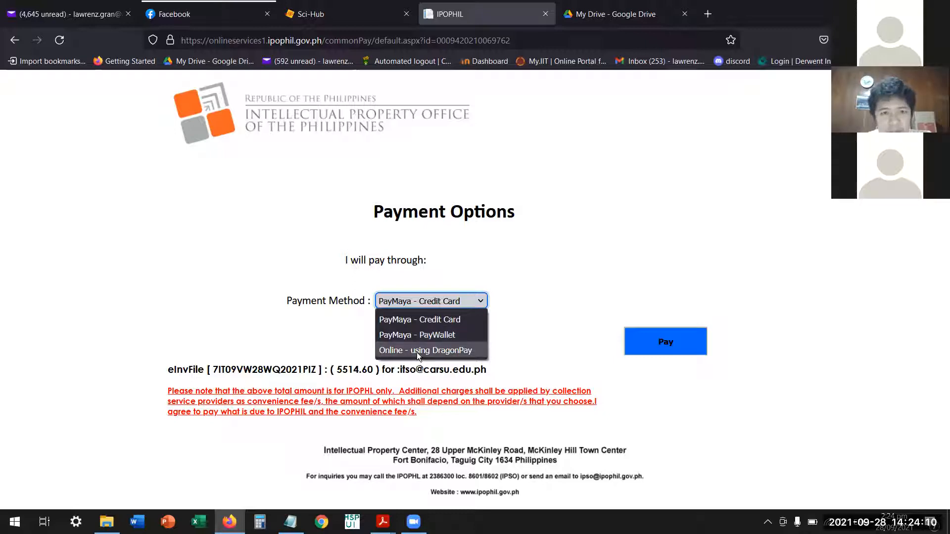
click(463, 351)
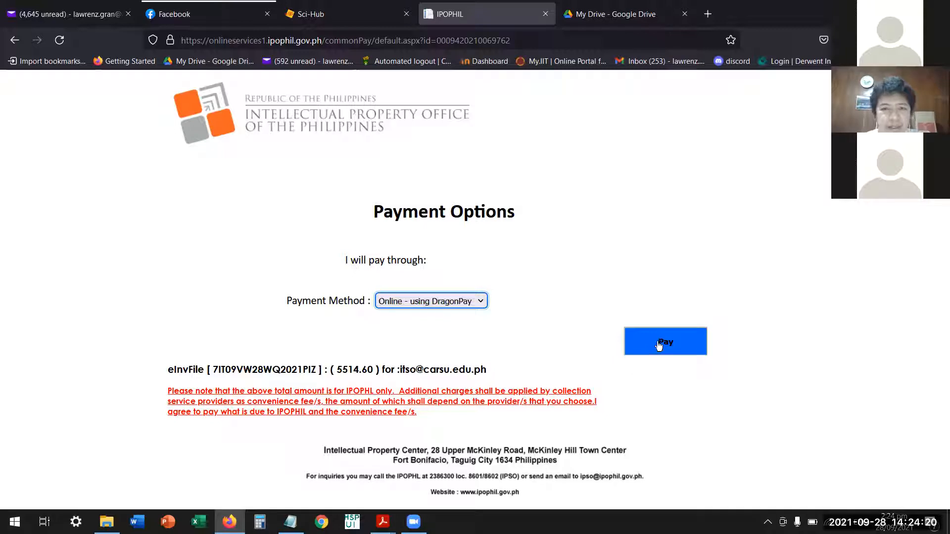
drag(174, 370, 496, 371)
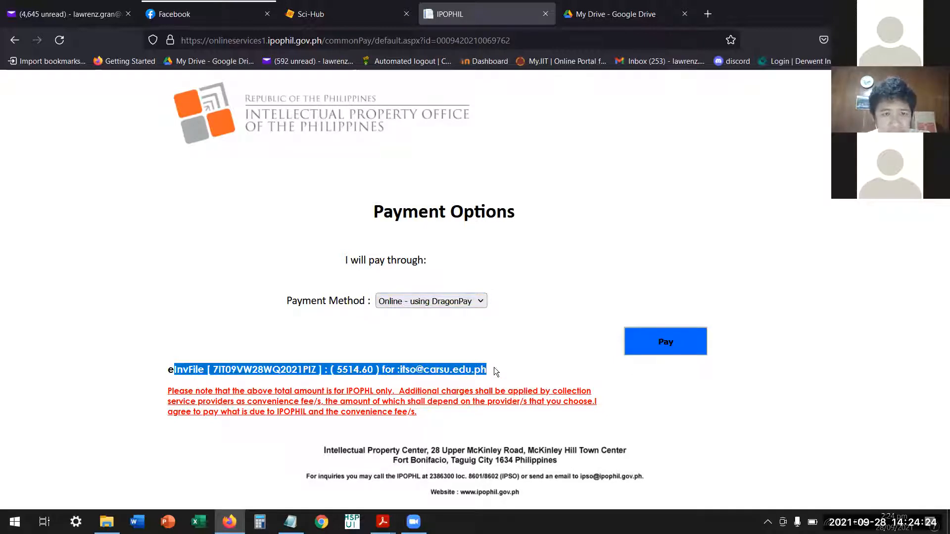
click(496, 372)
drag(403, 370, 523, 379)
click(488, 375)
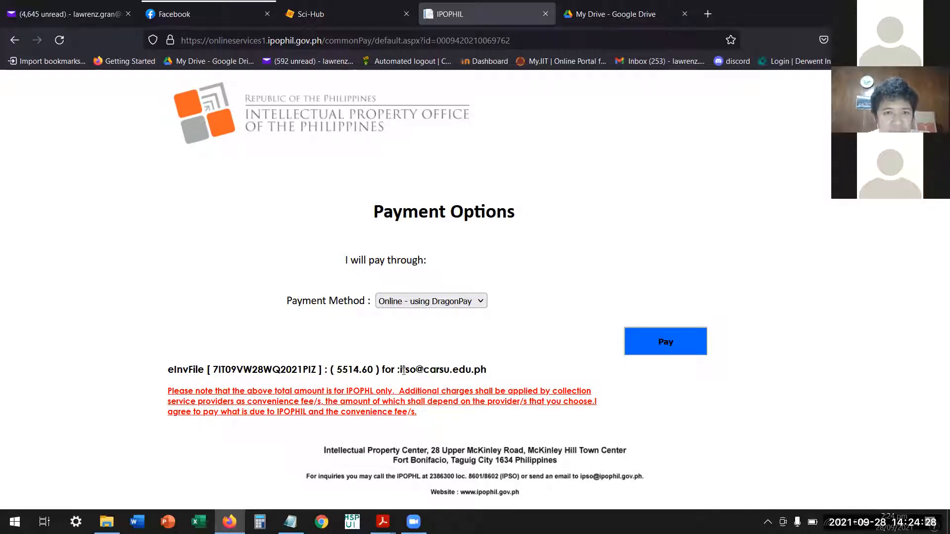
drag(400, 370, 486, 375)
click(489, 374)
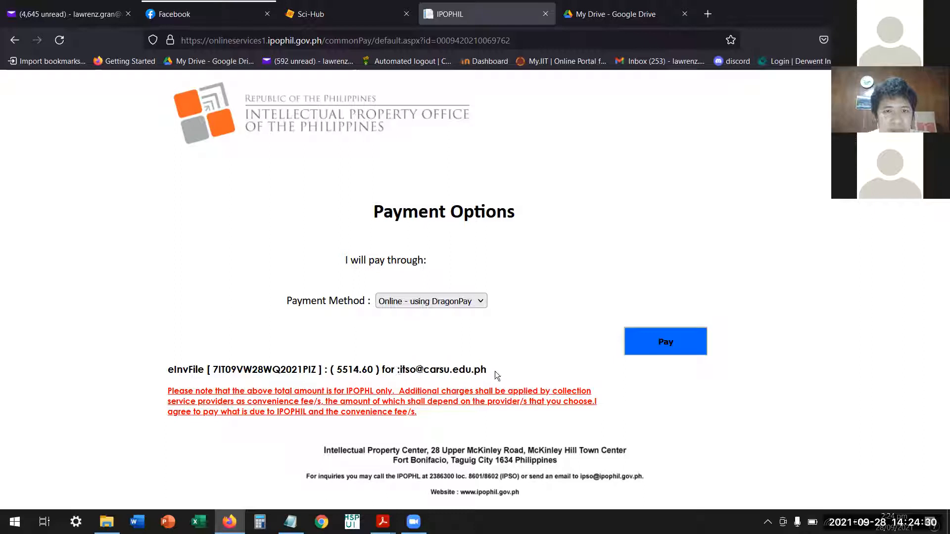
click(663, 343)
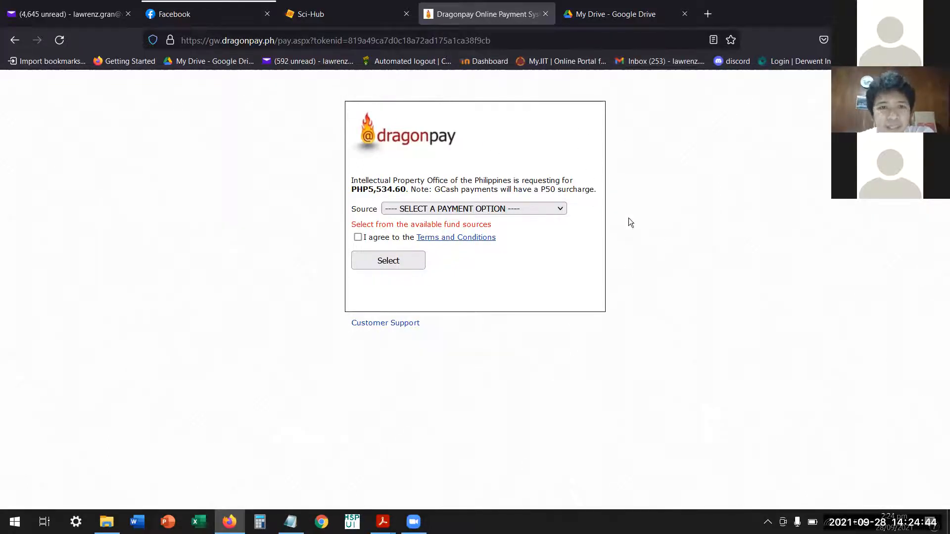
Review the Dragonpay fund sources, choose Metrobank Online Banking, agree to the Terms and Conditions, and confirm the selection.
click(562, 209)
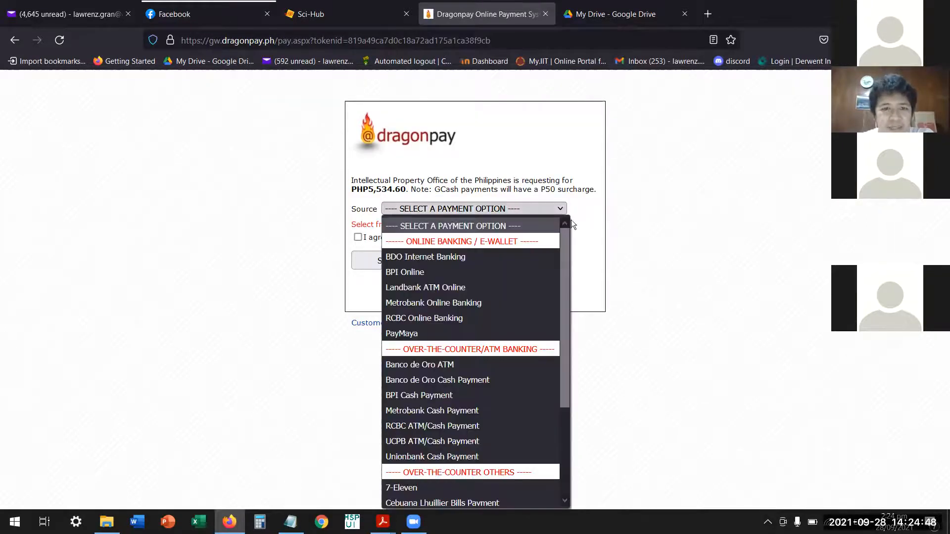
mouse_move(568, 247)
mouse_down()
mouse_move(562, 351)
mouse_move(576, 235)
mouse_up()
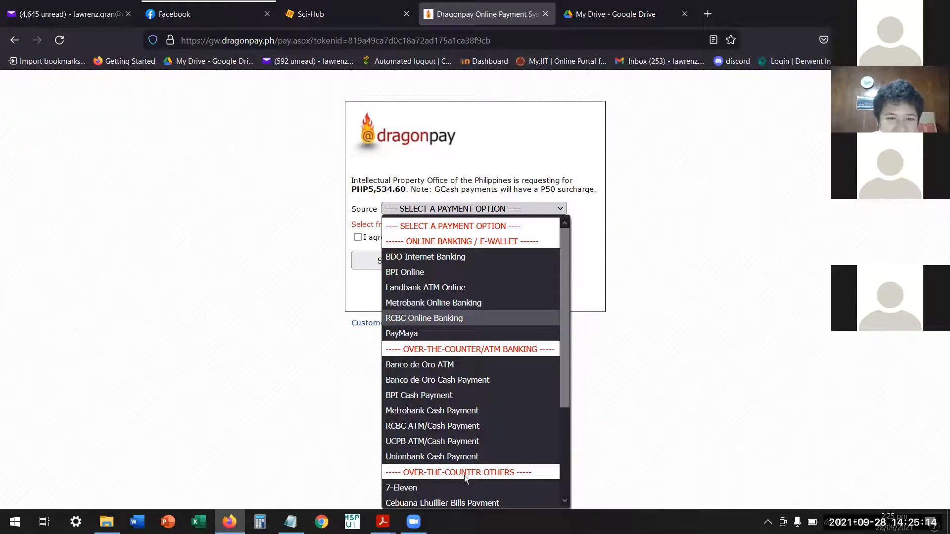
scroll(465, 476, down, 3)
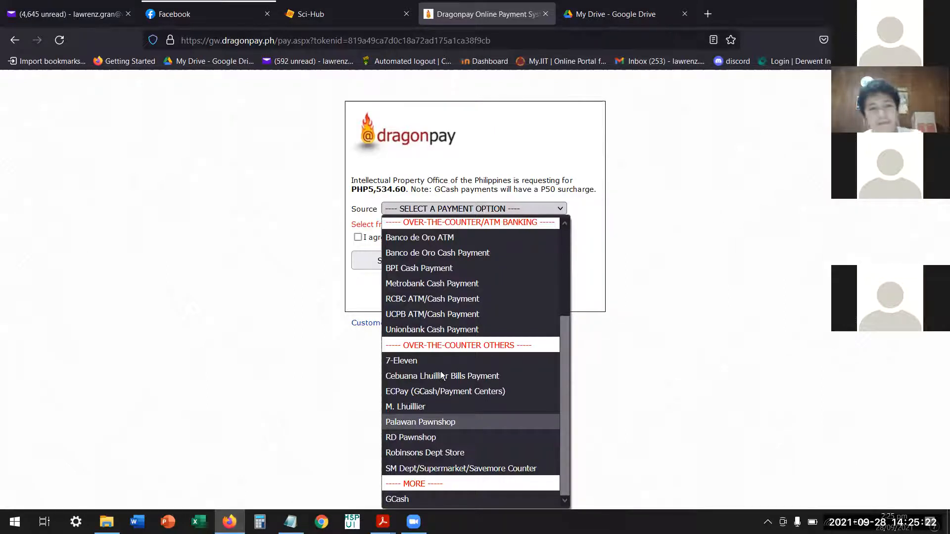
scroll(425, 382, up, 1)
scroll(426, 383, down, 1)
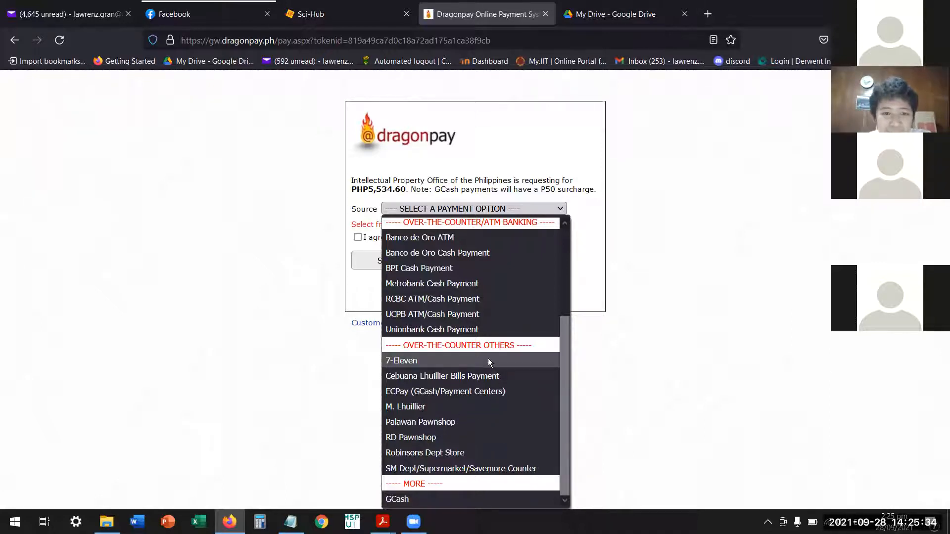
scroll(426, 485, up, 3)
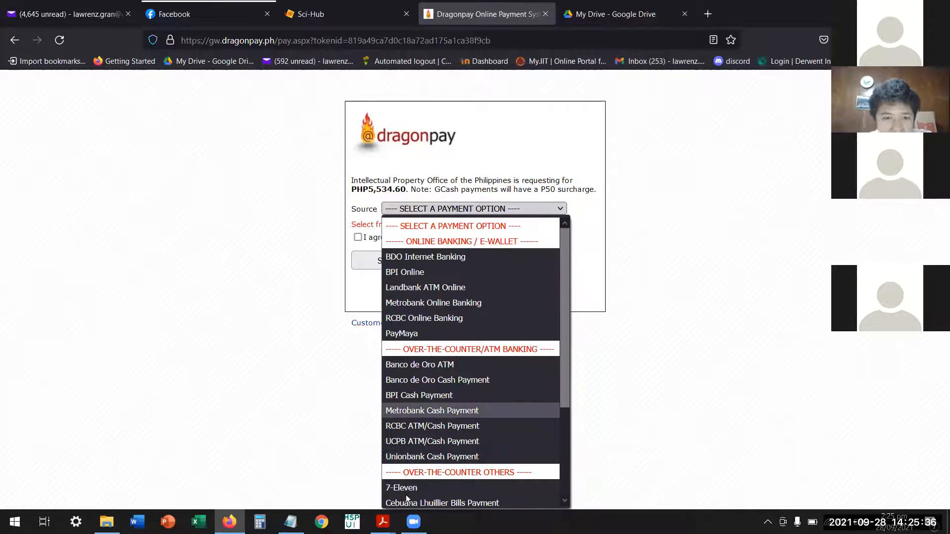
scroll(406, 492, down, 3)
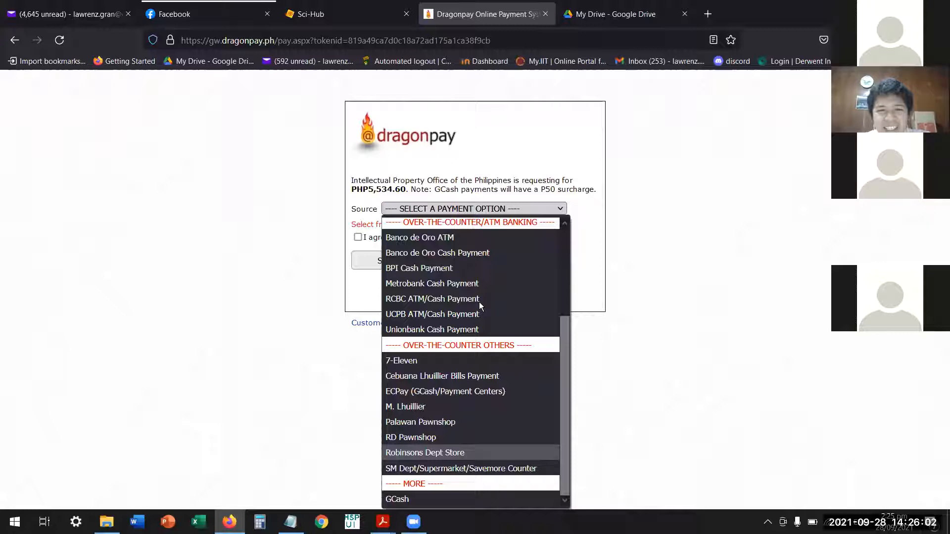
scroll(479, 302, up, 3)
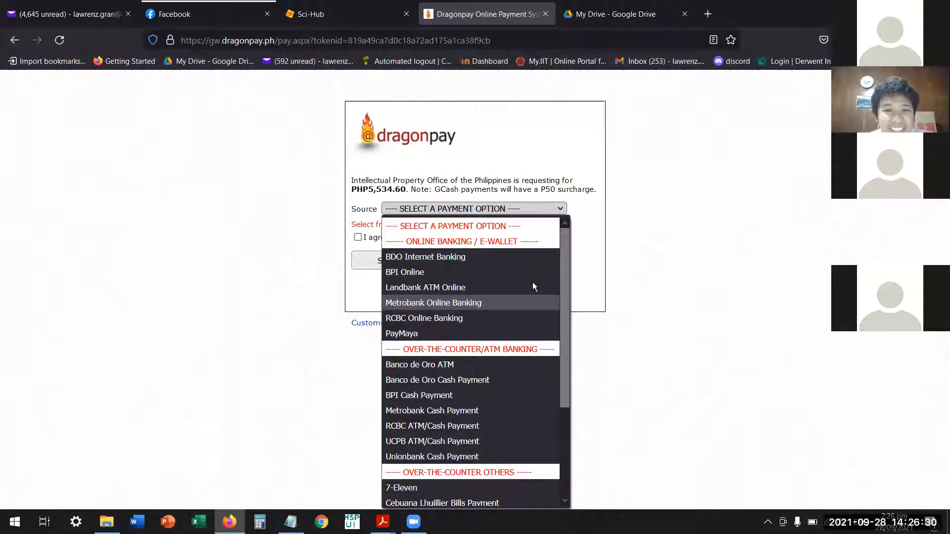
key(Return)
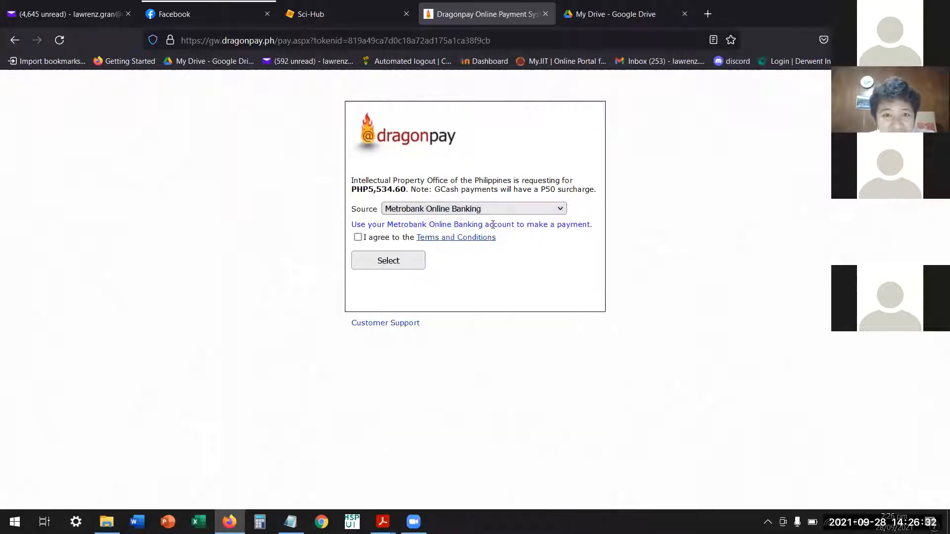
click(358, 237)
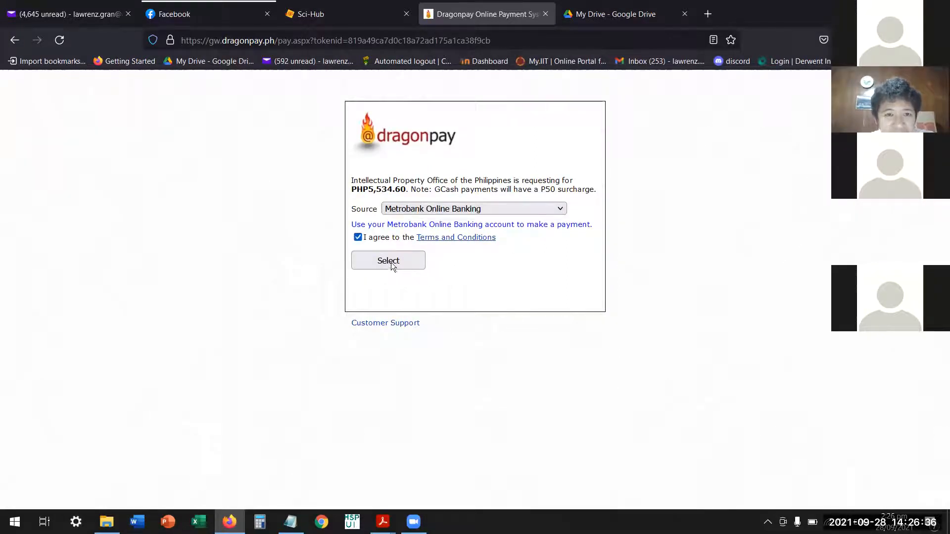
click(391, 263)
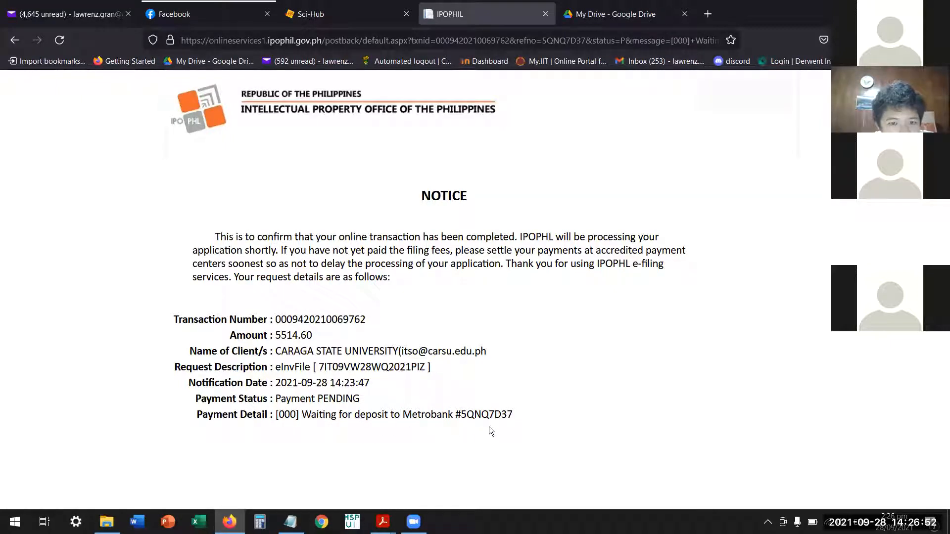
Check the payment detail on the IPOPHL transaction notice and switch to the office's Gmail inbox.
drag(513, 415, 442, 415)
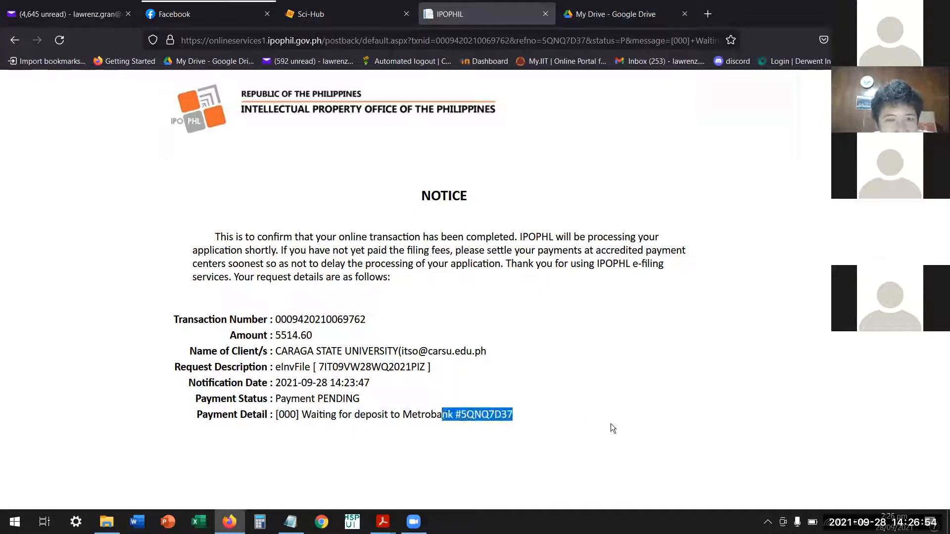
click(598, 420)
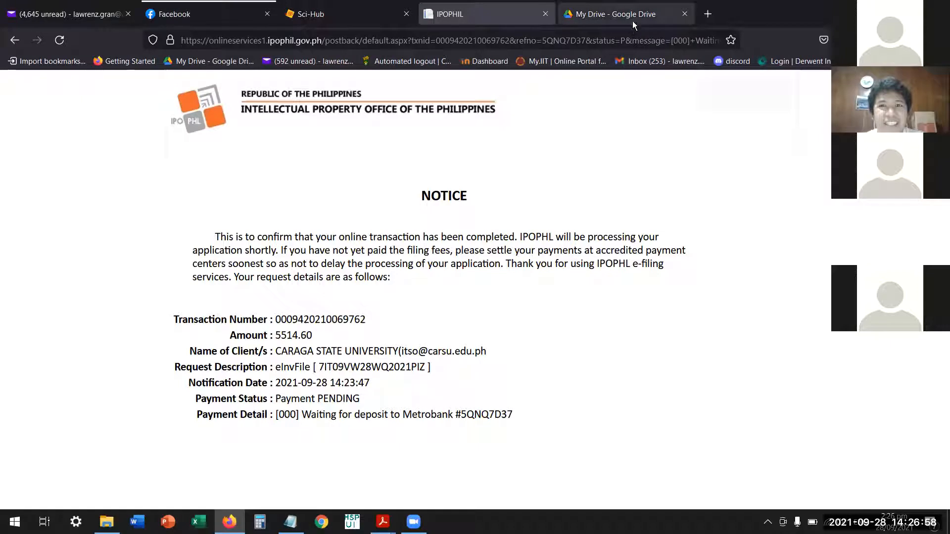
click(710, 21)
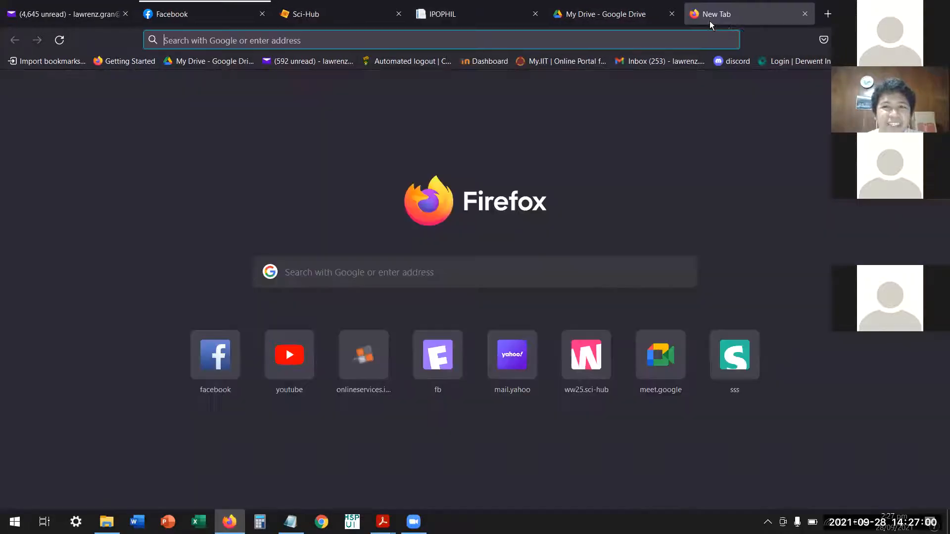
click(679, 20)
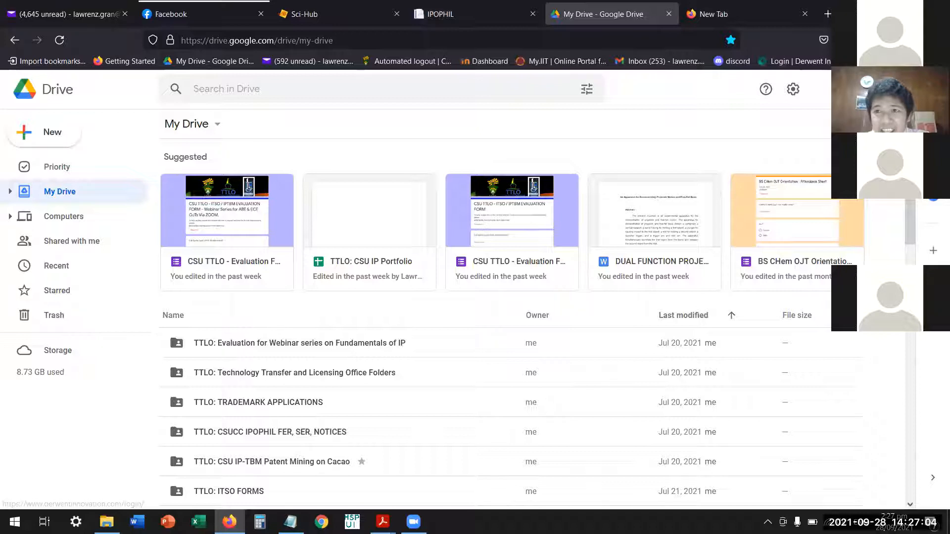
click(846, 89)
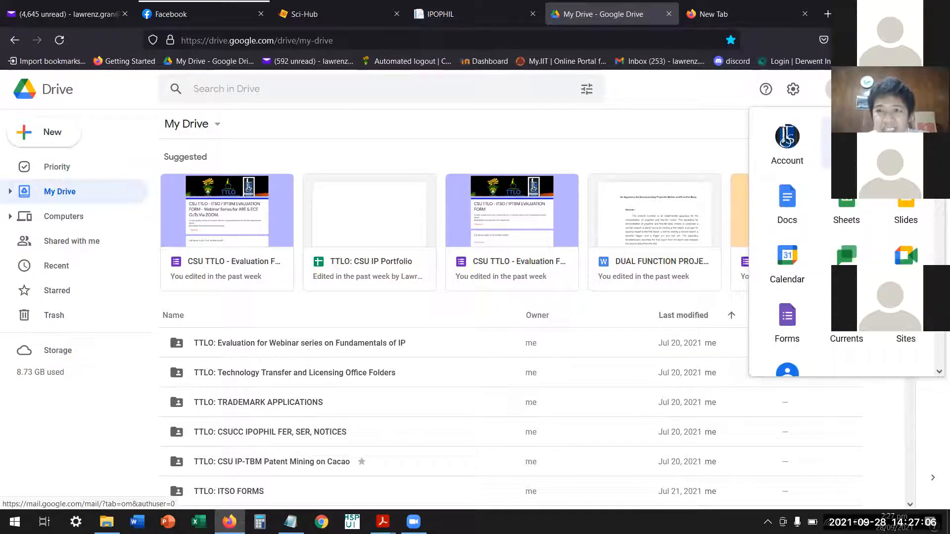
click(846, 141)
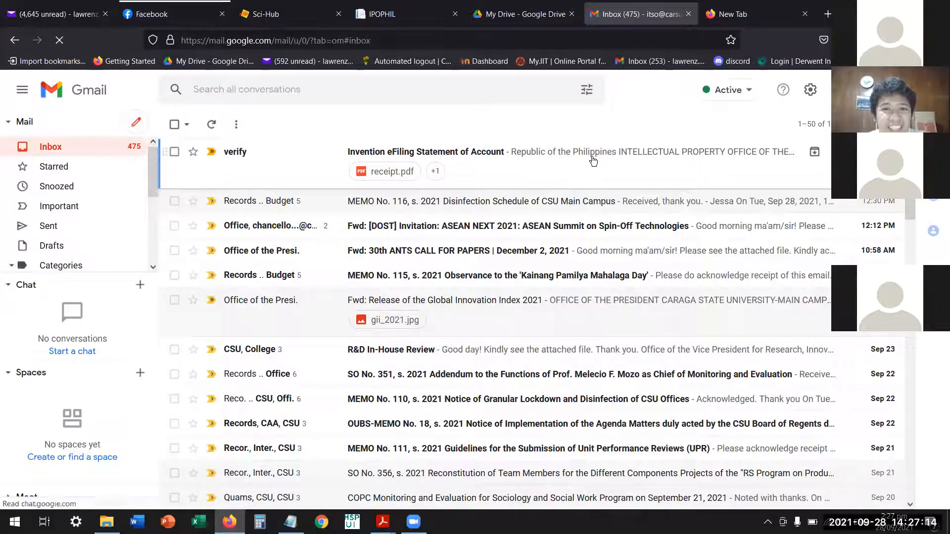
Open the Invention eFiling Statement of Account e-mail and read through its payor details, fee table and attached receipt.
click(592, 157)
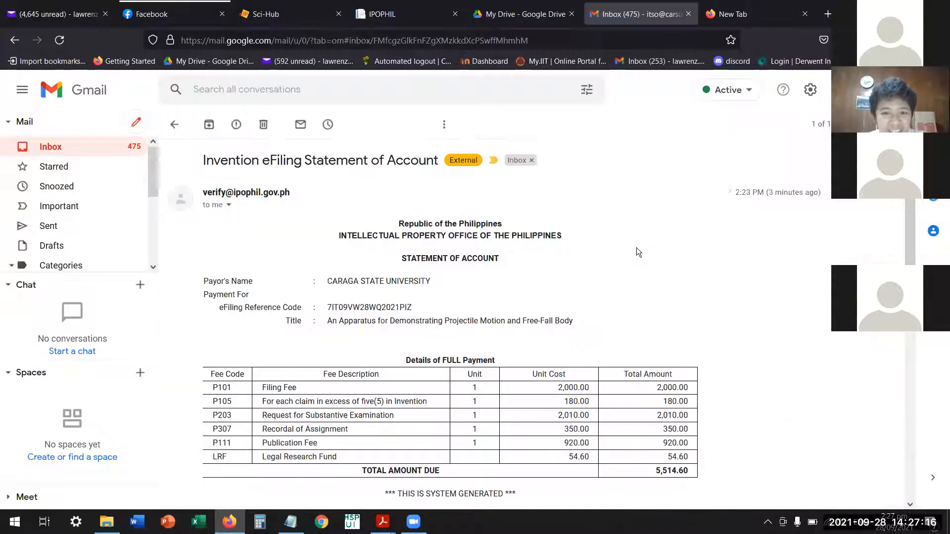
scroll(635, 249, down, 5)
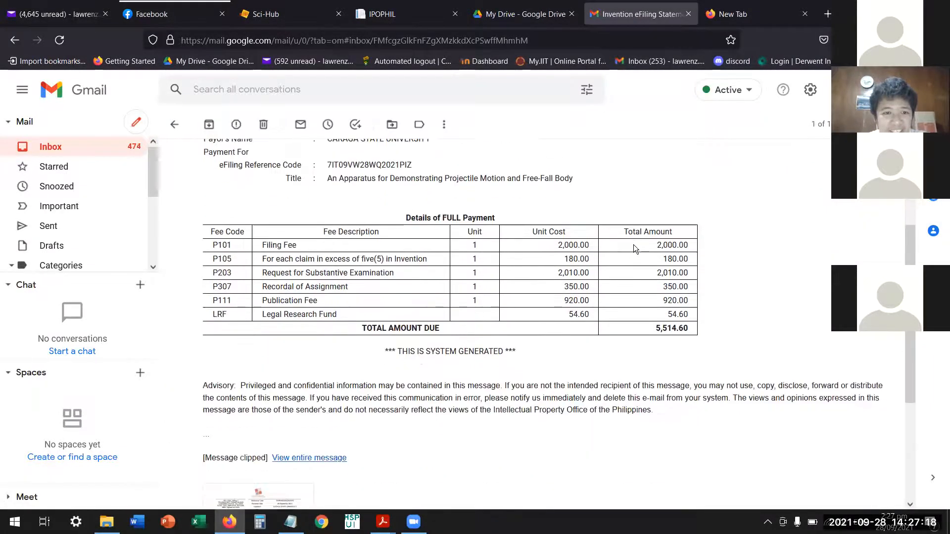
scroll(635, 249, up, 4)
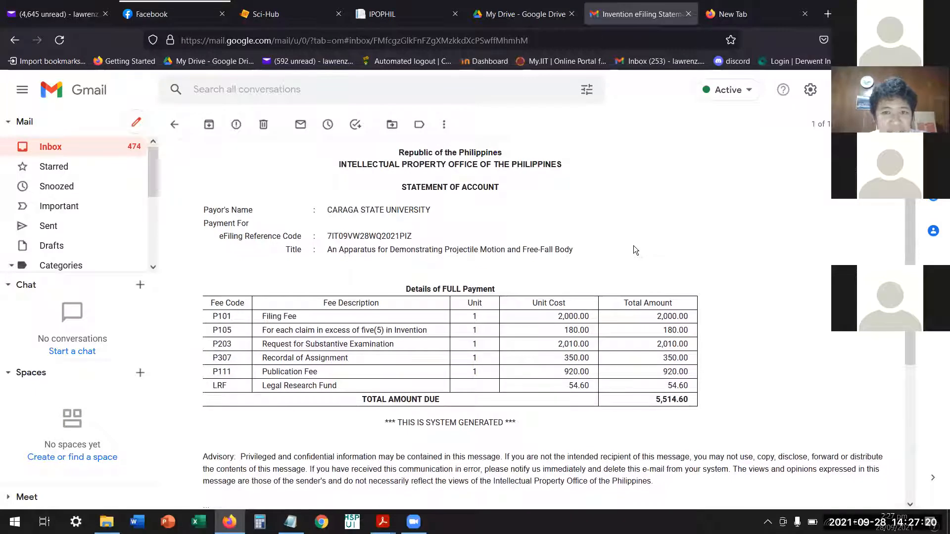
scroll(634, 245, down, 1)
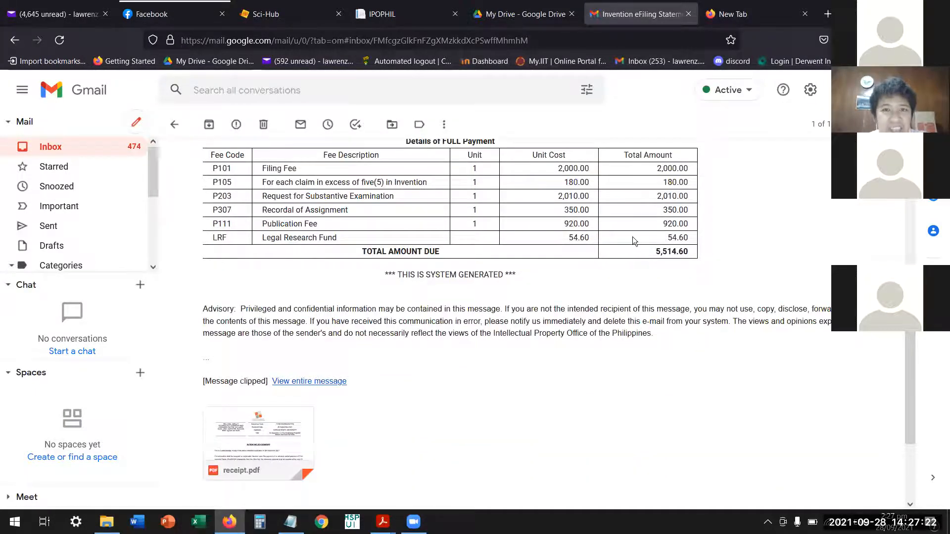
scroll(632, 236, down, 4)
scroll(523, 24, up, 4)
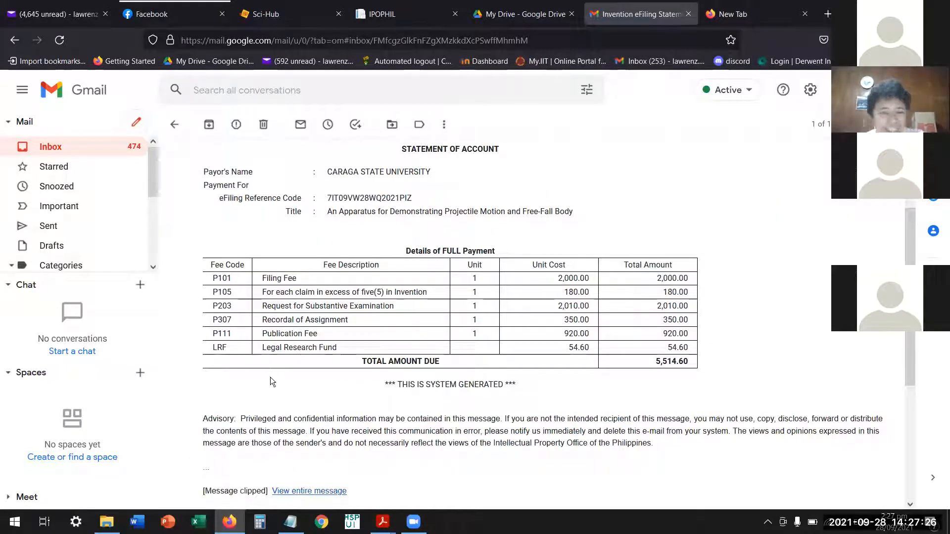
Go back to the IPOPHL notice, highlight its Payment Detail line, and return to the Statement of Account e-mail.
click(522, 14)
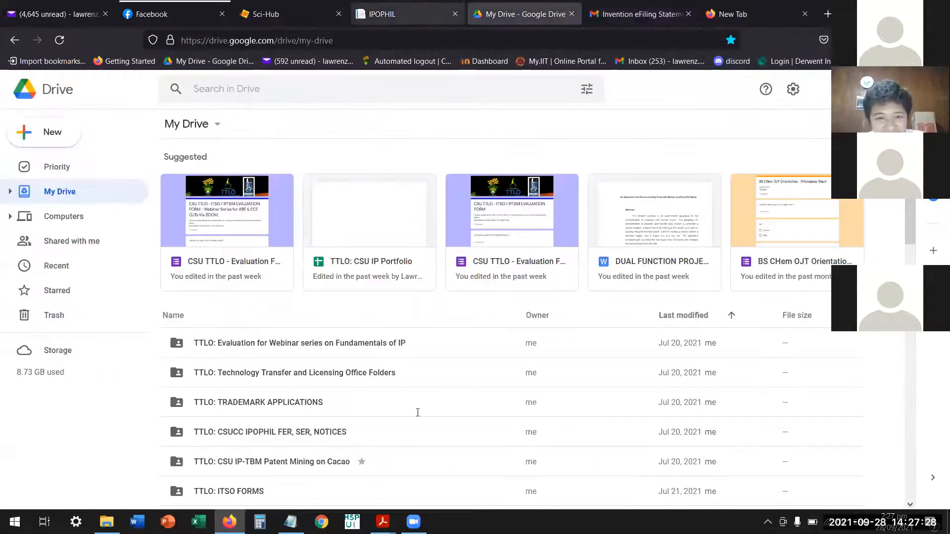
click(396, 14)
drag(319, 496, 387, 447)
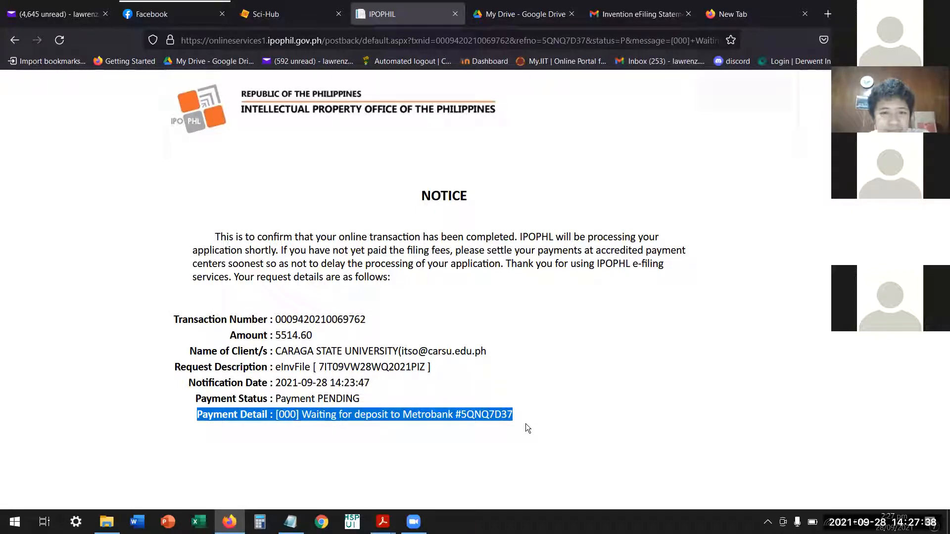
click(621, 18)
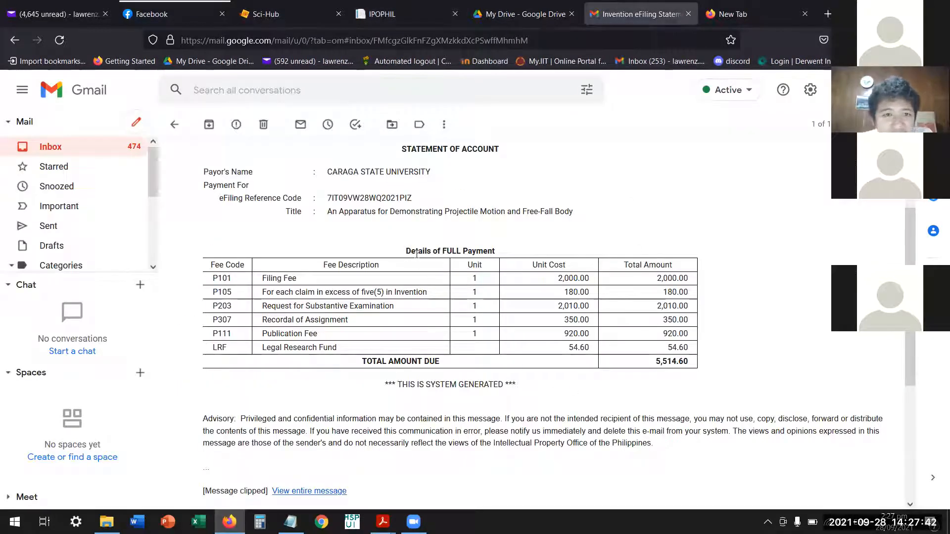
Open the receipt.pdf attachment of the Statement of Account e-mail, examine its acknowledgement, submitted documents and fees, and return to the message.
scroll(483, 355, down, 1)
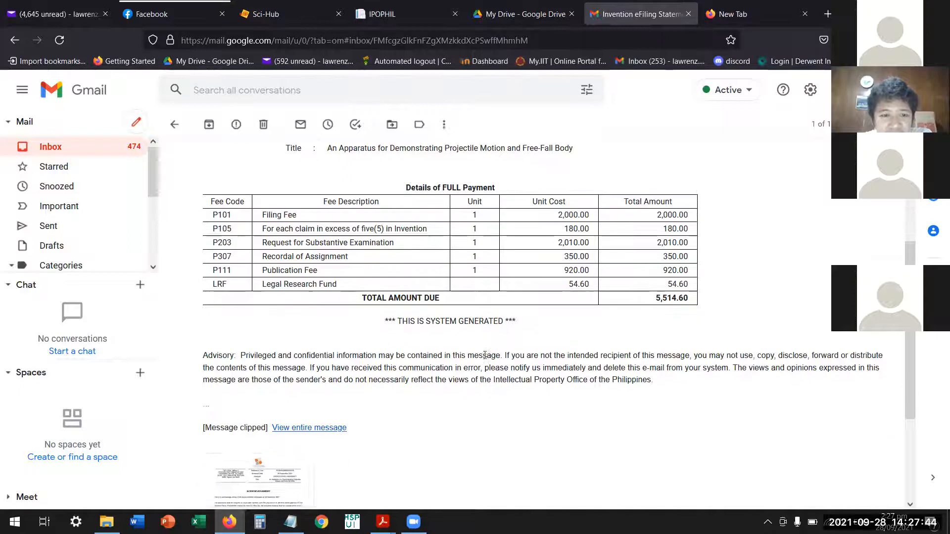
scroll(486, 354, down, 3)
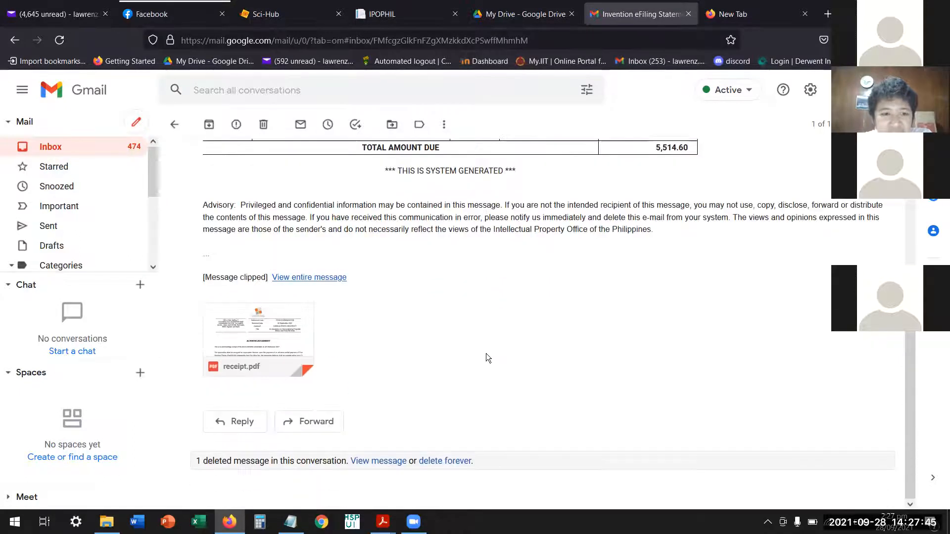
click(287, 326)
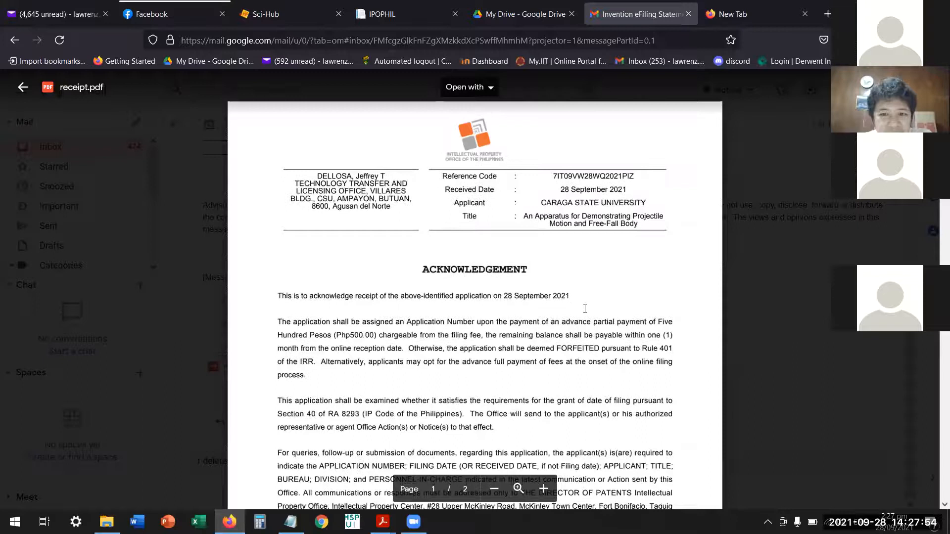
scroll(585, 308, down, 15)
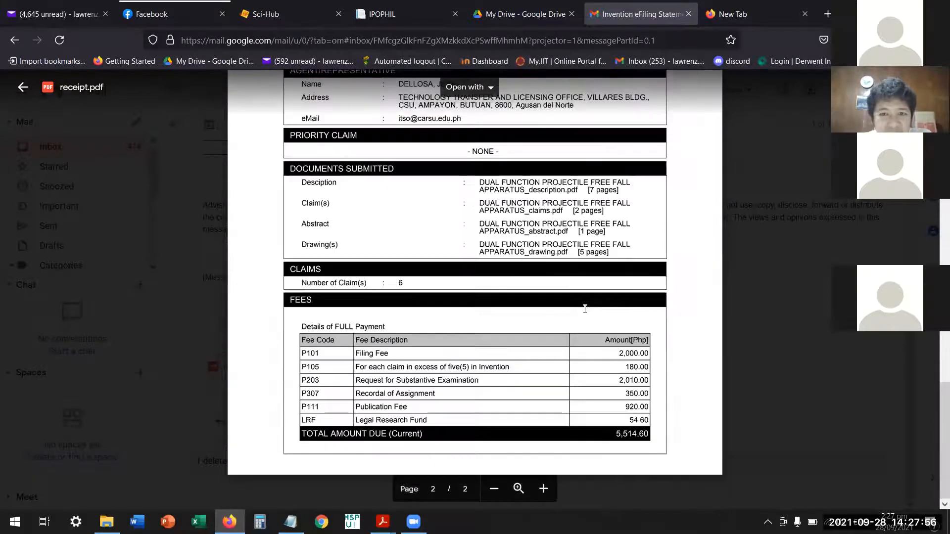
scroll(537, 302, up, 3)
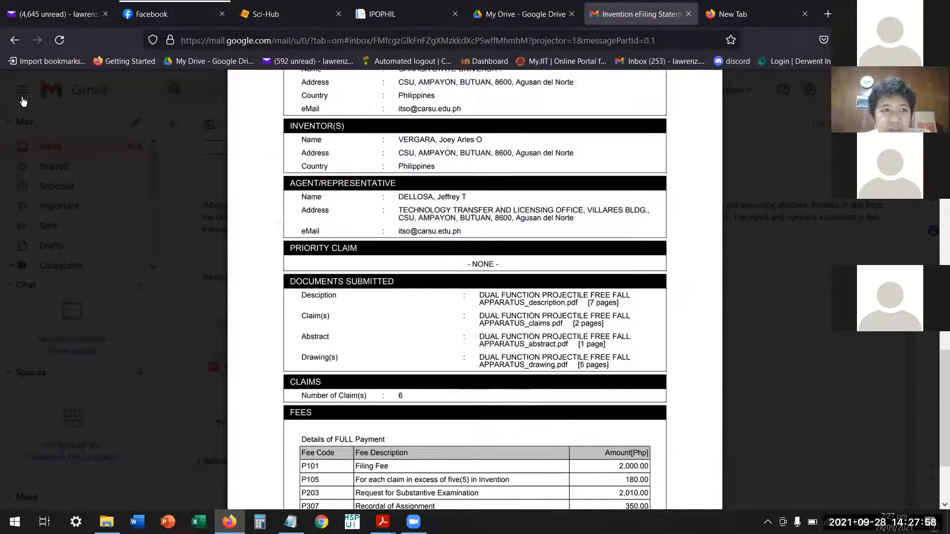
scroll(81, 148, up, 10)
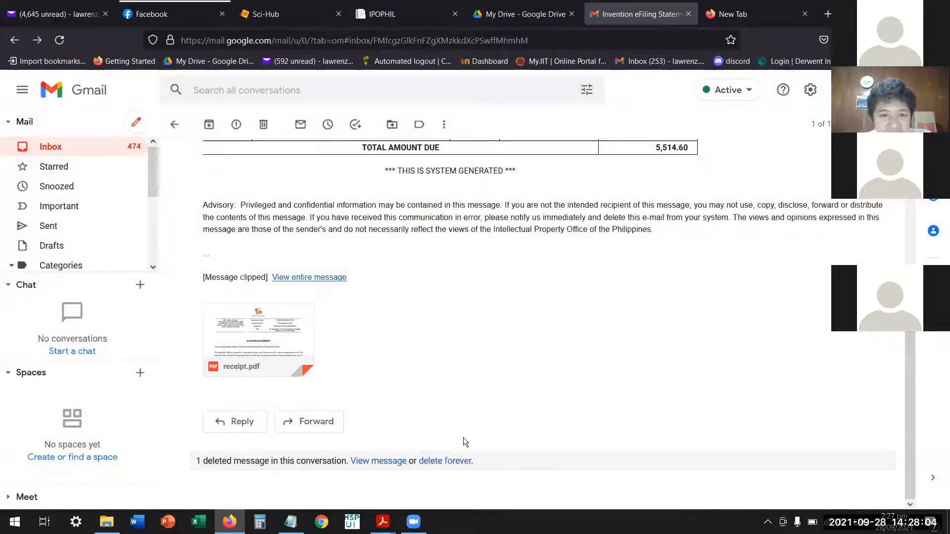
Switch to the IPOPHL notice and highlight the Metrobank deposit reference number in its Payment Detail line.
click(382, 14)
drag(513, 415, 462, 420)
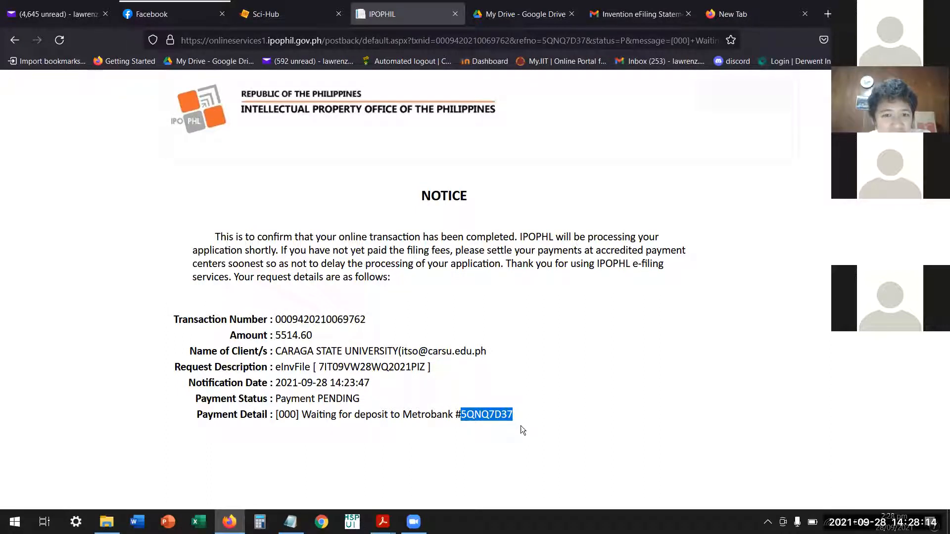
click(542, 430)
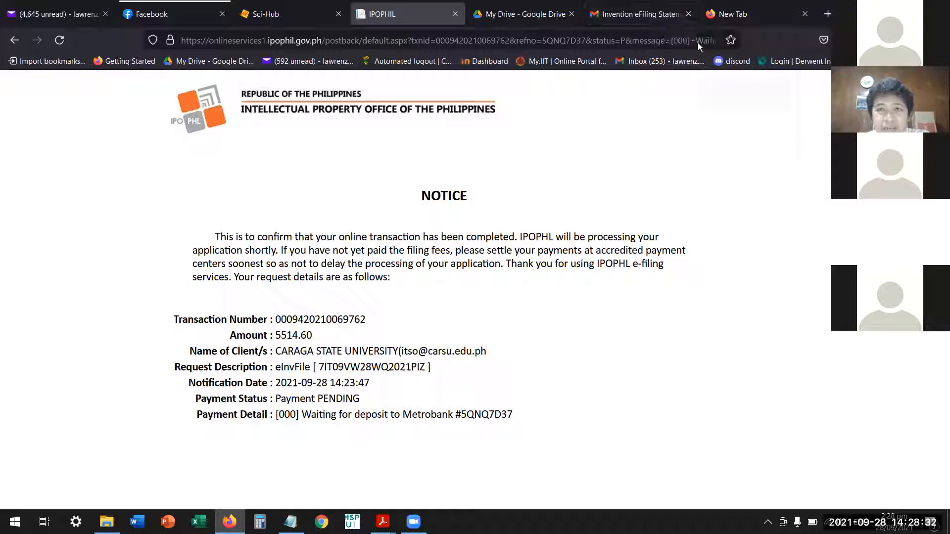
Recheck the Statement of Account e-mail from its heading down to the fee table, and return to the IPOPHL transaction notice.
click(654, 15)
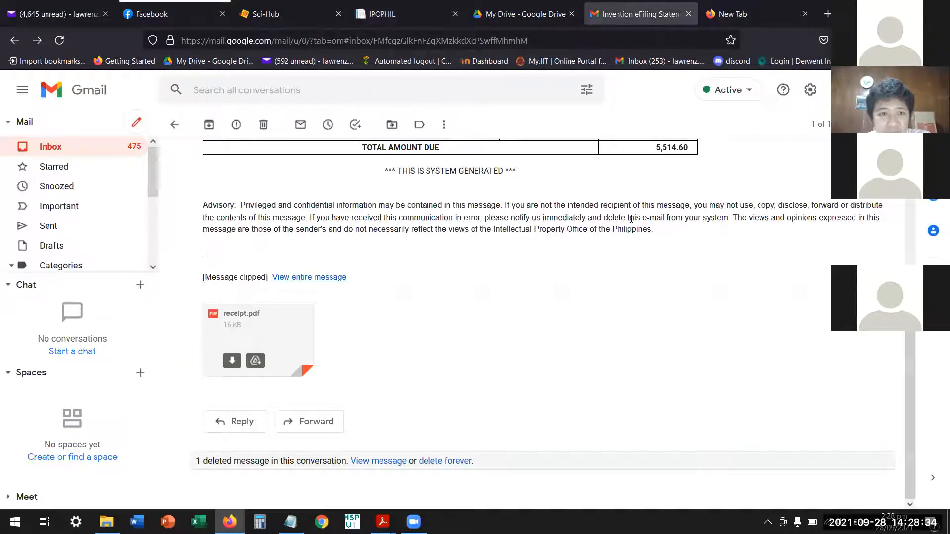
scroll(598, 293, up, 5)
scroll(599, 293, up, 1)
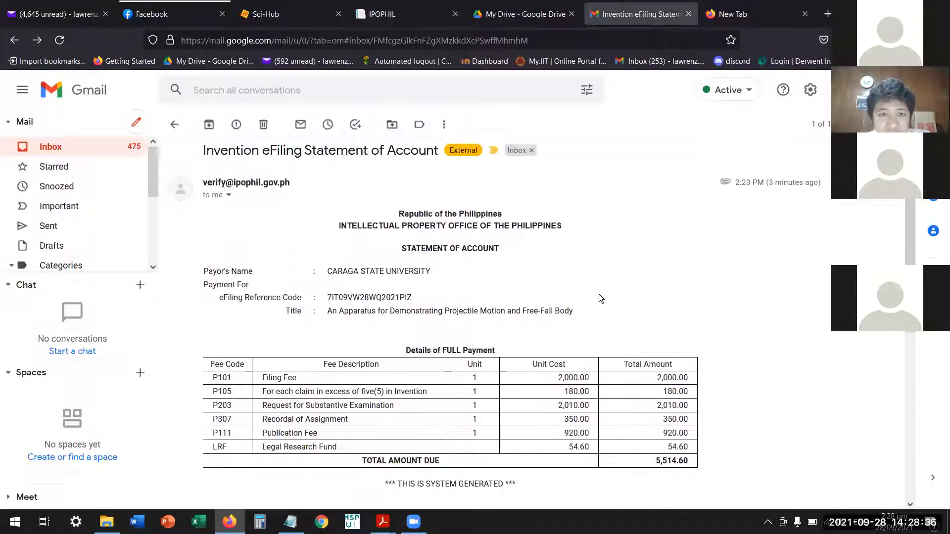
click(501, 20)
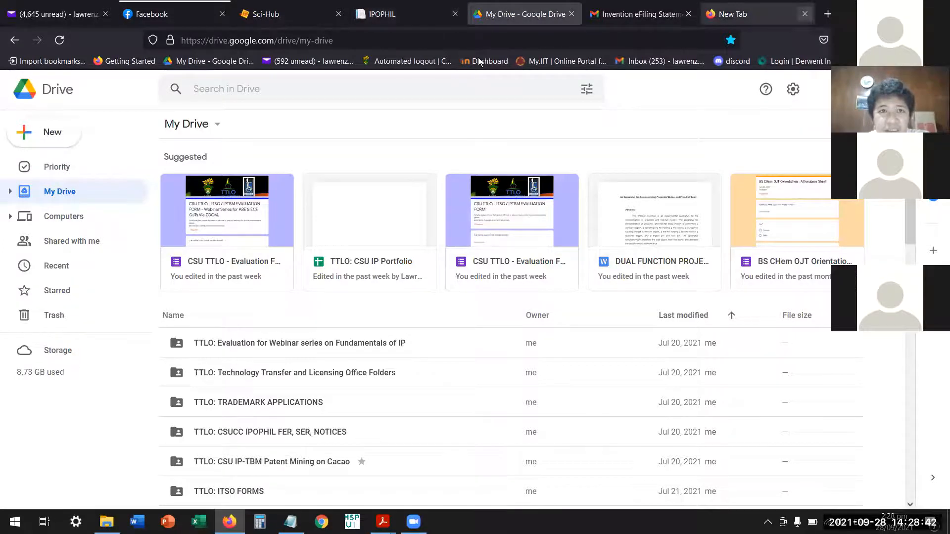
click(421, 22)
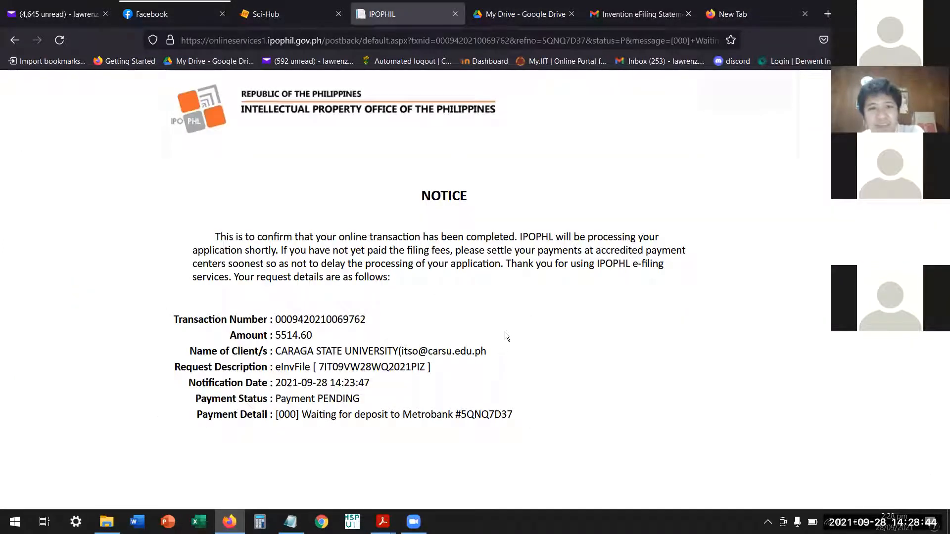
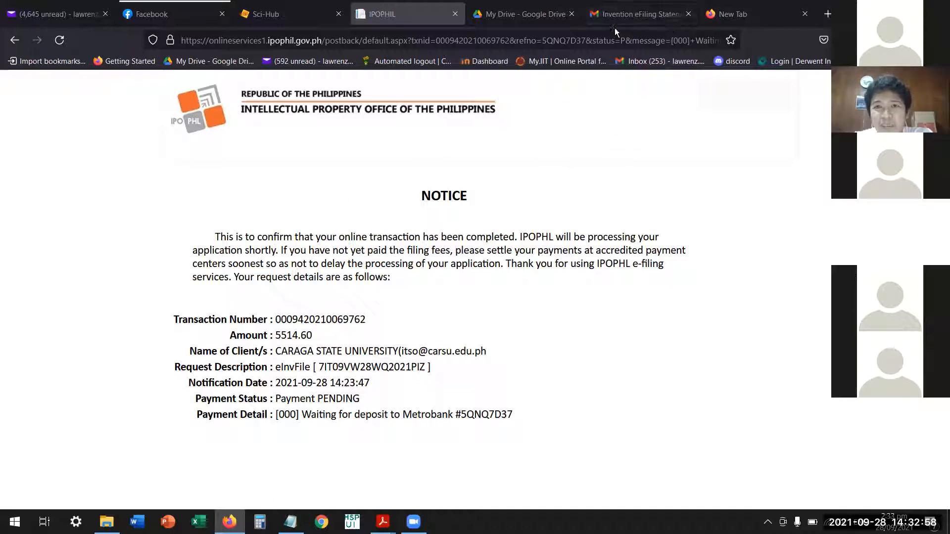
Open Dragonpay's payment instruction e-mail from the Gmail inbox and follow its link to examine the online payment instructions.
click(636, 17)
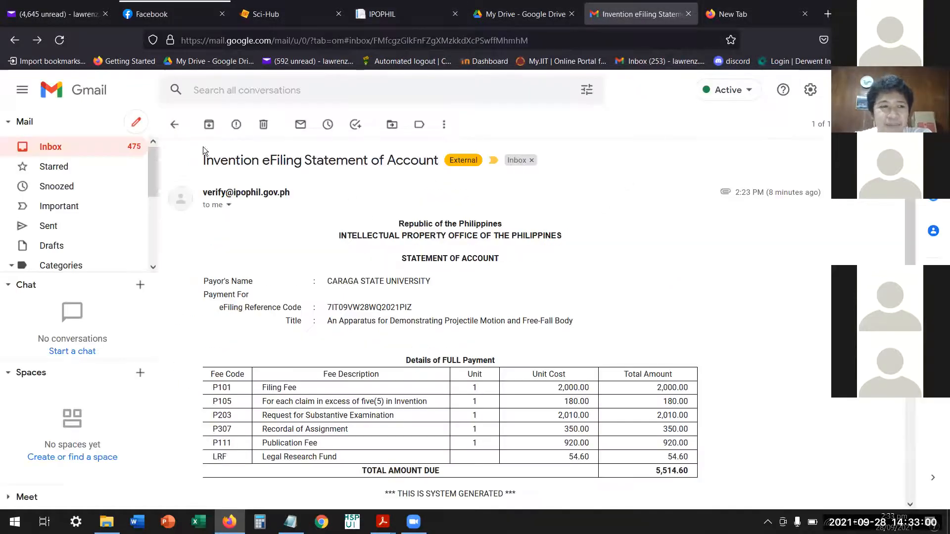
click(52, 148)
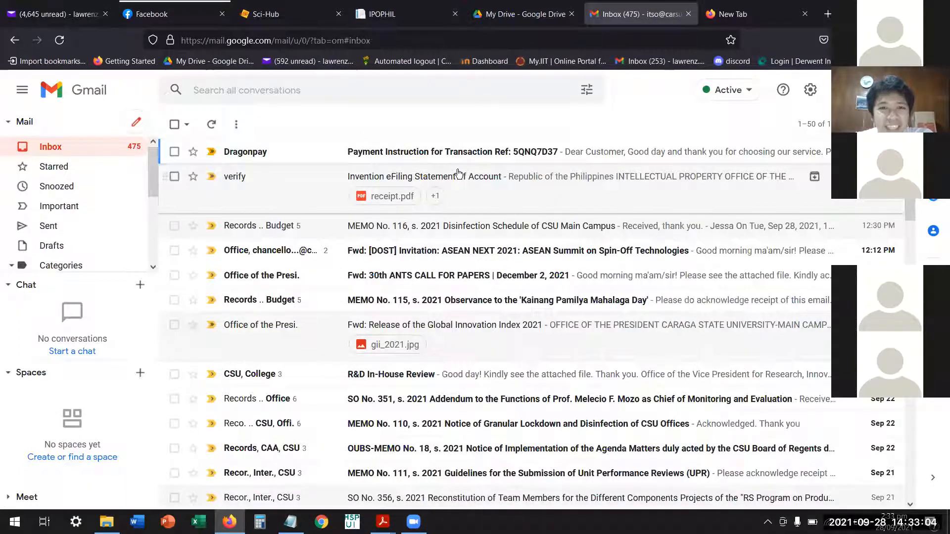
click(463, 154)
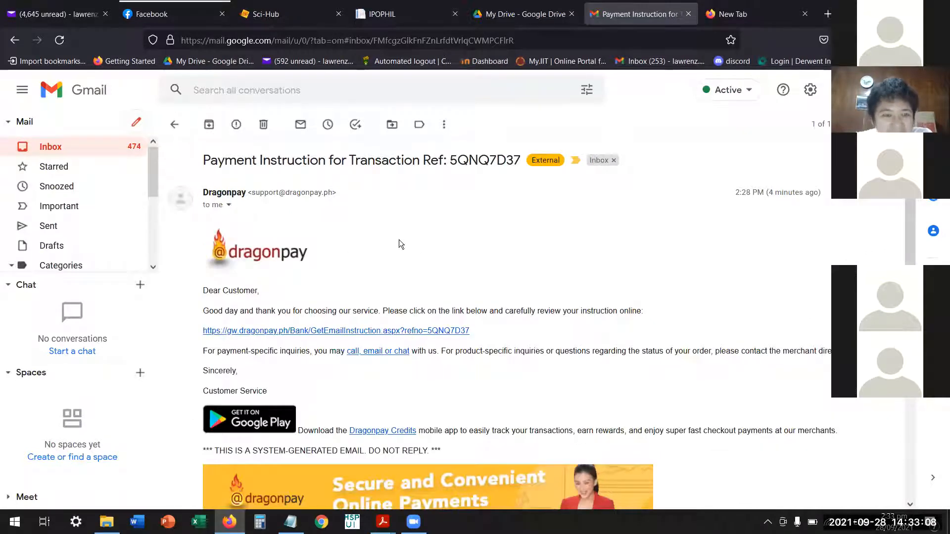
click(335, 333)
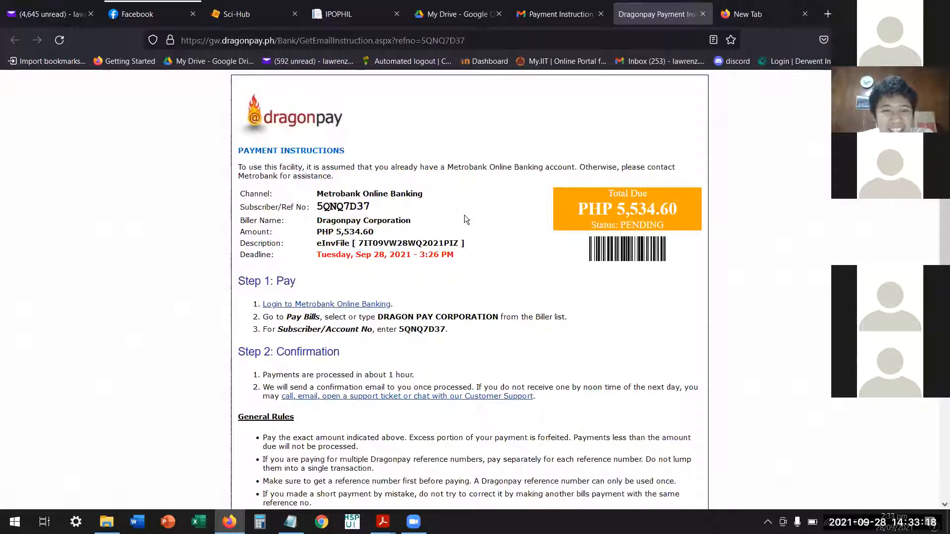
scroll(463, 219, down, 2)
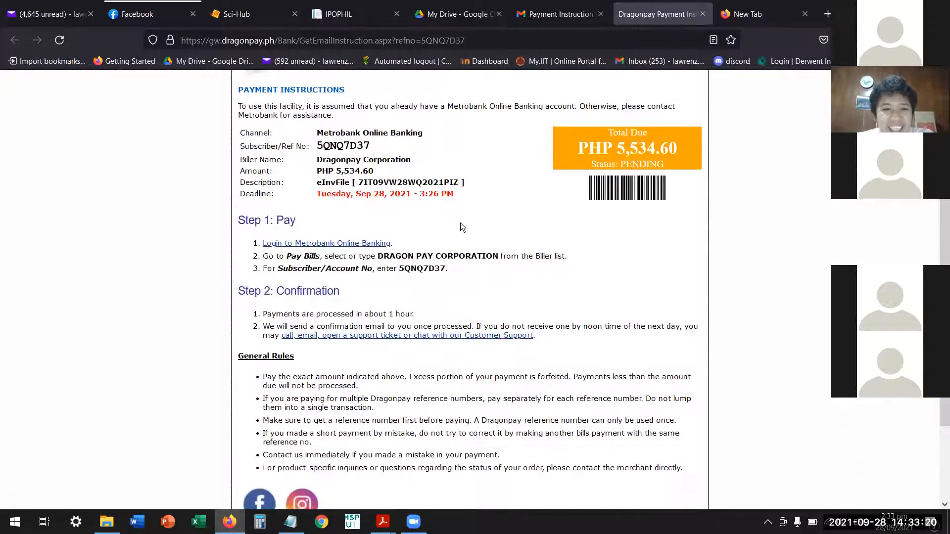
scroll(460, 223, up, 2)
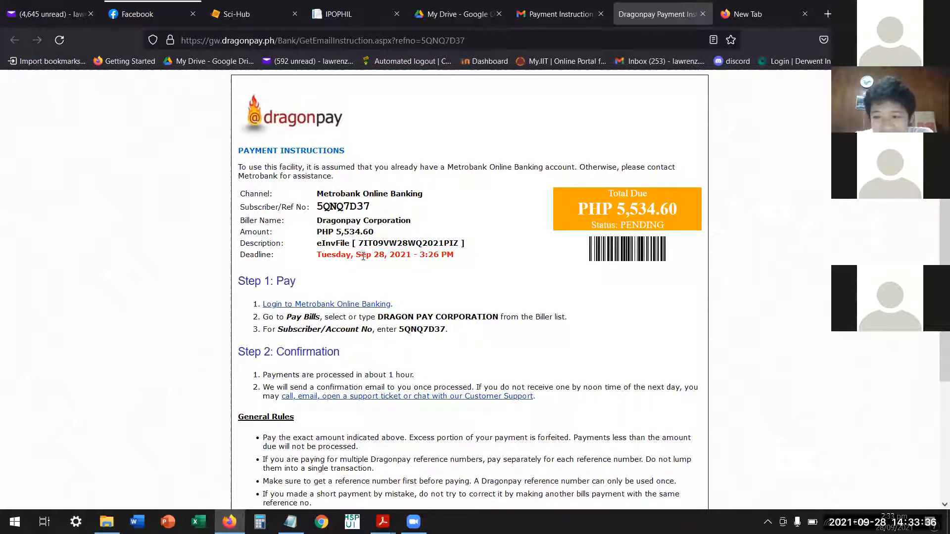
Highlight the deadline time and the Subscriber/Ref No in the Dragonpay payment details.
double_click(440, 254)
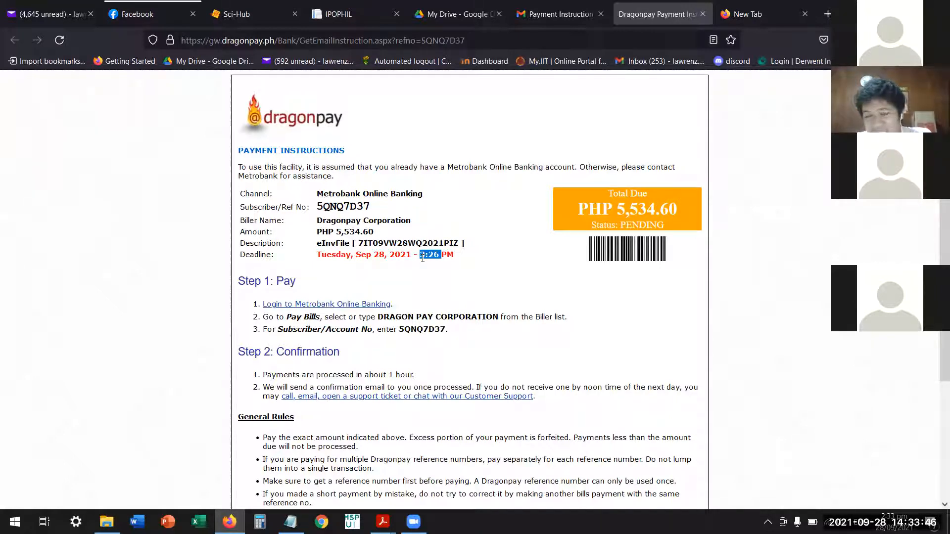
click(428, 283)
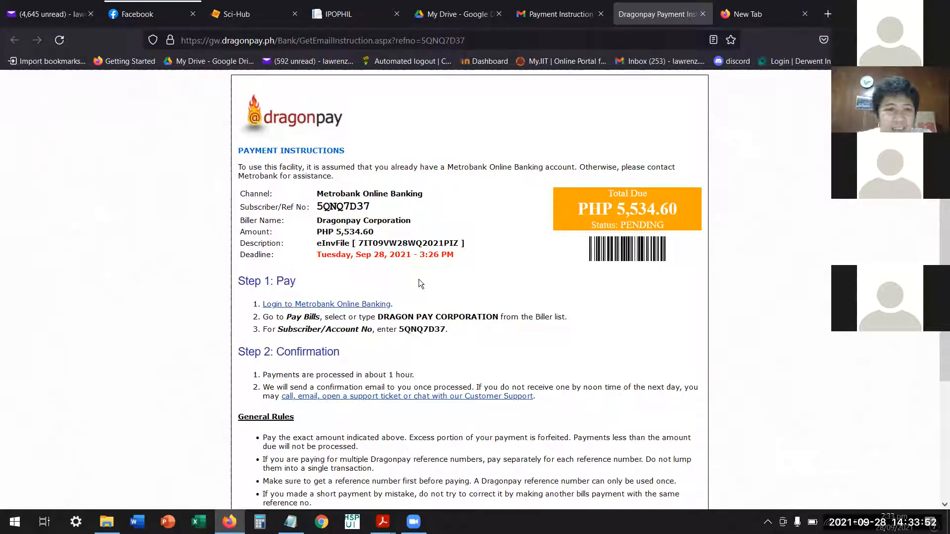
drag(316, 207, 383, 211)
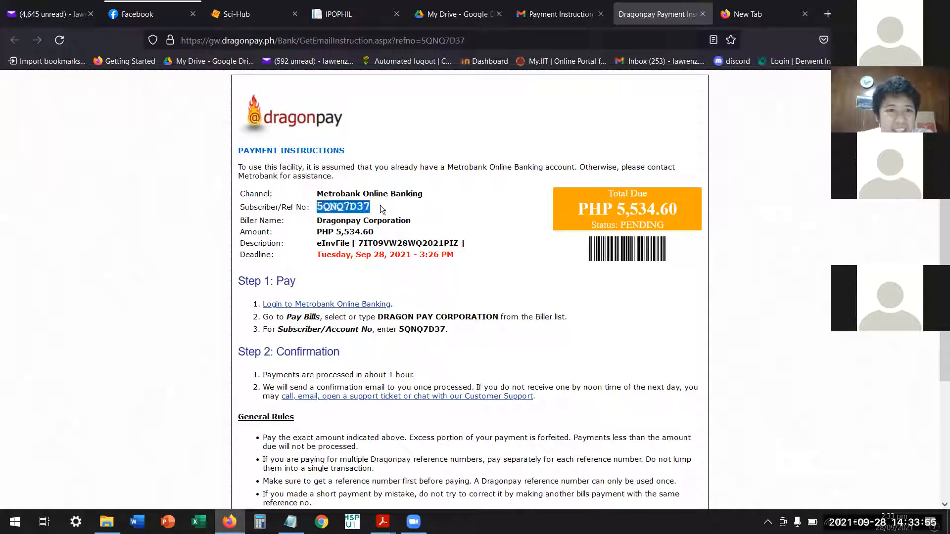
click(422, 292)
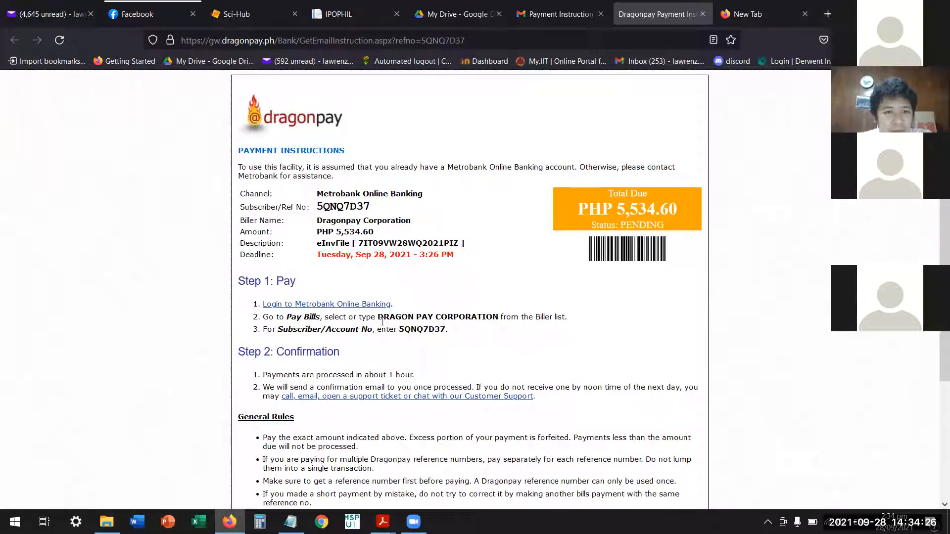
Highlight the biller name and subscriber number in the payment steps, plus the processing time under Confirmation.
mouse_move(493, 321)
mouse_down()
mouse_move(500, 332)
mouse_move(498, 320)
mouse_up()
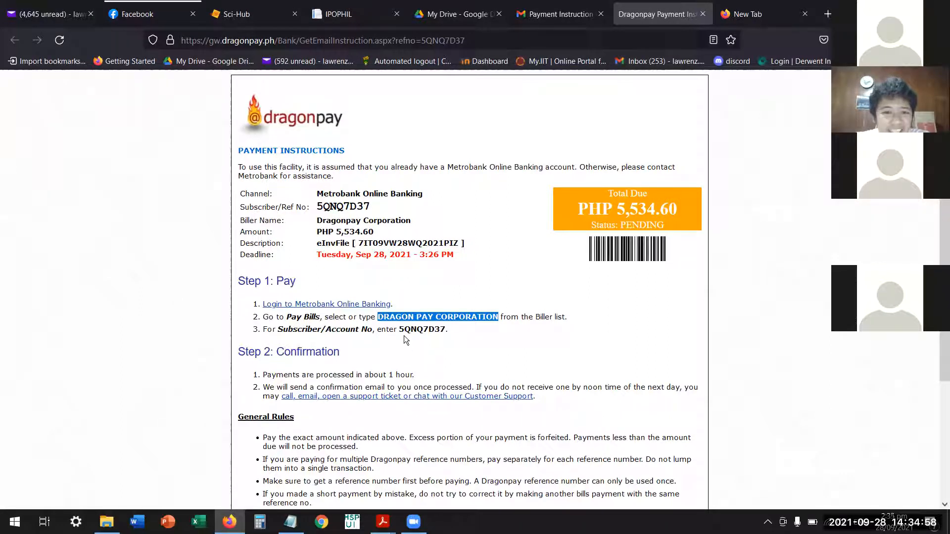
drag(400, 330, 446, 335)
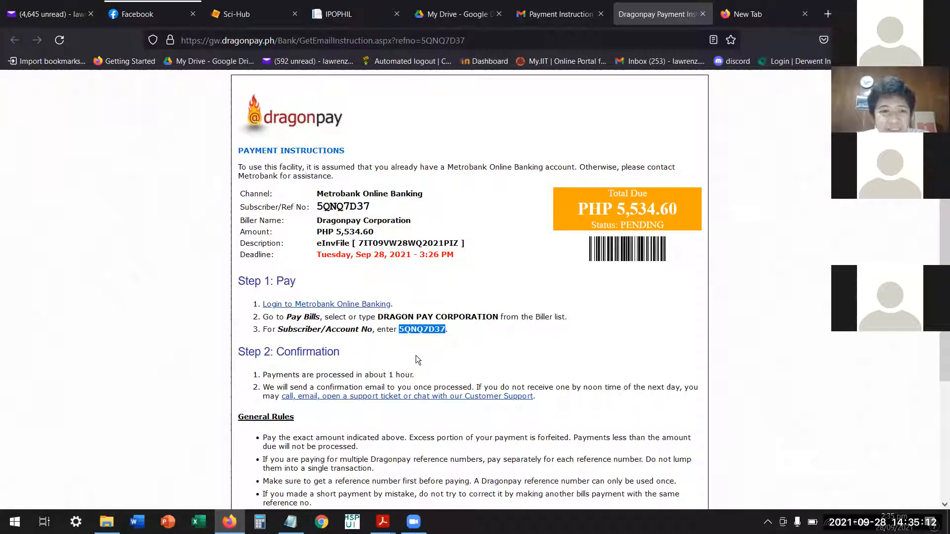
drag(300, 375, 411, 375)
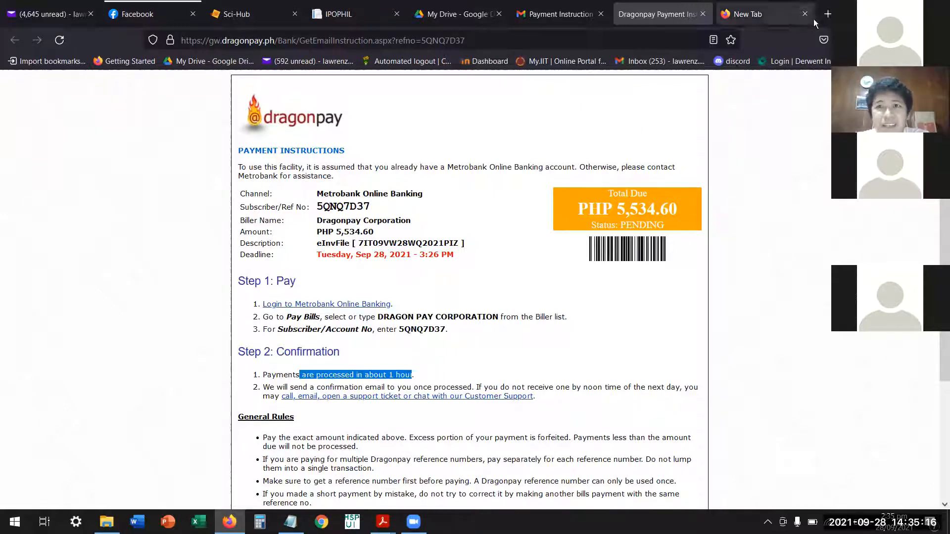
click(780, 14)
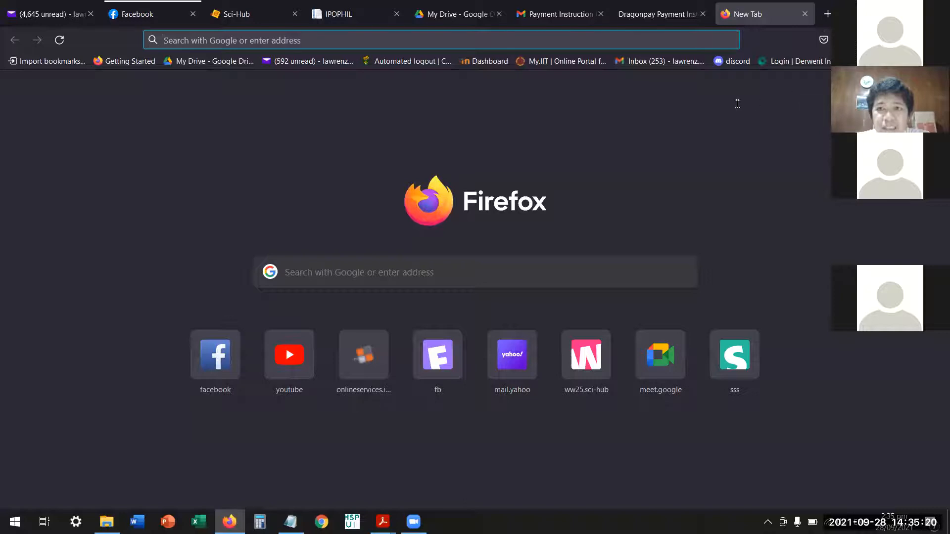
key(super+Down)
click(673, 85)
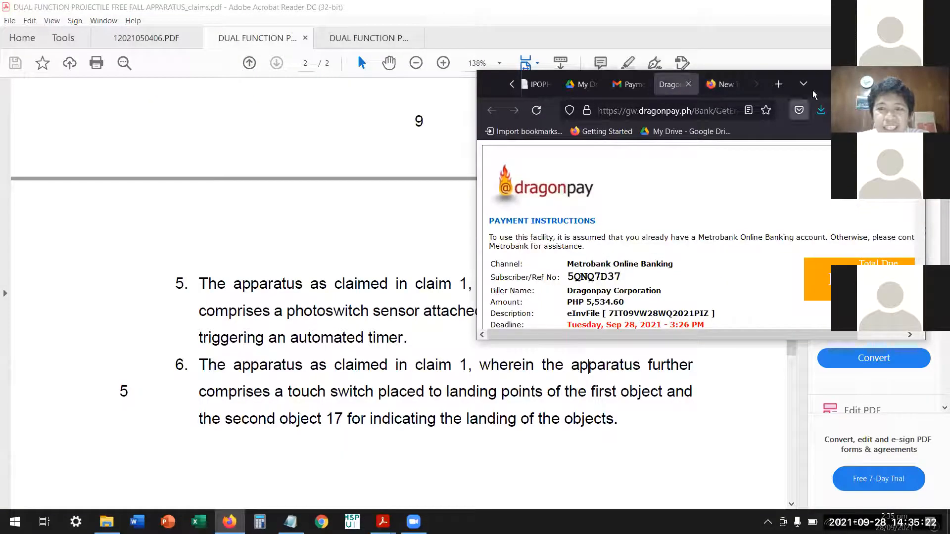
click(883, 83)
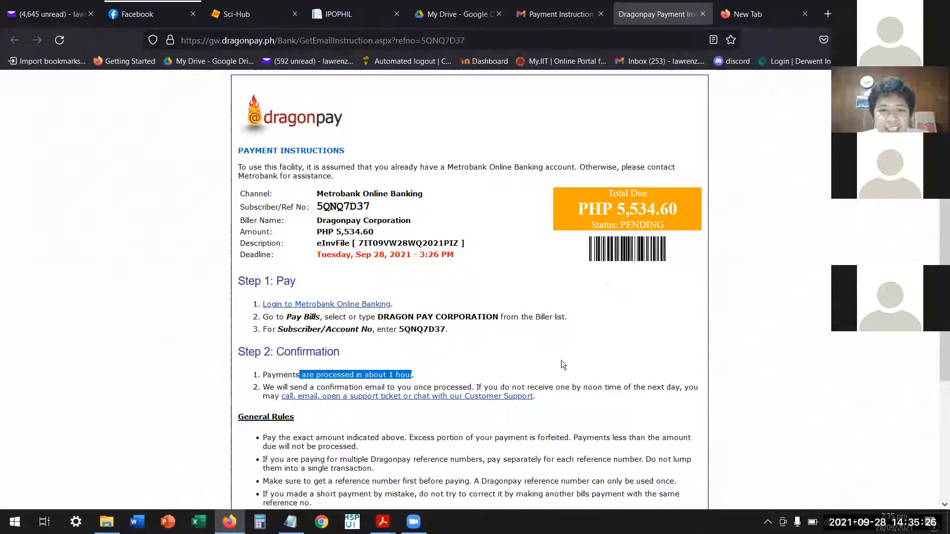
click(470, 343)
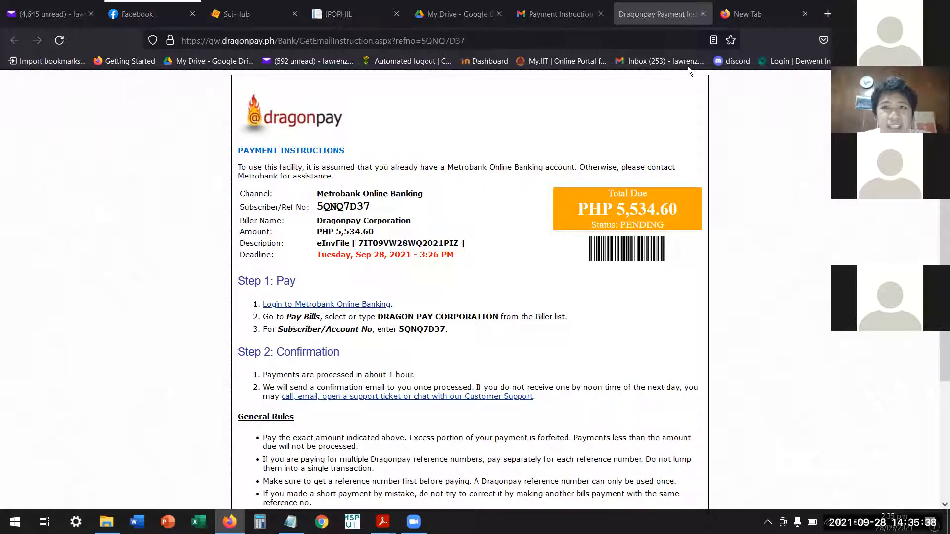
Return to the Gmail inbox and reopen the Invention eFiling Statement of Account e-mail to review its contents.
click(563, 15)
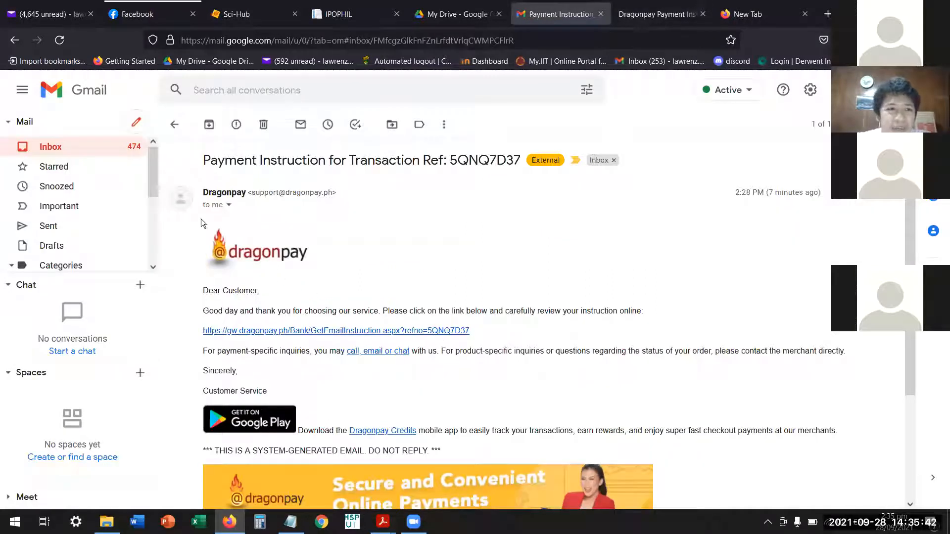
click(81, 148)
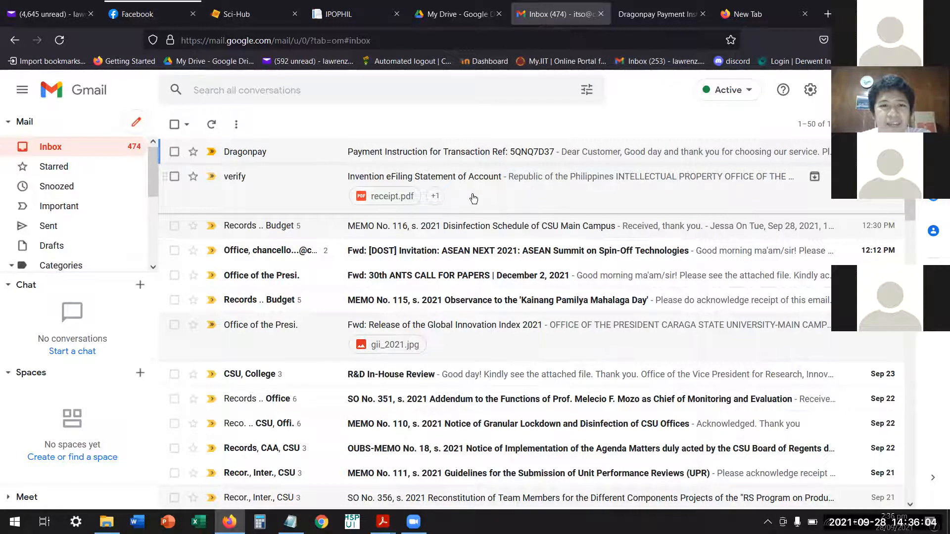
click(437, 202)
scroll(462, 246, down, 8)
scroll(461, 246, up, 7)
scroll(460, 246, up, 1)
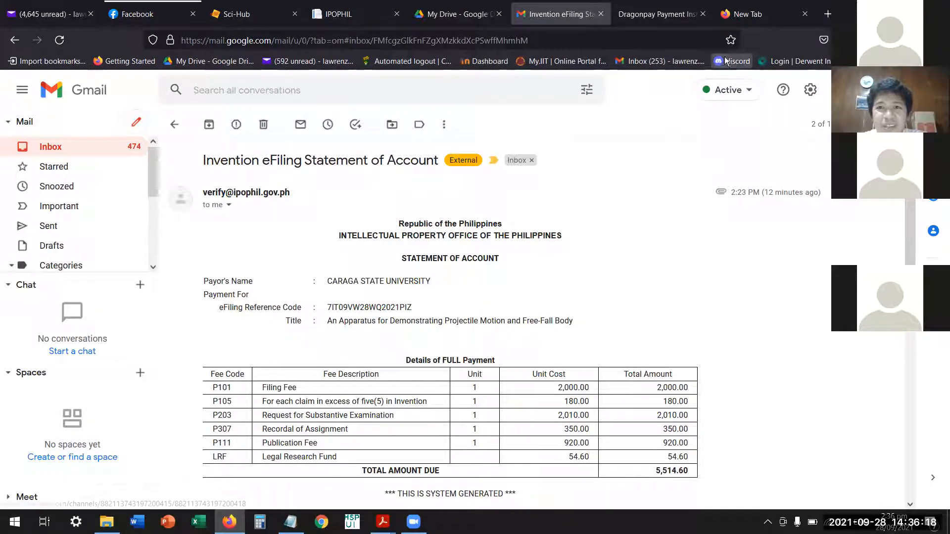
Open the TTLO: CSU IP Portfolio spreadsheet from Google Drive.
click(759, 17)
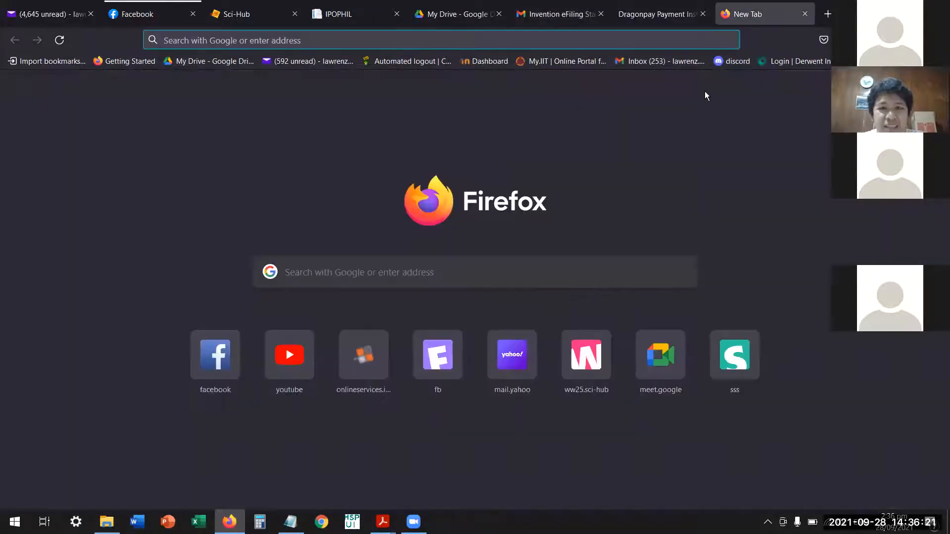
click(464, 13)
double_click(371, 212)
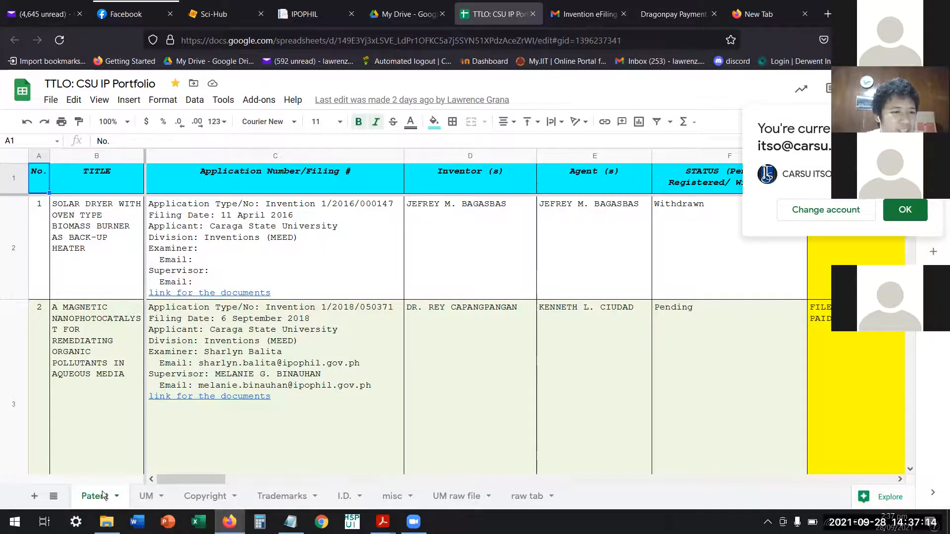
Start a new entry numbered 18 in the first empty row below the Patent sheet's existing records.
scroll(85, 372, down, 15)
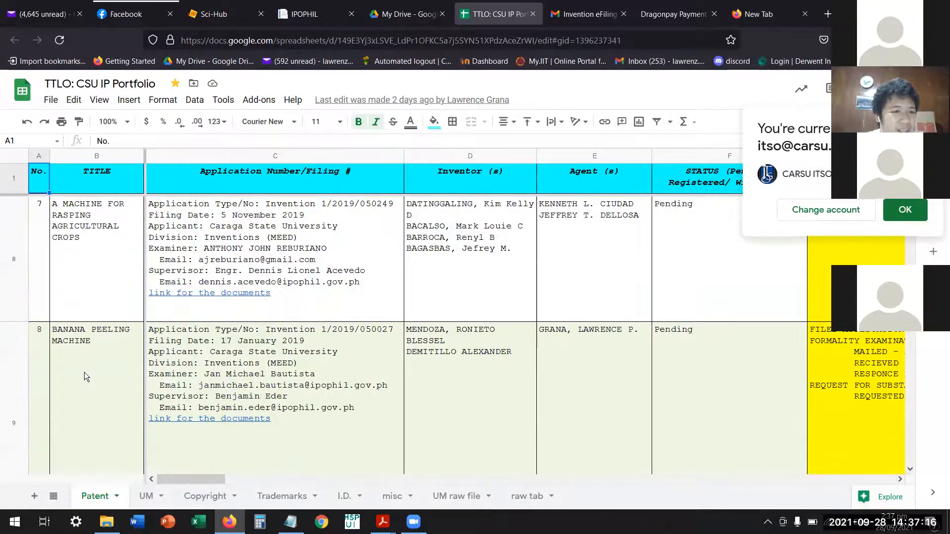
scroll(87, 378, down, 10)
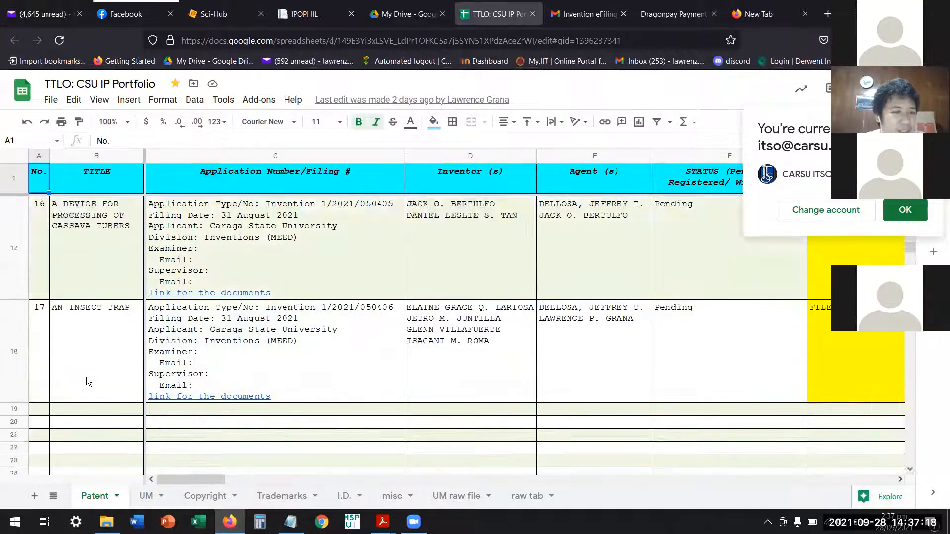
scroll(73, 369, up, 2)
click(39, 413)
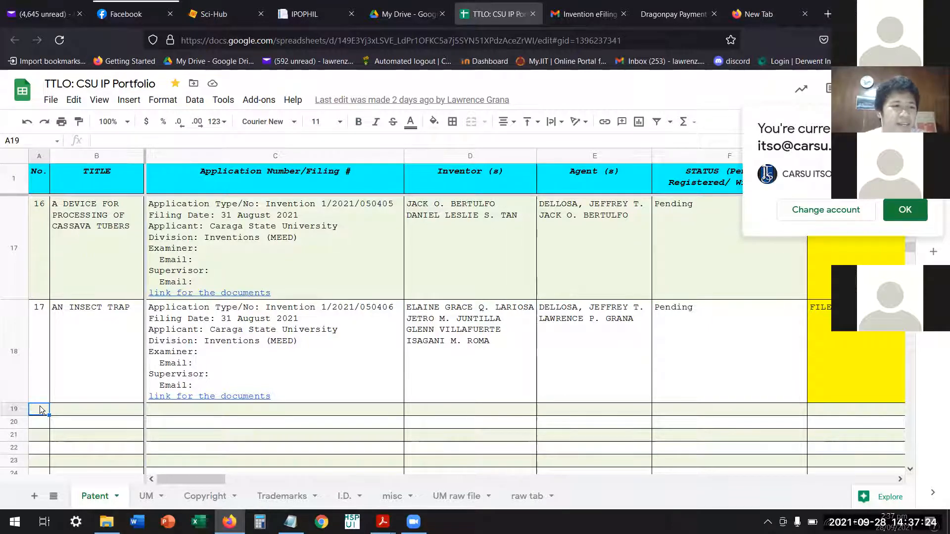
text(18)
key(Tab)
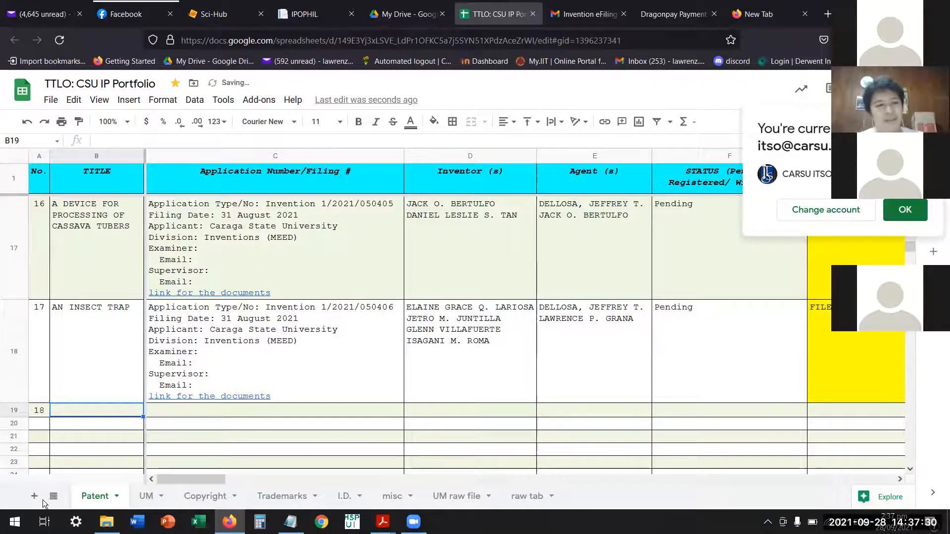
Copy the invention title from the claims PDF and paste "An Apparatus for Demonstrating Projectile Motion and Free-Fall Body" as entry 18's title.
key(alt+Tab)
key(alt+Tab)
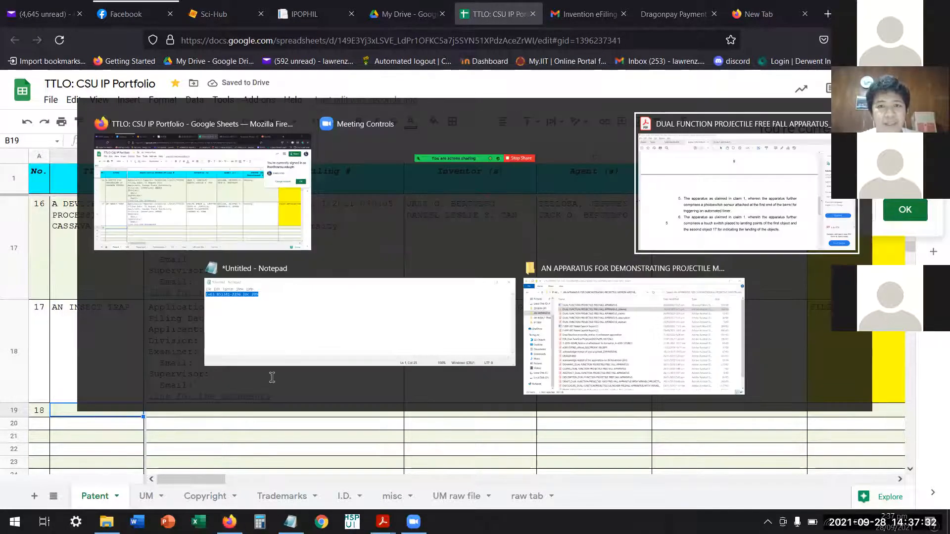
scroll(308, 184, up, 10)
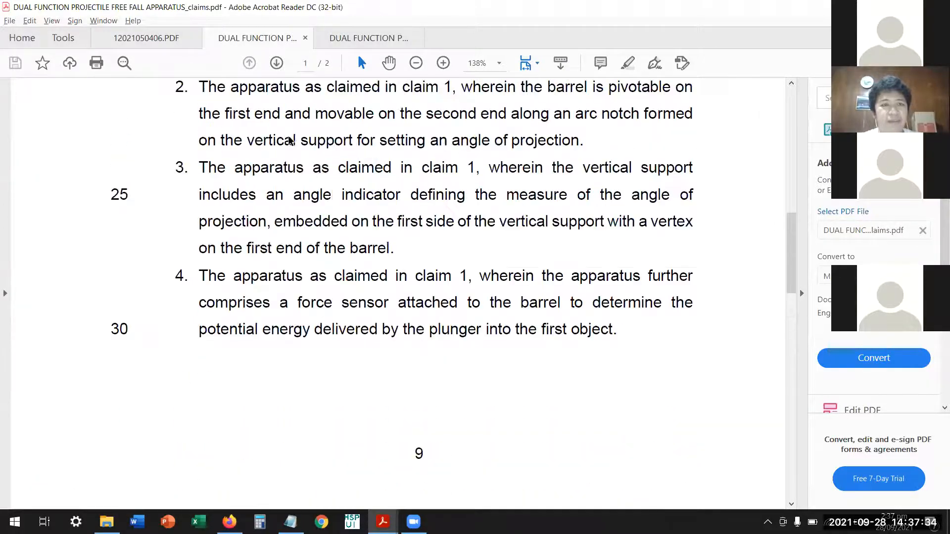
drag(164, 181, 662, 182)
key(ctrl+c)
key(alt+Tab)
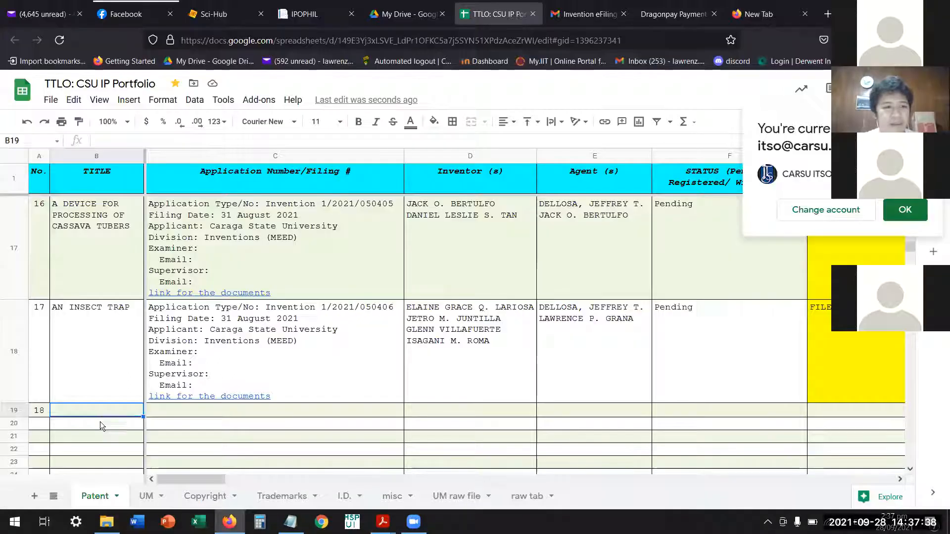
double_click(103, 412)
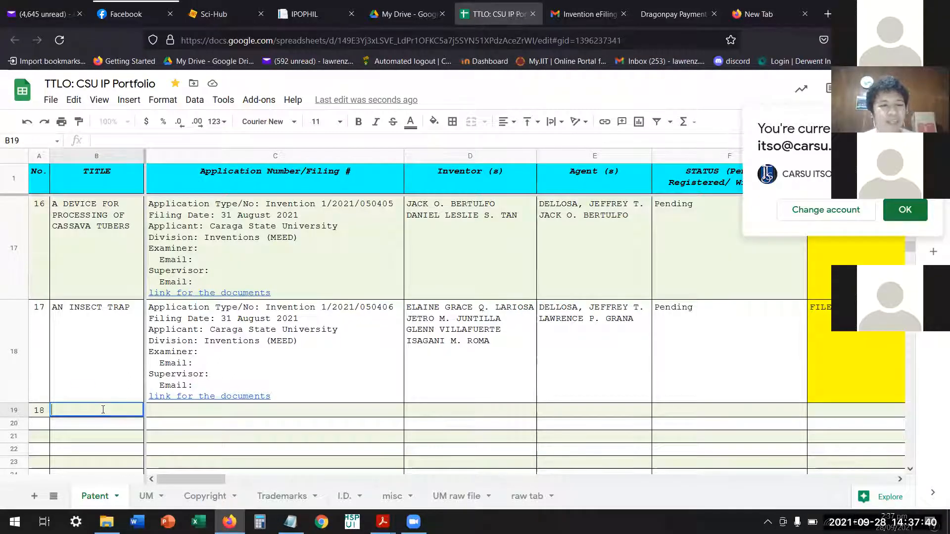
key(ctrl+v)
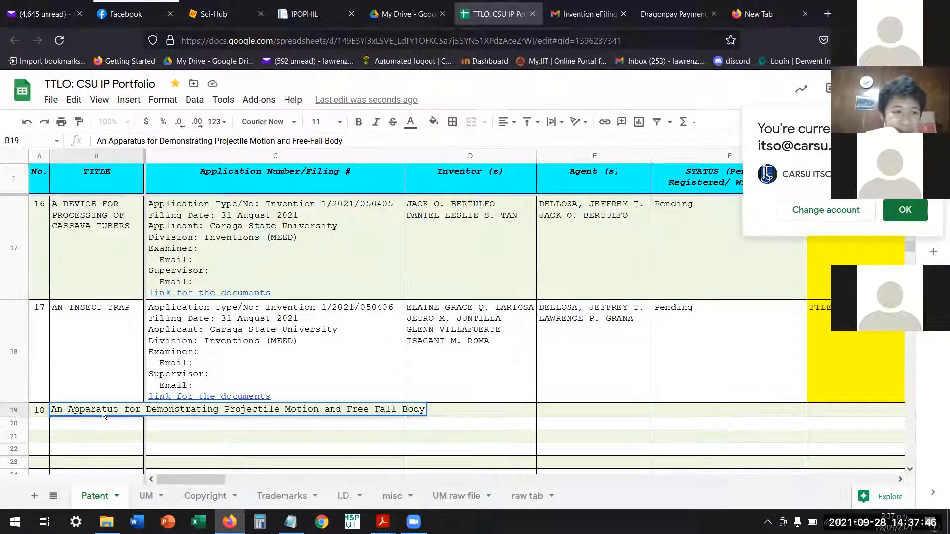
key(Return)
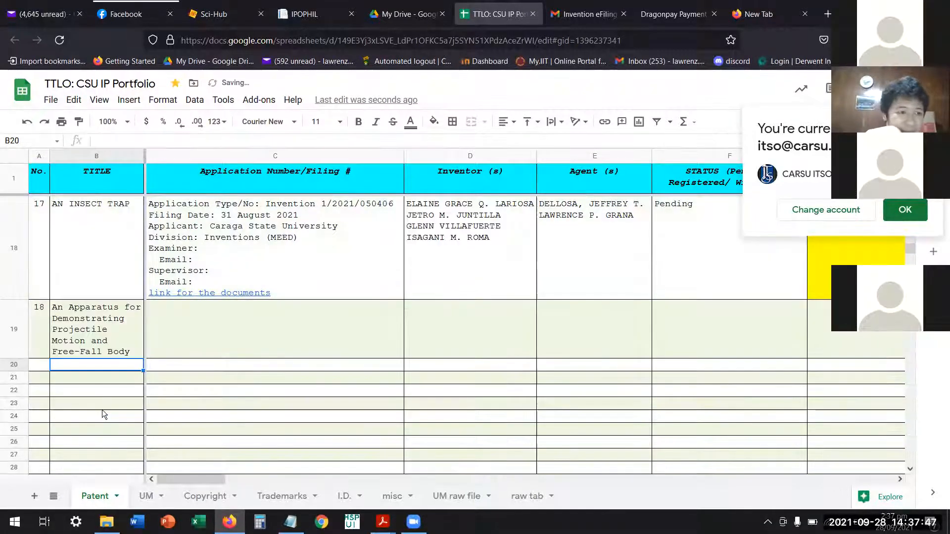
Copy the application details text from the AN INSECT TRAP entry into entry 18's Application Number/Filing # cell.
click(194, 323)
click(118, 341)
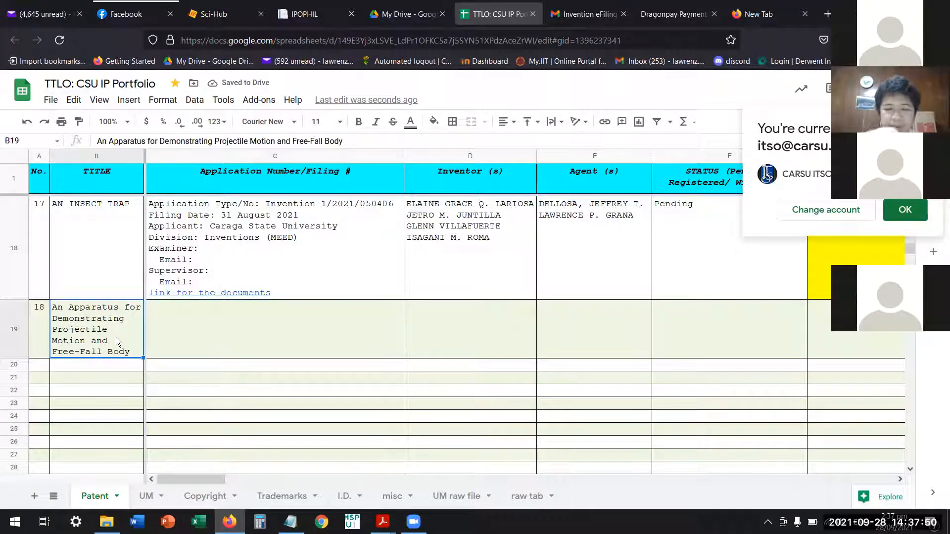
key(Tab)
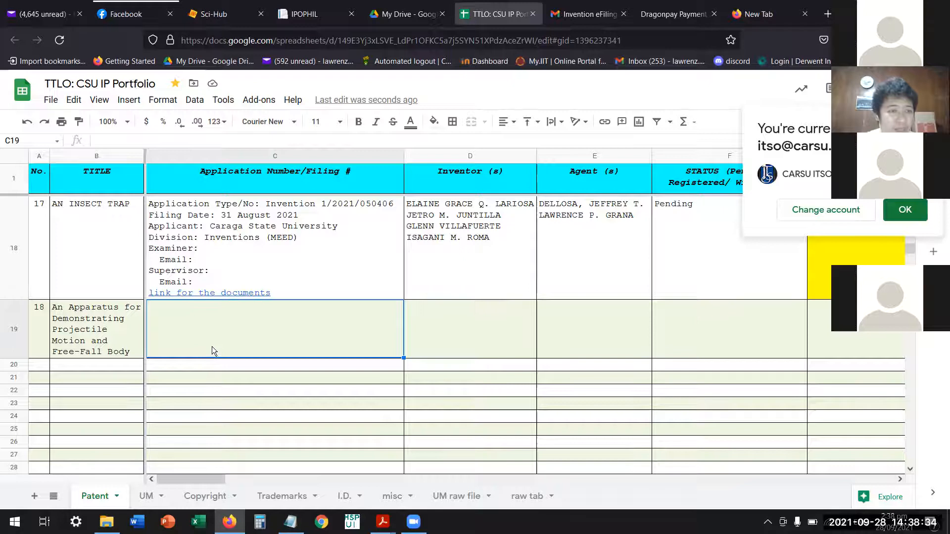
scroll(211, 347, up, 1)
scroll(211, 348, down, 1)
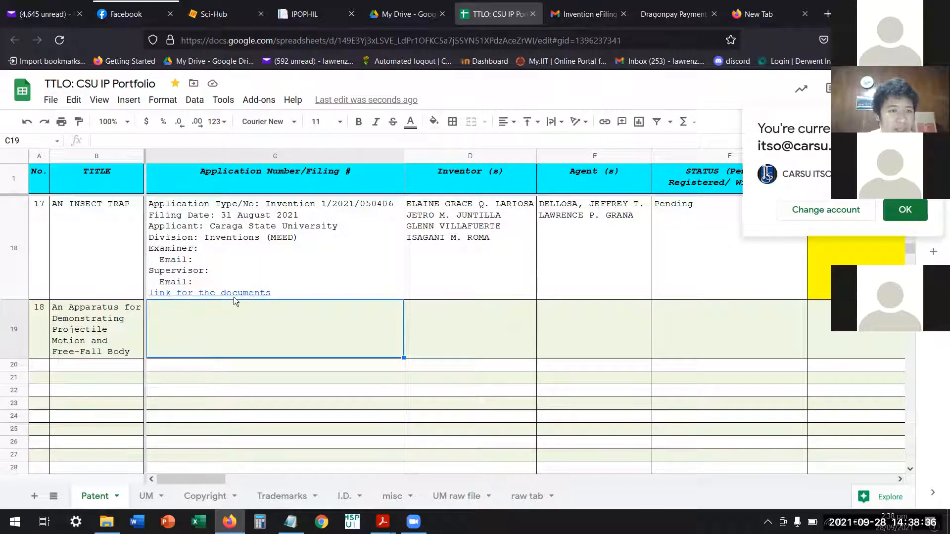
click(318, 267)
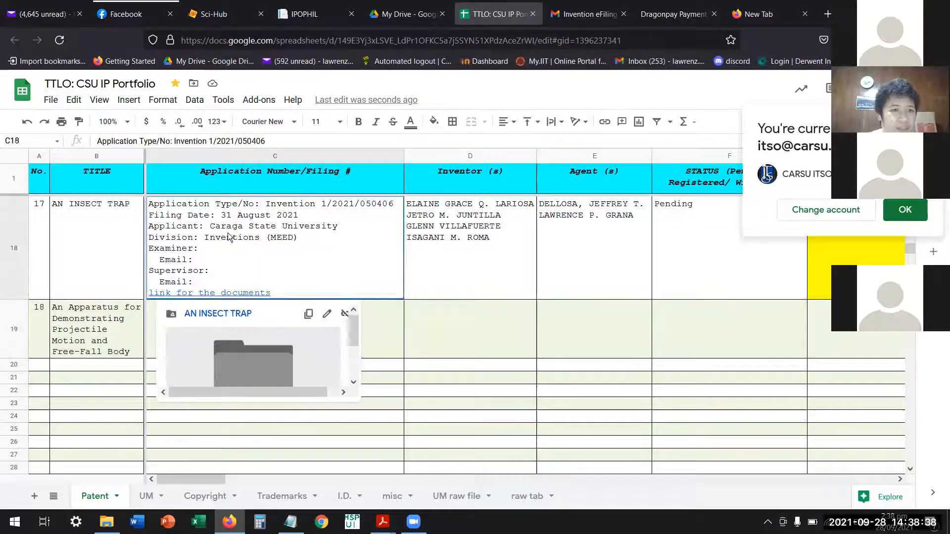
double_click(295, 281)
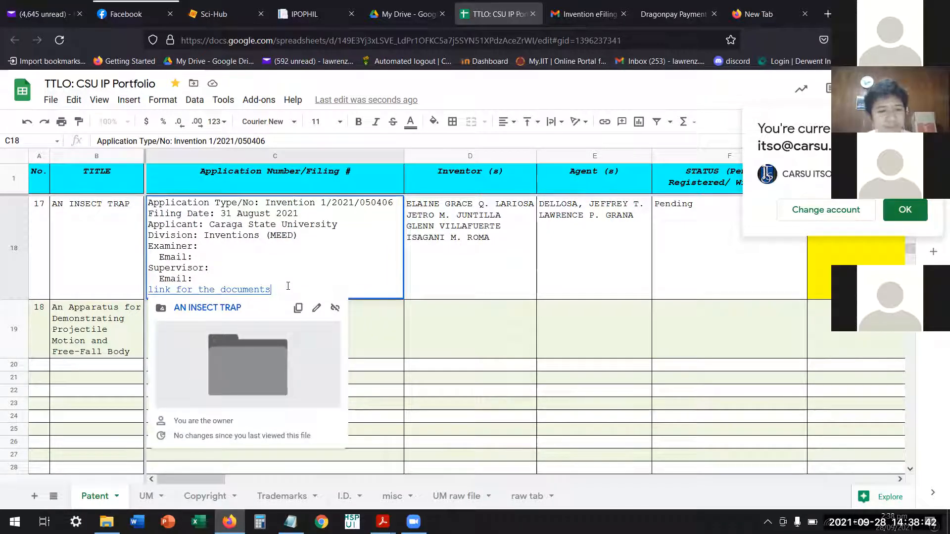
key(ctrl+a)
key(ctrl+c)
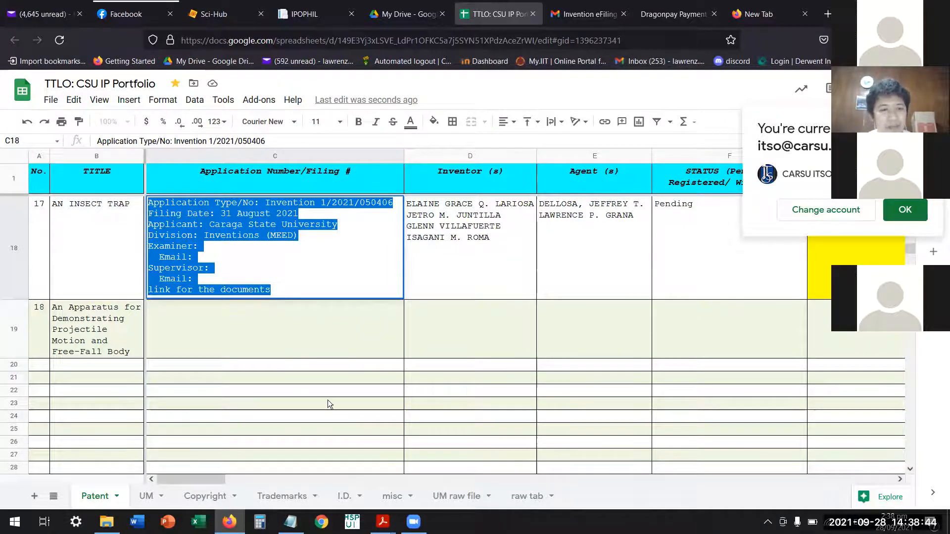
click(316, 326)
key(ctrl+v)
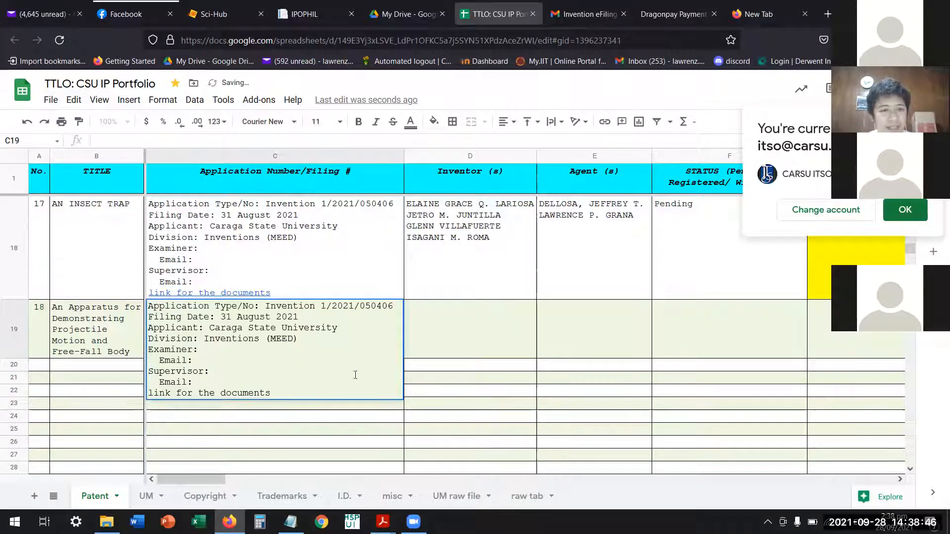
Clear the copied application type and number after "Application Type/No:" in entry 18's filing details.
double_click(340, 327)
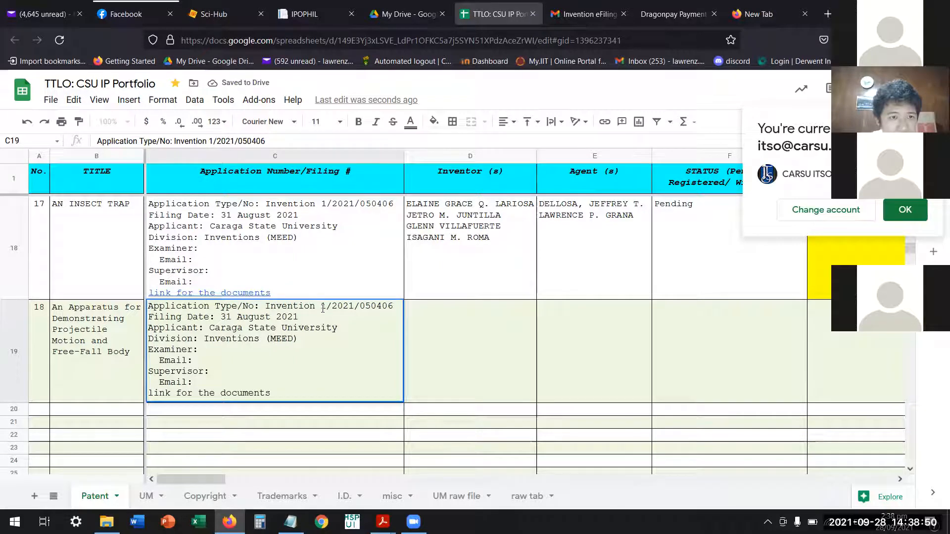
drag(324, 308, 391, 306)
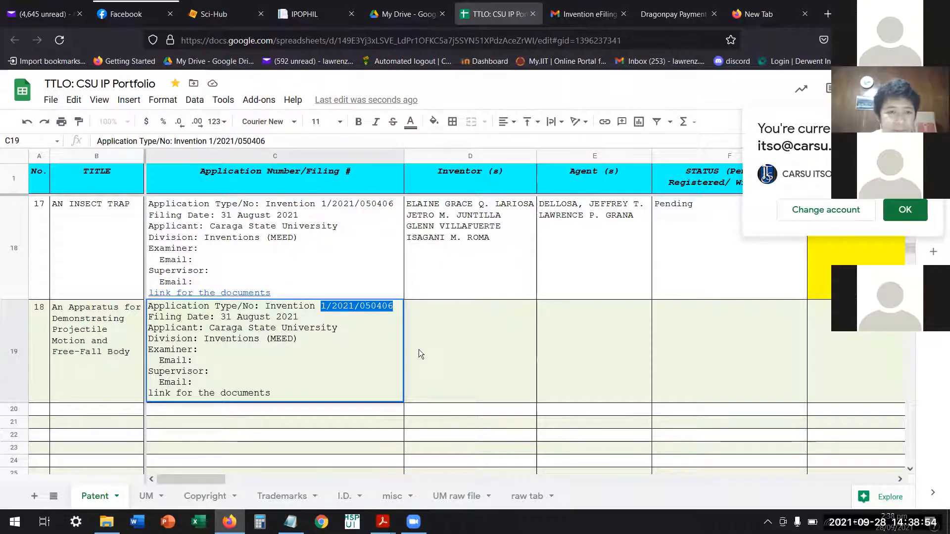
key(BackSpace)
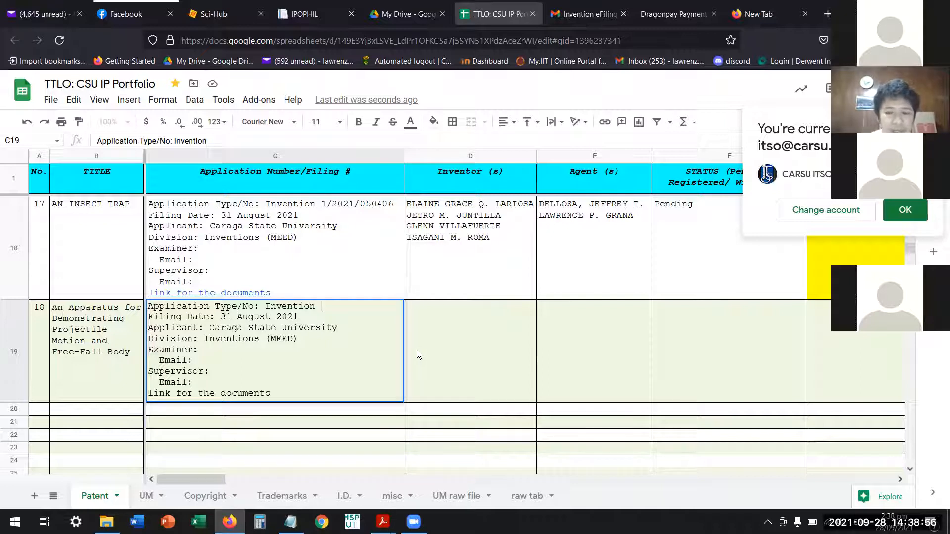
key(BackSpace)
key(BackSpace)
key(BackSpace)
key(BackSpace)
key(BackSpace)
key(BackSpace)
key(BackSpace)
key(BackSpace)
key(BackSpace)
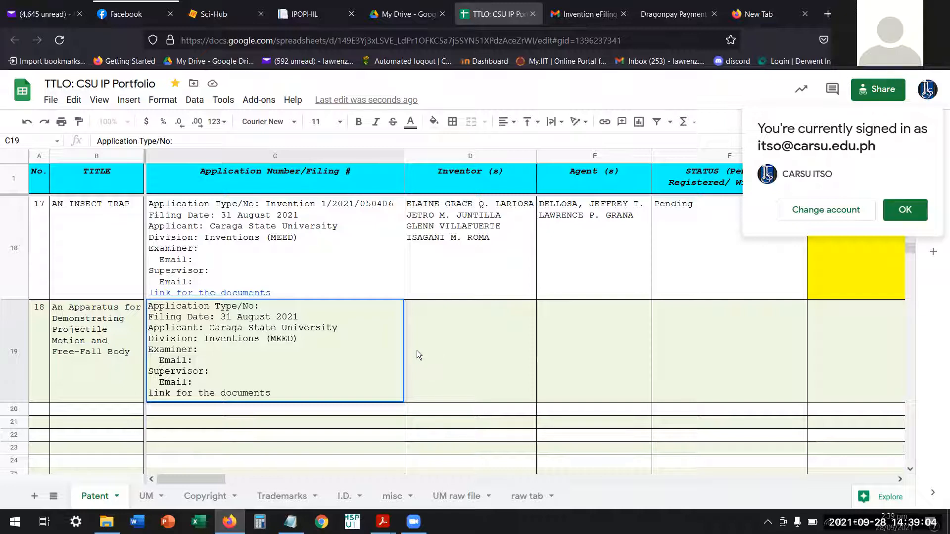
key(Return)
click(359, 348)
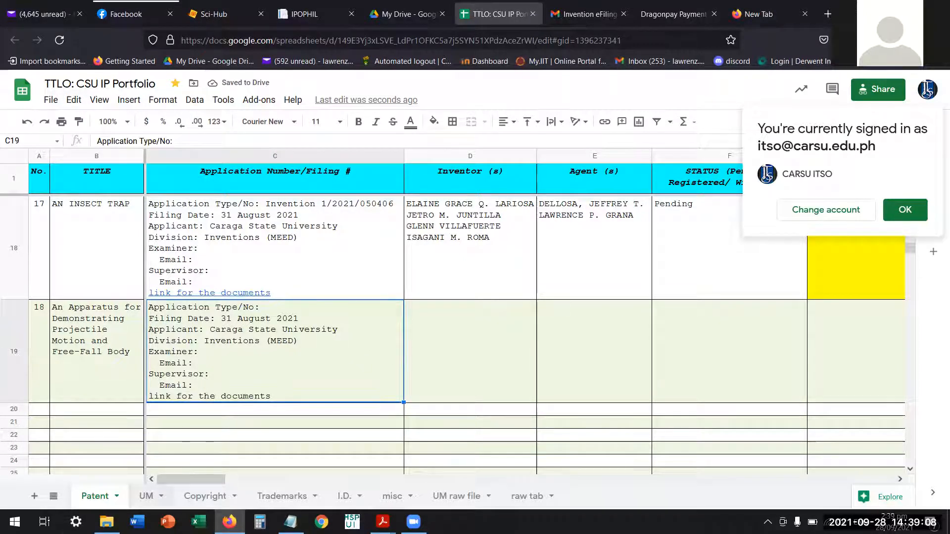
Open the official electronic receipt PDF from the SNAIL COLLECTING DEVICE folder inside IP APPLICATION.
mouse_move(107, 522)
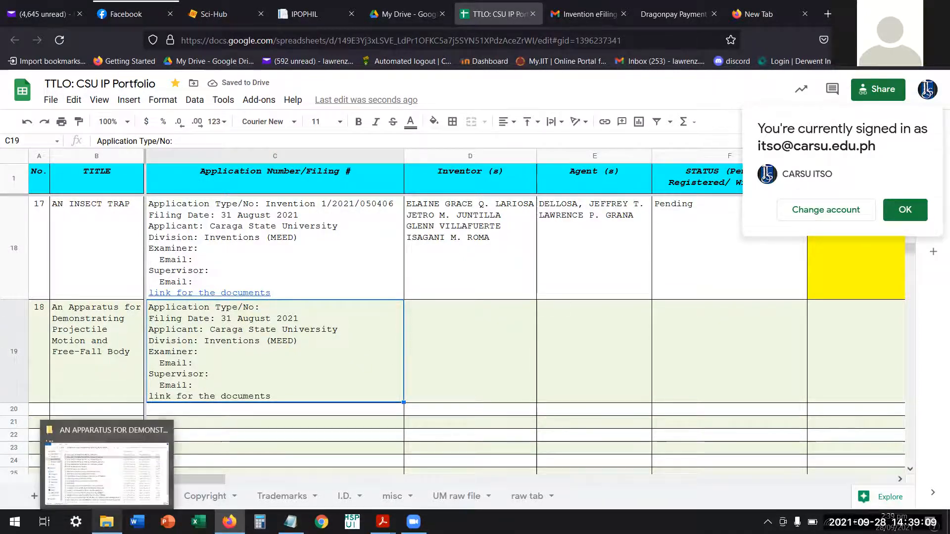
click(112, 482)
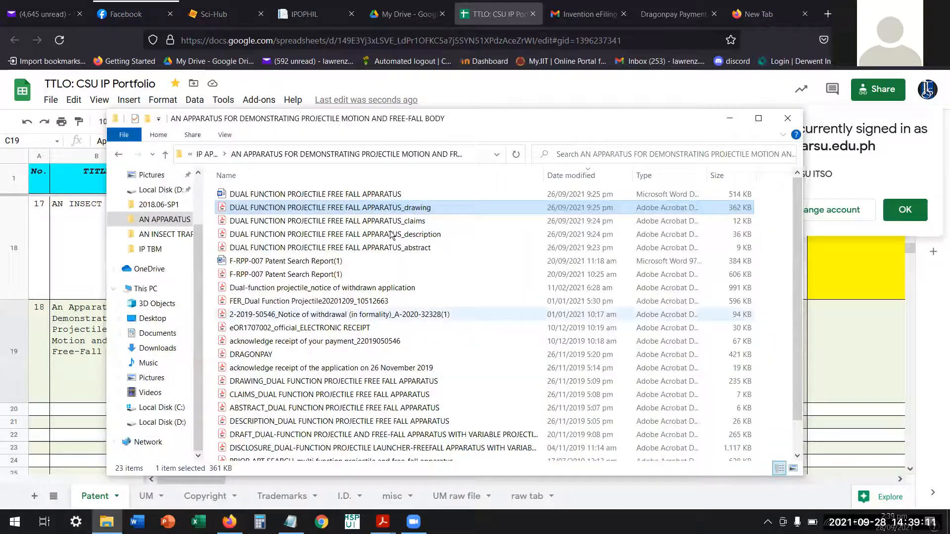
click(208, 154)
scroll(329, 406, down, 2)
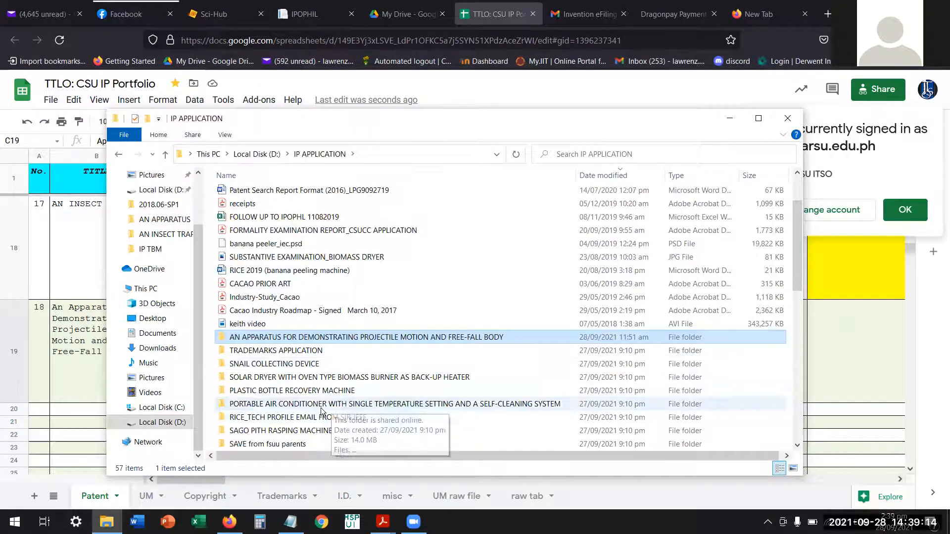
click(284, 369)
double_click(283, 365)
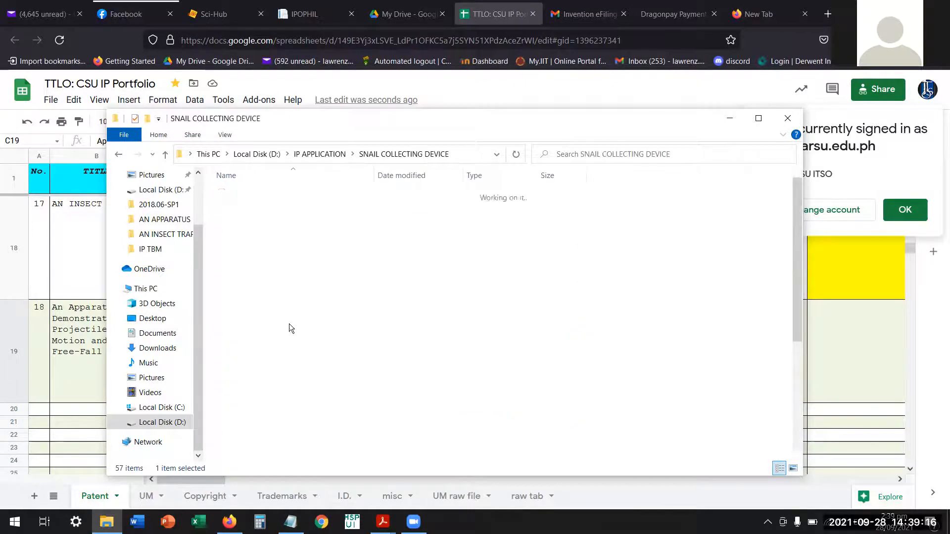
click(280, 235)
double_click(280, 235)
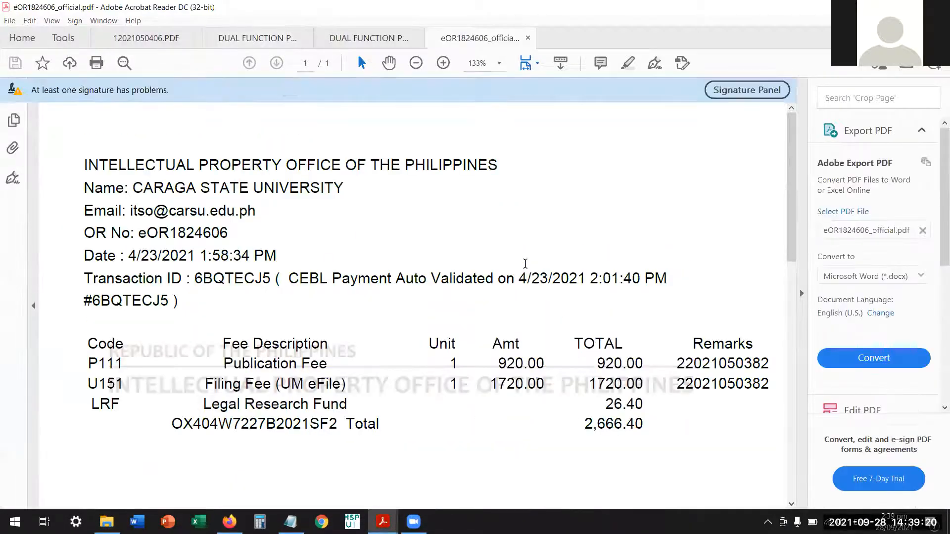
Examine the receipt's payment details and fee table, focusing on the application number in the Publication Fee's Remarks column.
scroll(520, 274, down, 1)
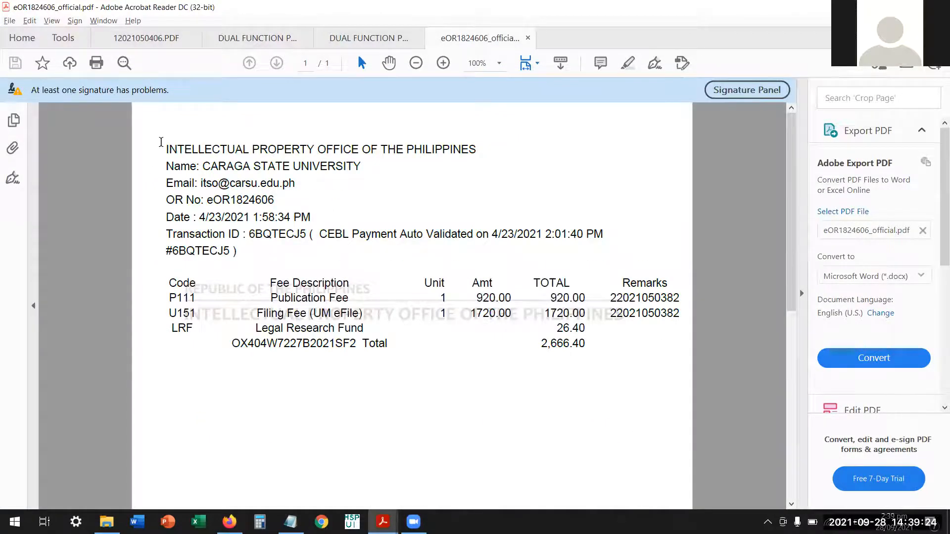
drag(169, 144, 582, 374)
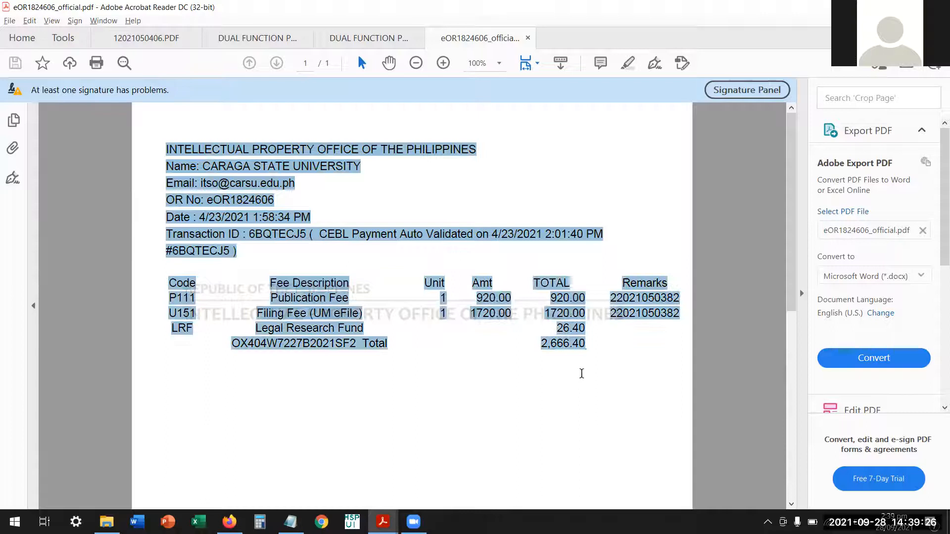
click(461, 412)
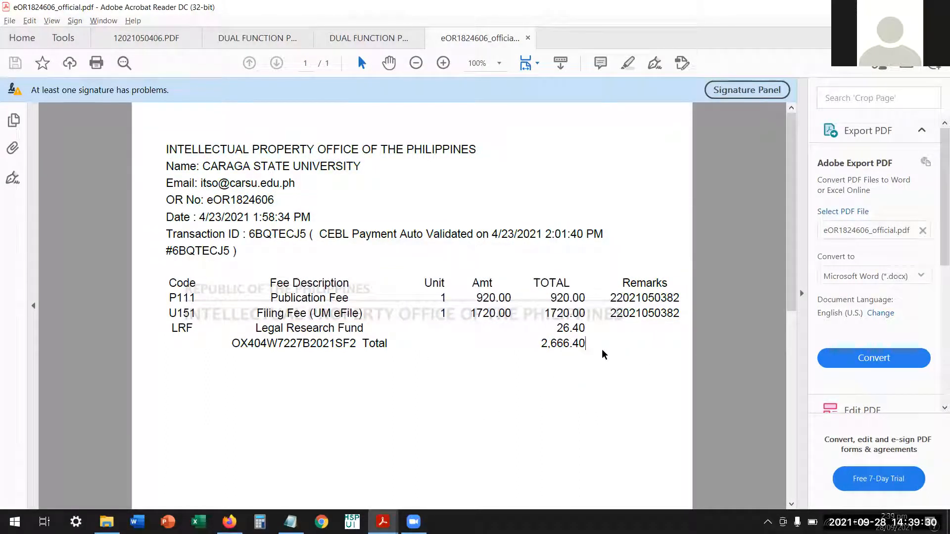
drag(612, 299, 671, 304)
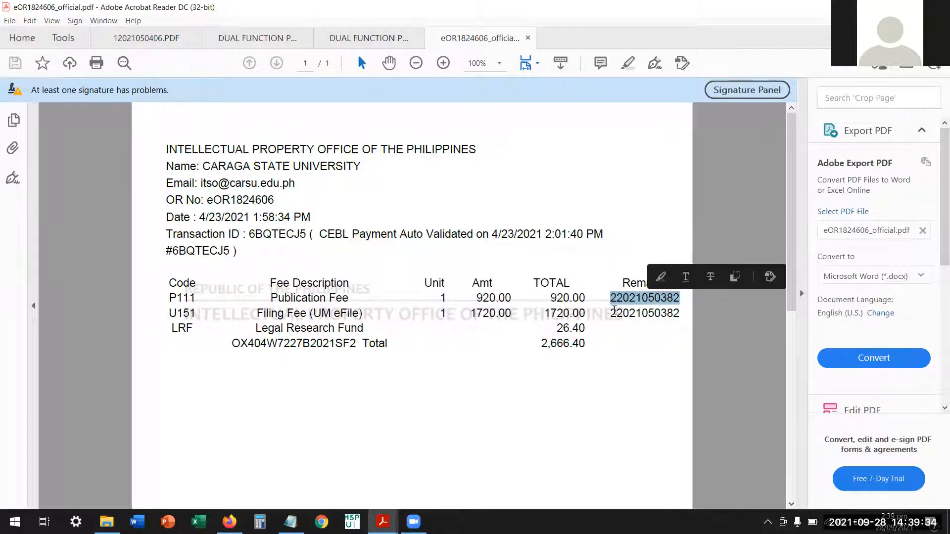
click(613, 299)
drag(610, 299, 679, 303)
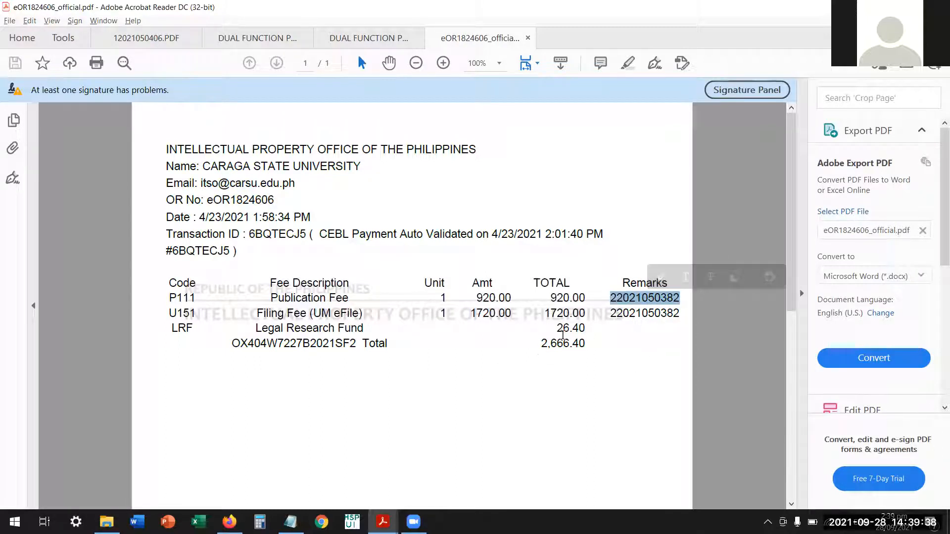
click(580, 347)
drag(612, 298, 677, 295)
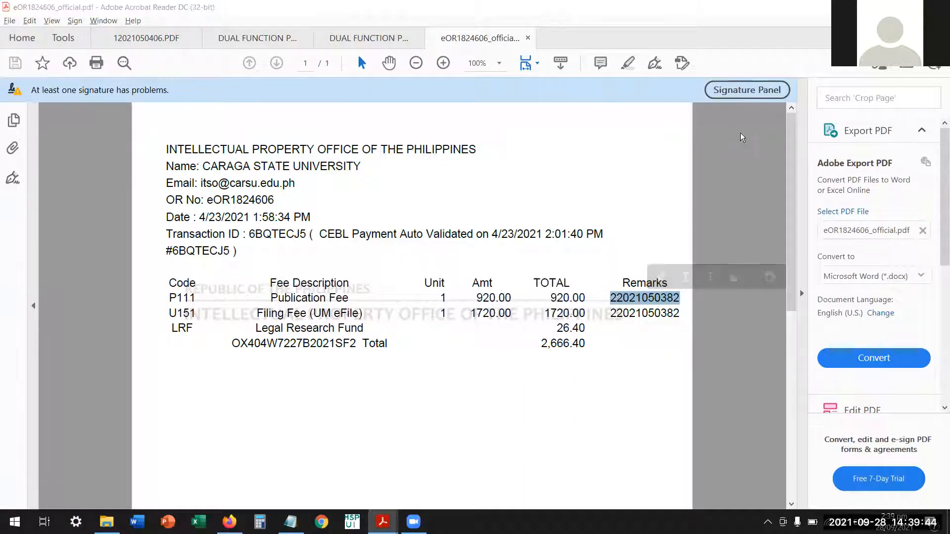
Return to the portfolio spreadsheet and set entry 18's filing date to 28 September 2021.
key(alt+Tab)
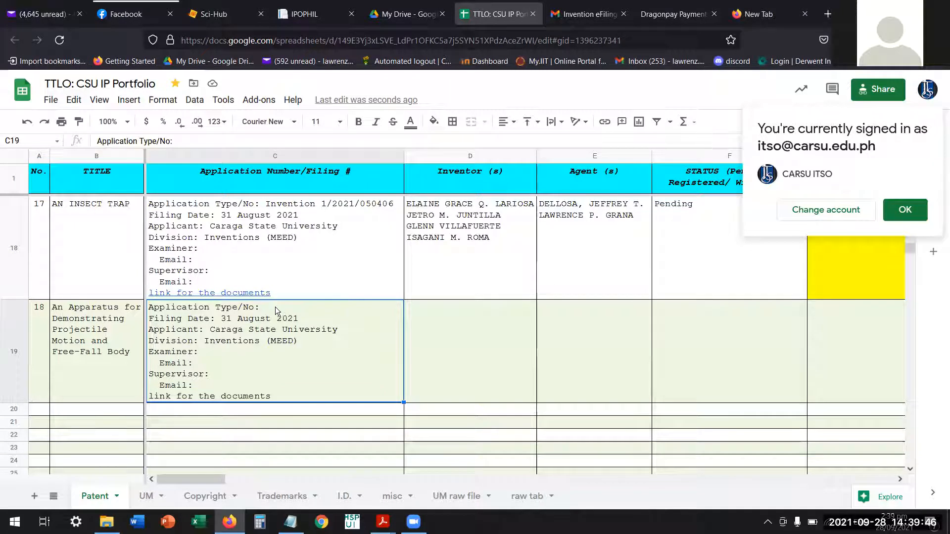
double_click(292, 306)
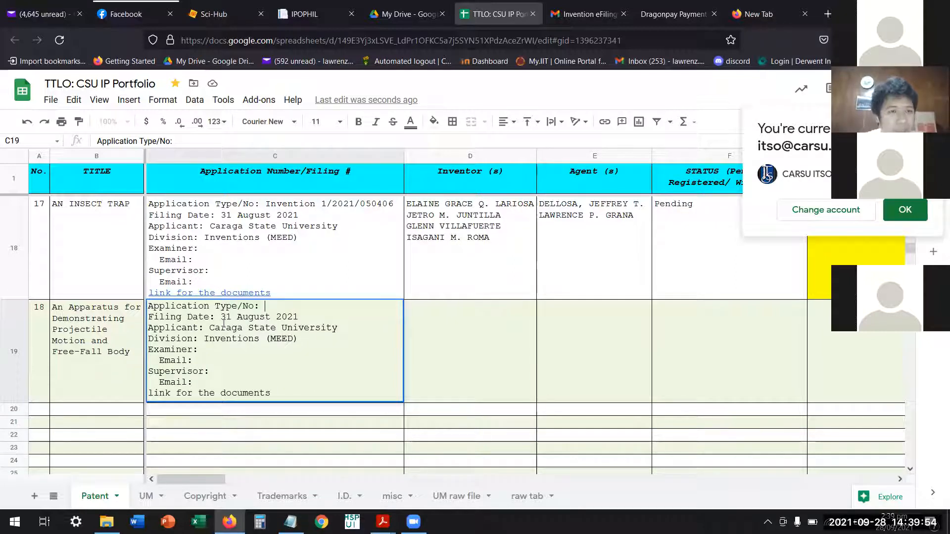
drag(221, 320, 304, 320)
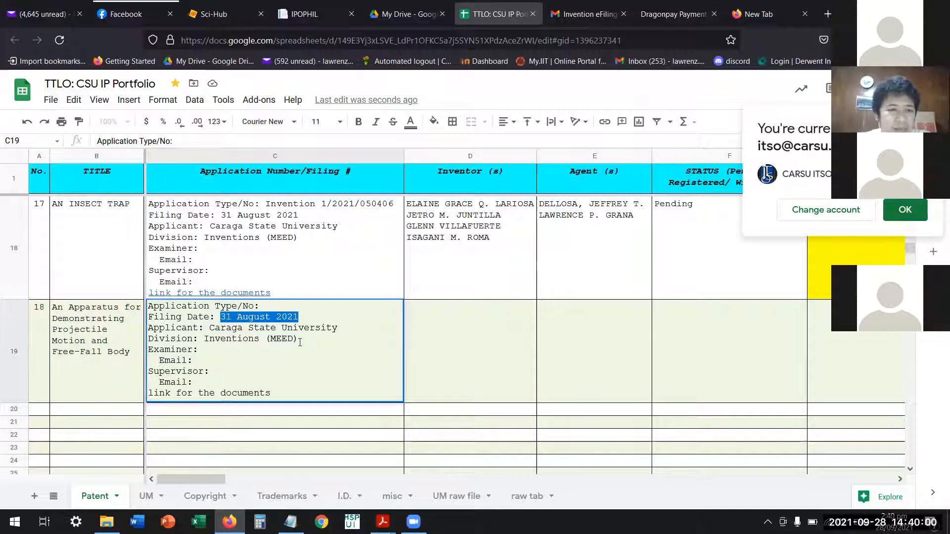
click(300, 318)
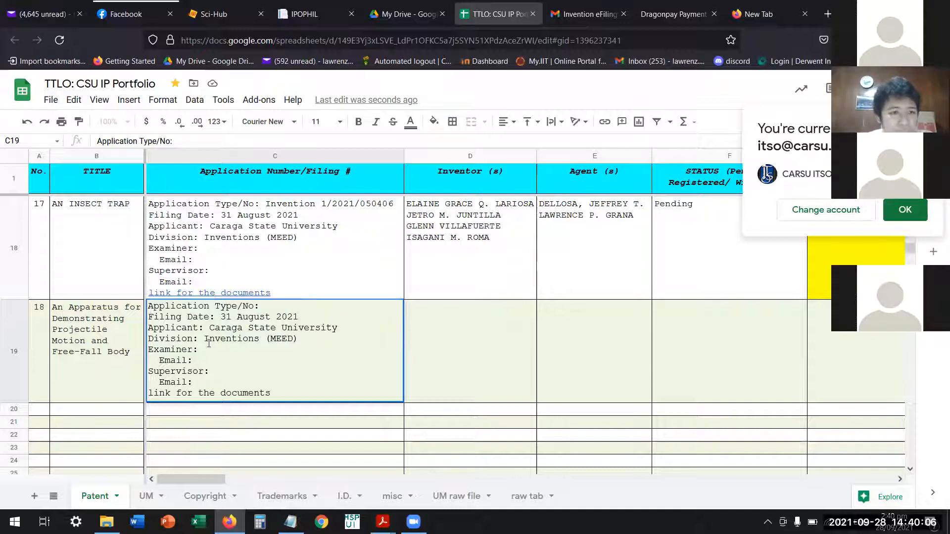
mouse_move(220, 318)
mouse_down()
mouse_move(250, 321)
mouse_move(231, 317)
mouse_up()
text(28)
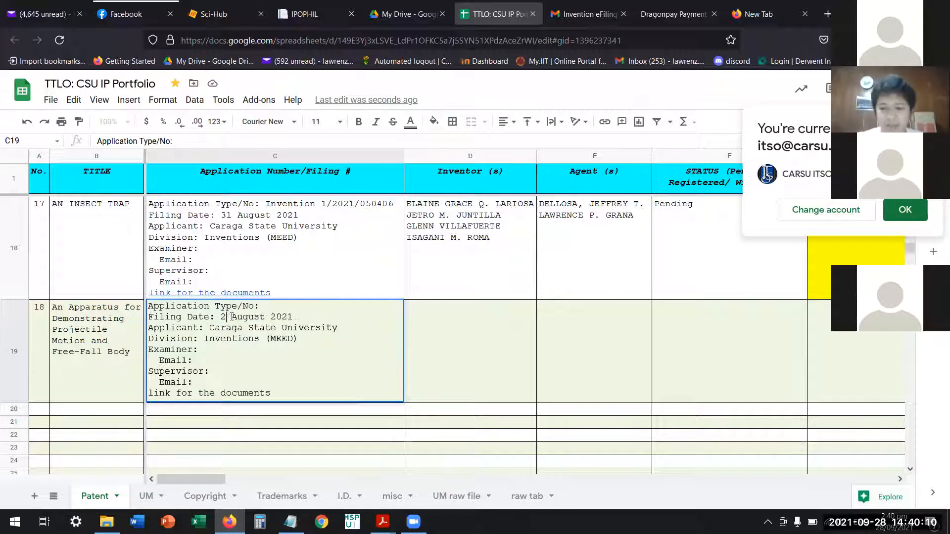
drag(240, 321, 253, 315)
double_click(252, 315)
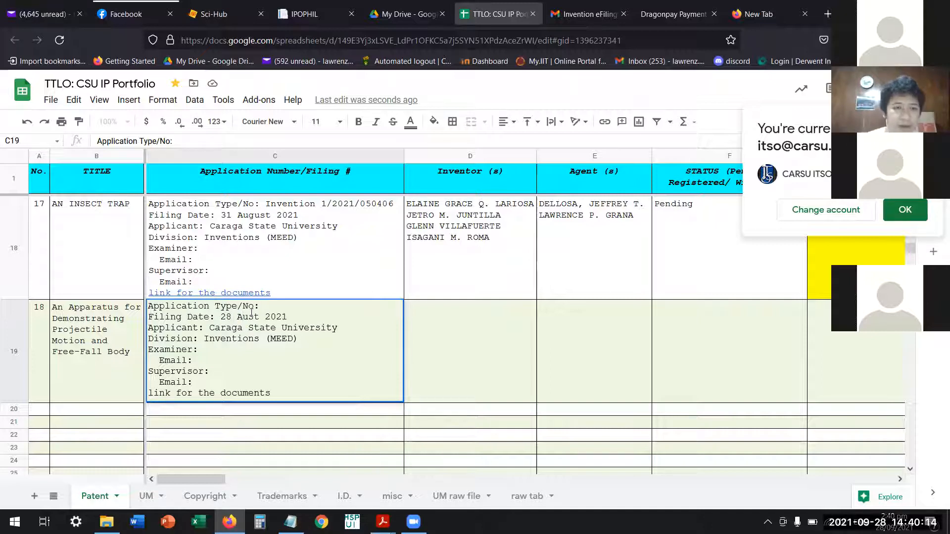
key(BackSpace)
text(sEPTEM)
text(BER)
key(BackSpace)
key(BackSpace)
key(BackSpace)
key(BackSpace)
key(BackSpace)
key(BackSpace)
key(BackSpace)
key(BackSpace)
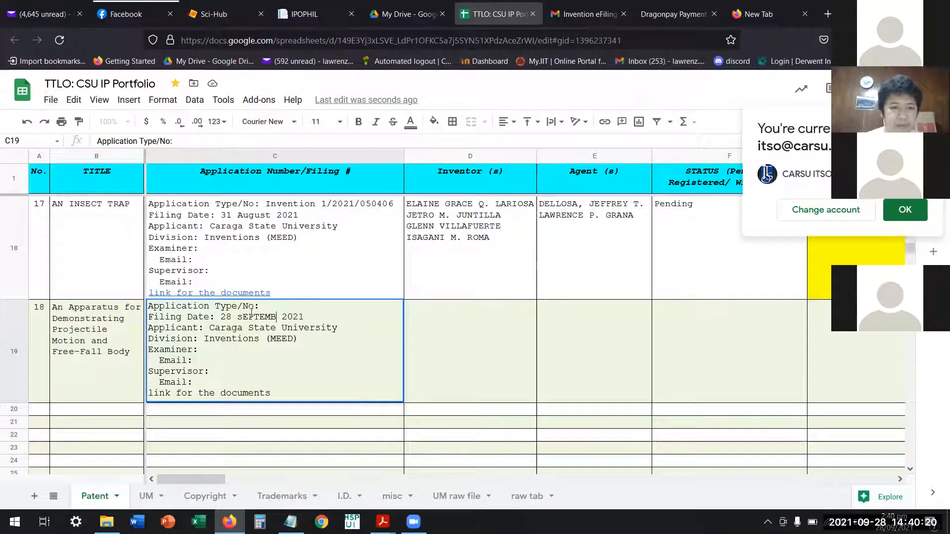
key(BackSpace)
text(September)
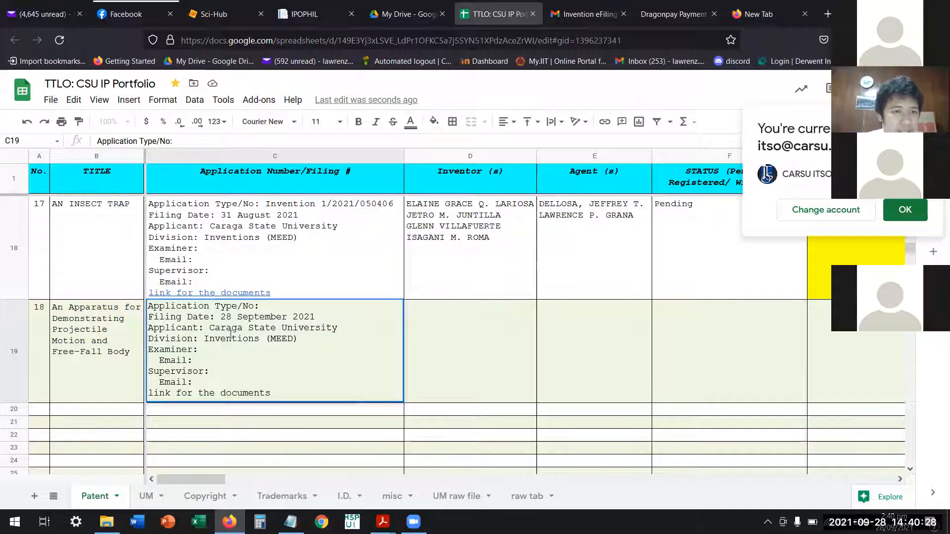
Review the Applicant, Division, Examiner, Supervisor and Email lines in entry 18's filing details.
drag(210, 327, 335, 328)
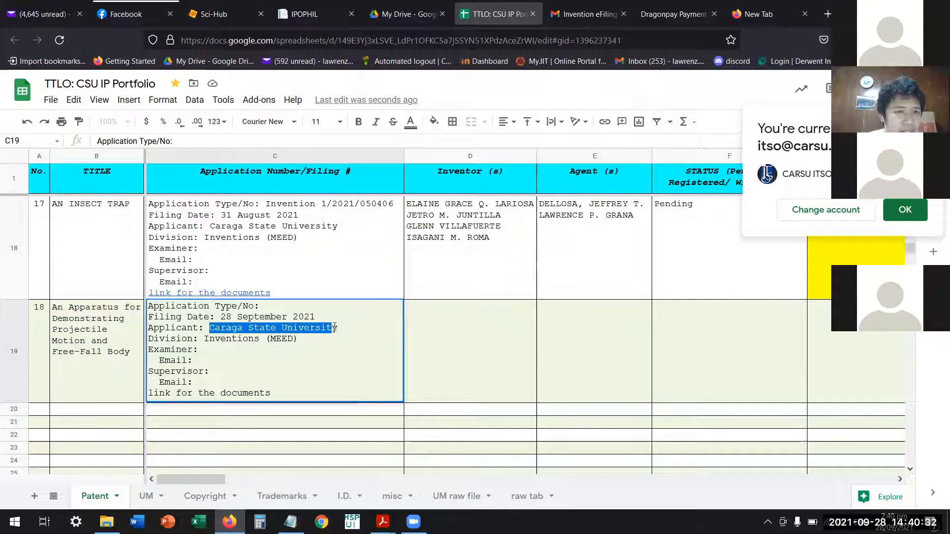
click(326, 329)
click(203, 342)
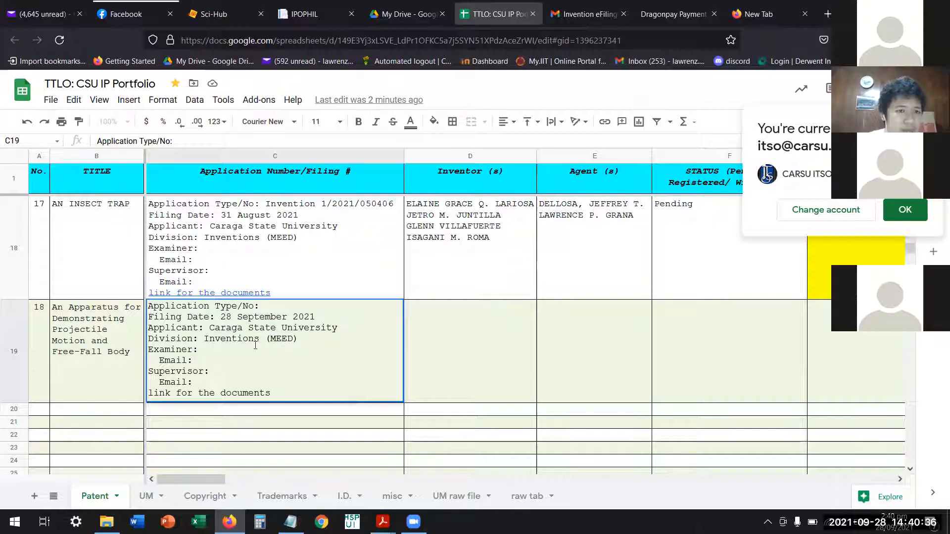
click(210, 352)
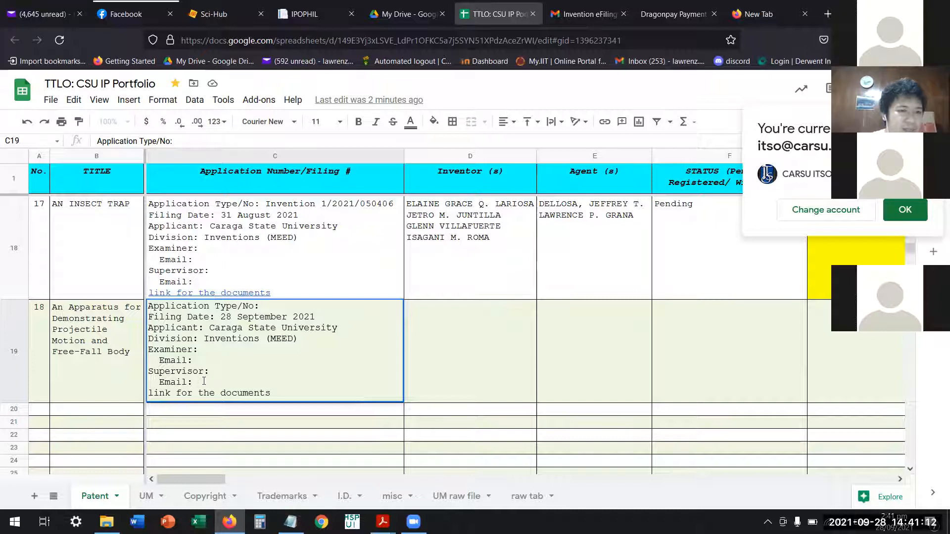
drag(204, 381, 148, 352)
click(155, 357)
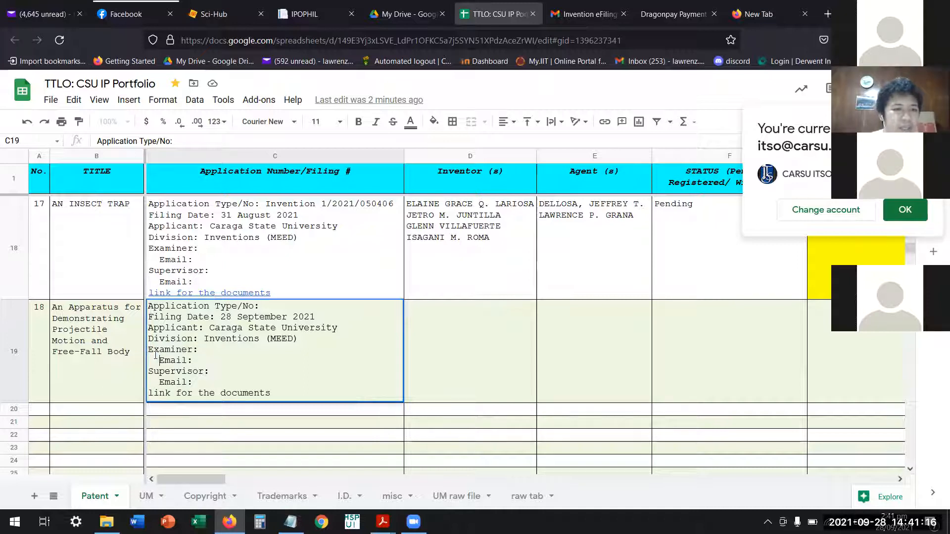
Review the Examiner, Supervisor, Email and document link lines in entry 18's filing details.
drag(148, 351, 199, 381)
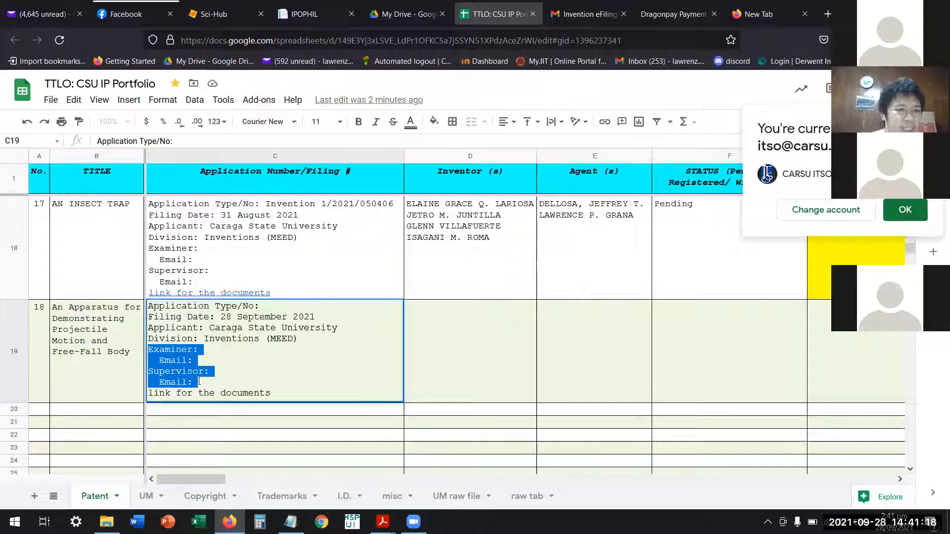
click(168, 370)
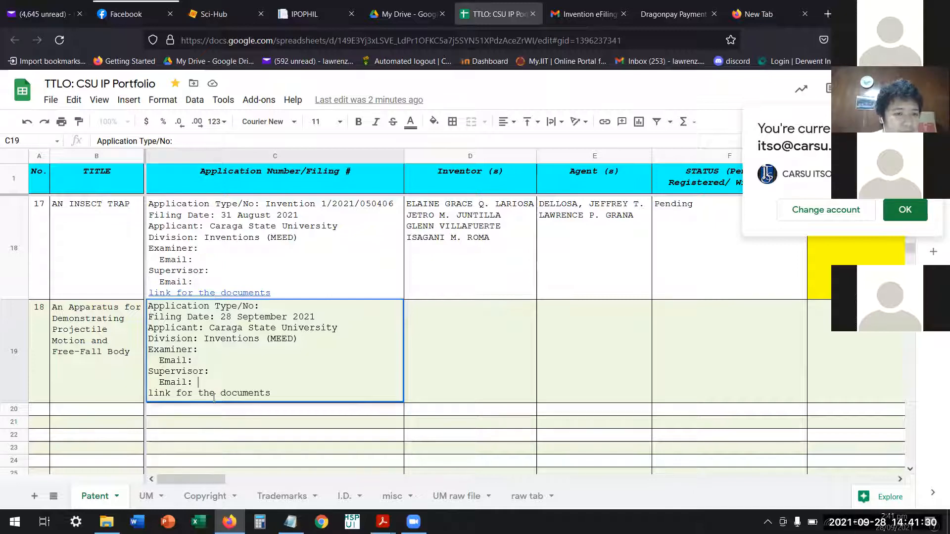
click(261, 393)
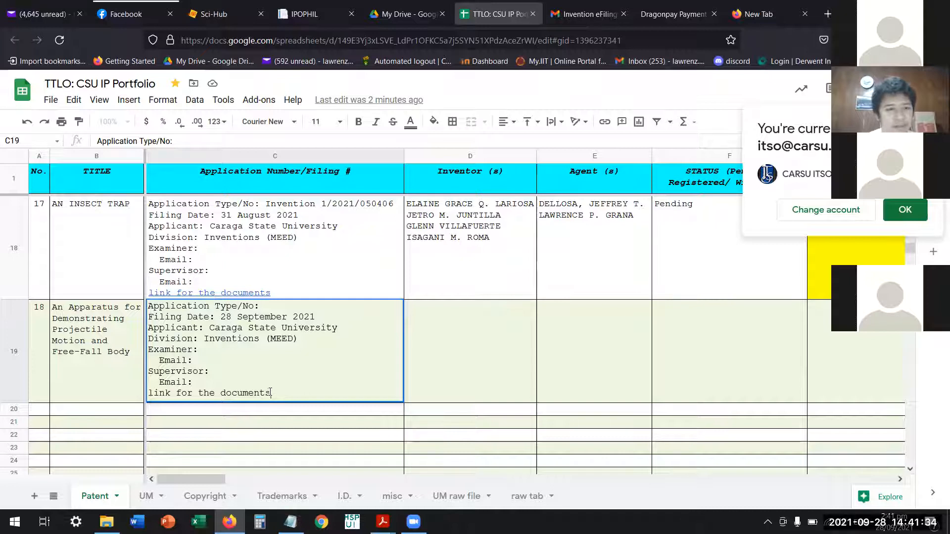
drag(271, 393, 207, 399)
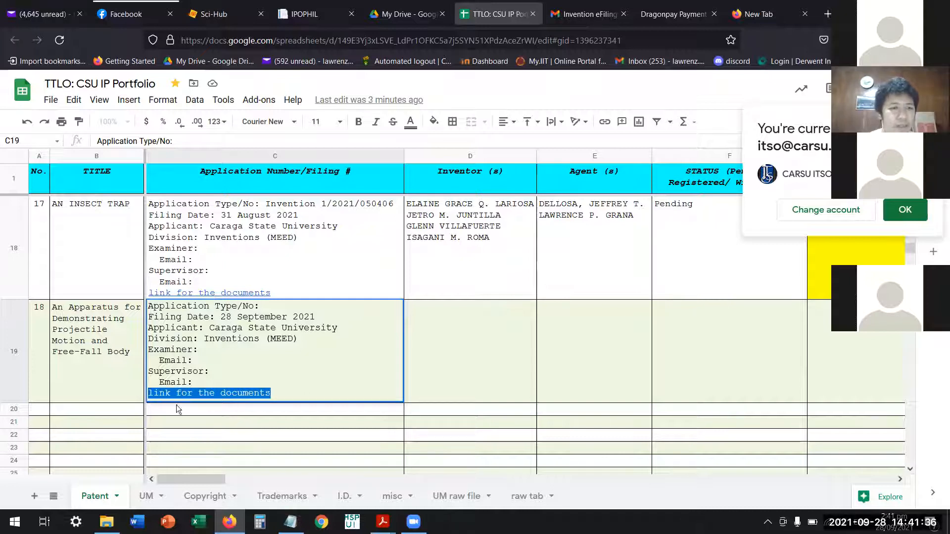
click(232, 419)
click(229, 397)
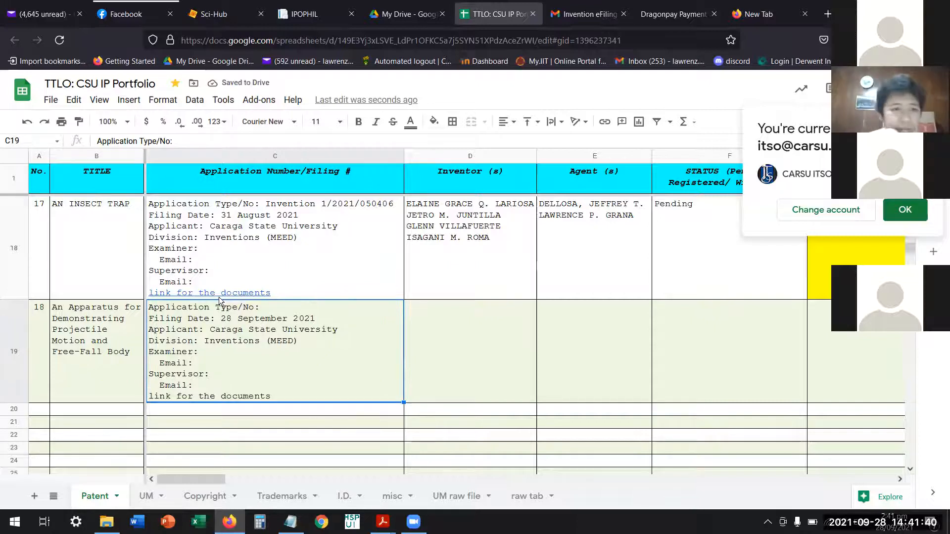
Preview the documents folder linked in entry 17's filing details as the model for entry 18's link.
mouse_move(222, 296)
scroll(258, 359, down, 3)
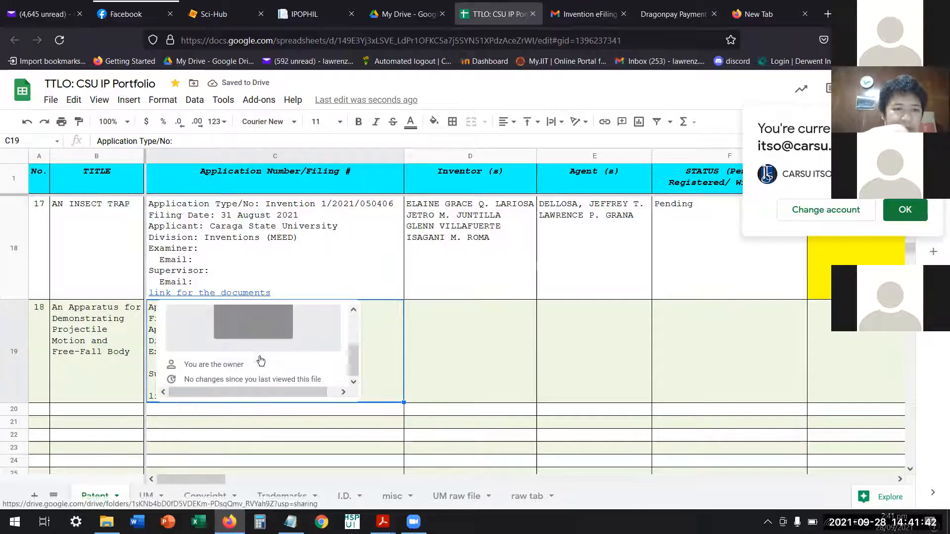
scroll(259, 358, up, 2)
scroll(258, 359, up, 1)
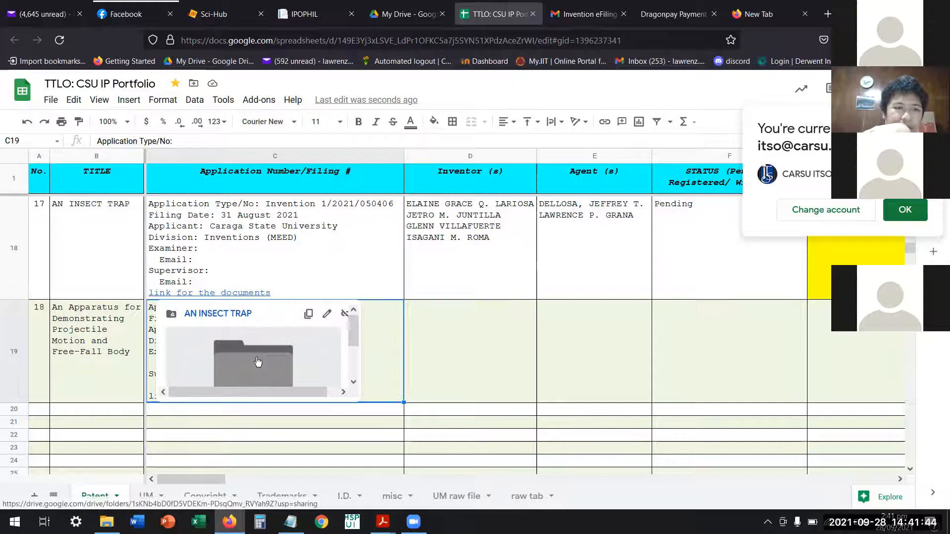
click(87, 371)
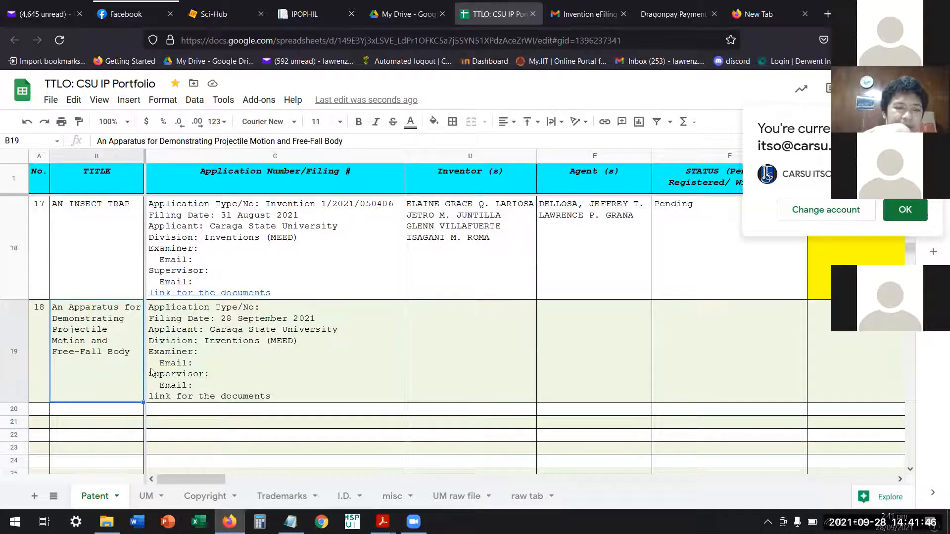
click(268, 265)
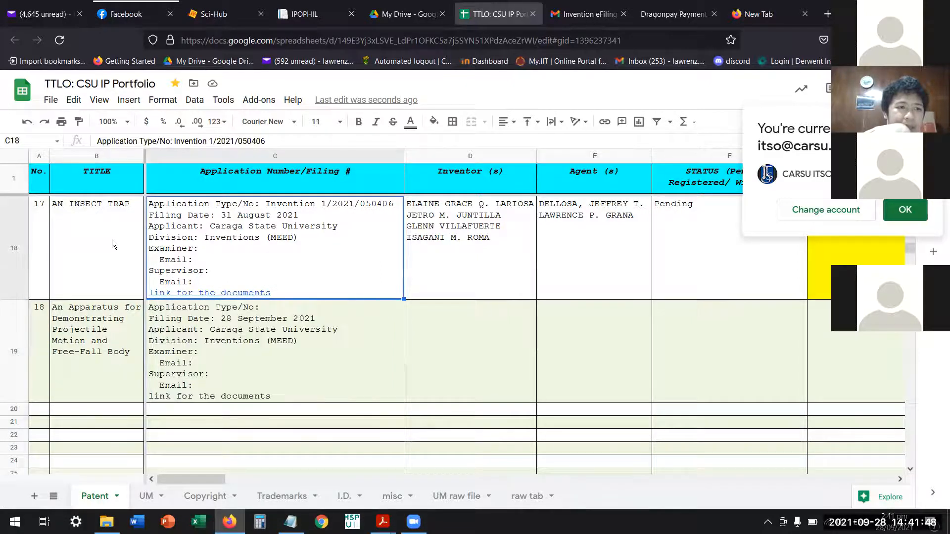
click(113, 225)
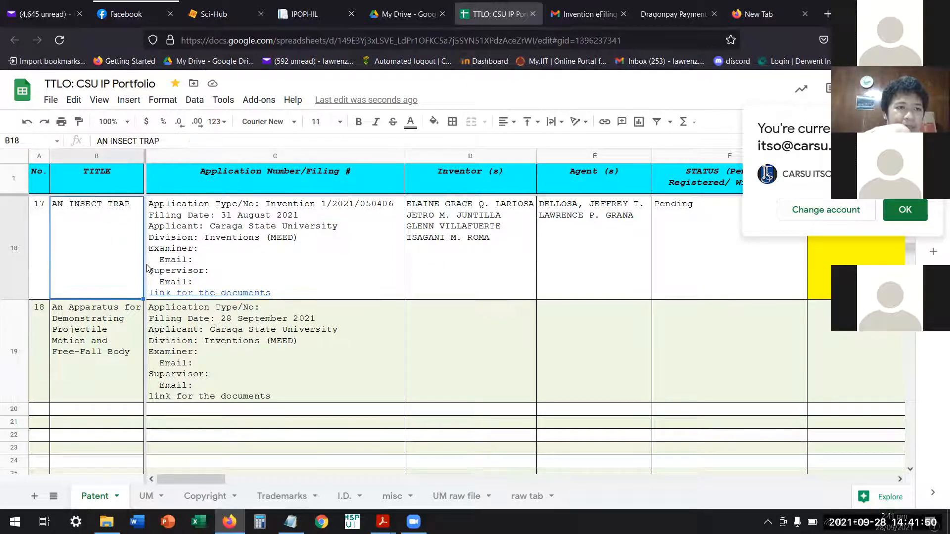
mouse_move(202, 295)
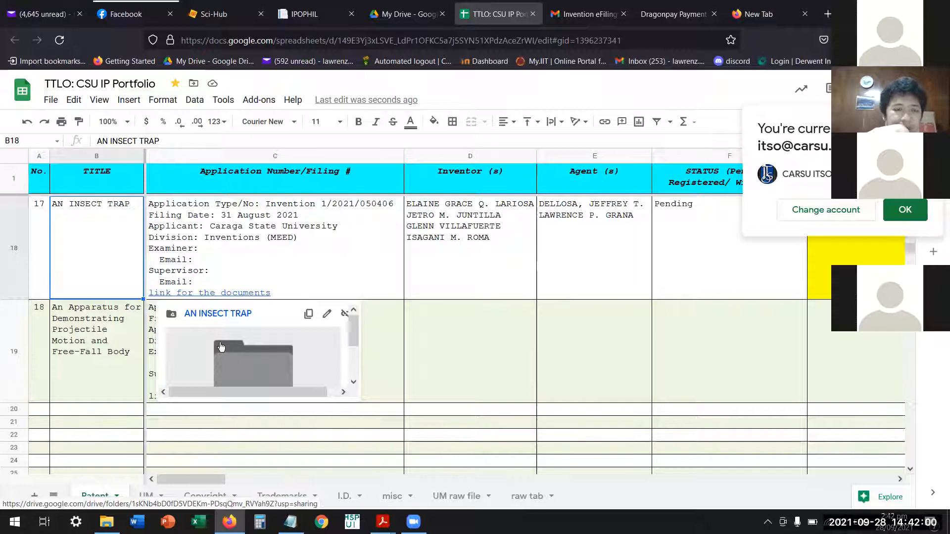
click(377, 363)
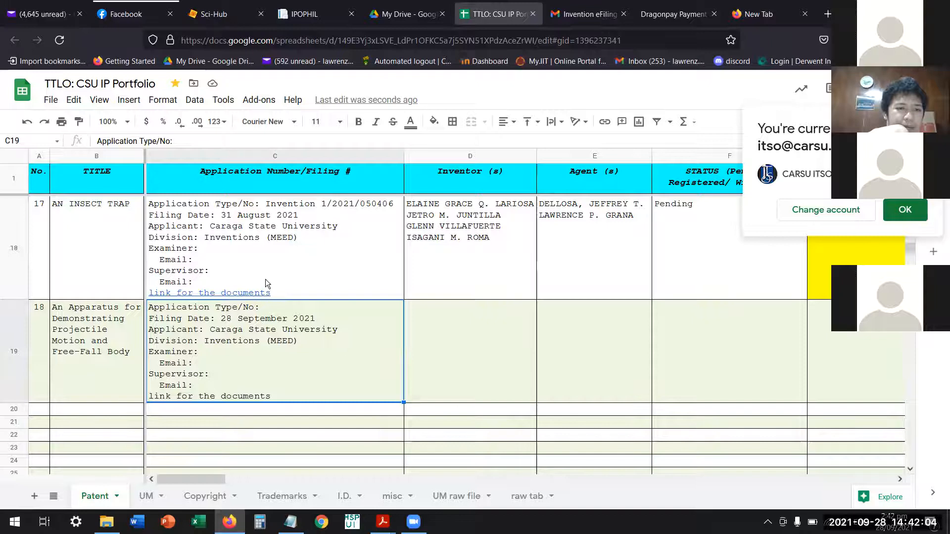
Open the AN INSECT TRAP folder through entry 17's document link and go up to its parent folder, IP APPLICATION.
click(285, 263)
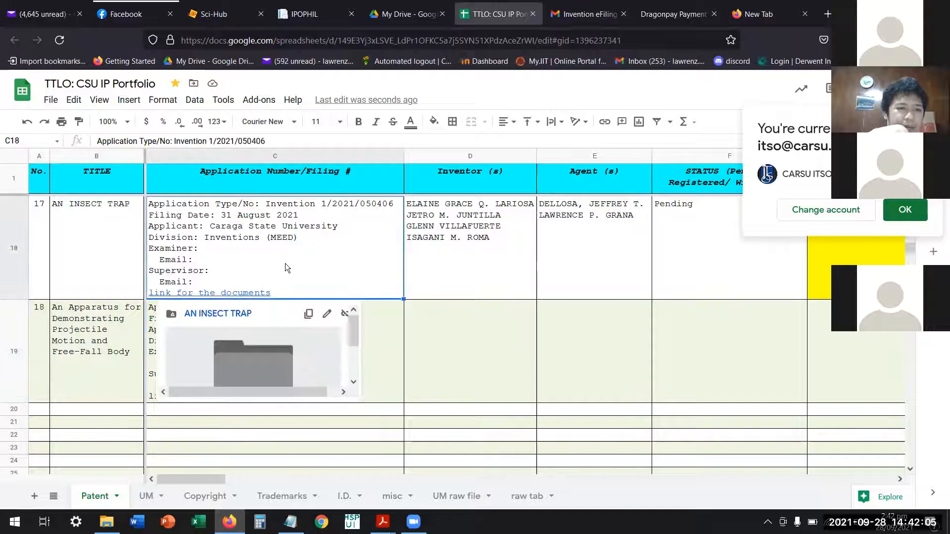
click(236, 316)
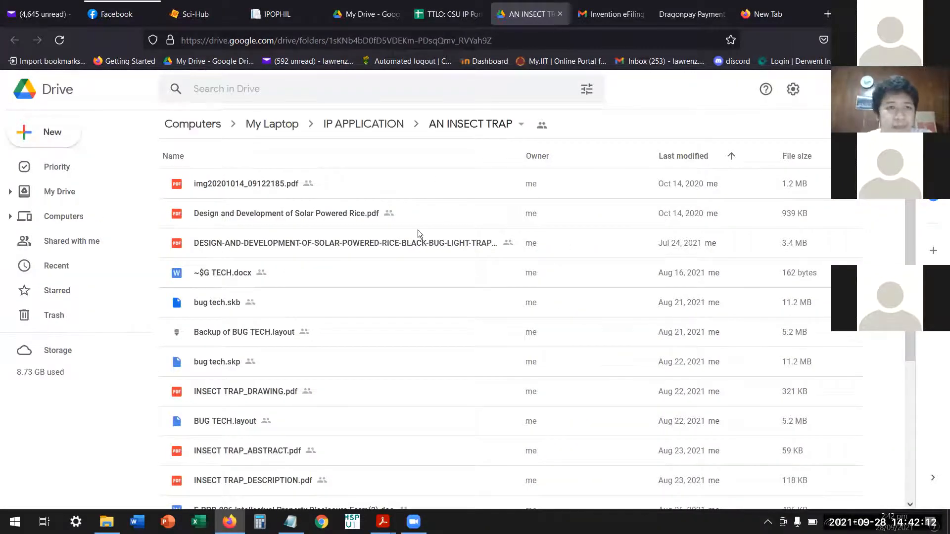
click(371, 125)
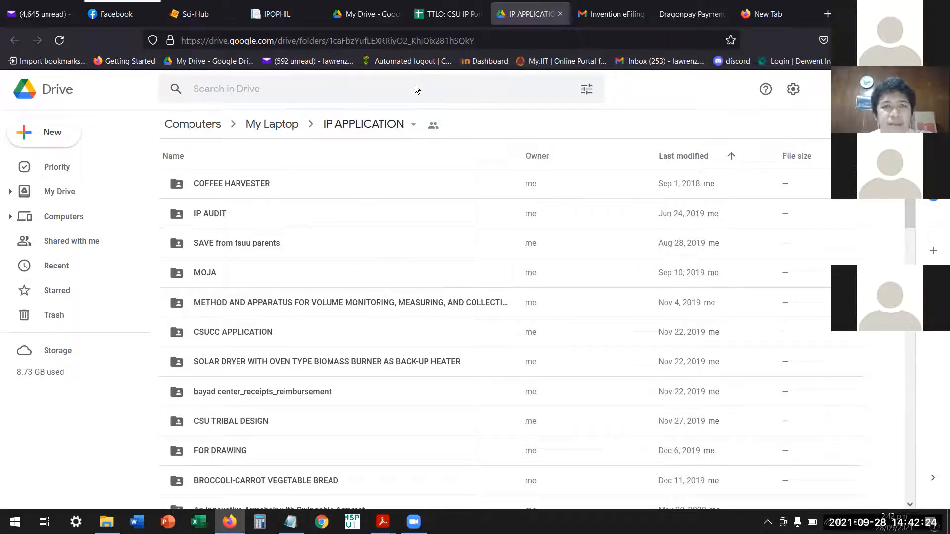
Copy the sharing link of the AN APPARATUS FOR DEMONSTRATING PROJECTILE MOTION AND FREE-FALL BODY folder inside IP APPLICATION.
click(439, 19)
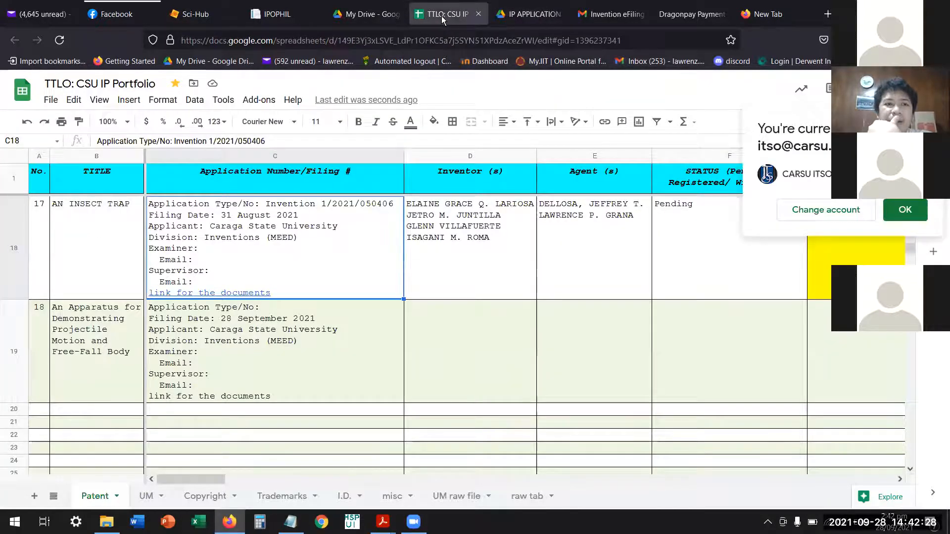
click(530, 15)
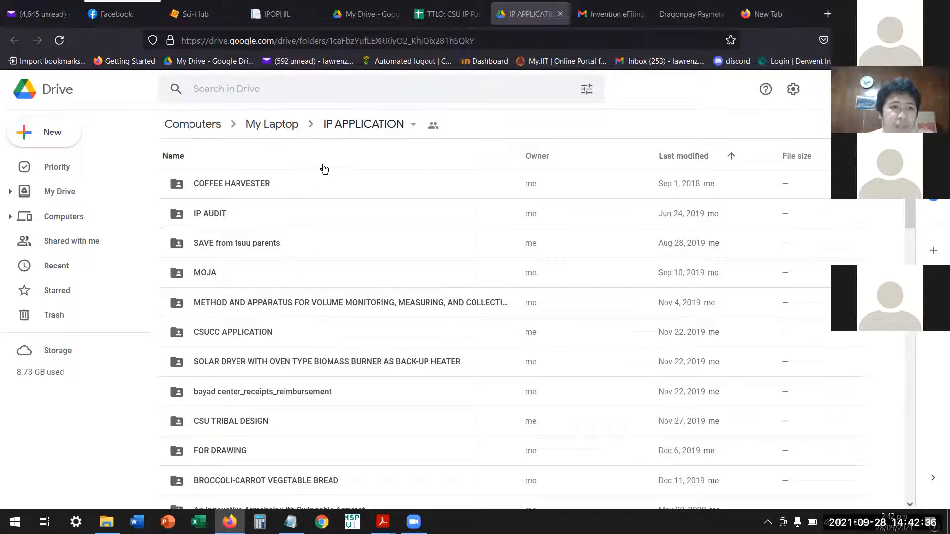
click(325, 311)
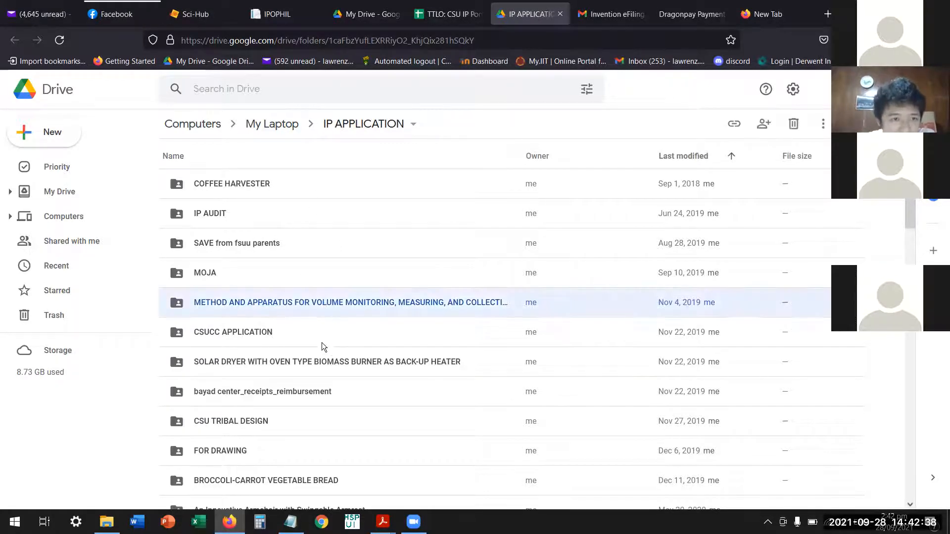
scroll(322, 346, down, 3)
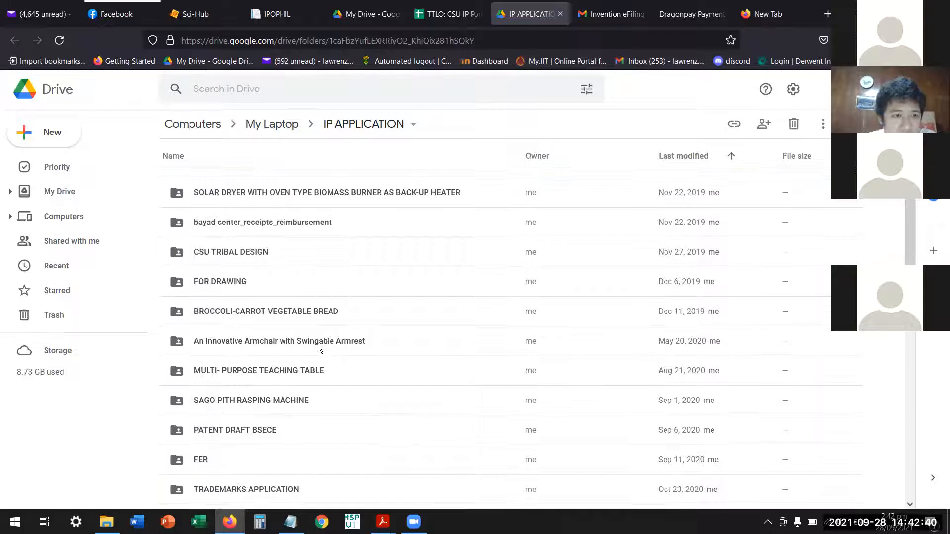
scroll(318, 344, down, 2)
scroll(318, 346, down, 2)
scroll(318, 346, down, 5)
scroll(314, 356, down, 3)
scroll(314, 358, down, 1)
scroll(314, 358, down, 3)
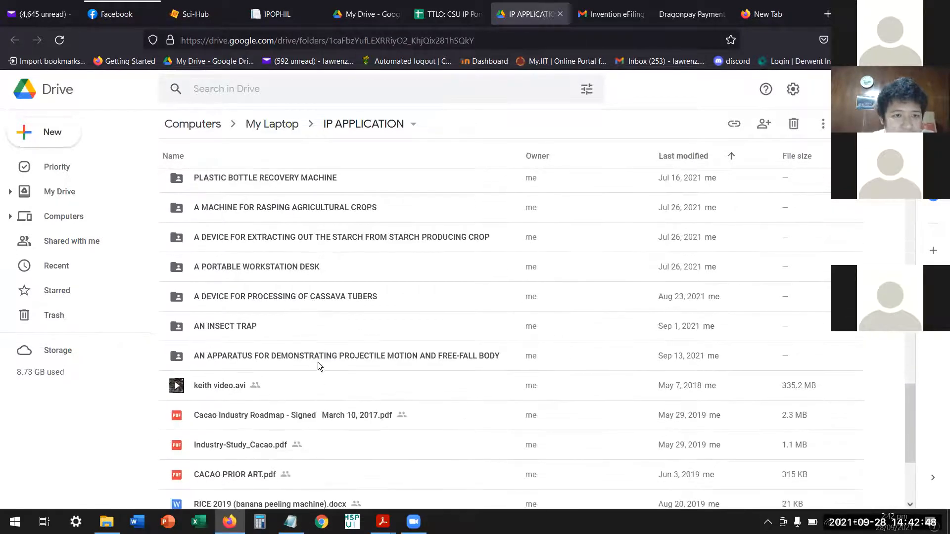
click(317, 360)
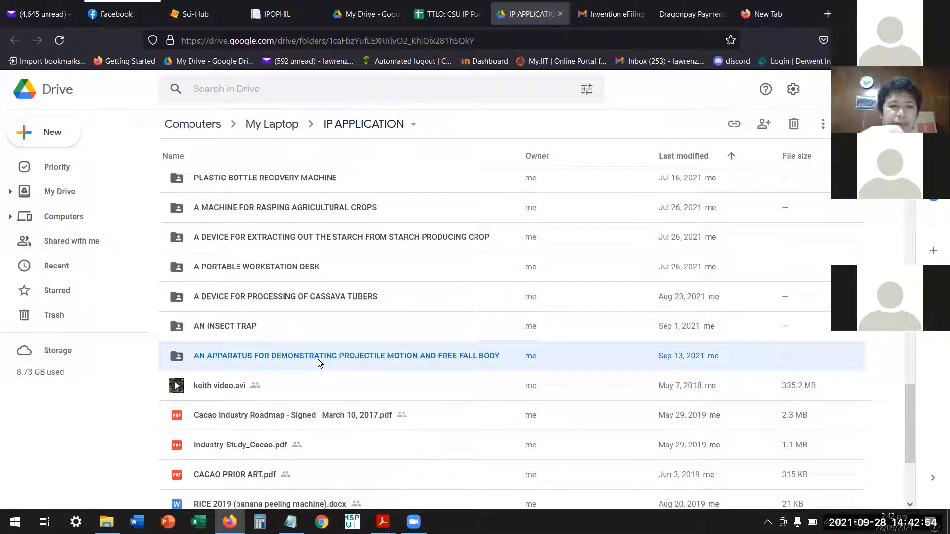
right_click(306, 367)
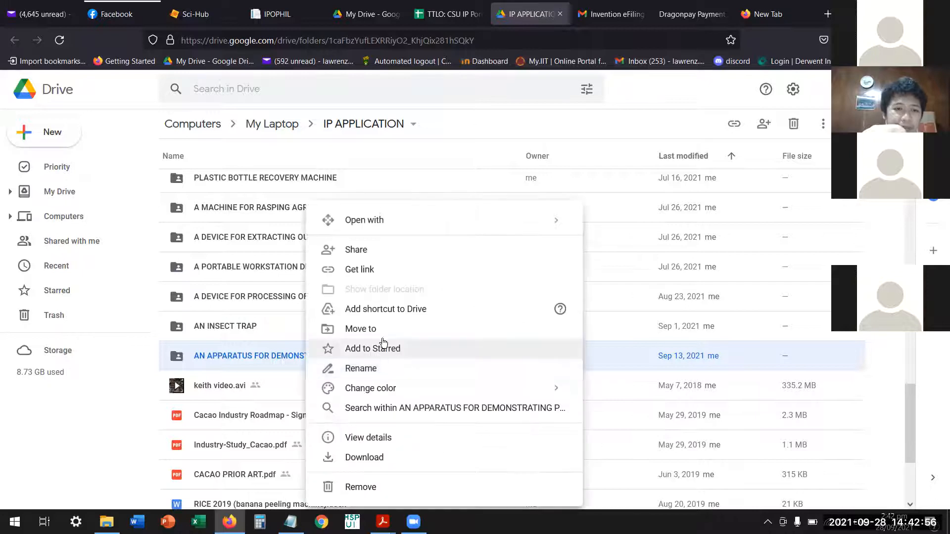
click(372, 269)
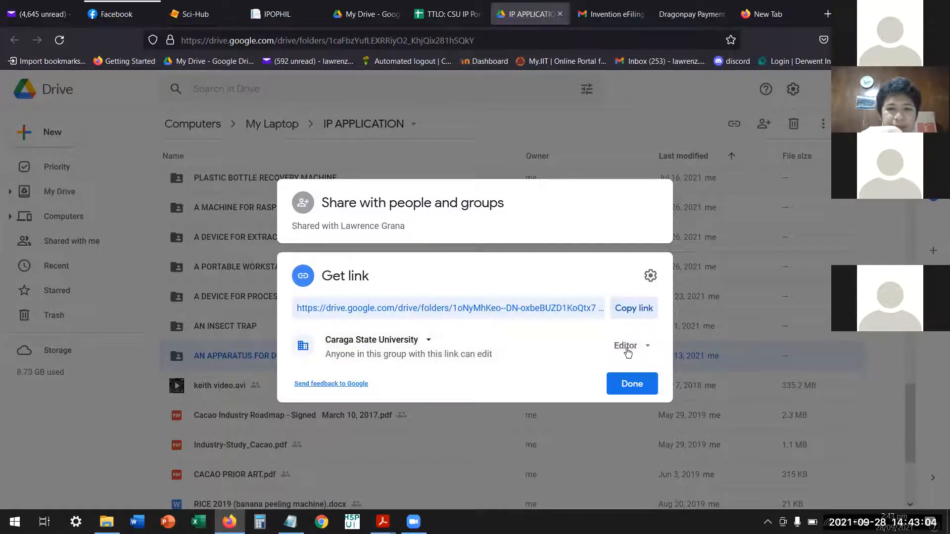
click(640, 310)
click(632, 381)
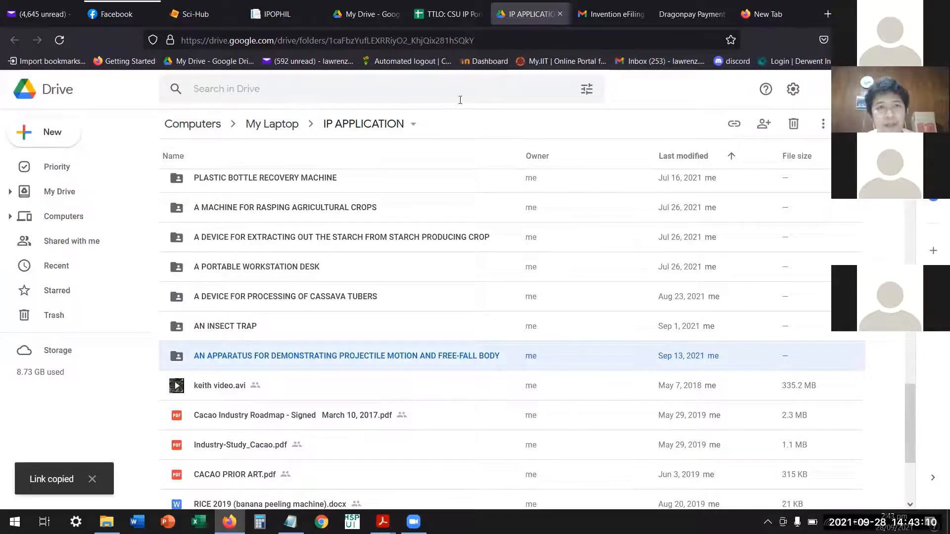
Return to the portfolio spreadsheet and hyperlink entry 18's "link for the documents" text to the copied folder link.
key(ctrl+shift+Tab)
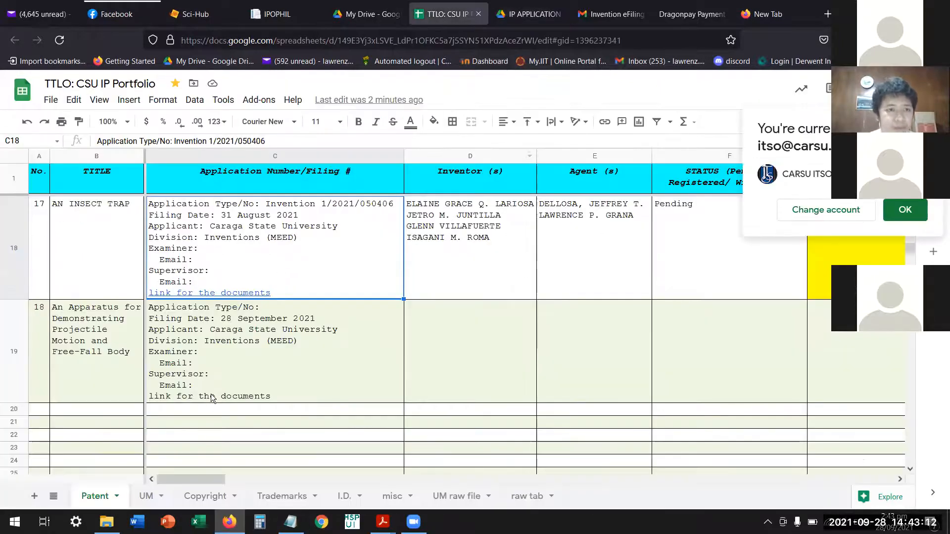
double_click(254, 383)
drag(271, 393, 147, 393)
right_click(185, 392)
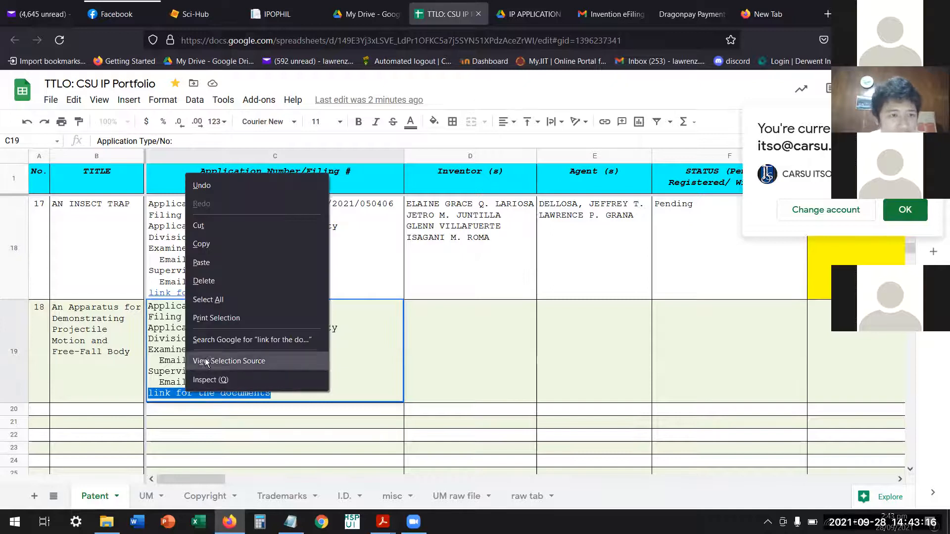
click(165, 393)
drag(271, 393, 146, 393)
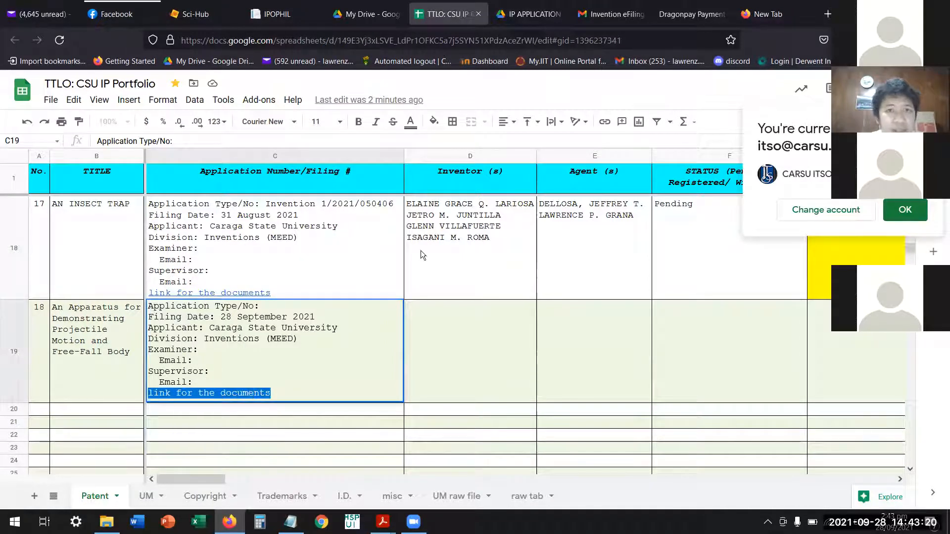
click(604, 122)
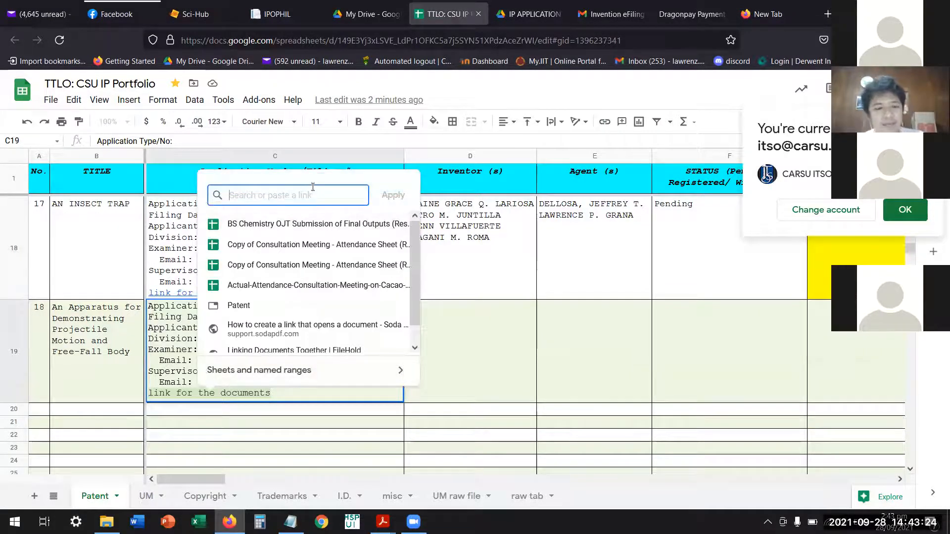
key(ctrl+v)
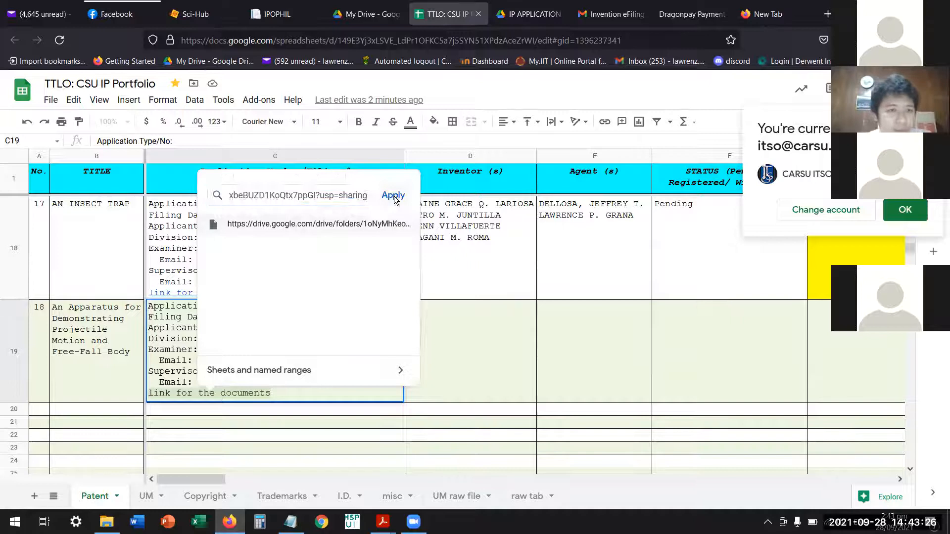
click(394, 196)
click(473, 384)
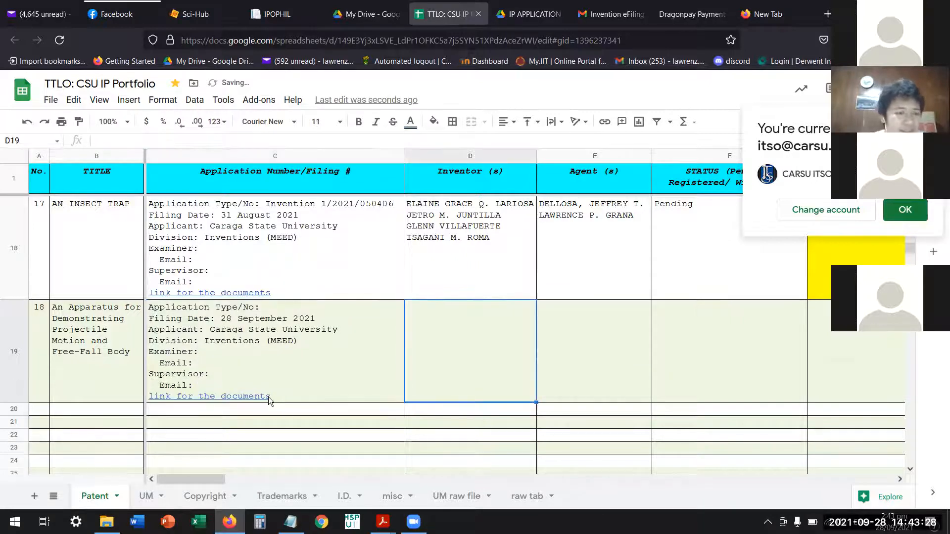
Check entry 18's new document link by previewing it and opening the linked apparatus folder in Drive.
mouse_move(256, 396)
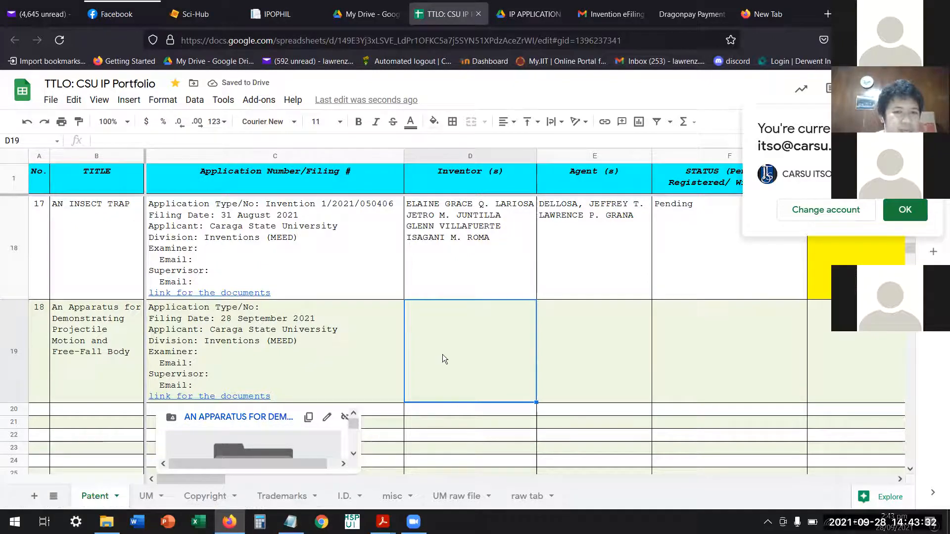
click(330, 356)
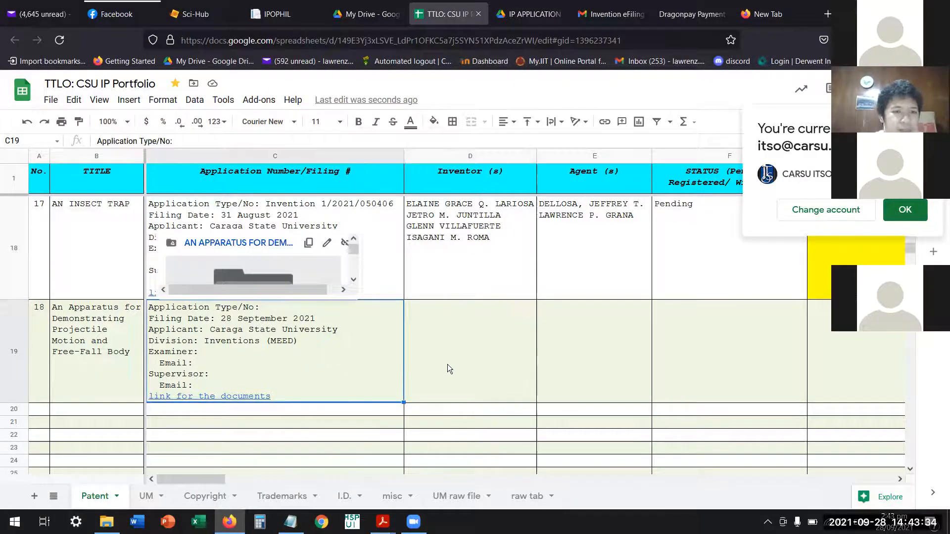
click(435, 371)
click(319, 393)
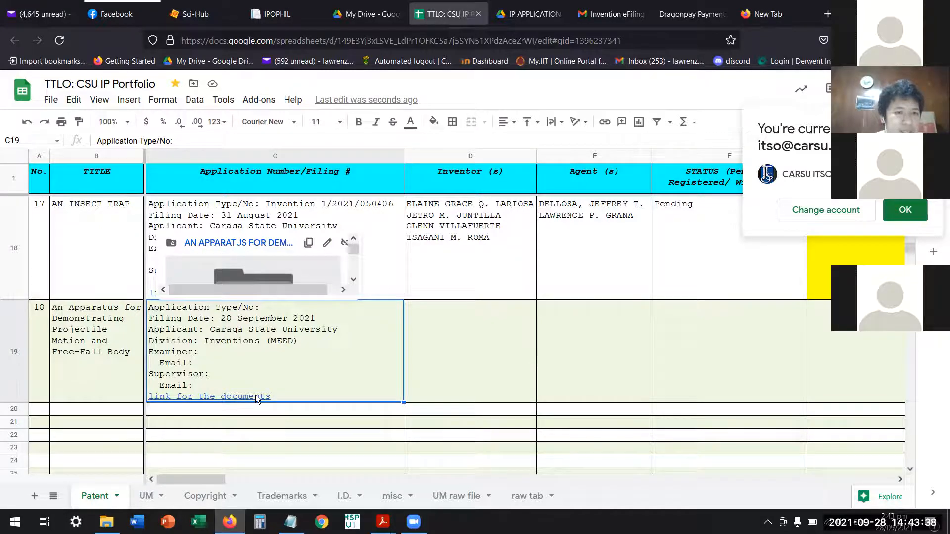
click(470, 355)
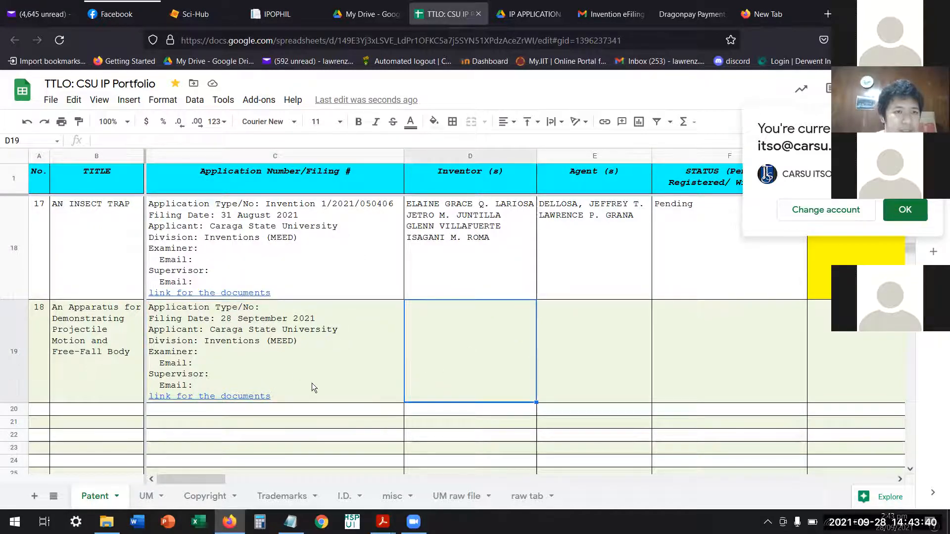
click(263, 395)
click(263, 246)
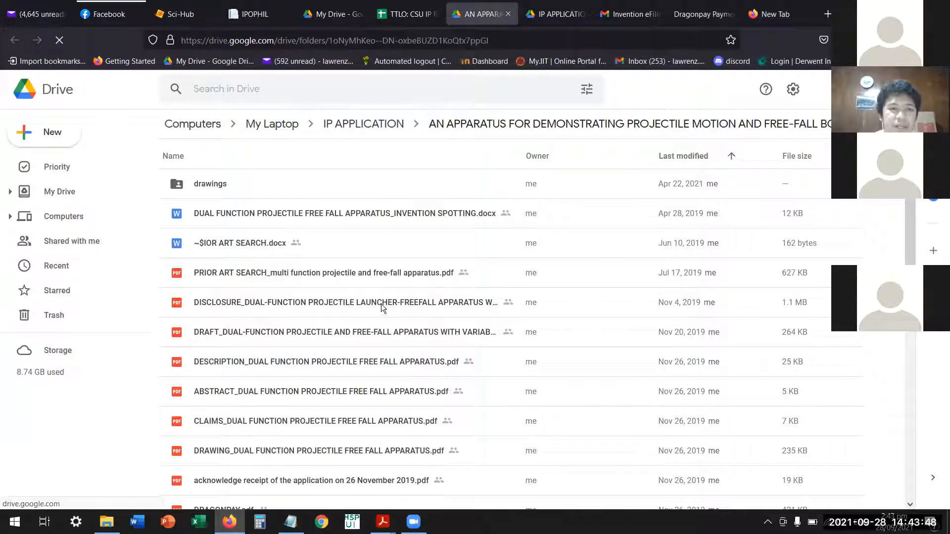
Go up to the parent IP APPLICATION folder in Drive and look through its list of application folders.
click(367, 126)
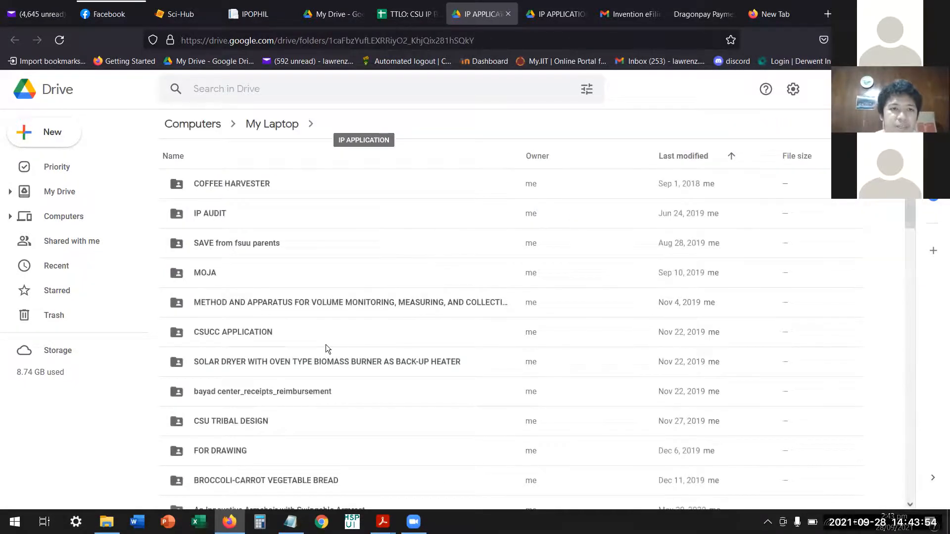
scroll(268, 441, down, 20)
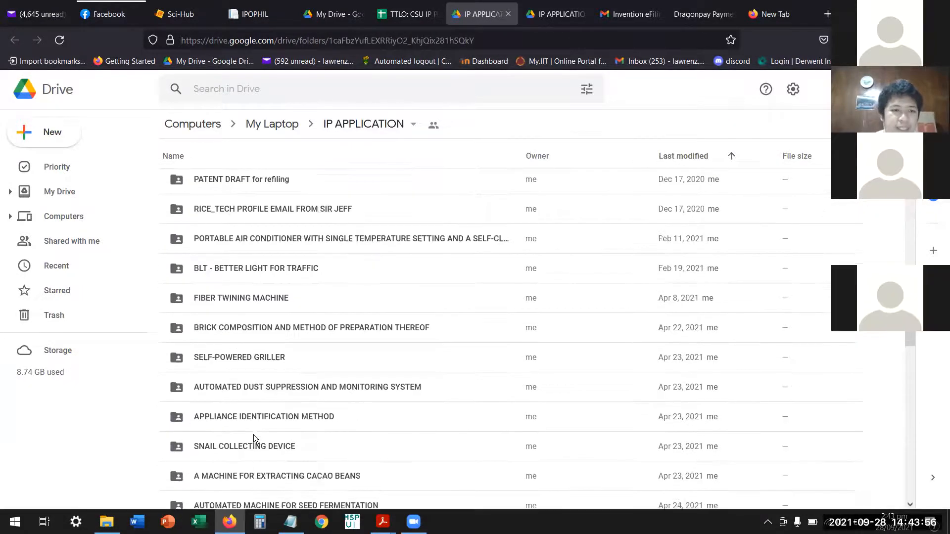
scroll(262, 406, down, 3)
scroll(273, 376, up, 6)
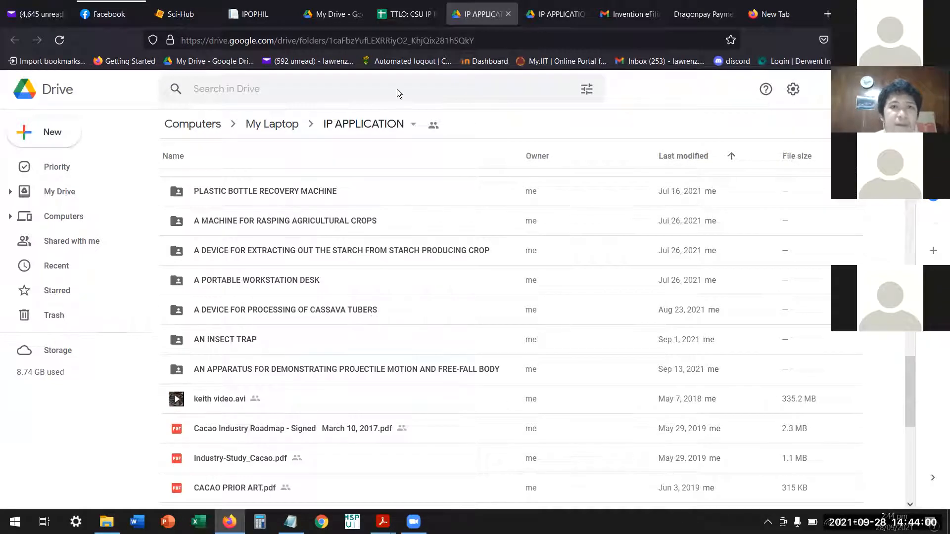
Return to the portfolio spreadsheet and fill entry 18's Inventor cell with the inventor's name copied from the open PDF.
click(411, 15)
click(453, 360)
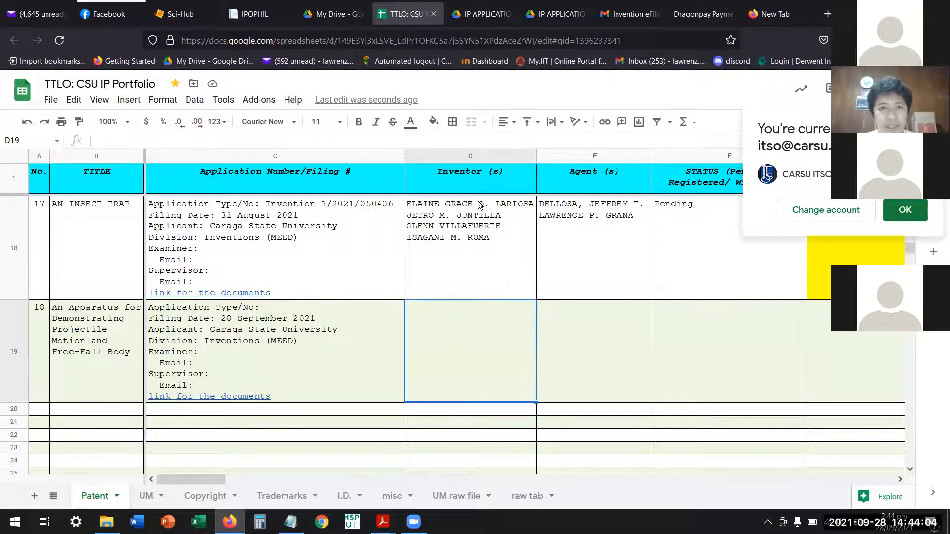
mouse_move(383, 521)
click(401, 502)
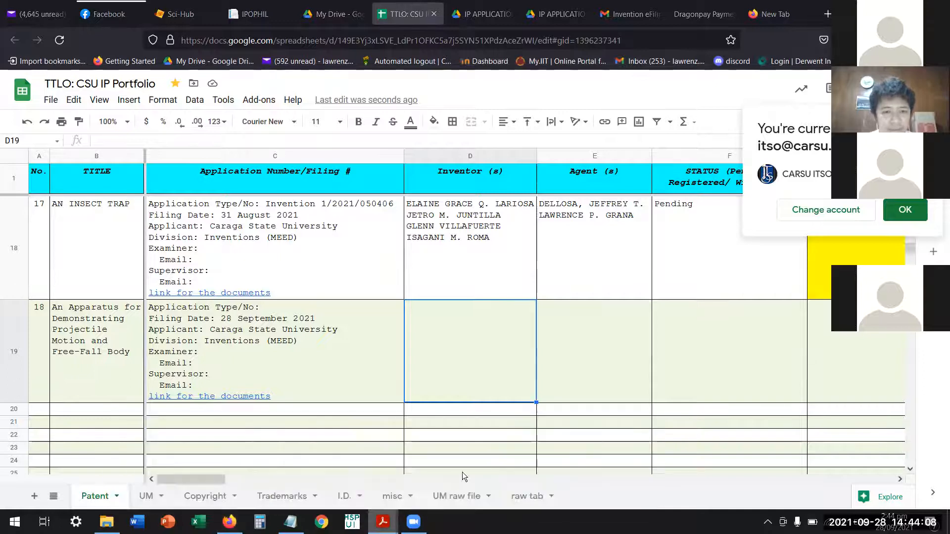
drag(529, 242, 723, 242)
key(ctrl+c)
key(alt+Tab)
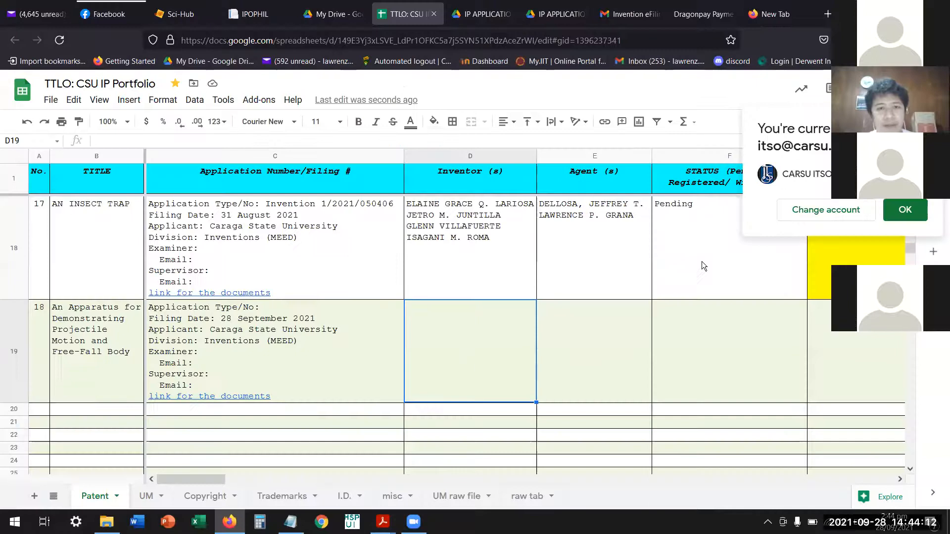
double_click(468, 362)
key(ctrl+v)
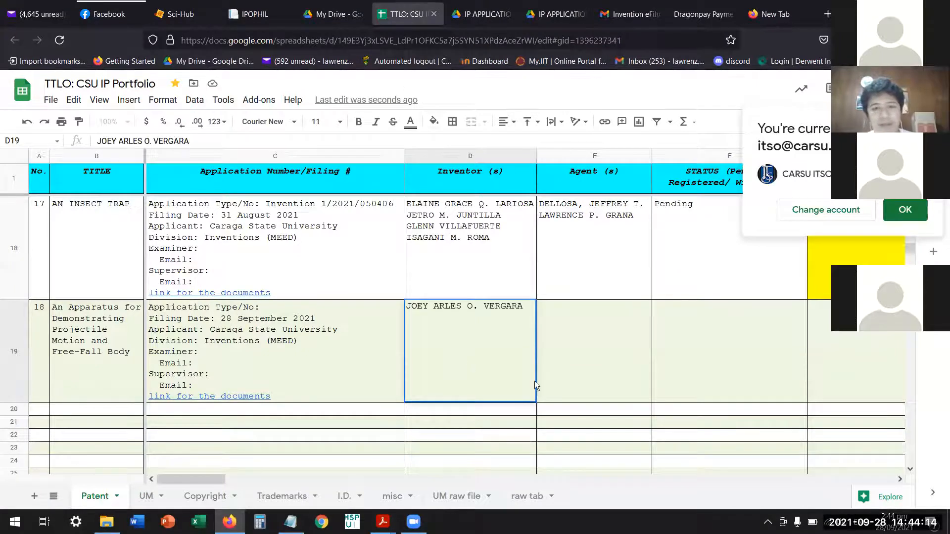
Copy both agent names from entry 17's Agent cell into entry 18's Agent cell.
click(562, 369)
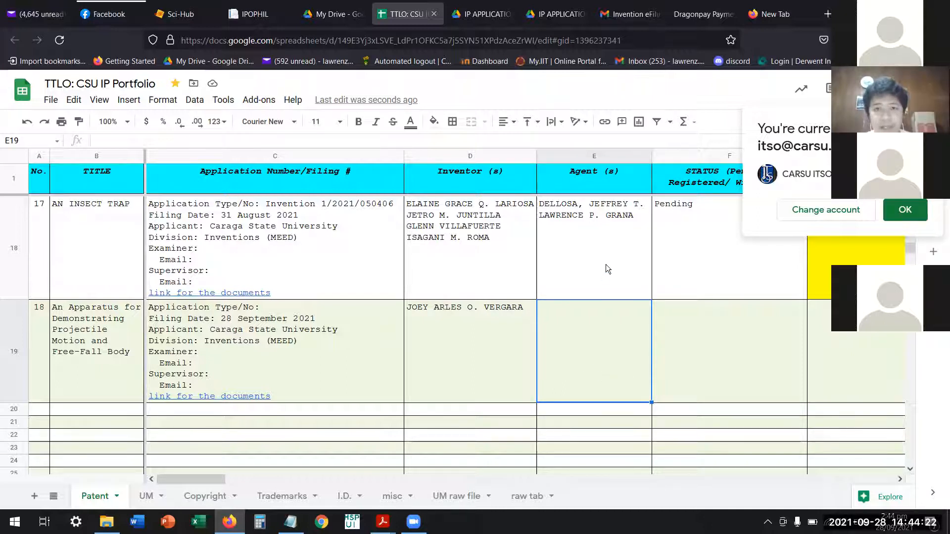
double_click(610, 220)
drag(636, 215, 546, 200)
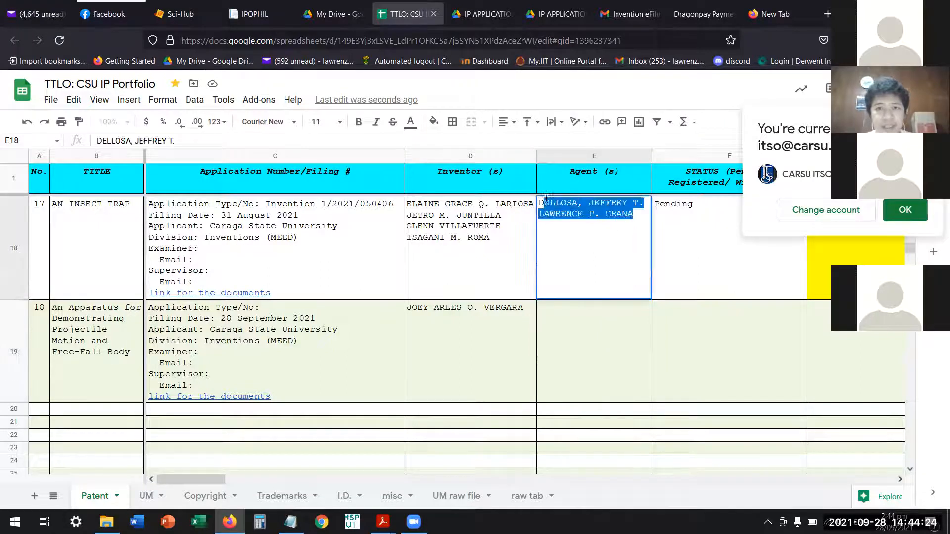
click(596, 364)
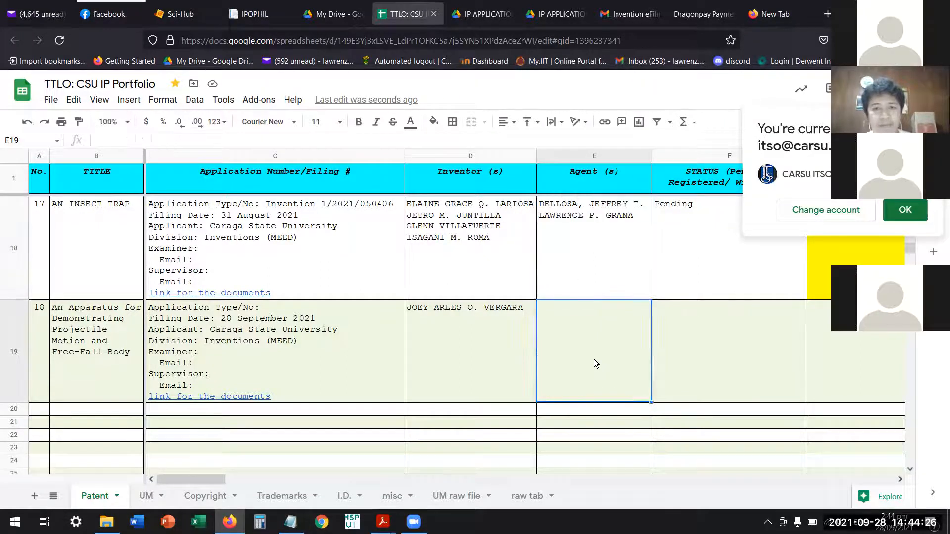
Set entry 18's status to "Pending".
click(710, 356)
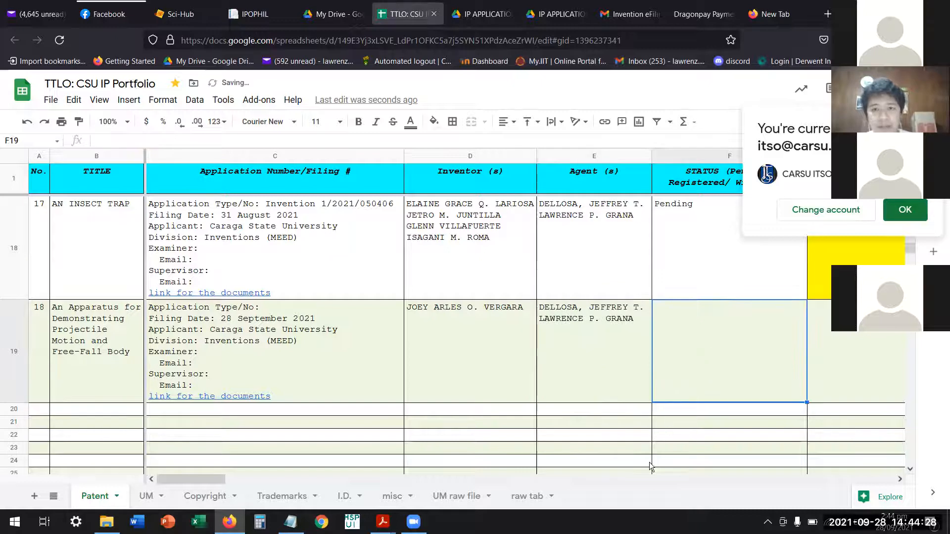
click(900, 479)
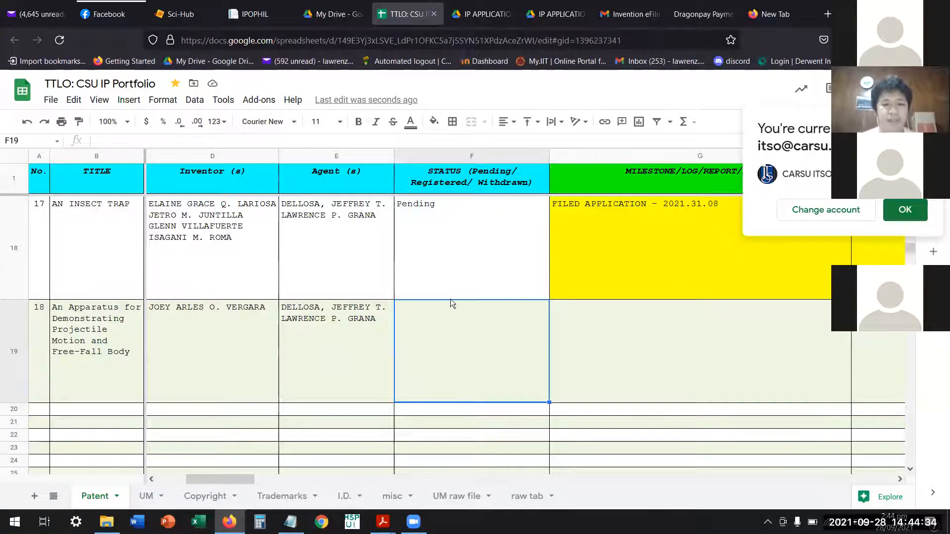
text(Pening)
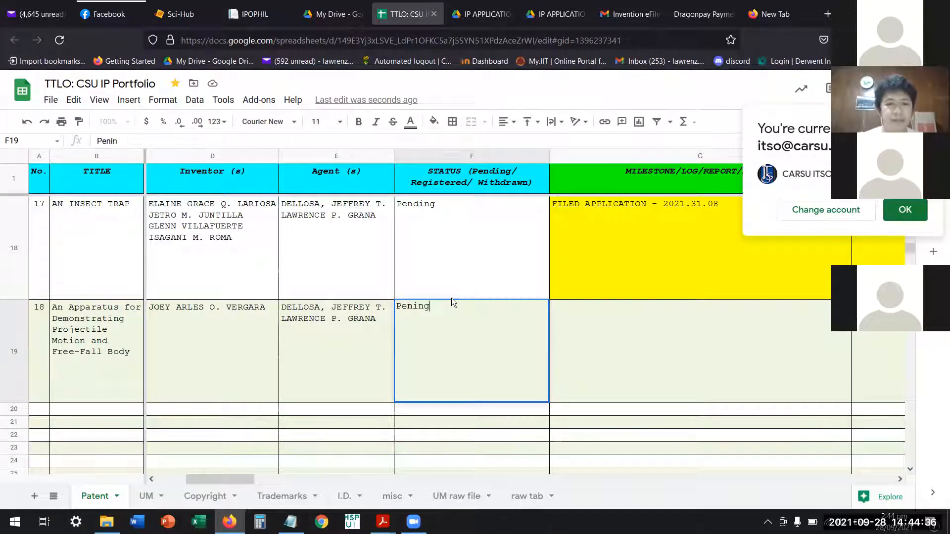
click(414, 311)
text(d)
click(583, 358)
click(447, 336)
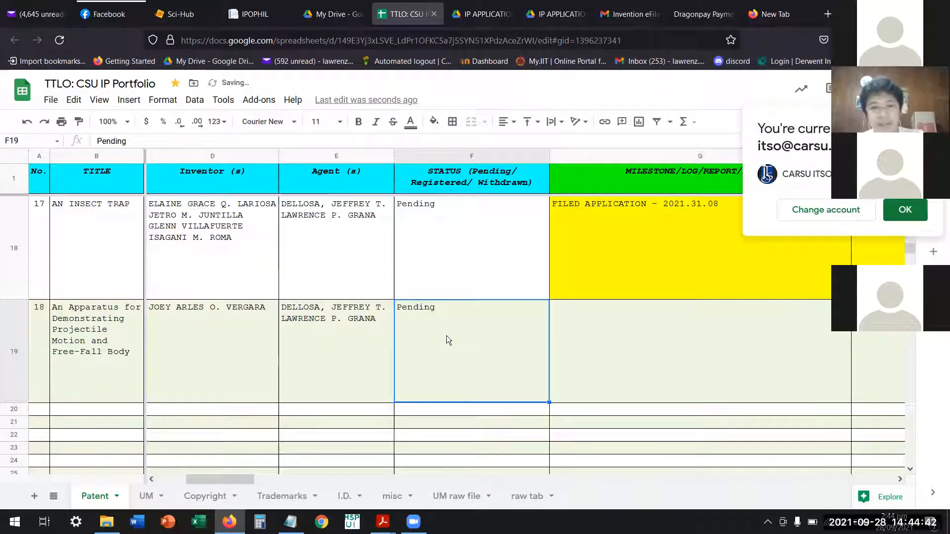
Enter "date filed: sept 28, 2021" in entry 18's first milestone/remark cell.
key(Right)
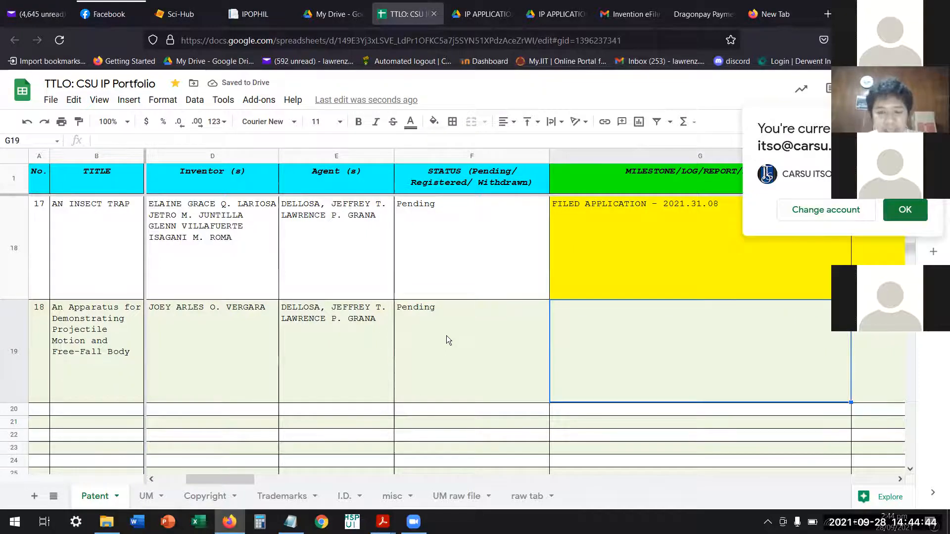
key(Right)
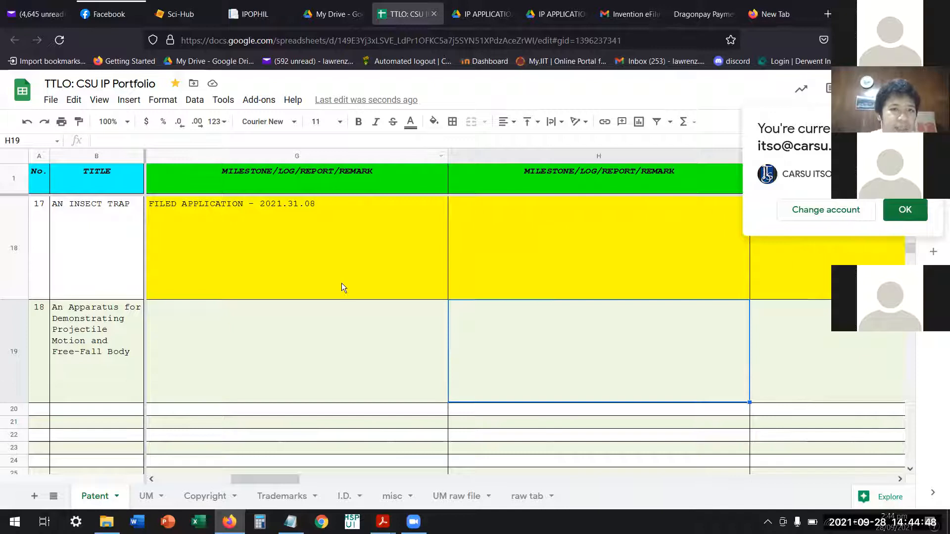
click(325, 337)
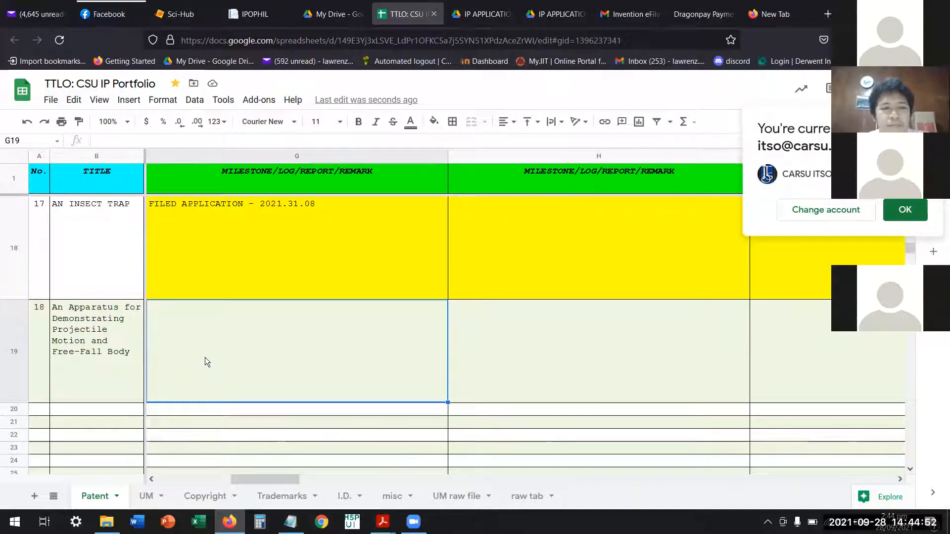
mouse_move(260, 478)
mouse_down()
mouse_move(207, 476)
mouse_move(258, 479)
mouse_up()
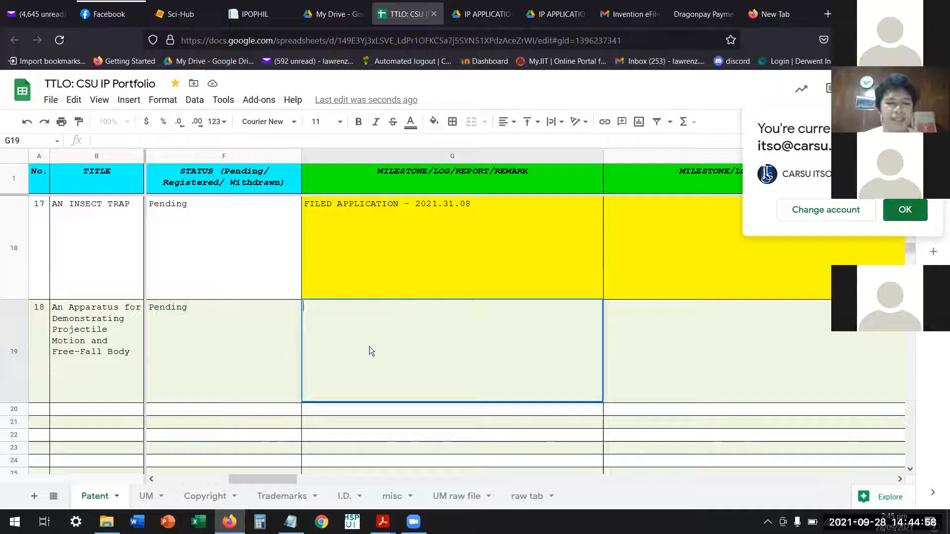
text(date )
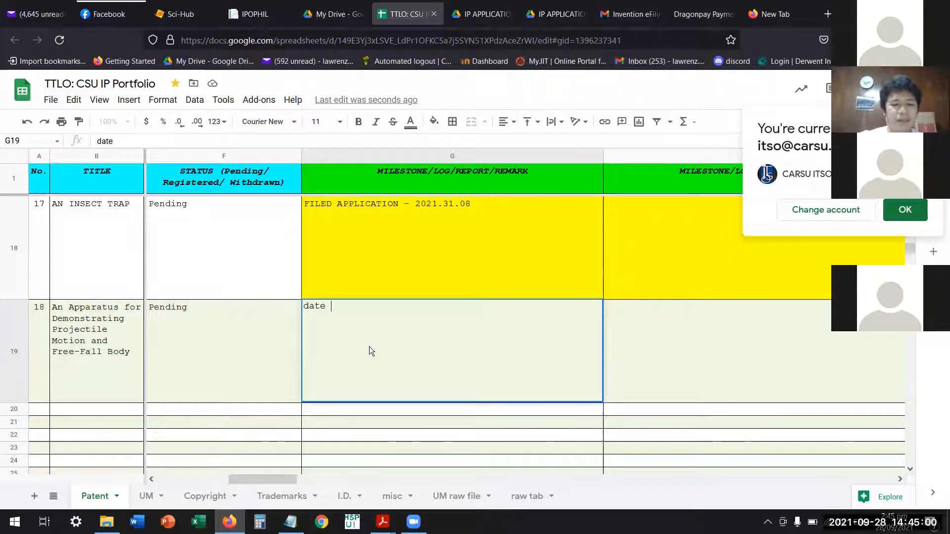
text(filed:)
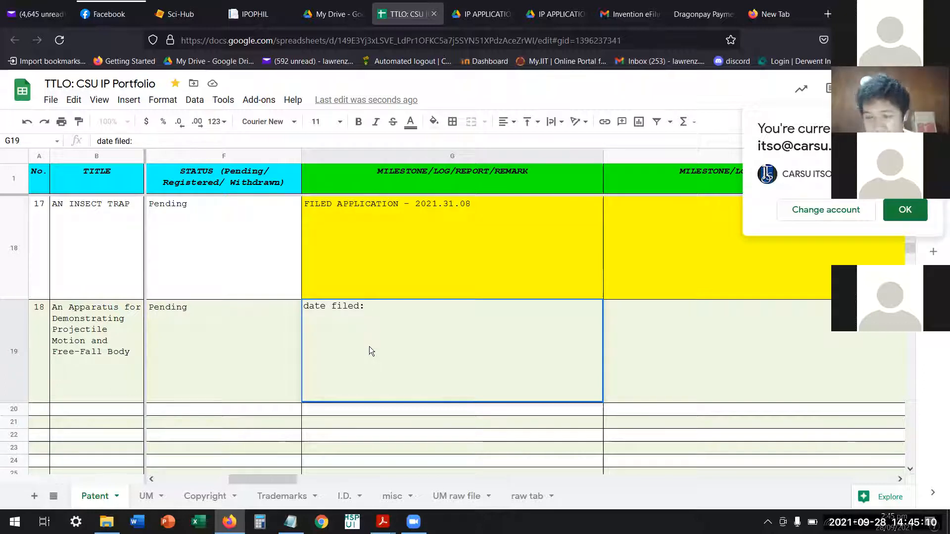
text(sept 28, 2.21)
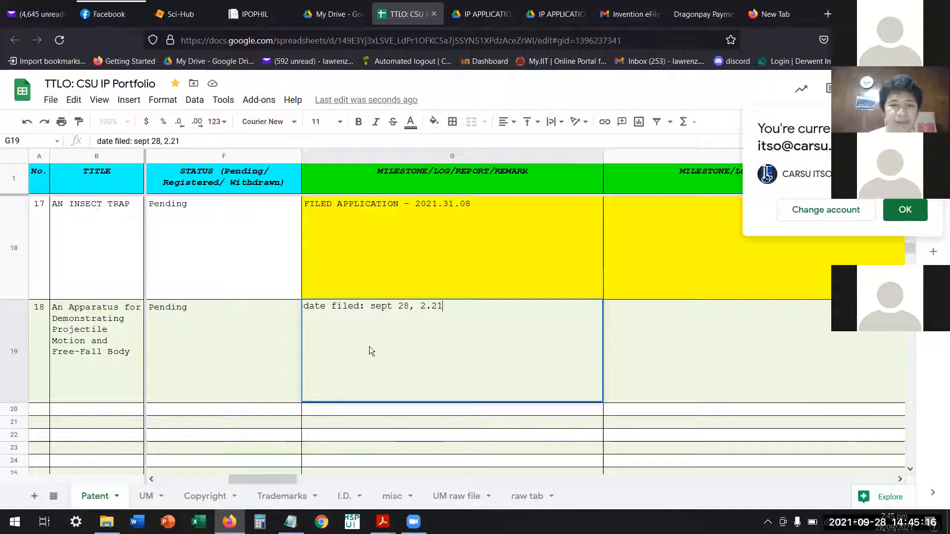
key(BackSpace)
key(BackSpace)
key(BackSpace)
text(021)
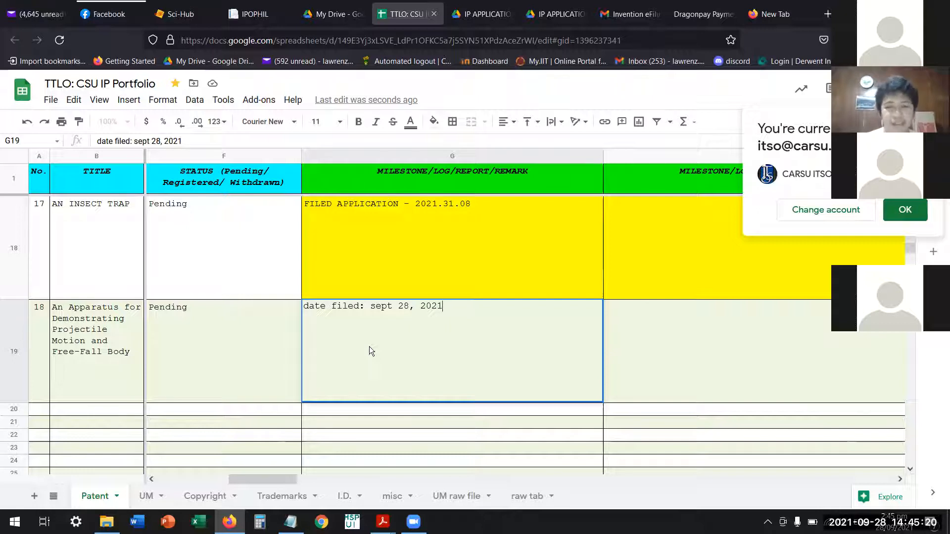
key(Return)
click(369, 347)
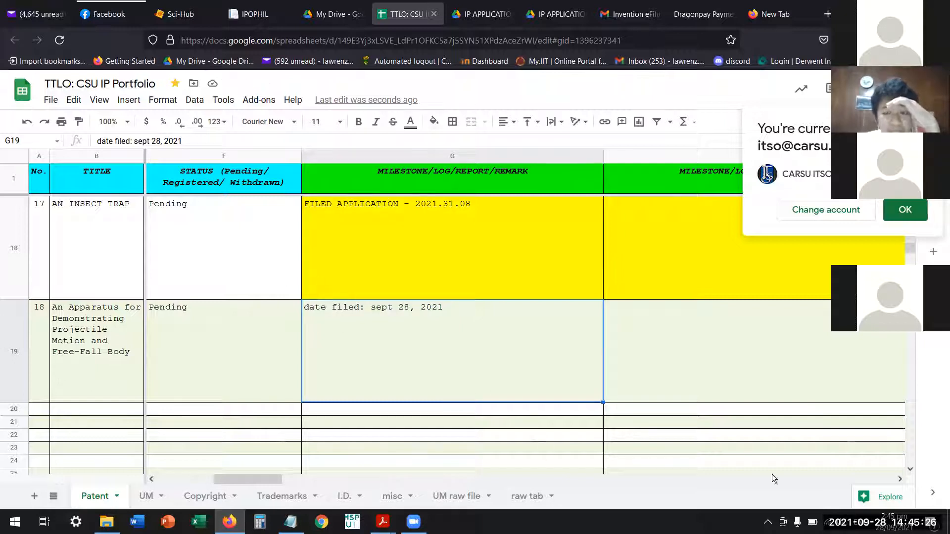
Add the note "around feb 2022 - follow up to ipophil" below the filing date in entry 18's milestone cell, leaving a blank line between.
drag(257, 479, 273, 469)
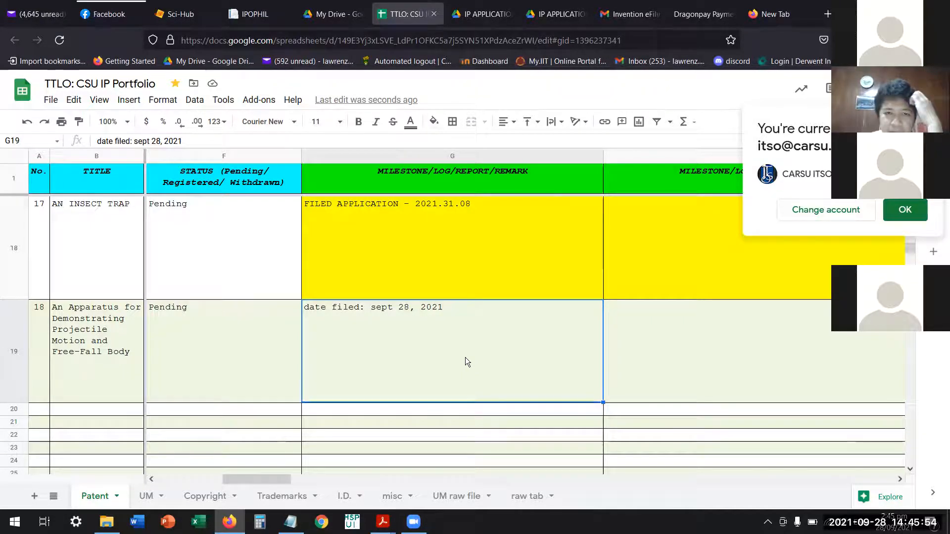
double_click(460, 340)
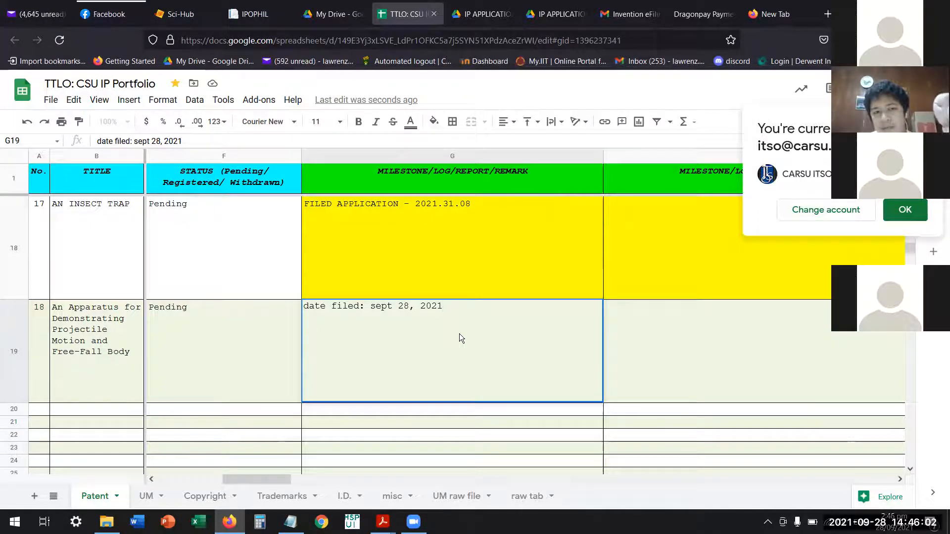
key(alt+Return)
text(arounf)
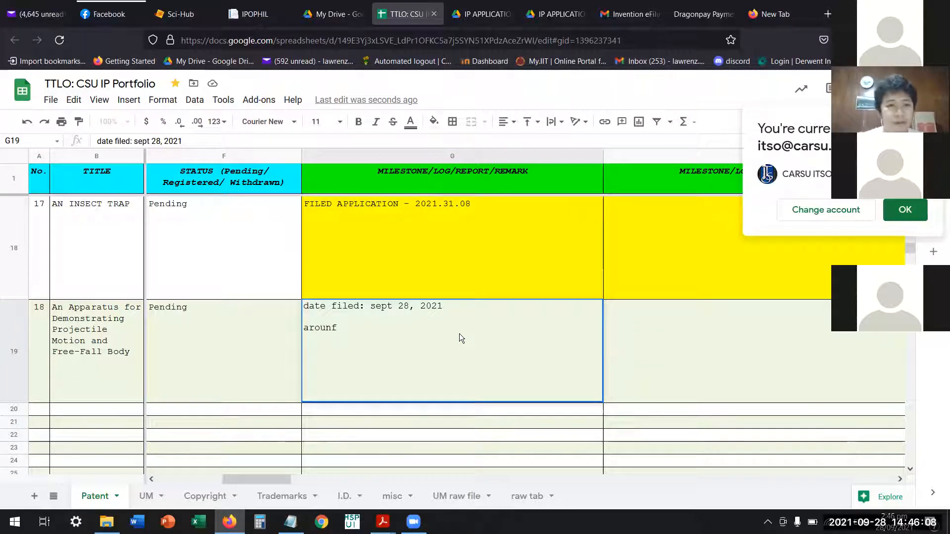
key(BackSpace)
key(BackSpace)
text(d feb 2.2)
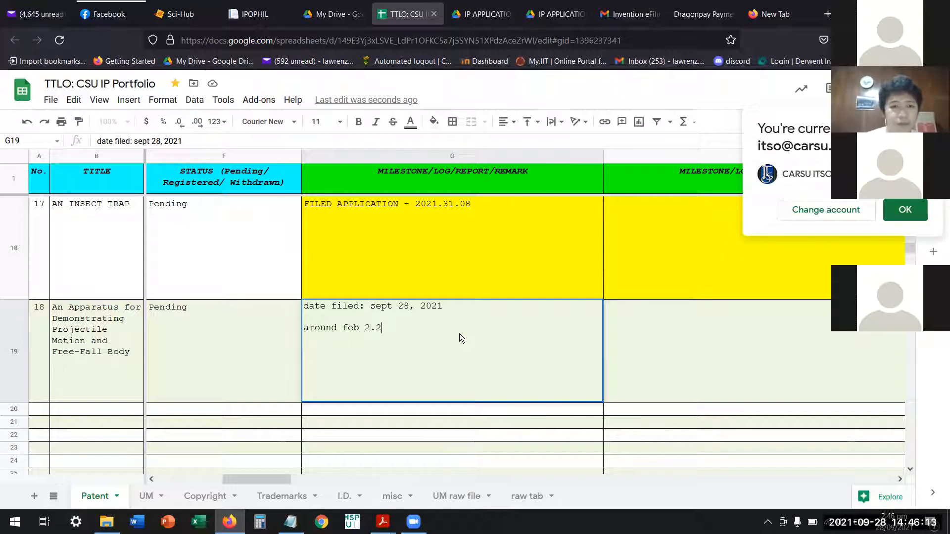
key(BackSpace)
text(022)
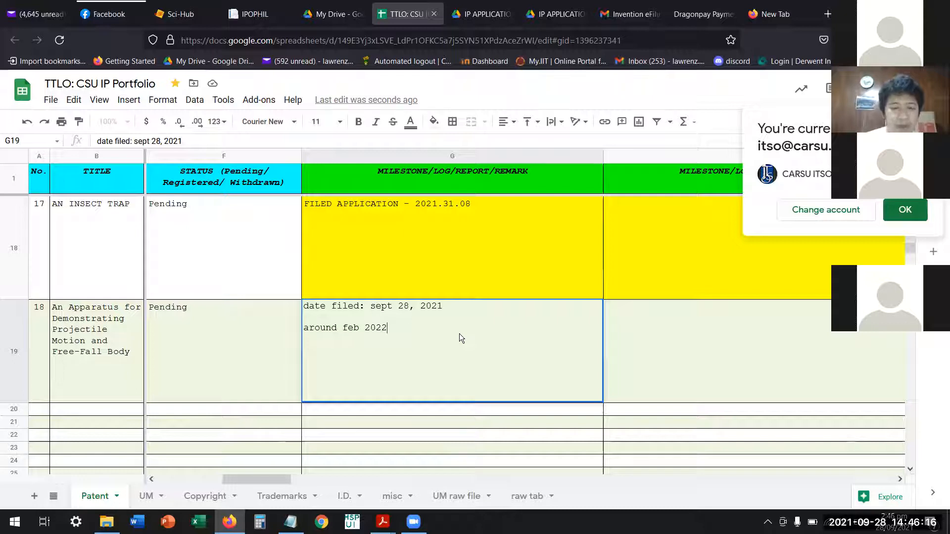
text( - fo)
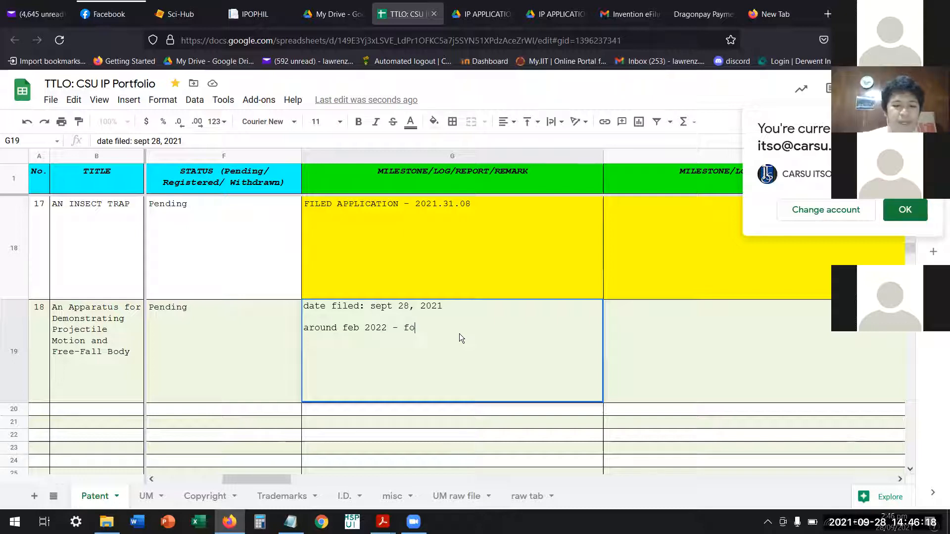
text(llow )
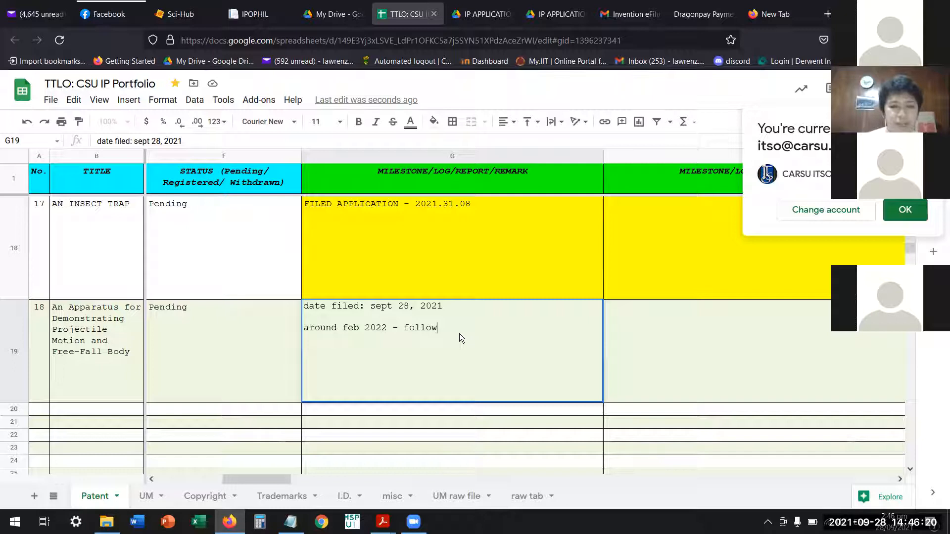
text(up)
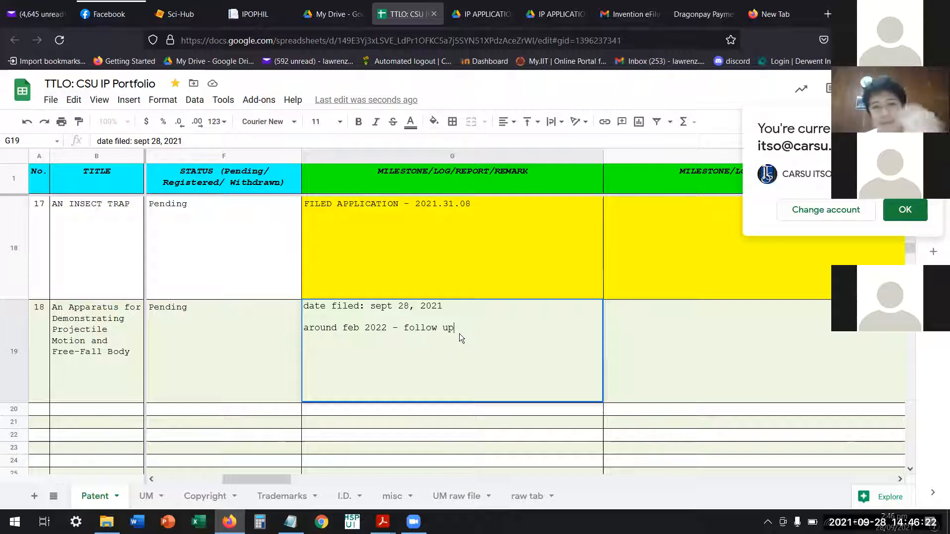
text( to ipophil)
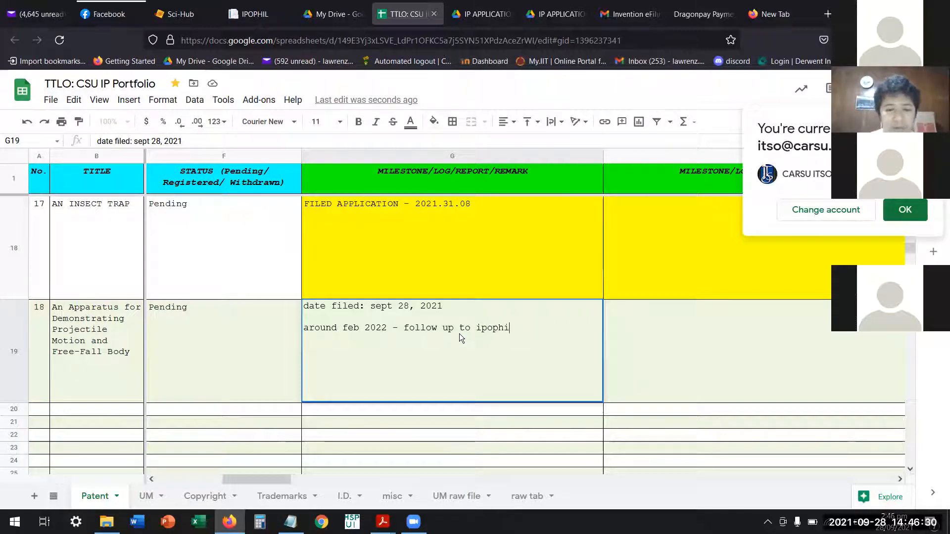
key(Return)
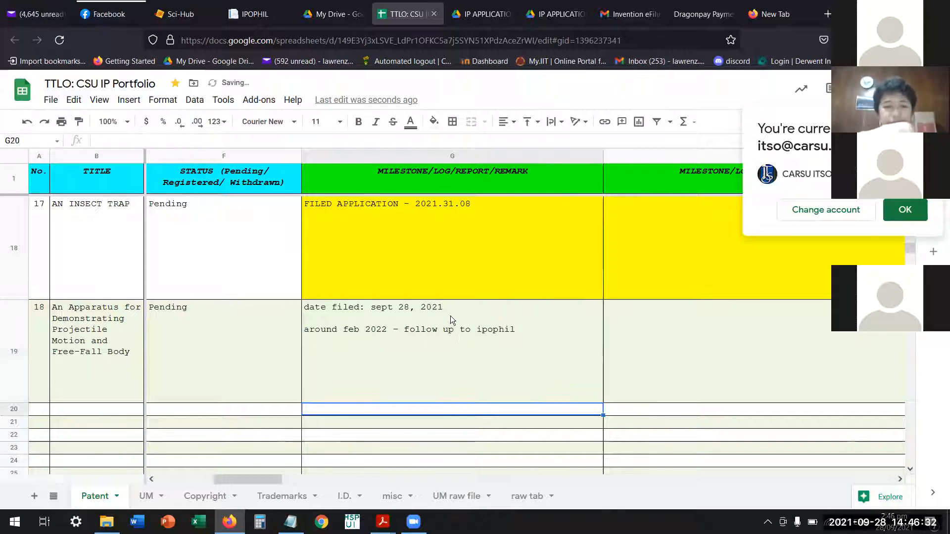
click(445, 367)
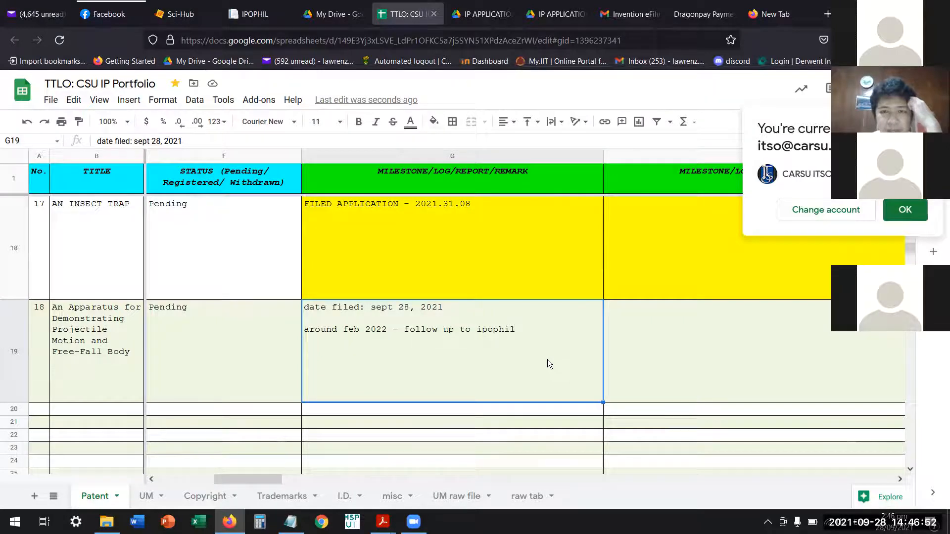
key(Right)
key(Right)
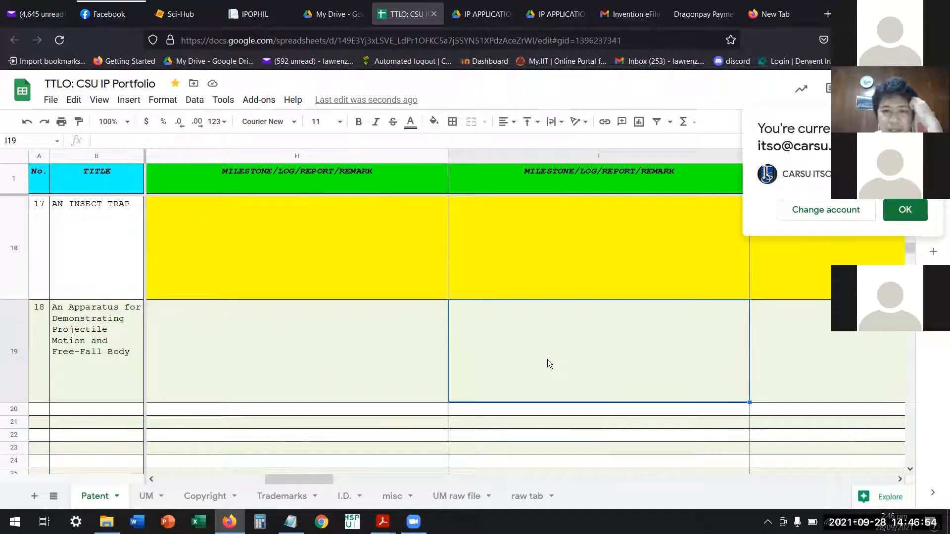
Review entry 18's milestone/remark cells across the row, returning to its number cell.
key(Right)
key(Left)
key(Left)
key(Left)
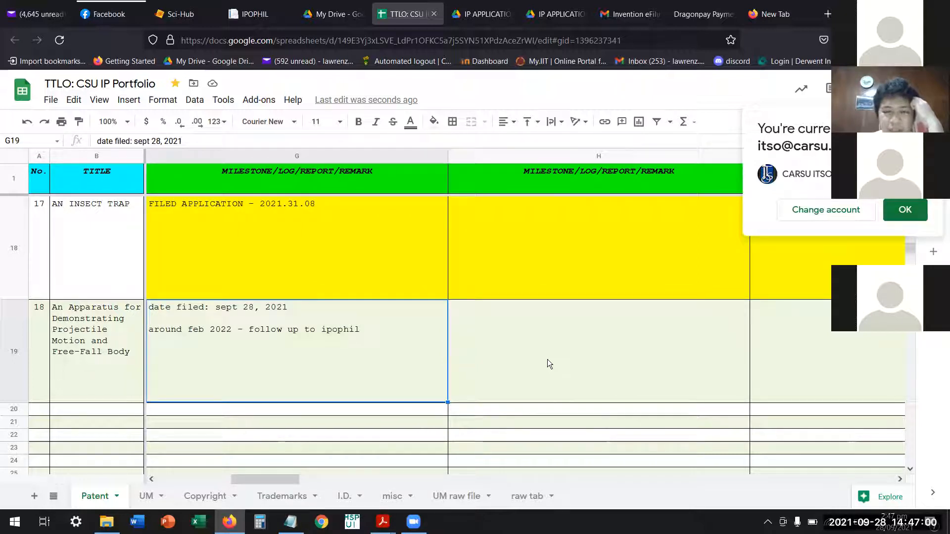
key(Right)
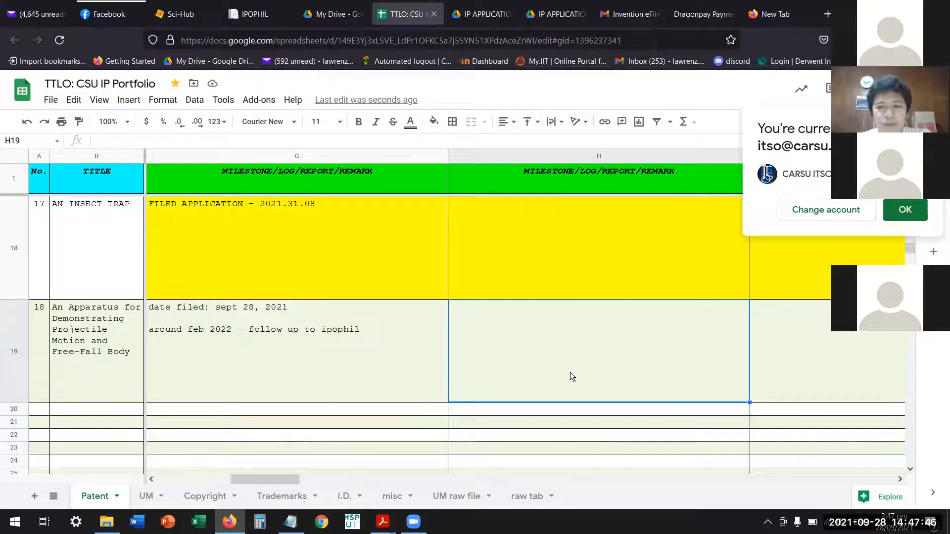
key(Right)
key(Right)
key(Right)
key(Right)
key(Right)
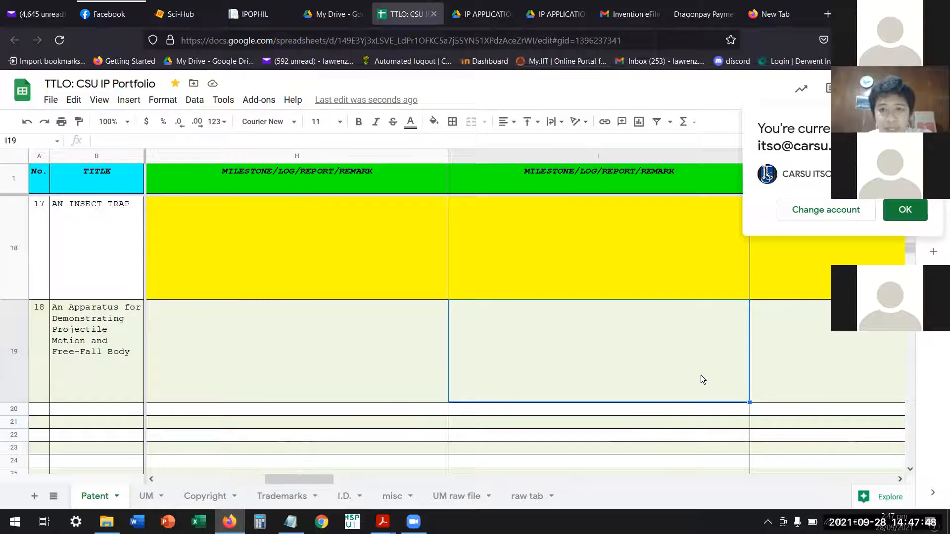
key(Left)
key(Left)
key(Left)
key(Left)
key(Left)
key(Left)
key(Left)
key(Left)
key(Left)
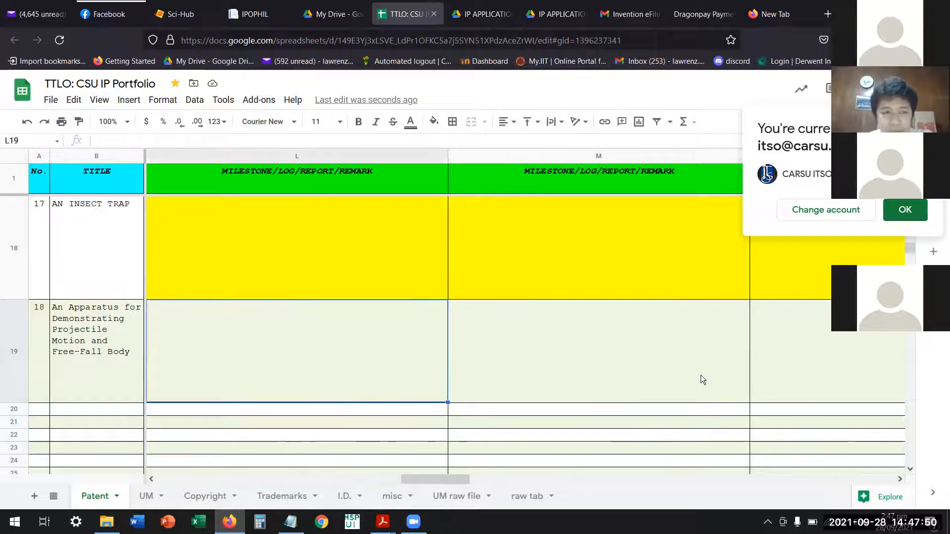
key(Left)
key(Left)
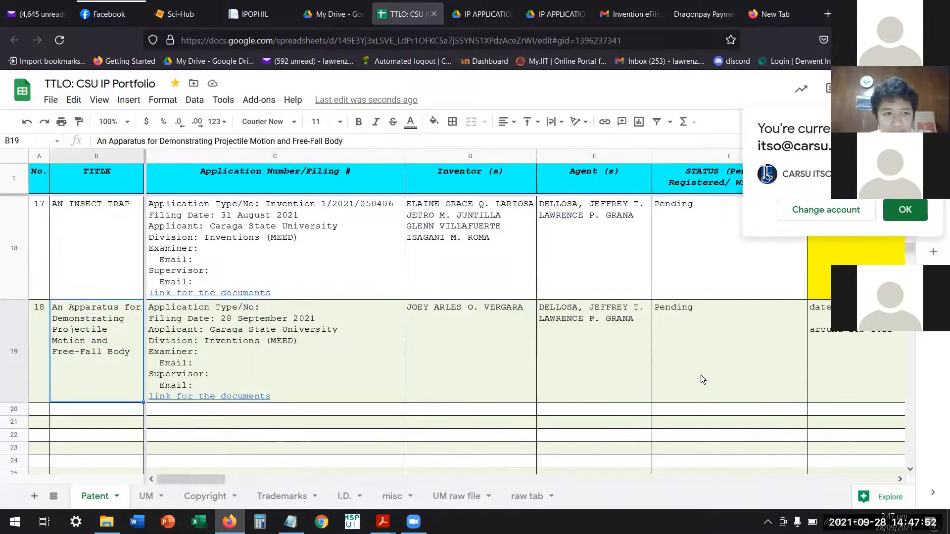
key(Left)
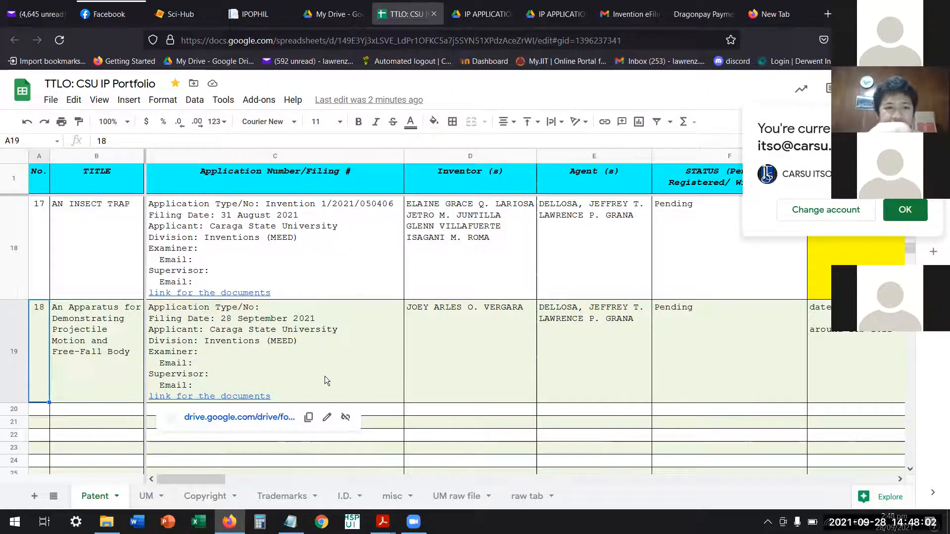
Check entry 18's inventor, agent, status, first milestone and application details cells.
click(481, 351)
click(599, 356)
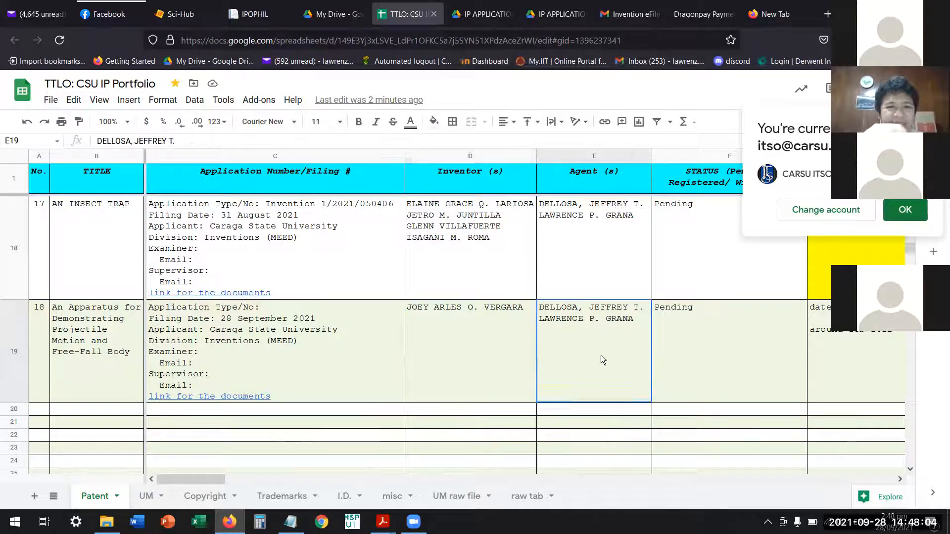
click(714, 367)
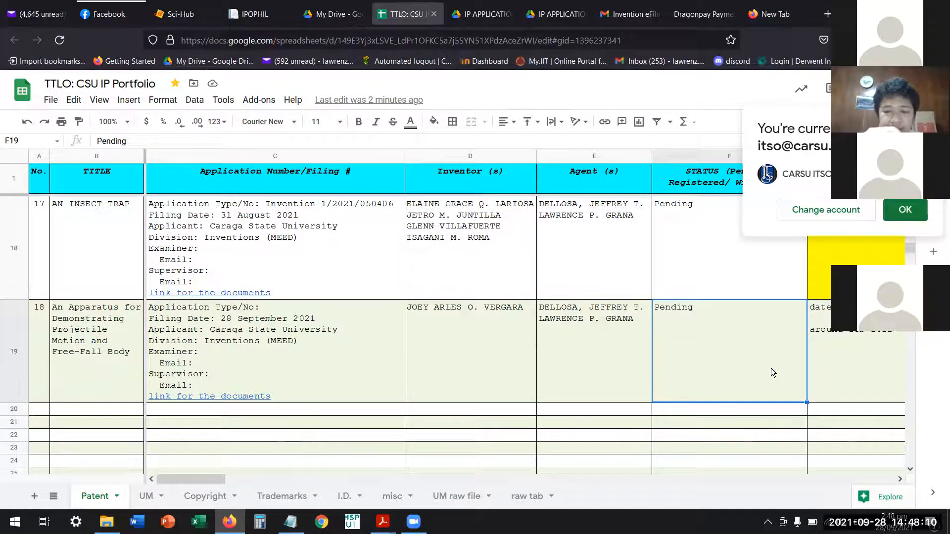
key(Right)
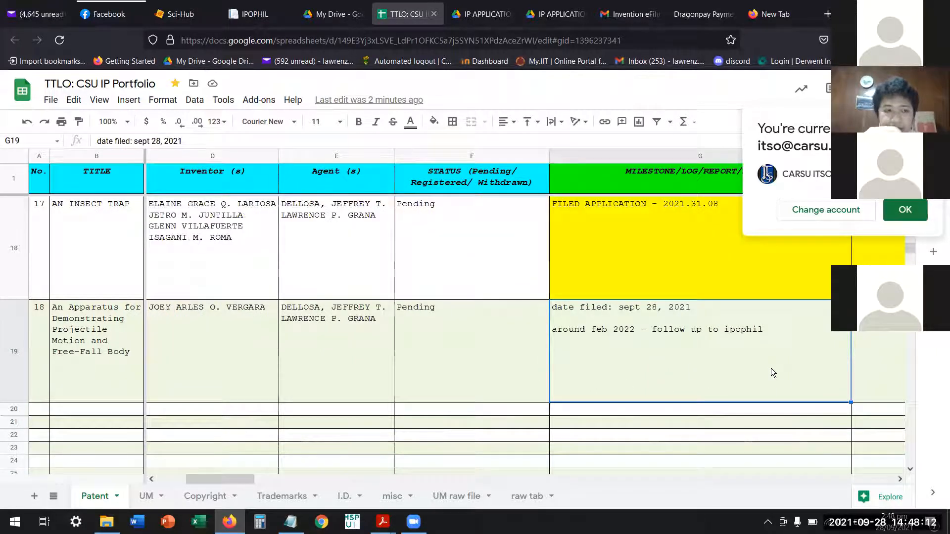
key(Right)
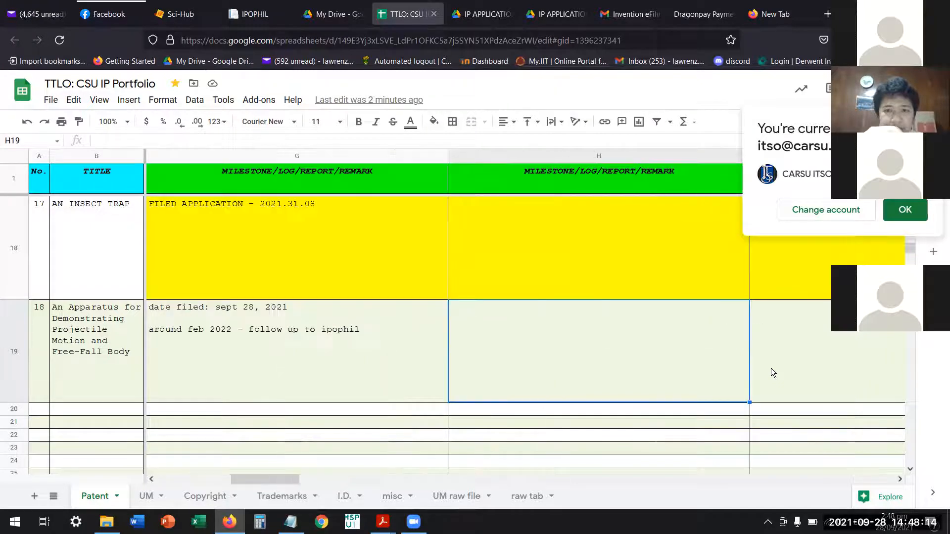
key(Left)
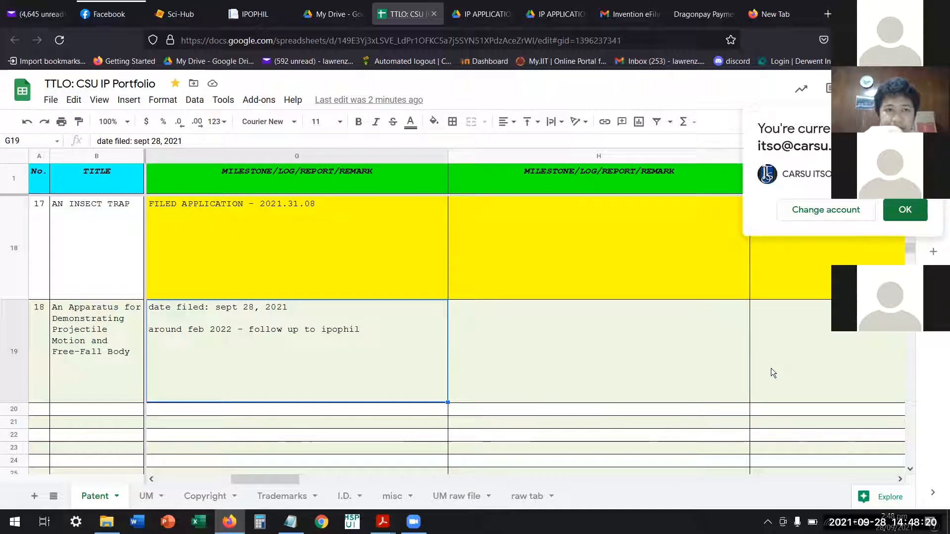
key(Left)
key(Left)
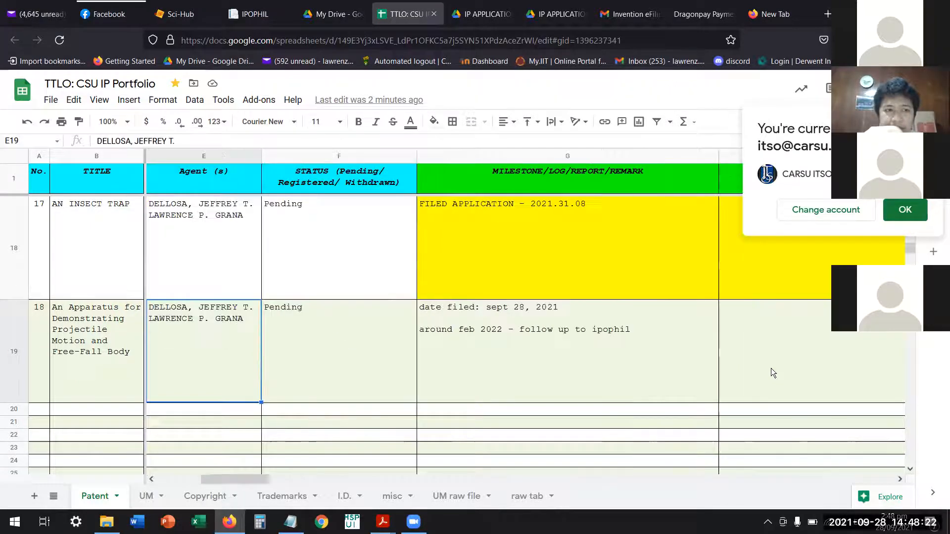
key(Left)
key(Left)
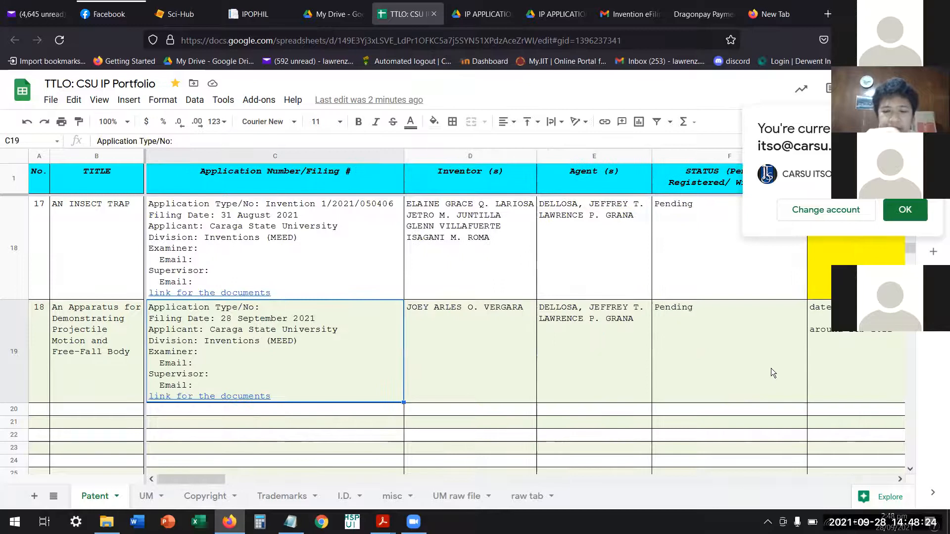
Select the whole row of entry 16 and dismiss the current-account notice.
key(Up)
key(Up)
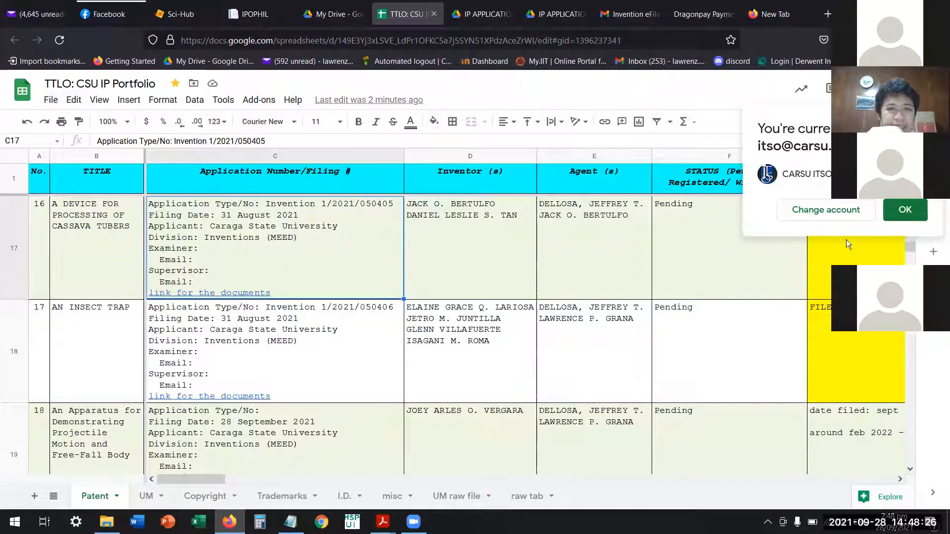
click(25, 241)
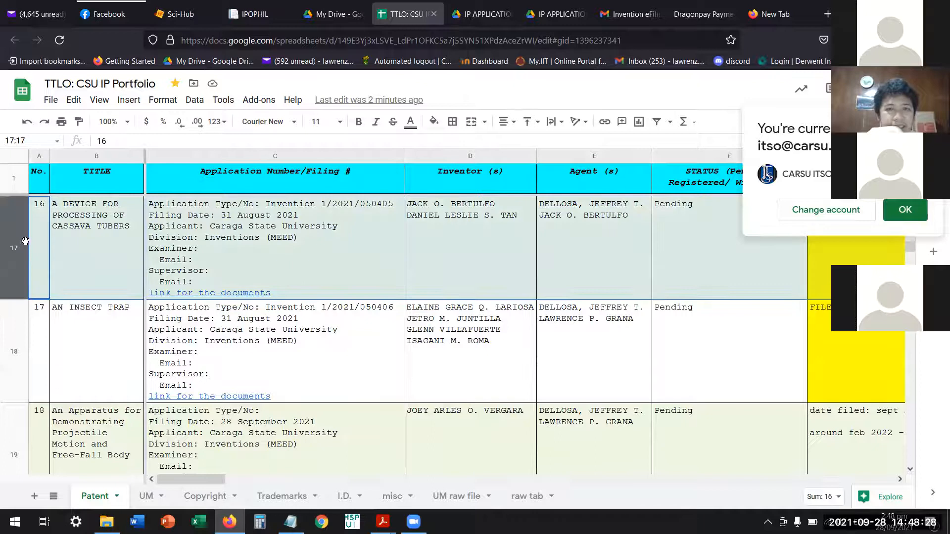
click(904, 211)
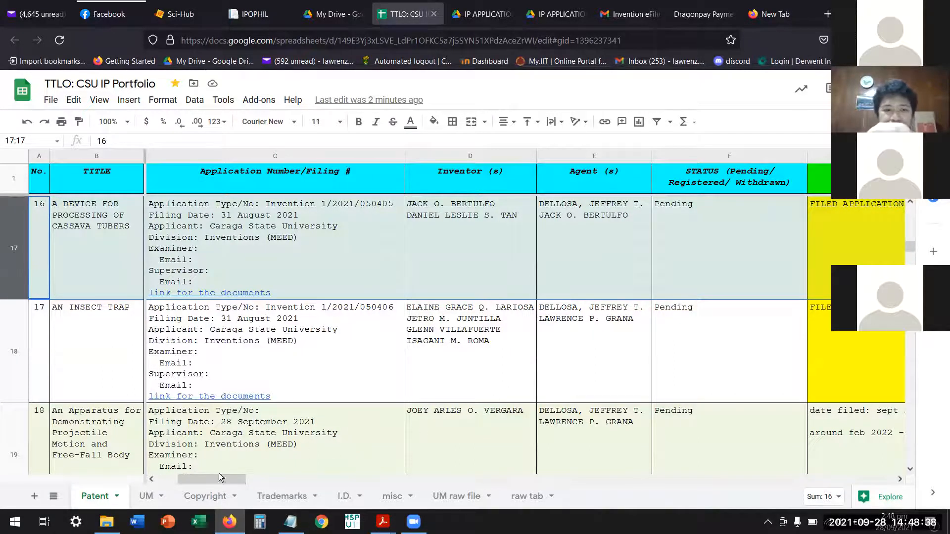
drag(218, 479, 196, 491)
mouse_move(305, 278)
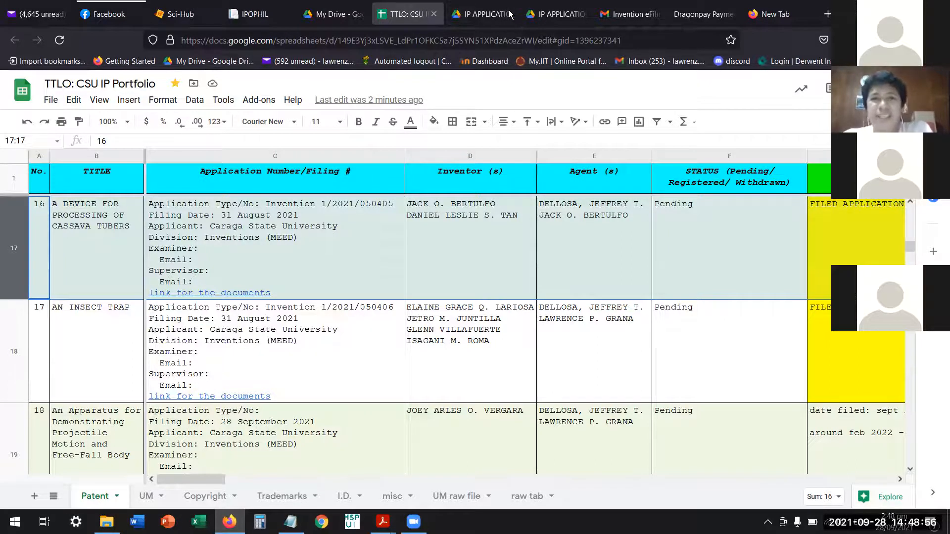
Open the bookmarked IPOPHL E-Correspondence site in the empty browser tab and sign in with the saved credentials.
click(772, 18)
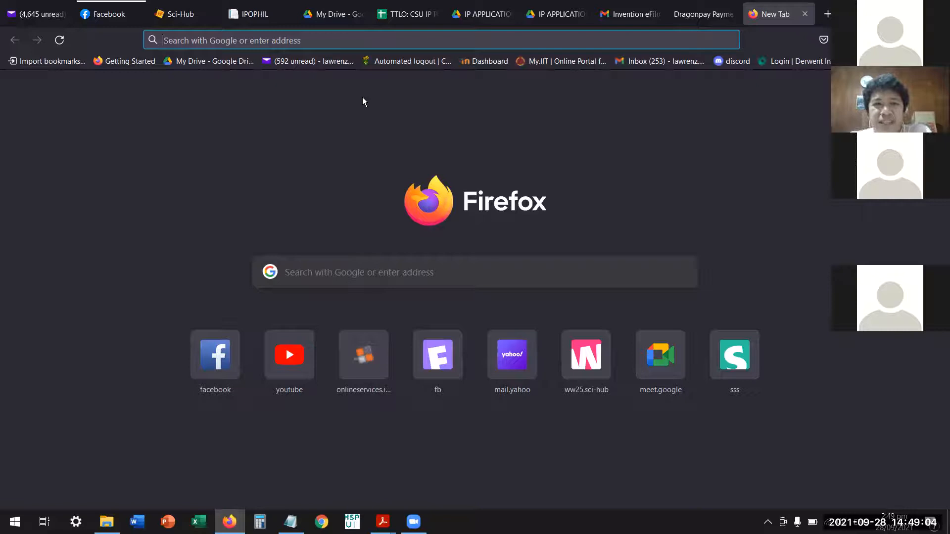
click(406, 11)
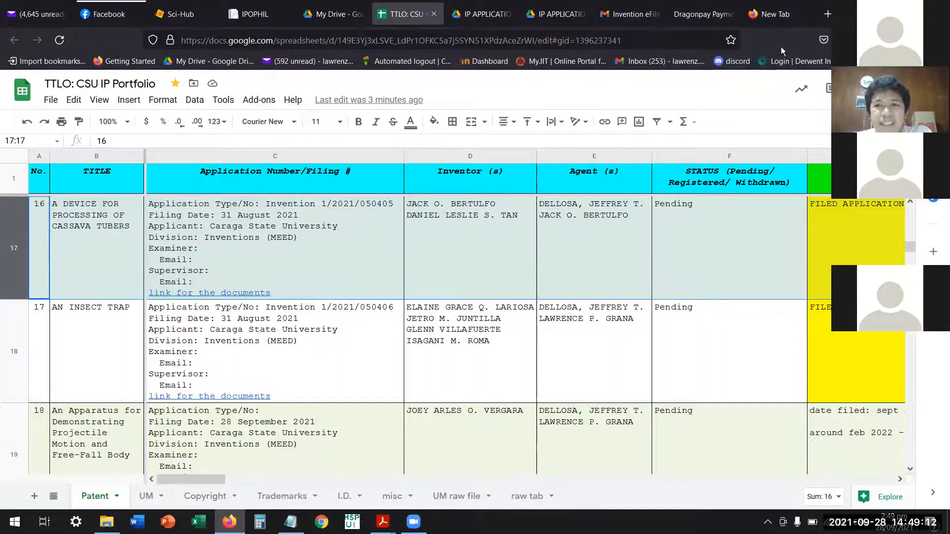
click(787, 18)
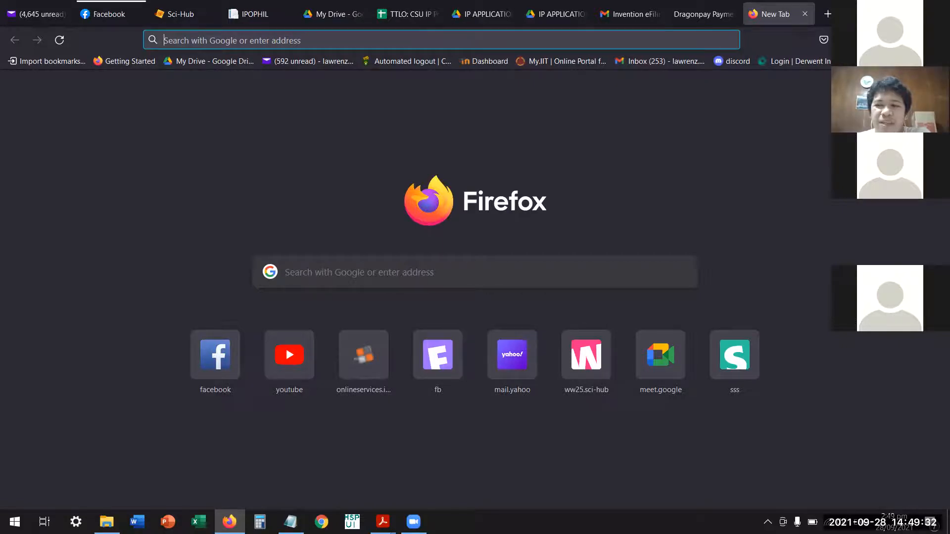
click(940, 61)
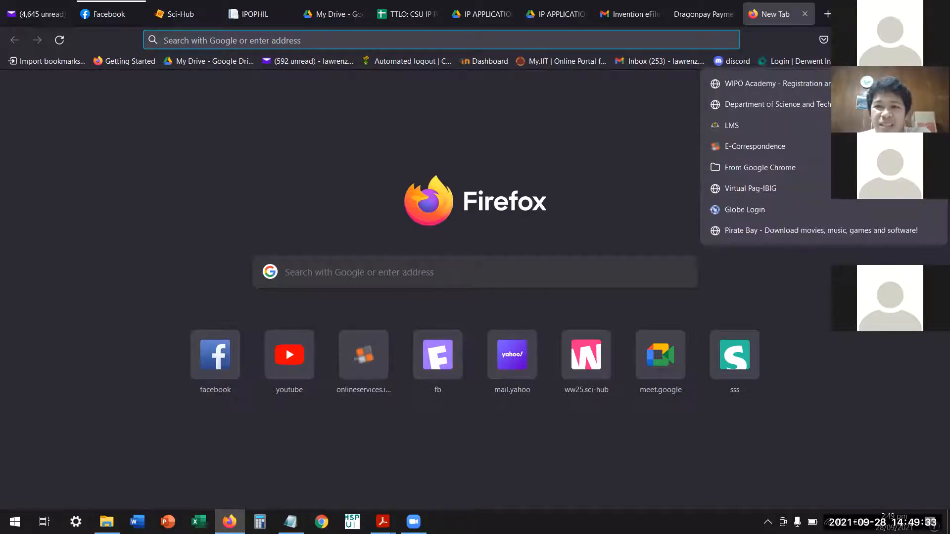
click(777, 147)
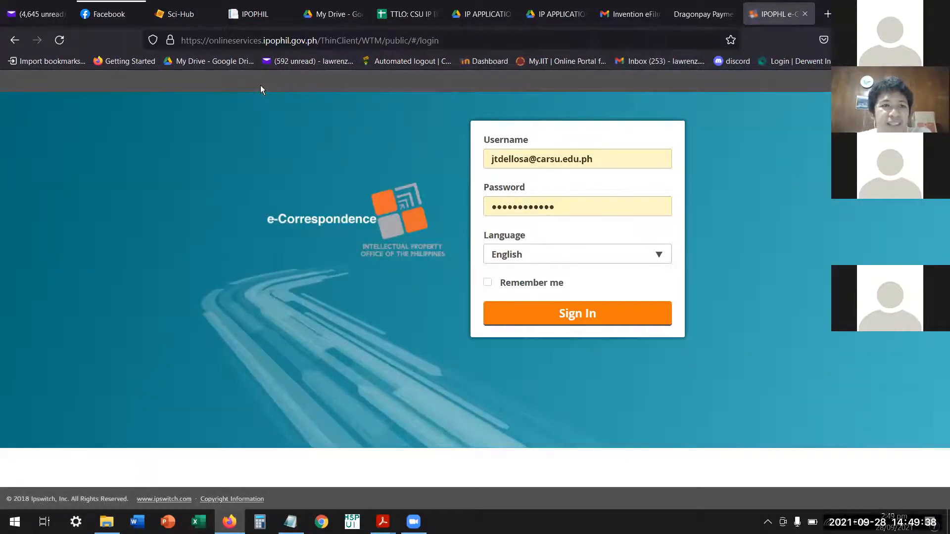
key(ctrl+l)
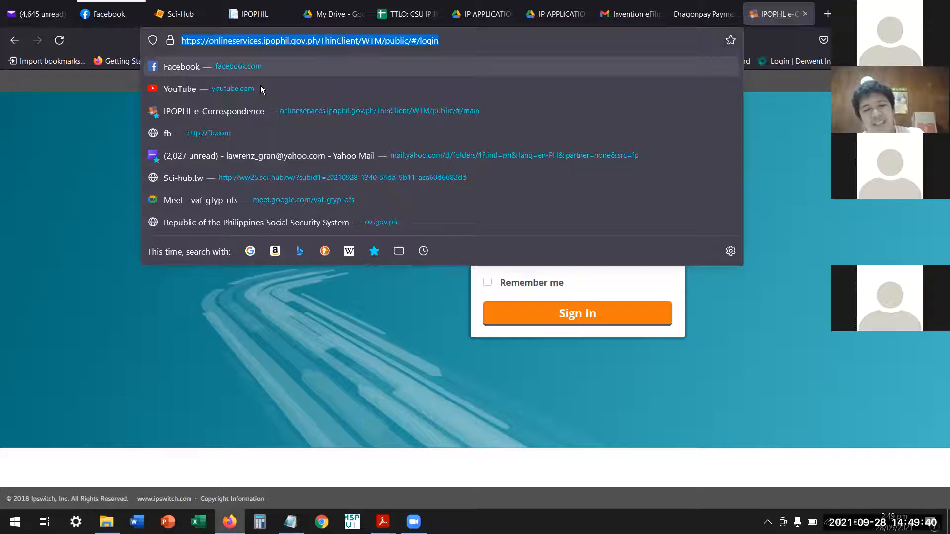
click(59, 222)
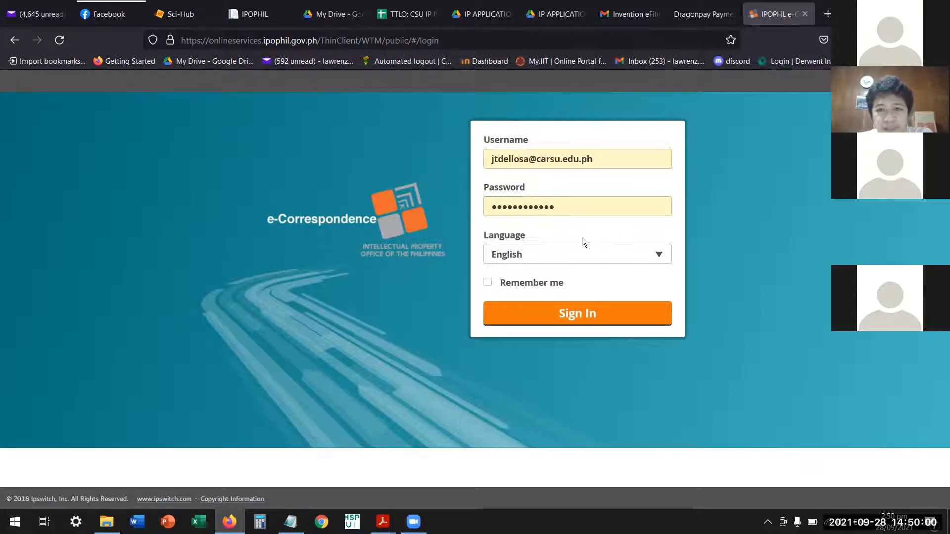
click(584, 320)
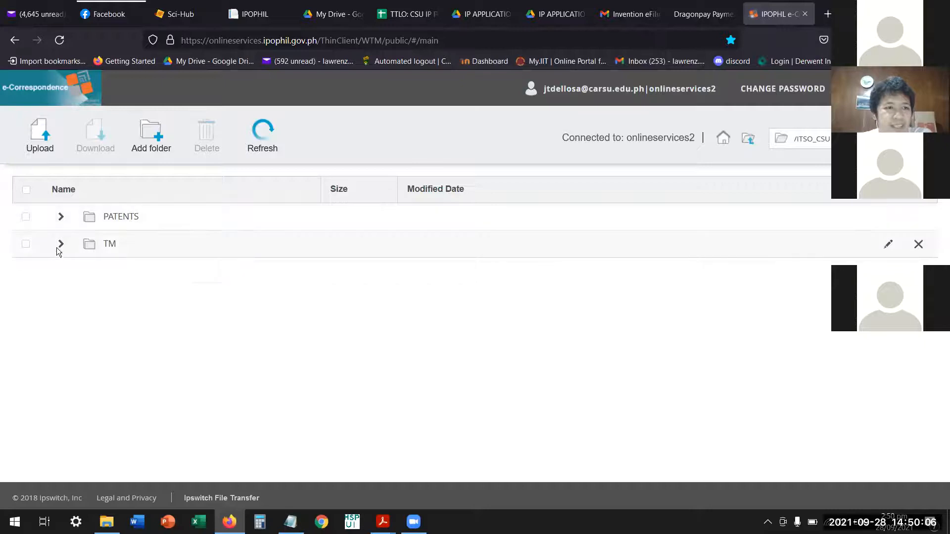
Expand the PATENTS folder and its 8192021 and 792021 subfolders to examine the correspondence documents they hold.
click(62, 217)
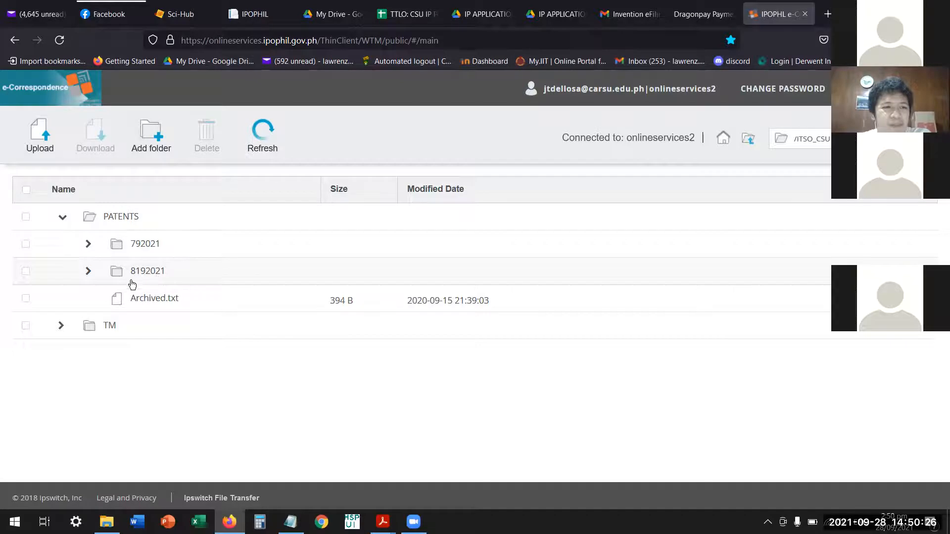
click(88, 273)
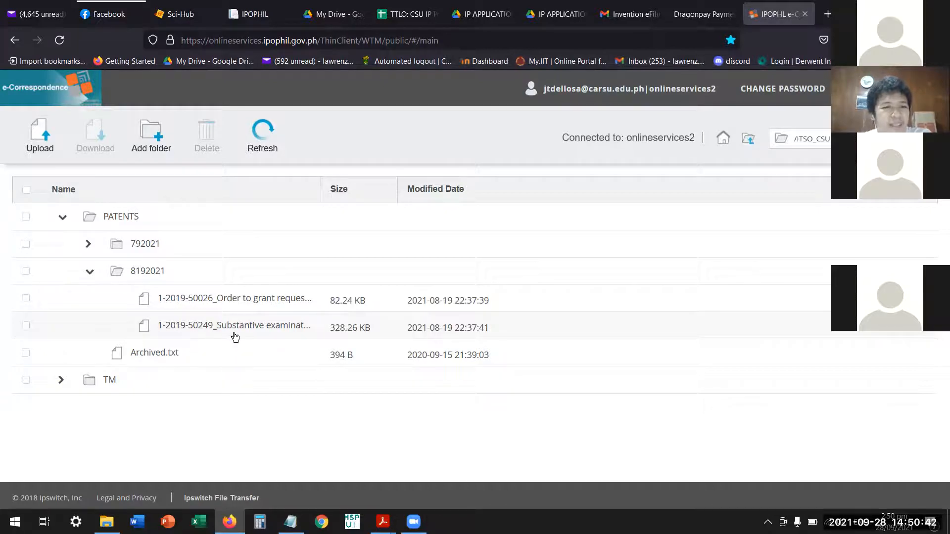
click(89, 271)
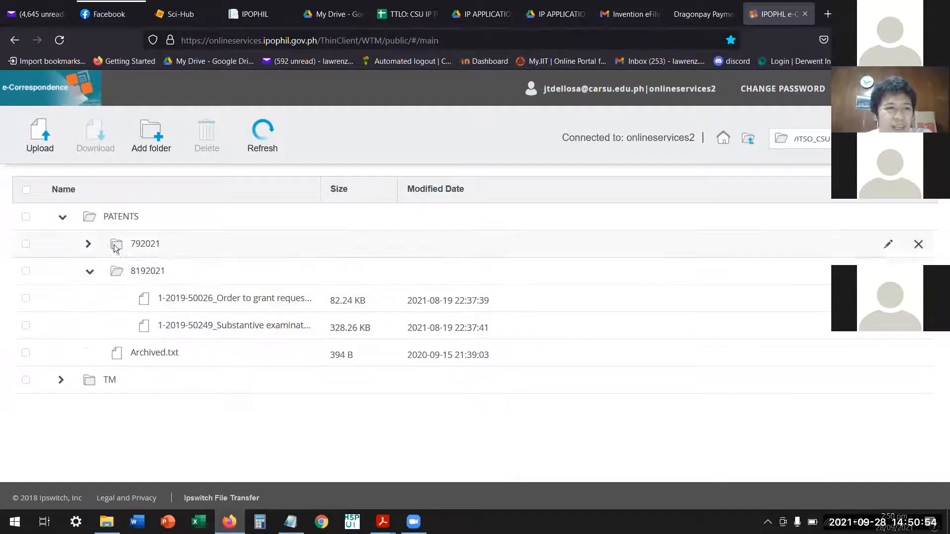
click(90, 271)
click(90, 271)
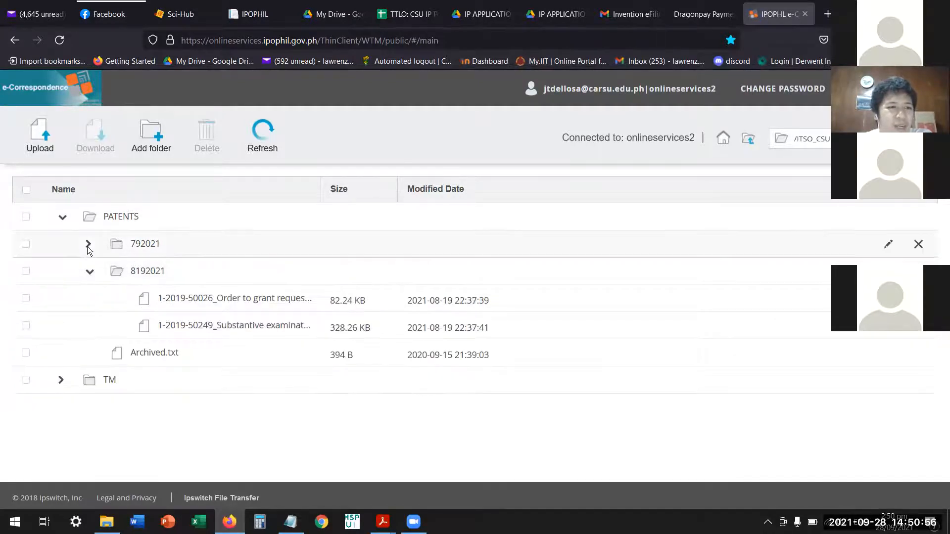
click(87, 245)
click(87, 245)
click(90, 271)
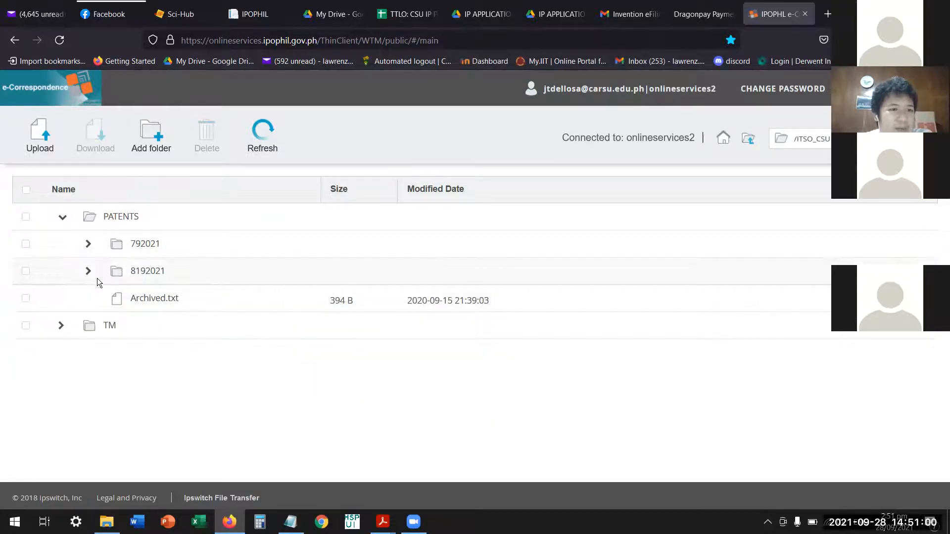
click(89, 271)
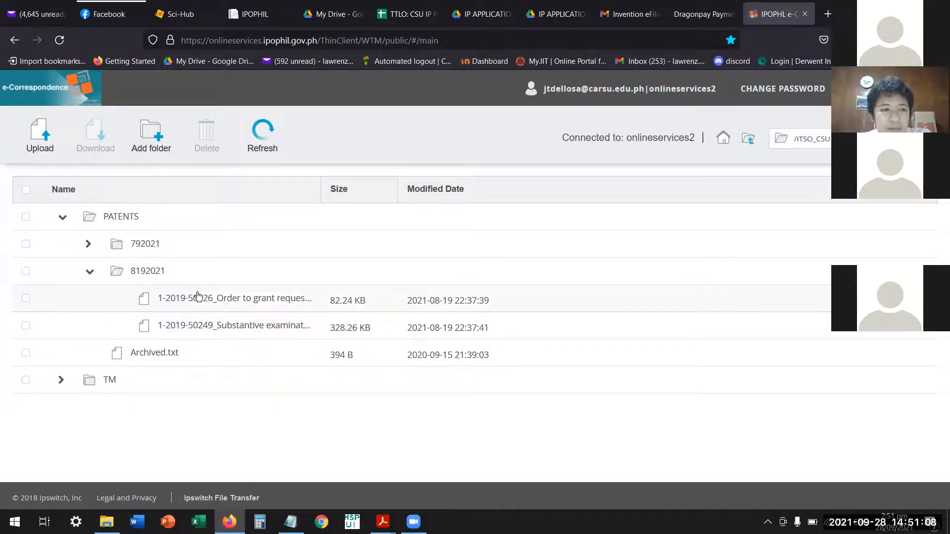
click(90, 273)
click(90, 273)
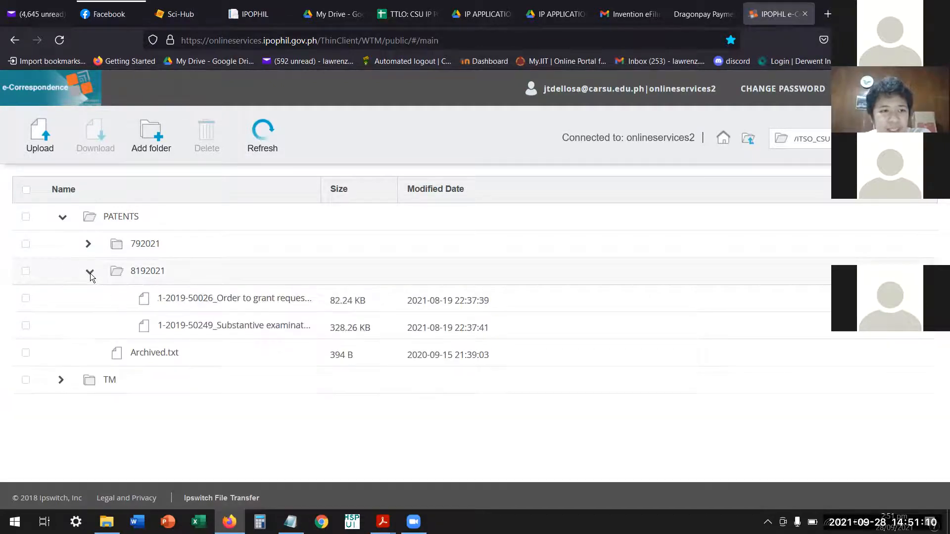
click(88, 244)
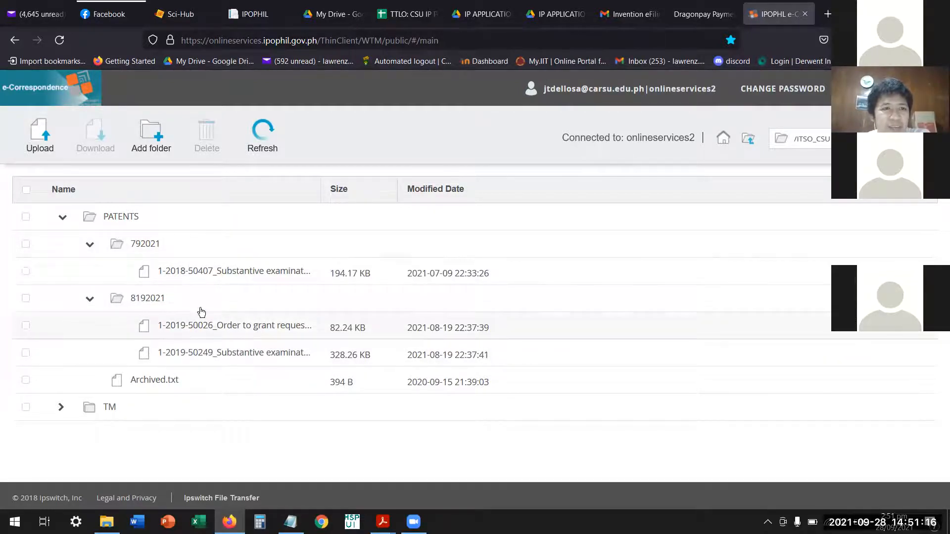
Return to the CSU IP Portfolio spreadsheet and select entry 17's inventor cell.
key(ctrl+Tab)
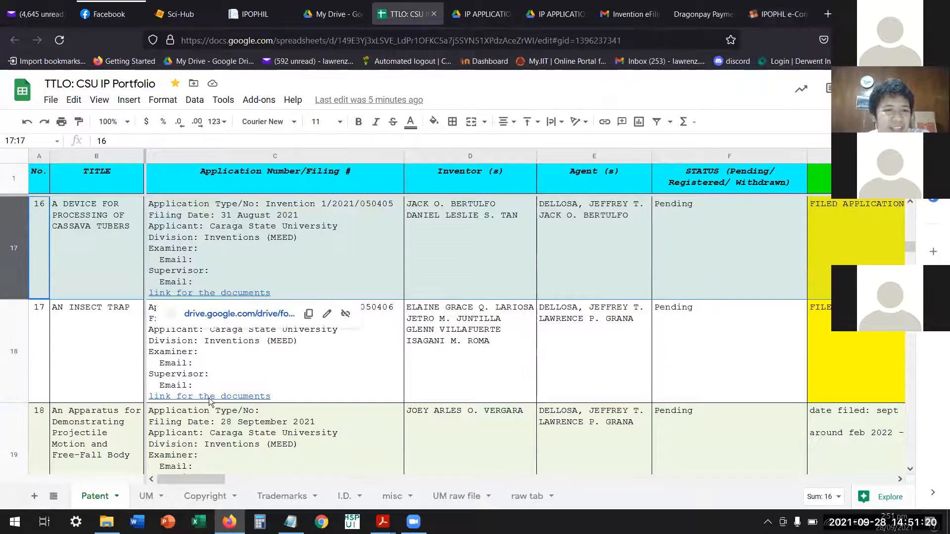
click(426, 394)
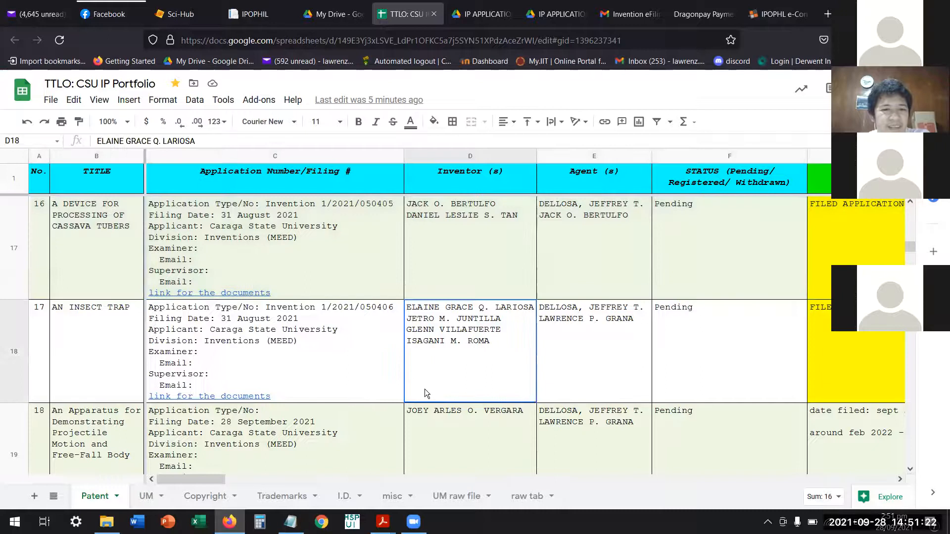
Return to the E-Correspondence portal and collapse and re-expand PATENTS with its 792021 and 8192021 subfolders to examine their documents.
mouse_move(262, 400)
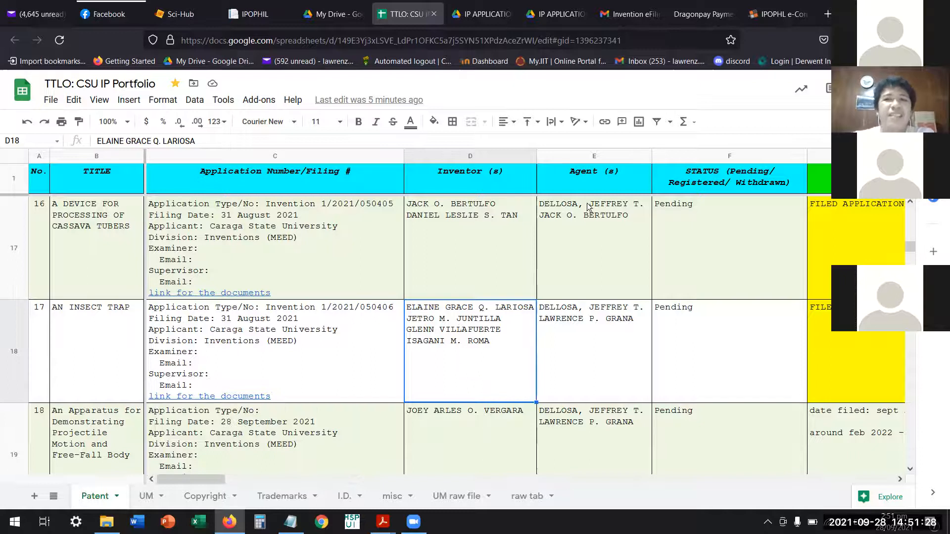
click(782, 14)
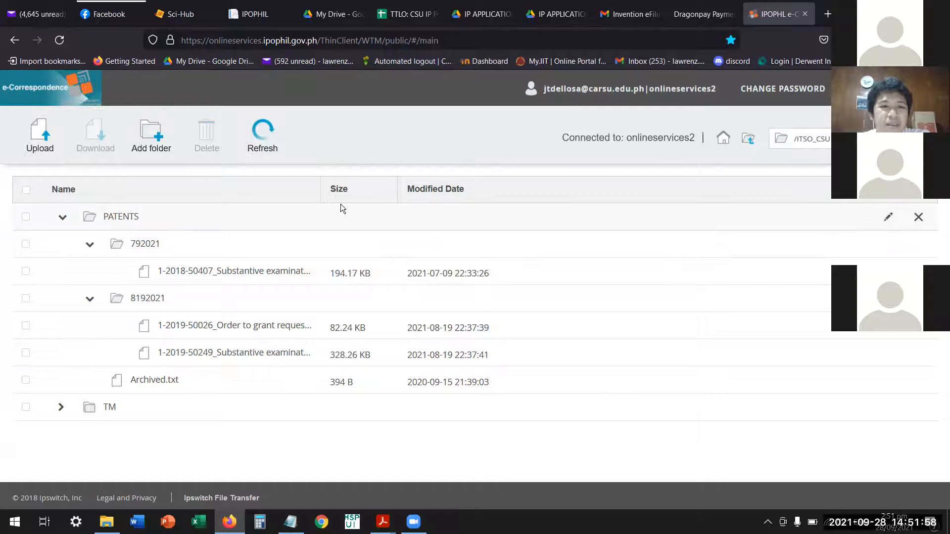
click(61, 220)
click(61, 219)
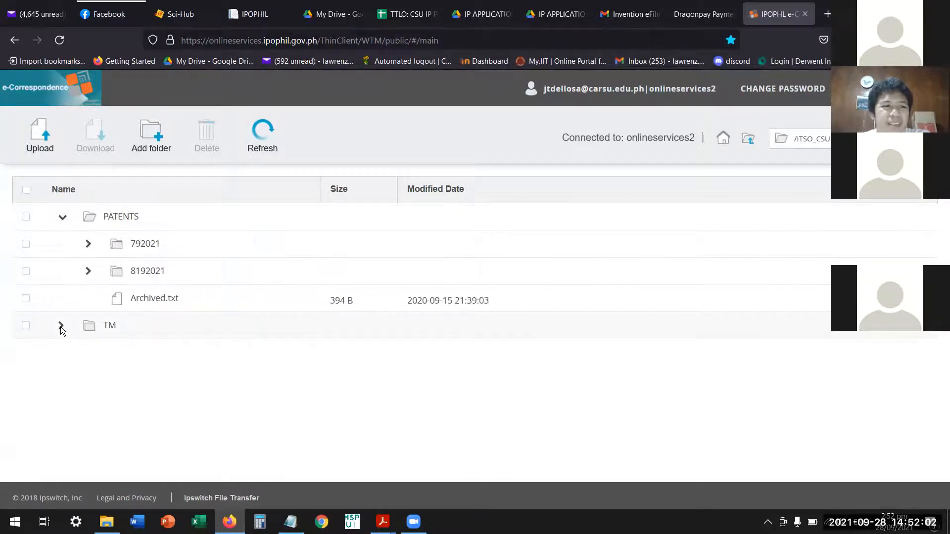
click(87, 245)
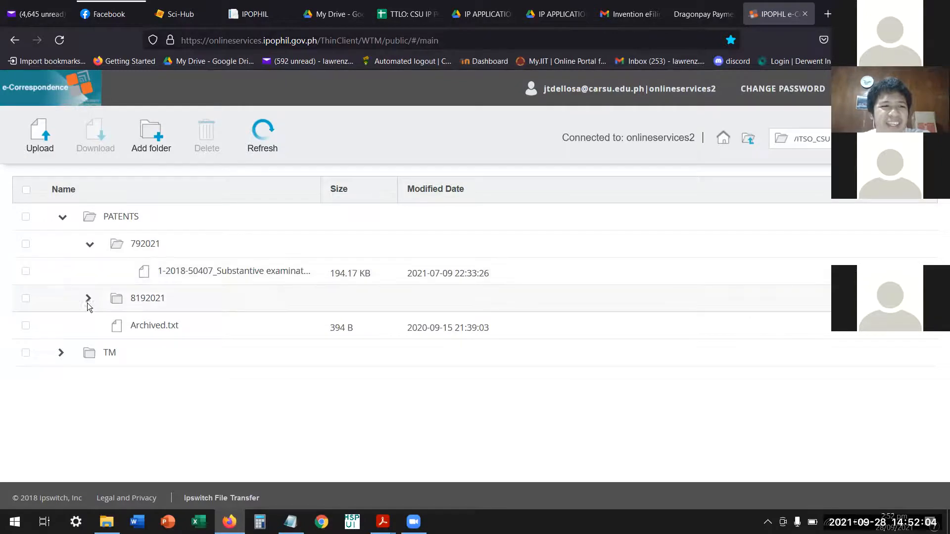
click(88, 299)
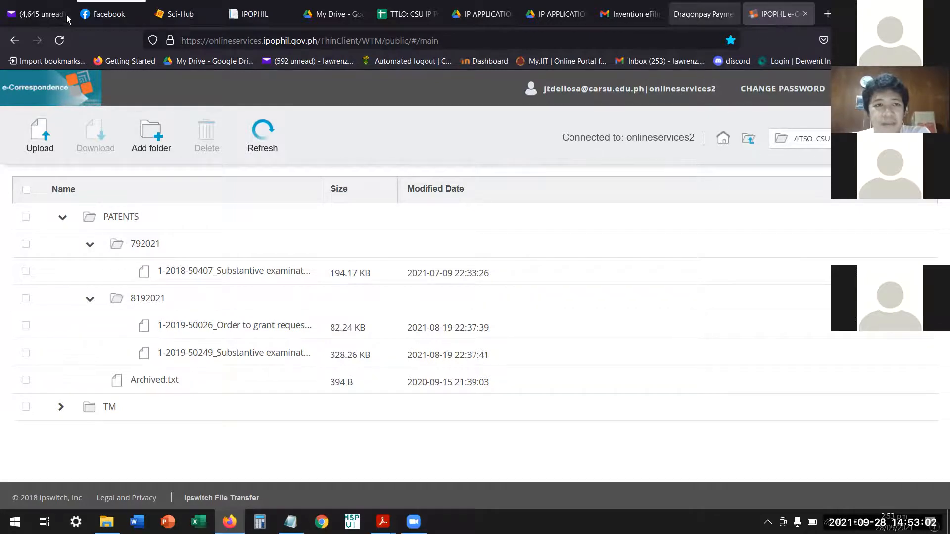
Bring up the Dragonpay payment confirmation page and examine the total due and its status.
key(ctrl+shift+Tab)
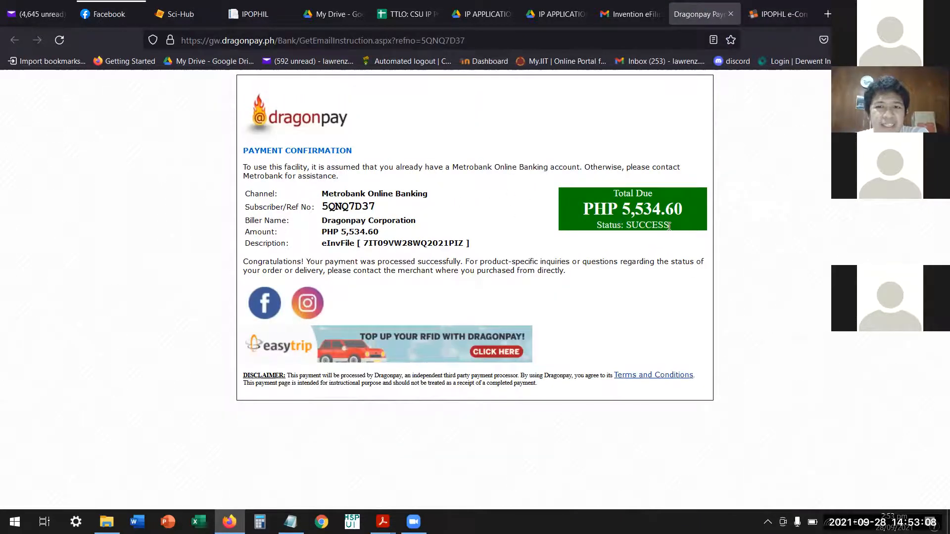
drag(606, 194, 625, 260)
click(625, 261)
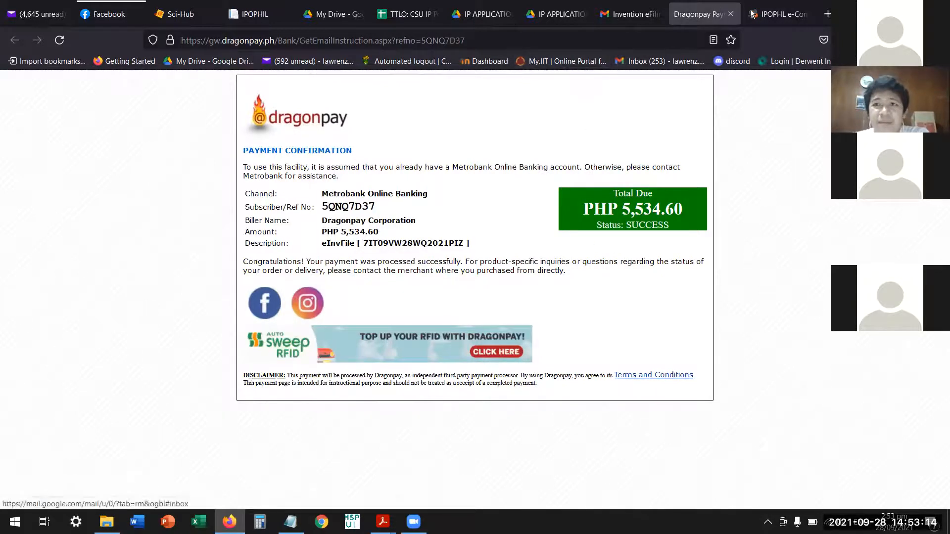
Open Dragonpay's Payment Confirmation e-mail in the Gmail inbox and read through its transaction details.
click(634, 18)
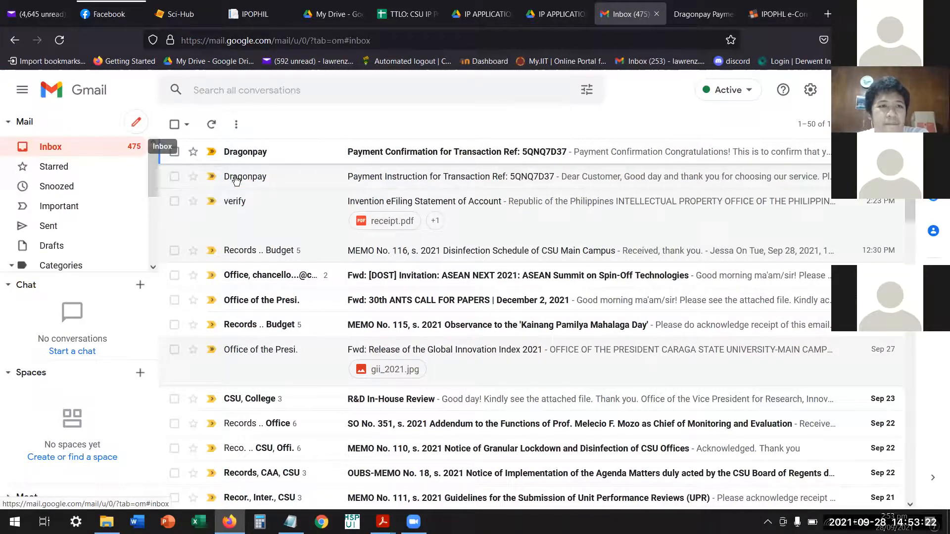
click(612, 152)
scroll(495, 257, down, 3)
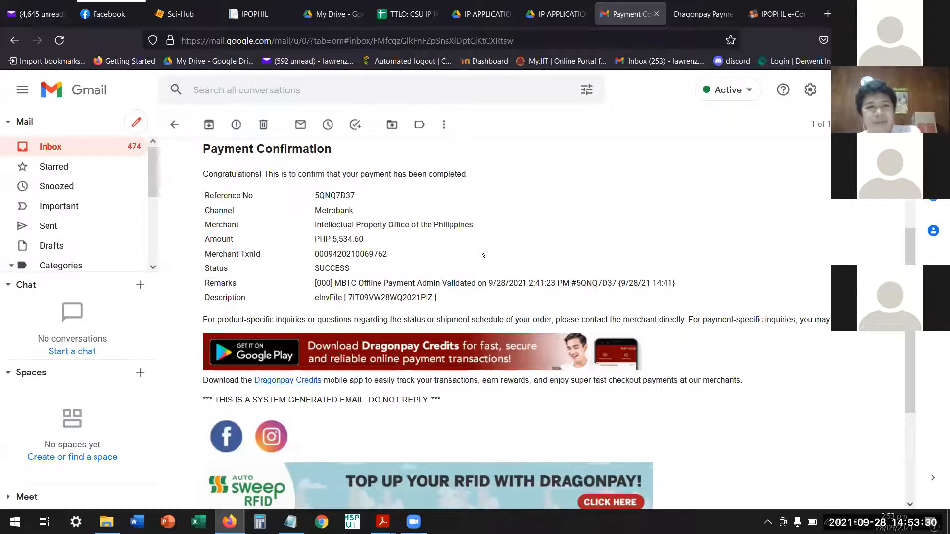
scroll(466, 259, up, 3)
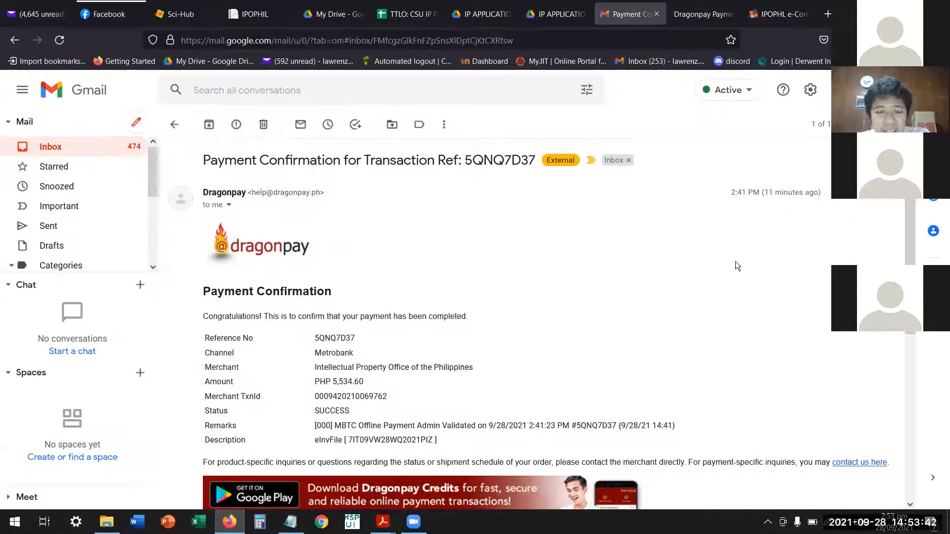
scroll(727, 264, down, 1)
scroll(719, 276, down, 3)
scroll(720, 276, up, 3)
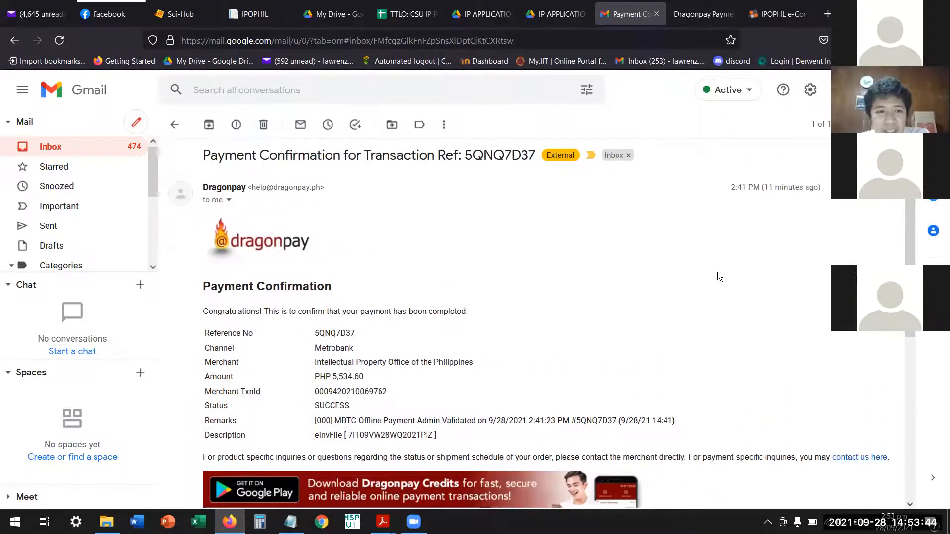
scroll(646, 268, up, 1)
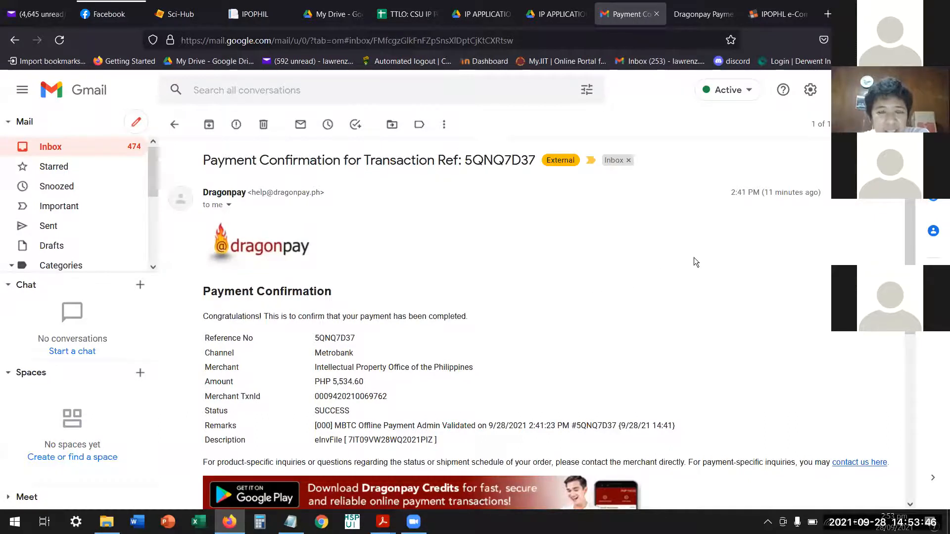
scroll(813, 192, down, 1)
scroll(534, 334, down, 2)
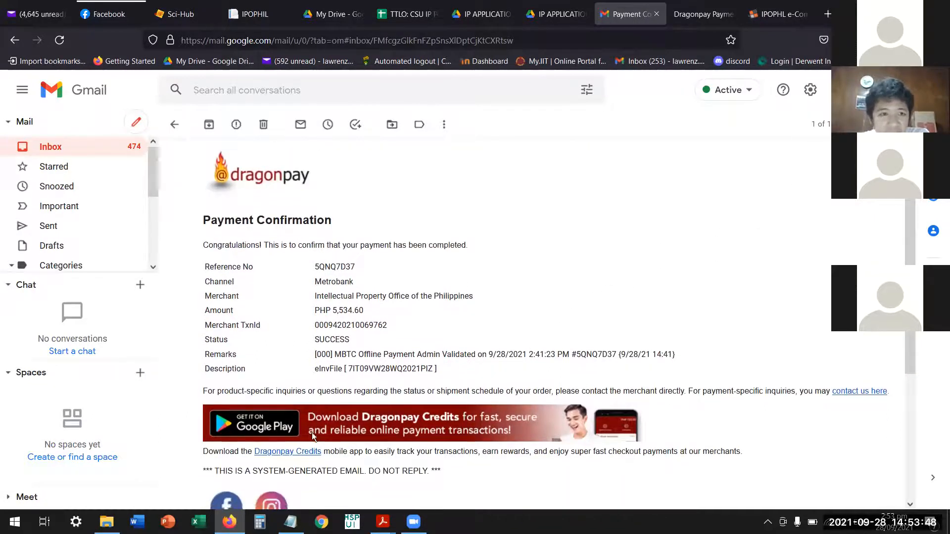
scroll(318, 467, up, 3)
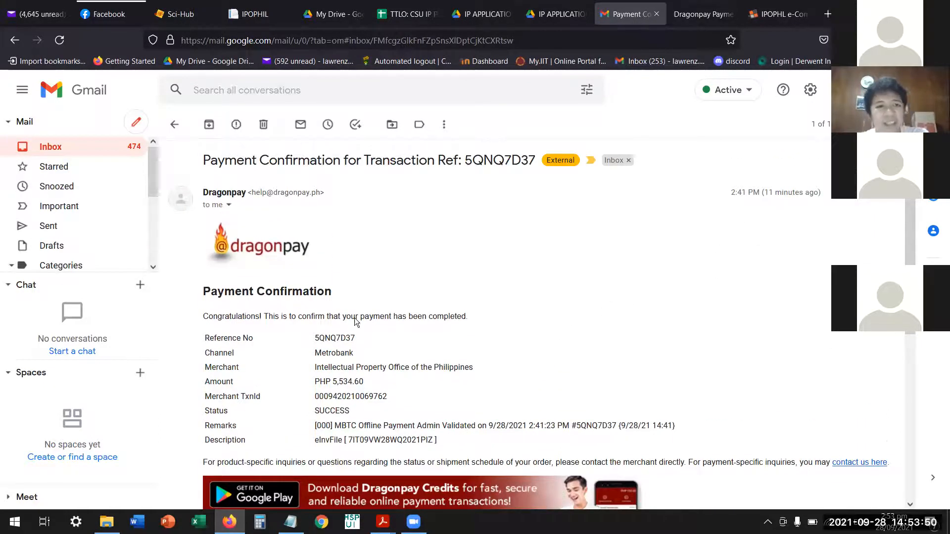
scroll(350, 345, down, 3)
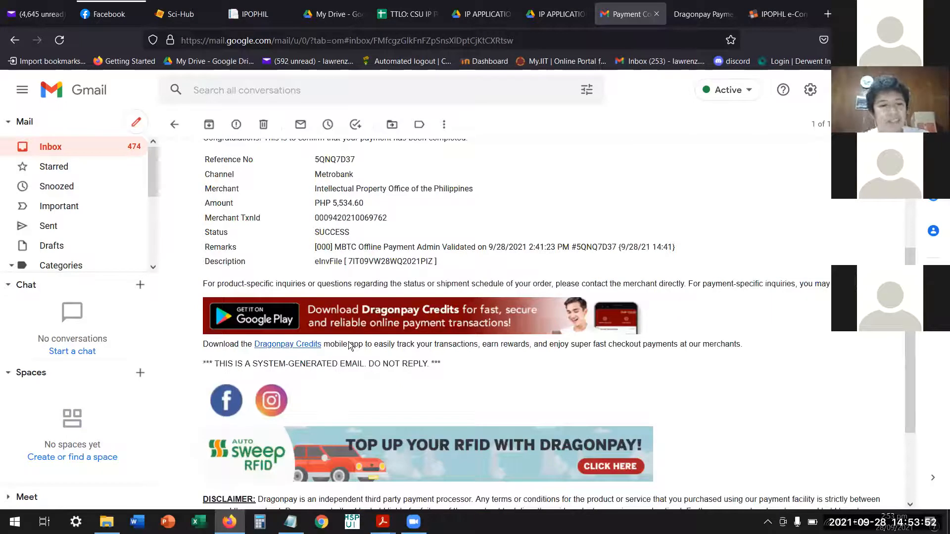
Forward the Dragonpay payment confirmation e-mail to the colleague's suggested contact and return to the inbox.
key(f)
text(may)
key(Return)
scroll(321, 420, down, 2)
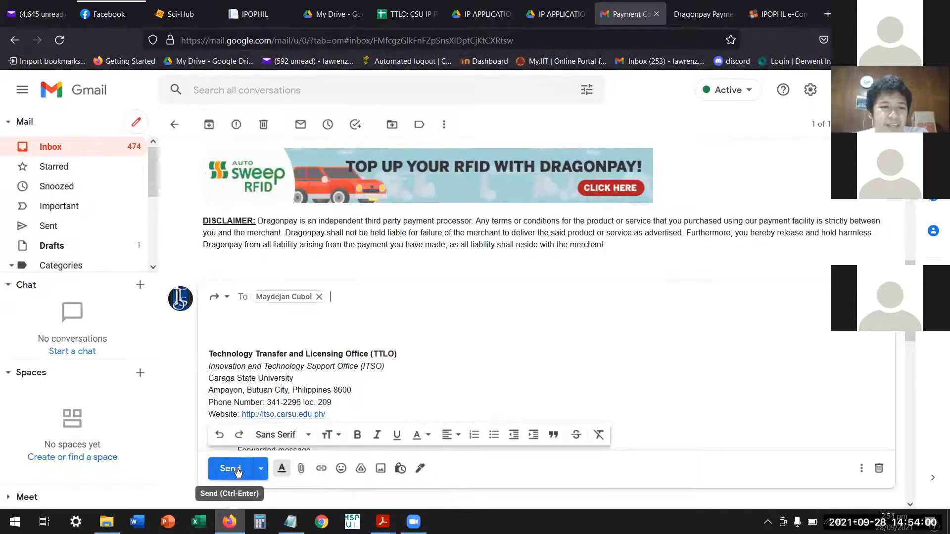
click(236, 470)
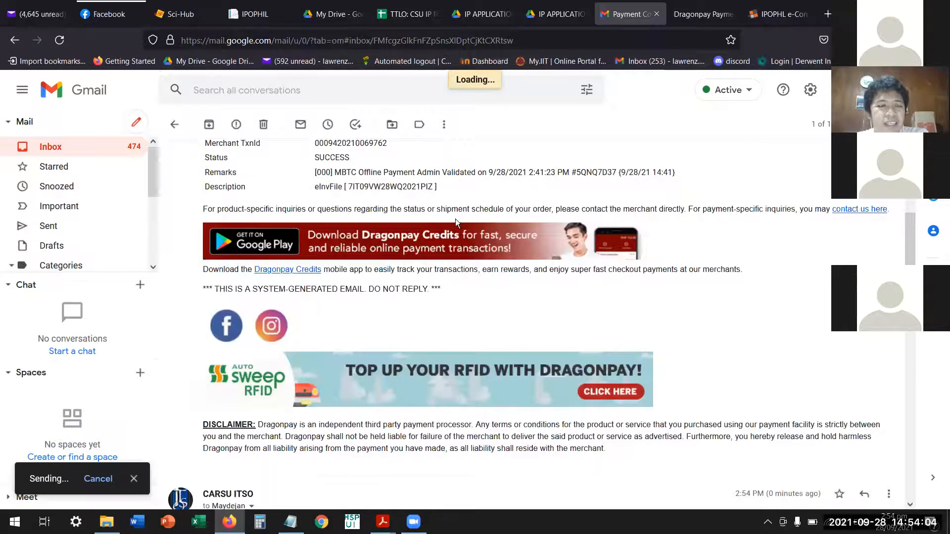
scroll(495, 222, up, 3)
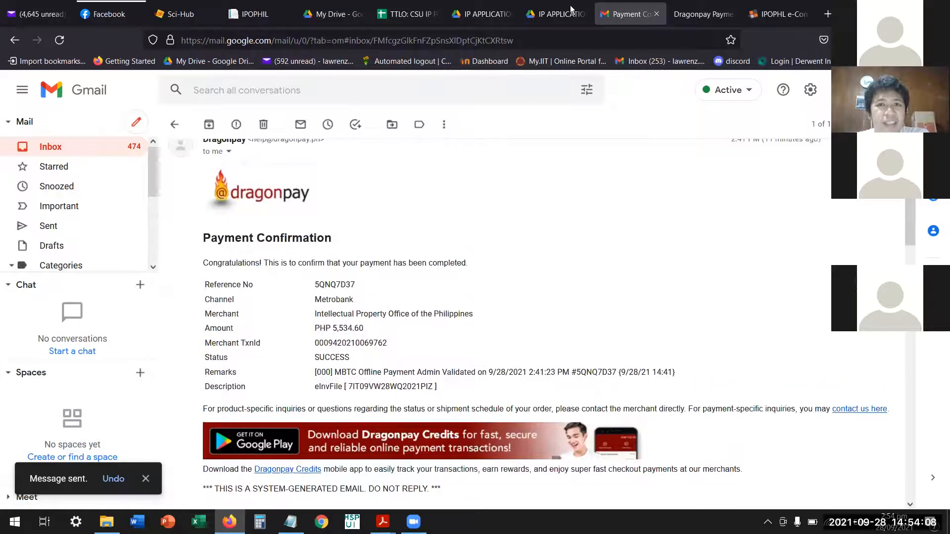
scroll(248, 149, up, 1)
click(71, 146)
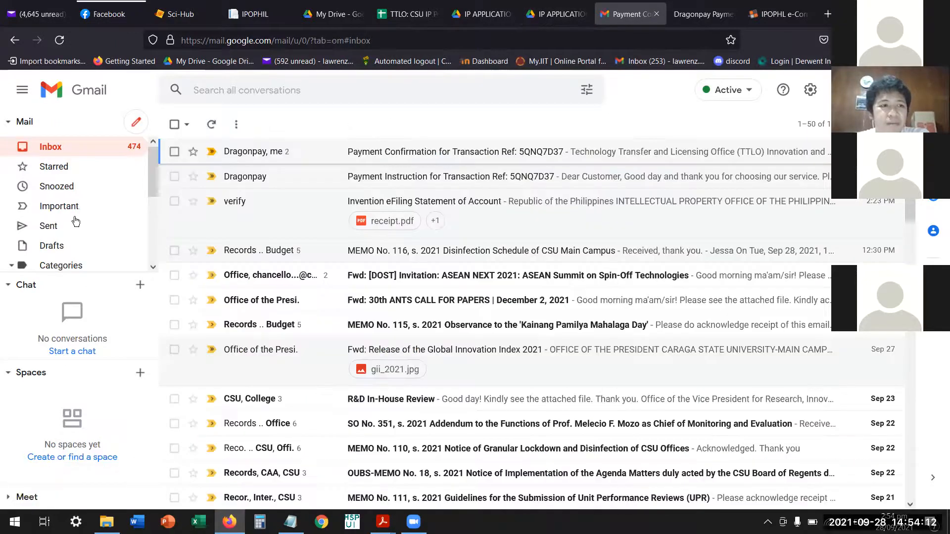
scroll(88, 223, down, 3)
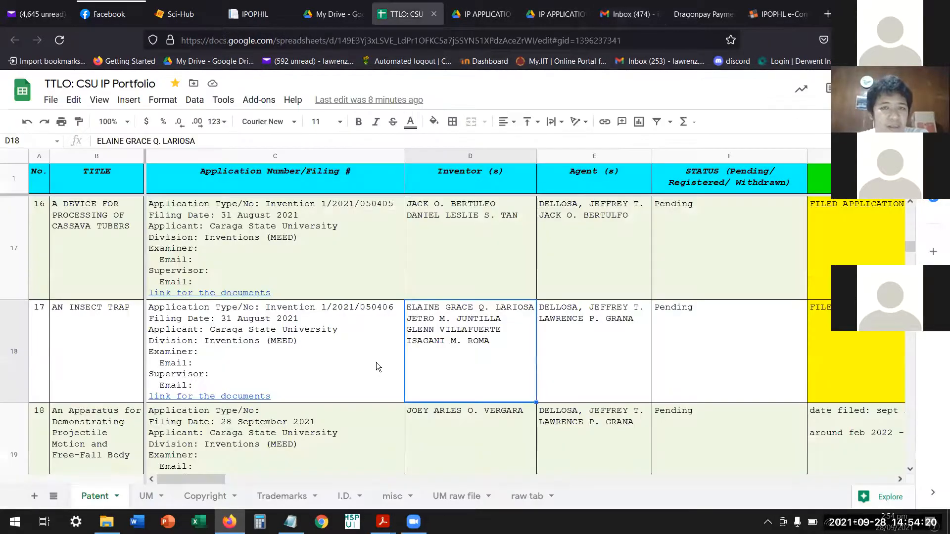
Review the patent entries in the CSU IP Portfolio spreadsheet from entry 1 through entry 18.
scroll(377, 357, up, 4)
scroll(383, 356, up, 5)
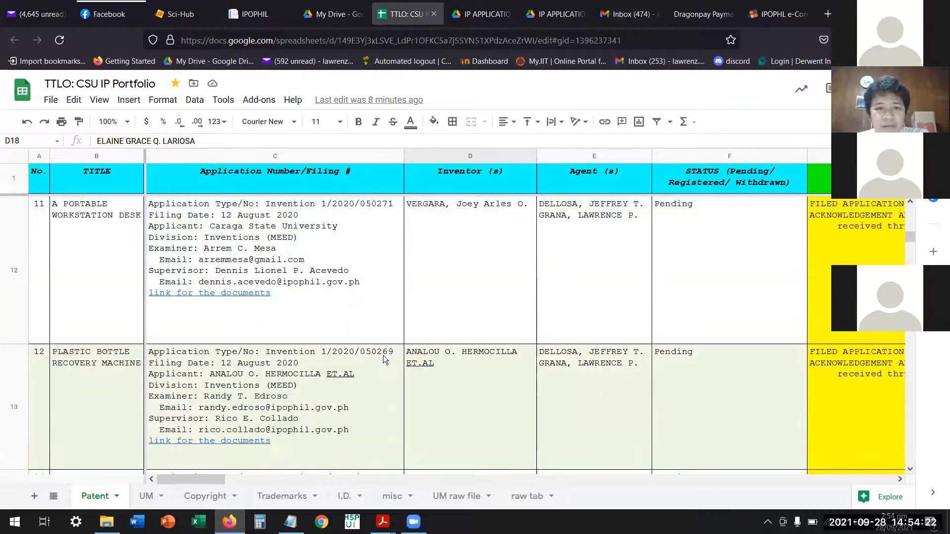
scroll(504, 318, up, 1)
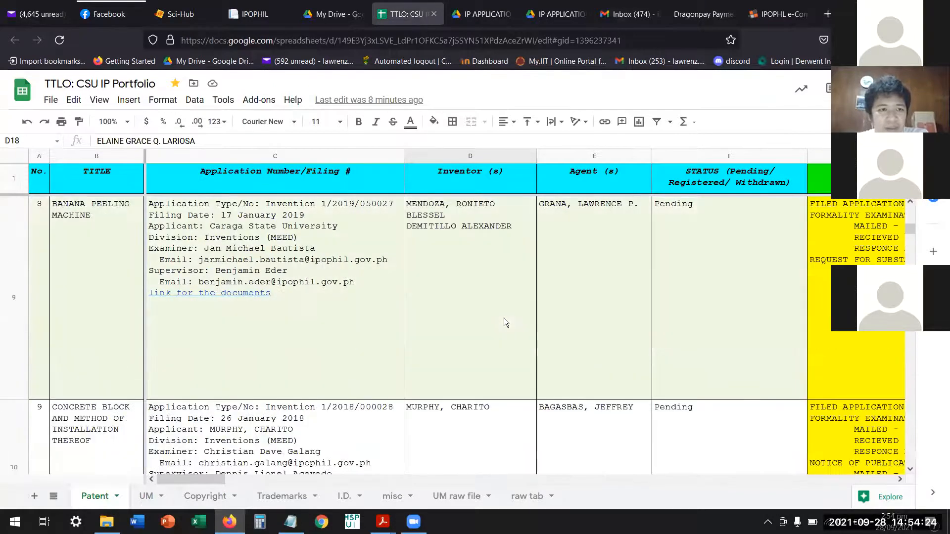
scroll(504, 317, up, 6)
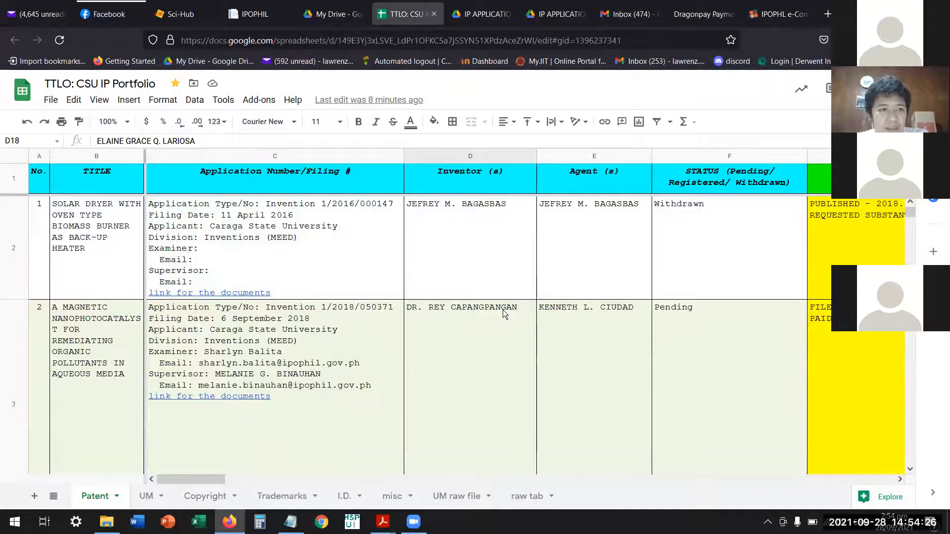
scroll(500, 317, down, 1)
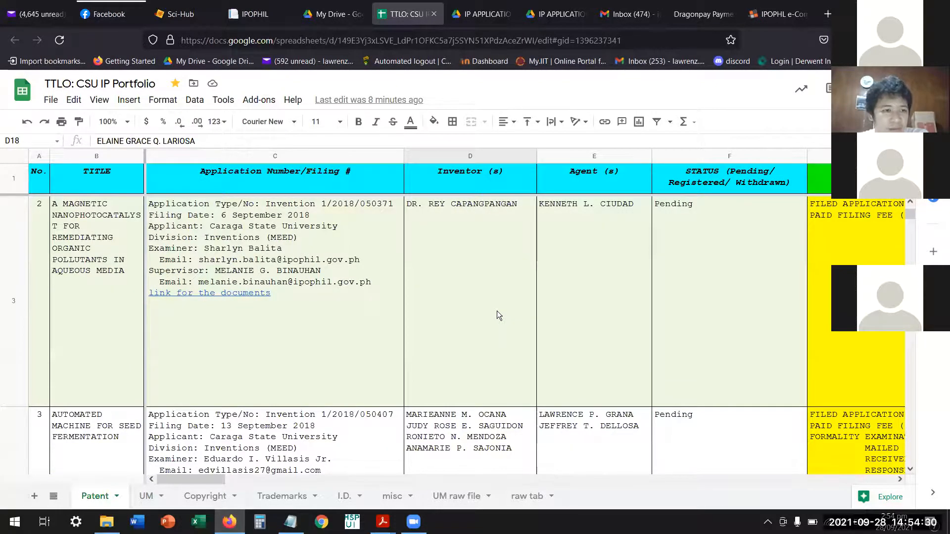
scroll(497, 310, down, 3)
scroll(490, 312, down, 1)
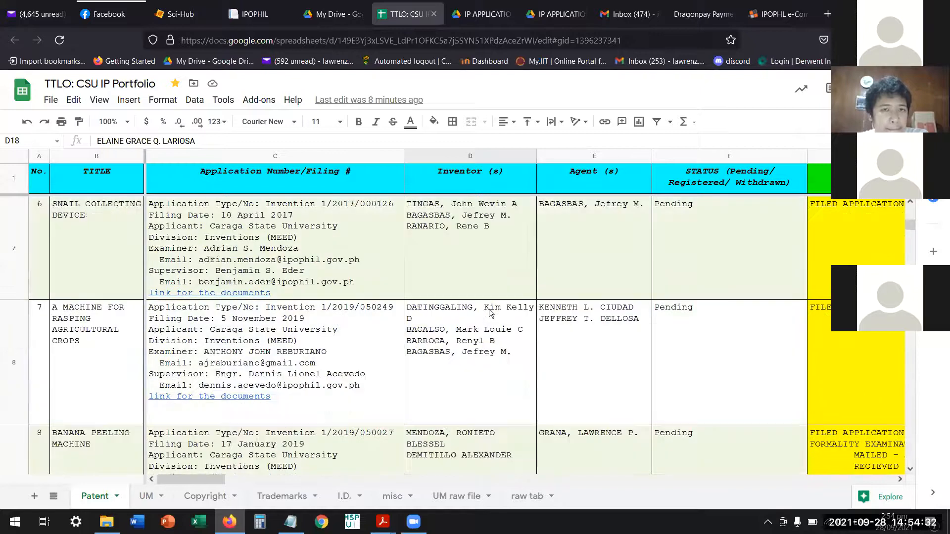
scroll(497, 337, down, 10)
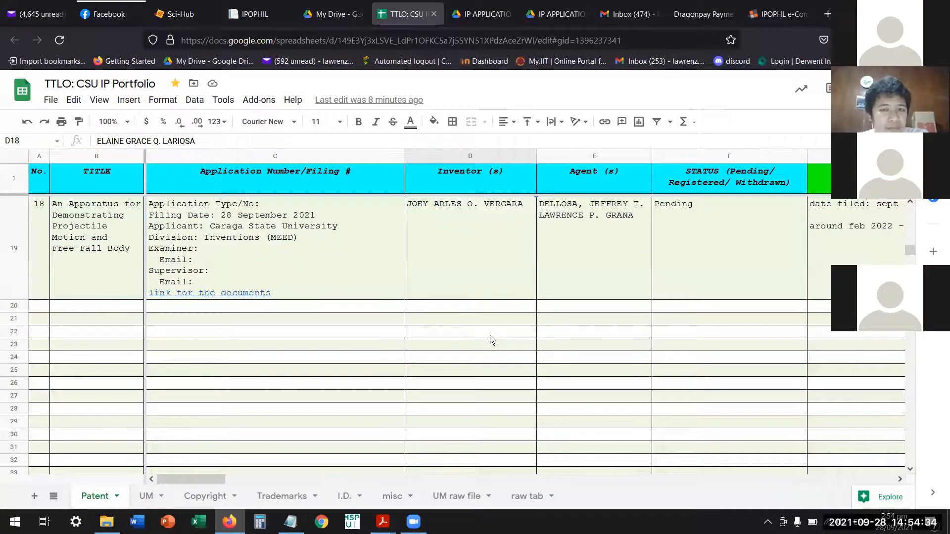
scroll(489, 335, up, 1)
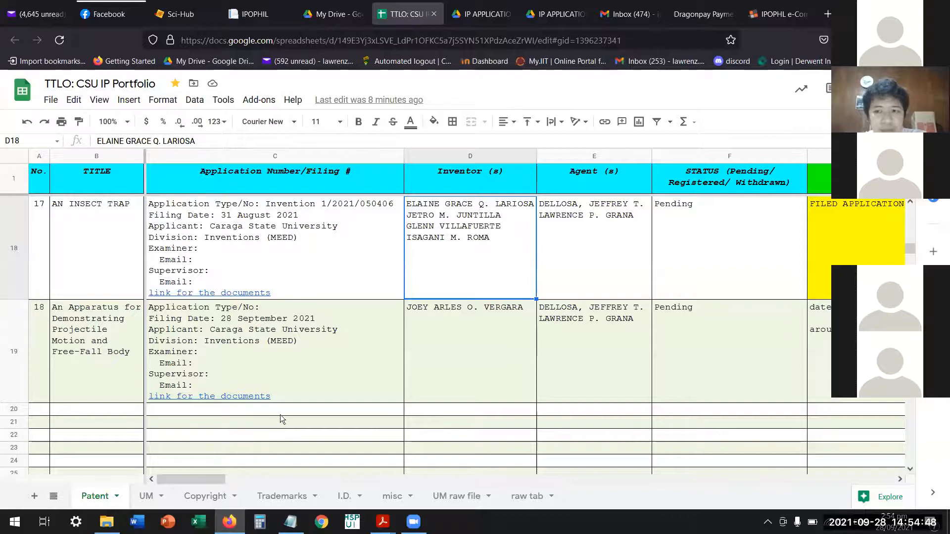
mouse_move(263, 396)
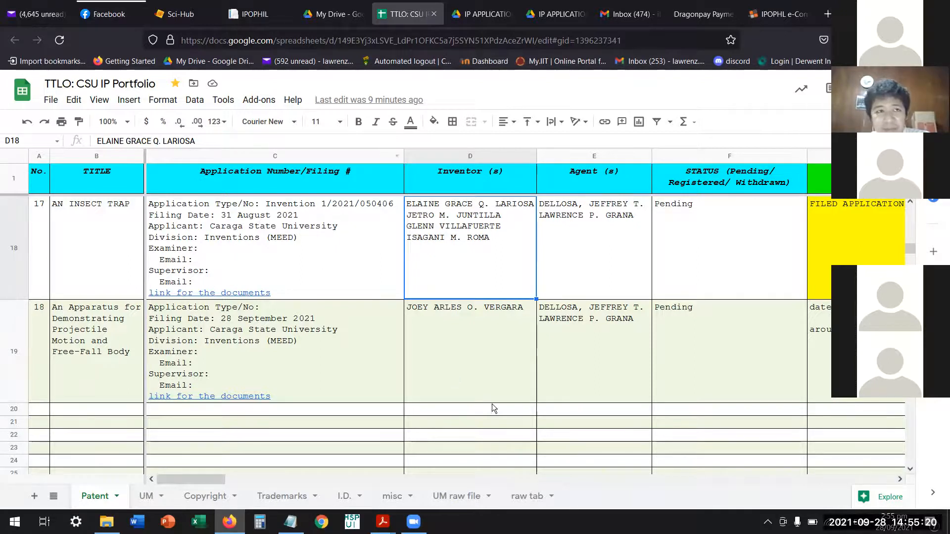
scroll(638, 391, down, 1)
scroll(637, 392, up, 2)
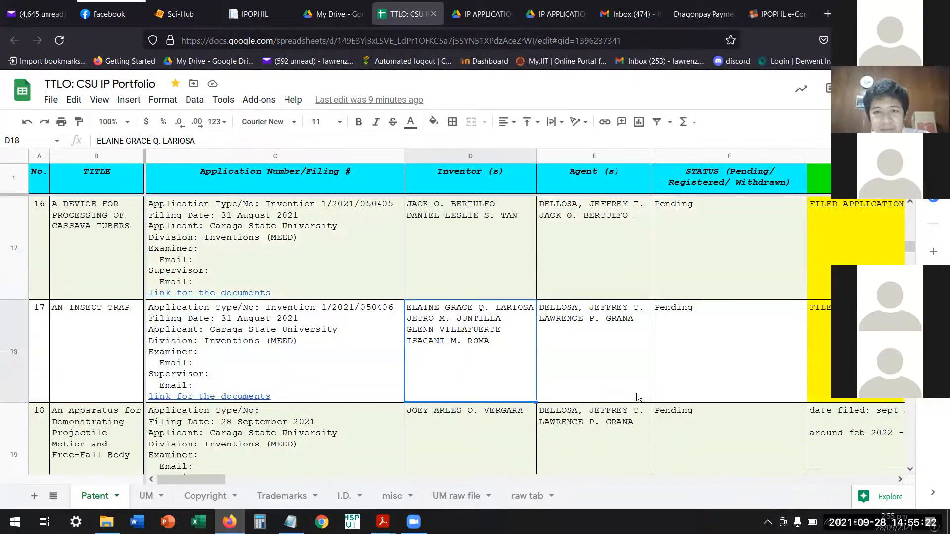